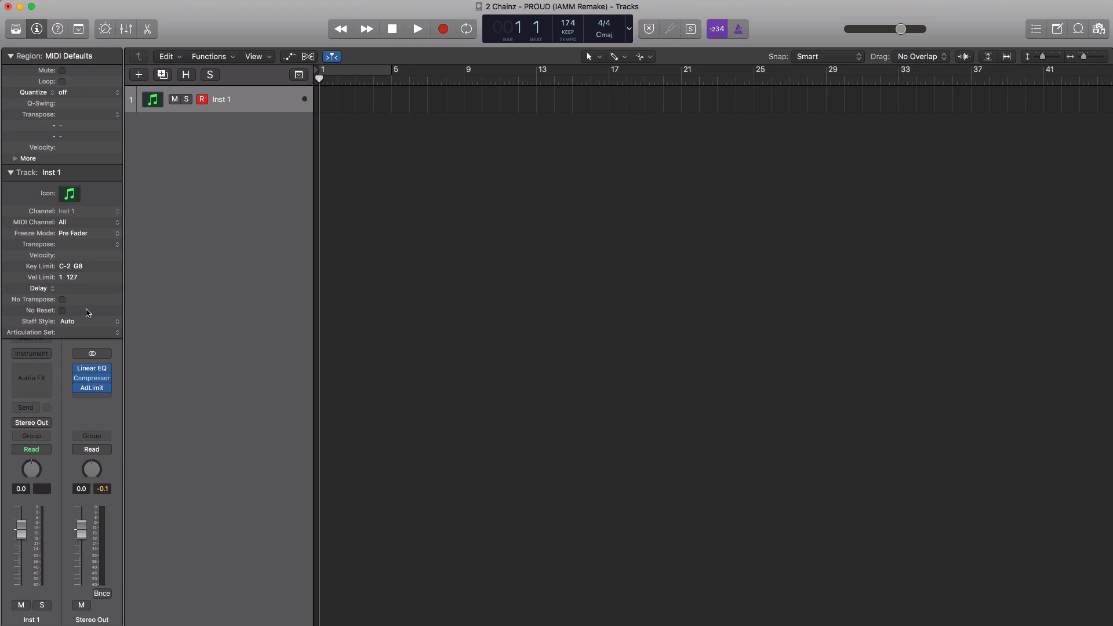
Step: Collapse the track details and load Vintage B3 Organ as the instrument on the Inst 1 track
left_click(10, 174)
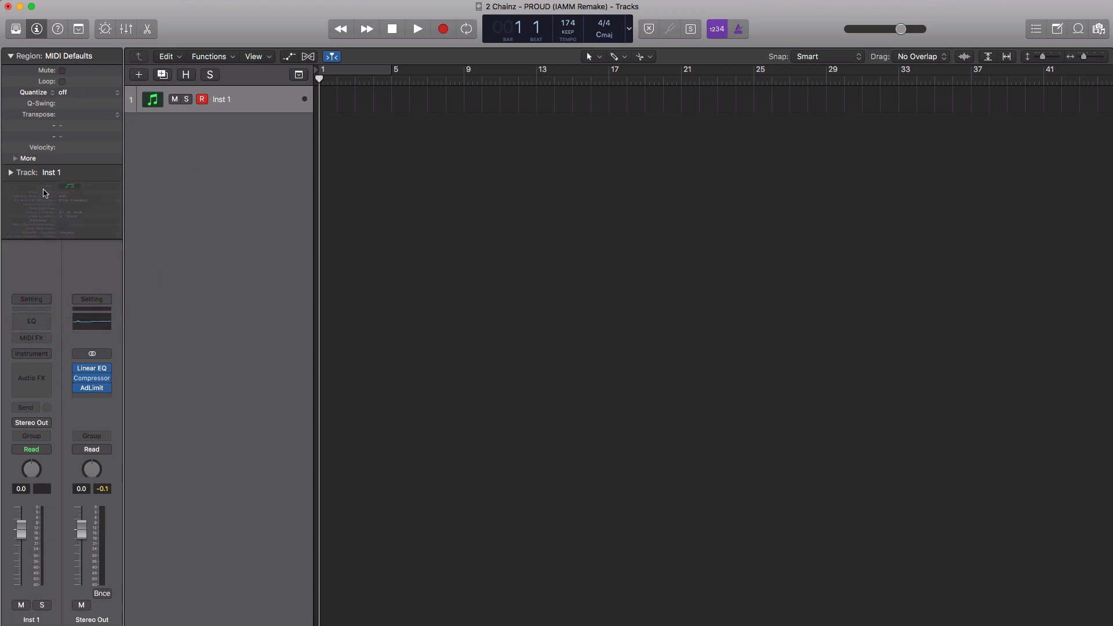
left_click(45, 355)
mouse_move(64, 551)
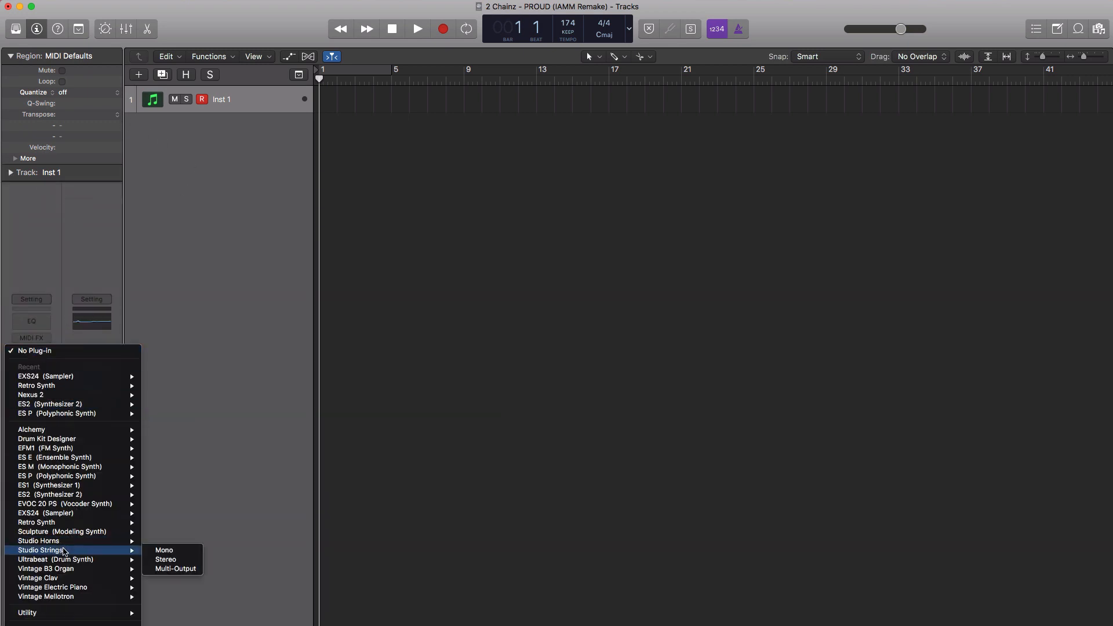
mouse_move(66, 571)
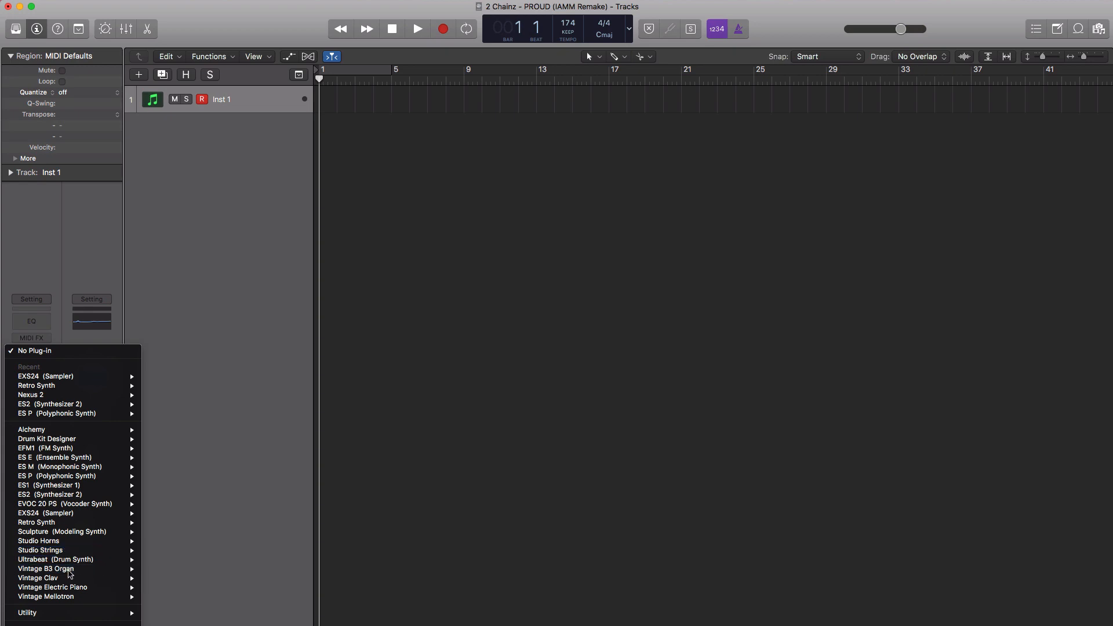
left_click(165, 577)
Step: Apply the factory preset Side Man Organ to the Vintage B3 and close the instrument window
left_click_drag(301, 20, 519, 46)
left_click(378, 64)
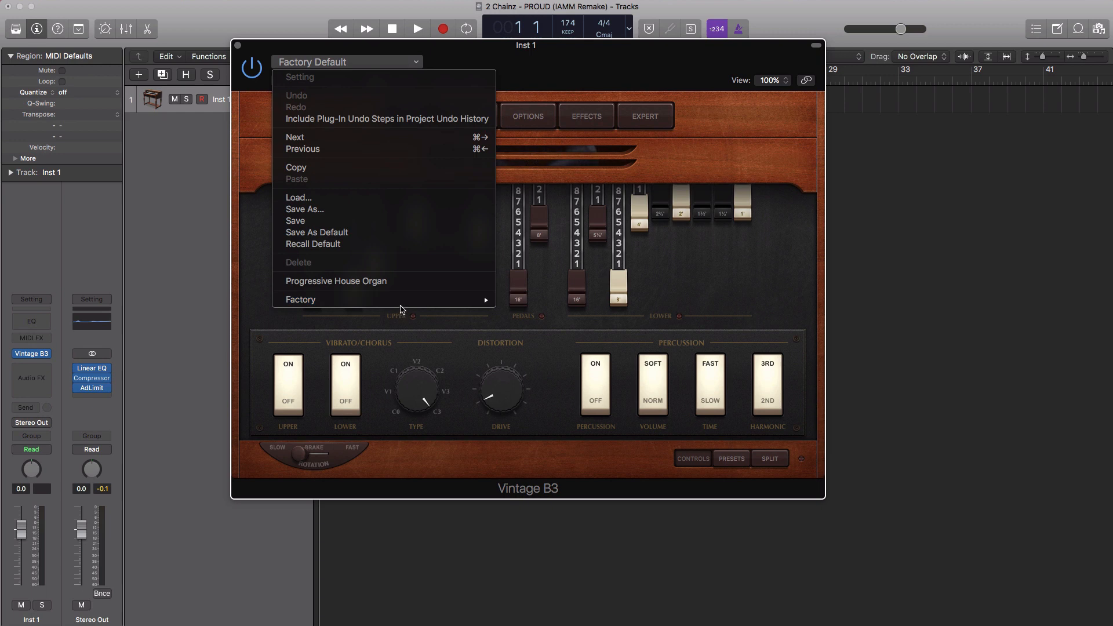
mouse_move(464, 300)
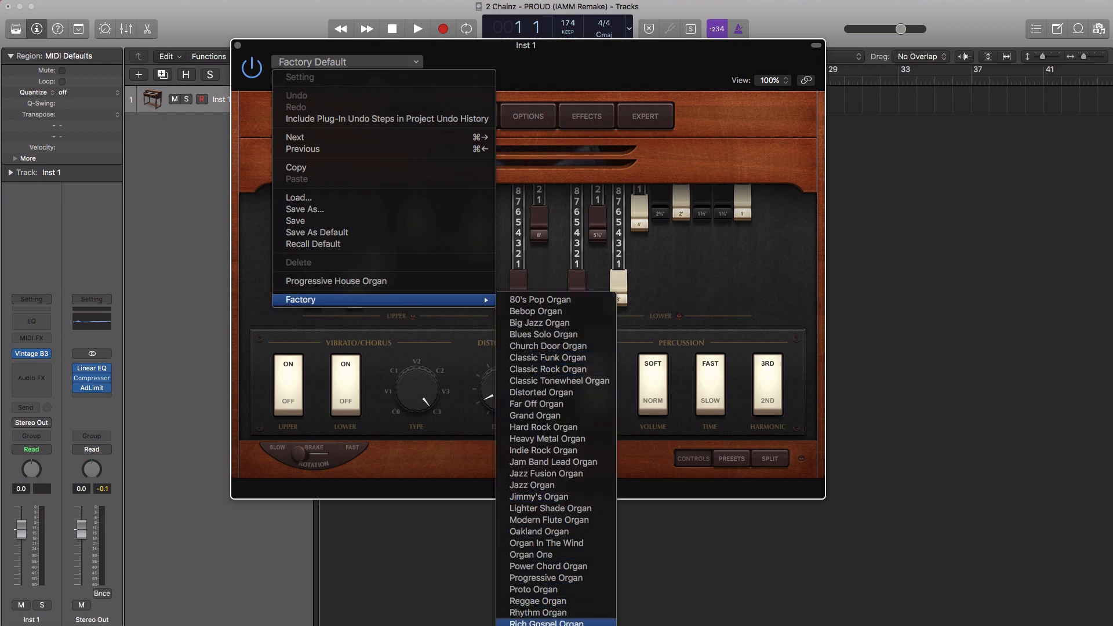
left_click(539, 625)
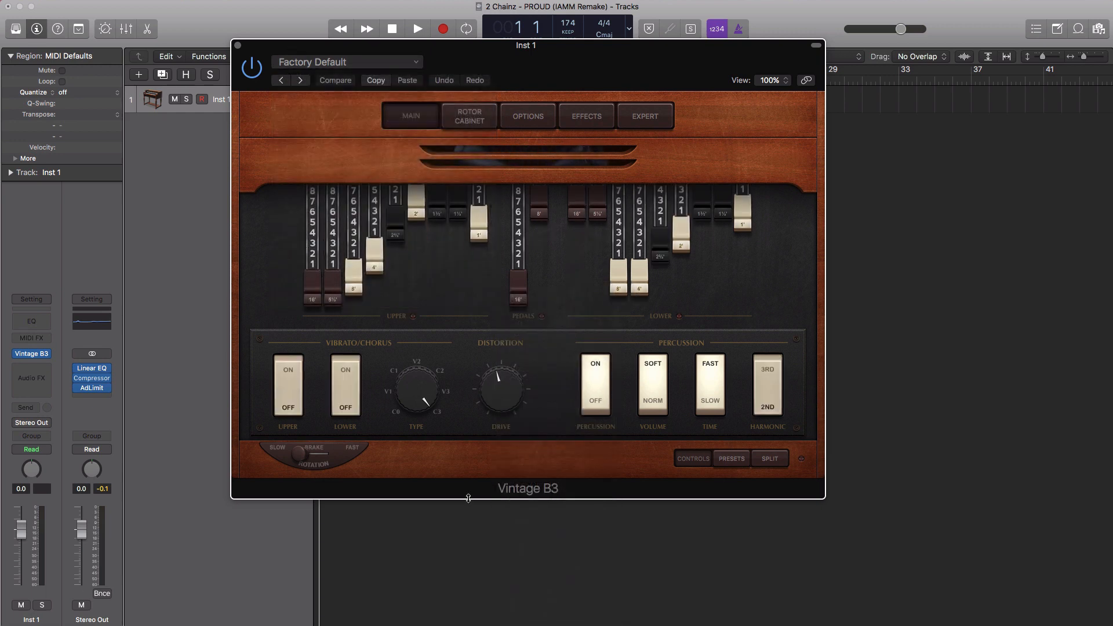
left_click(238, 45)
Step: Set the cycle range from bar 1 to bar 9 and stretch a new organ region across those eight bars
left_click_drag(325, 72, 461, 79)
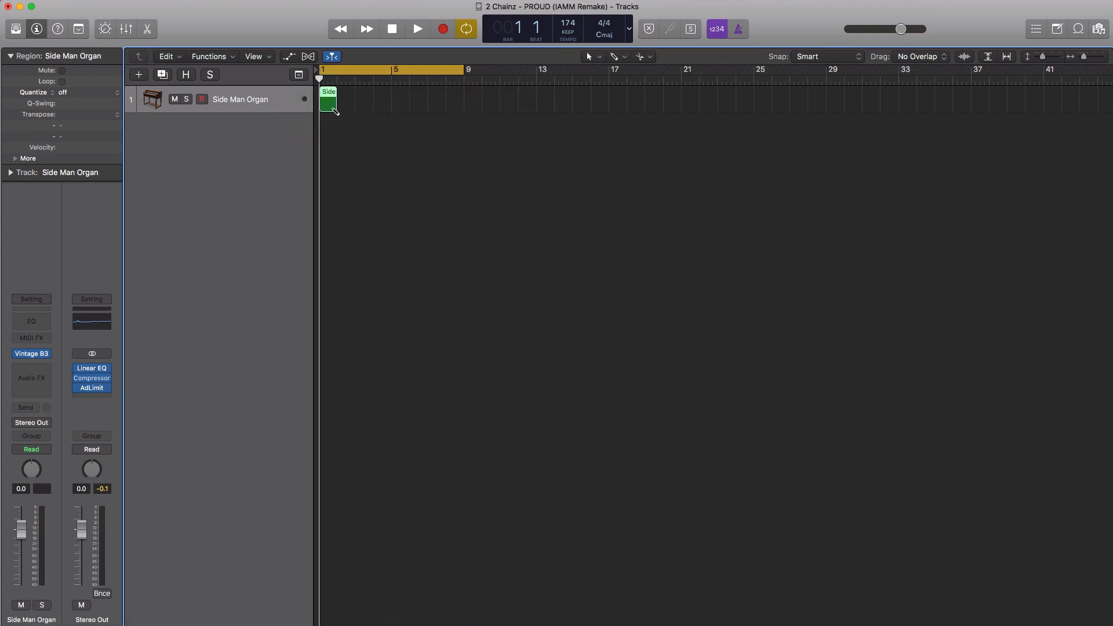
left_click_drag(335, 109, 465, 118)
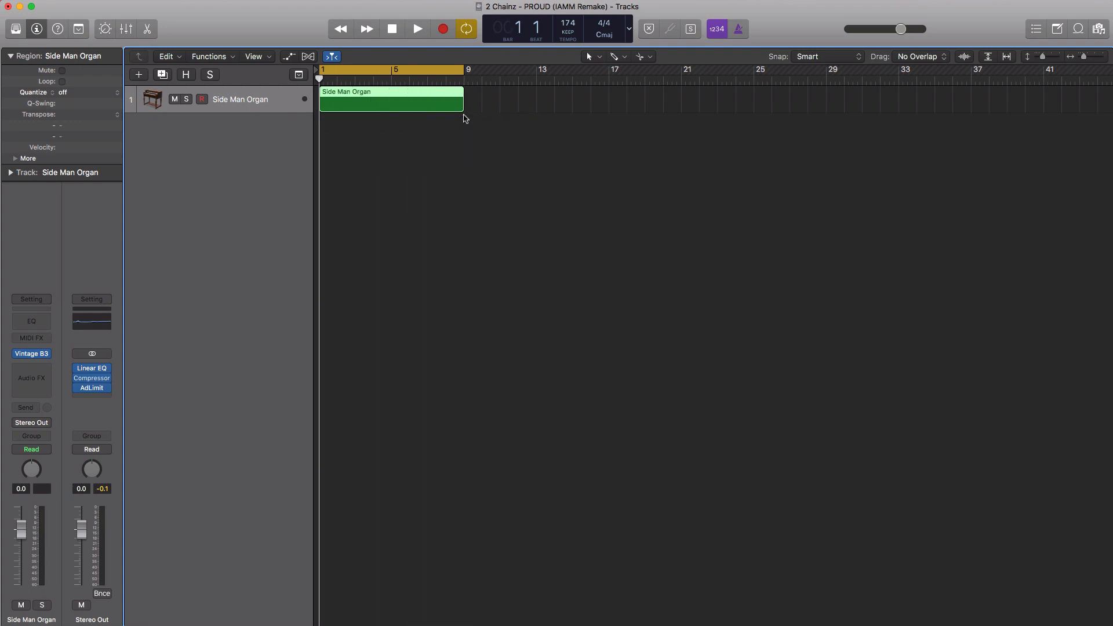
Step: Open the organ region for note editing, add an A#2 note at bar 1 lasting all eight bars, and audition it
double_click(421, 105)
double_click(418, 106)
double_click(417, 107)
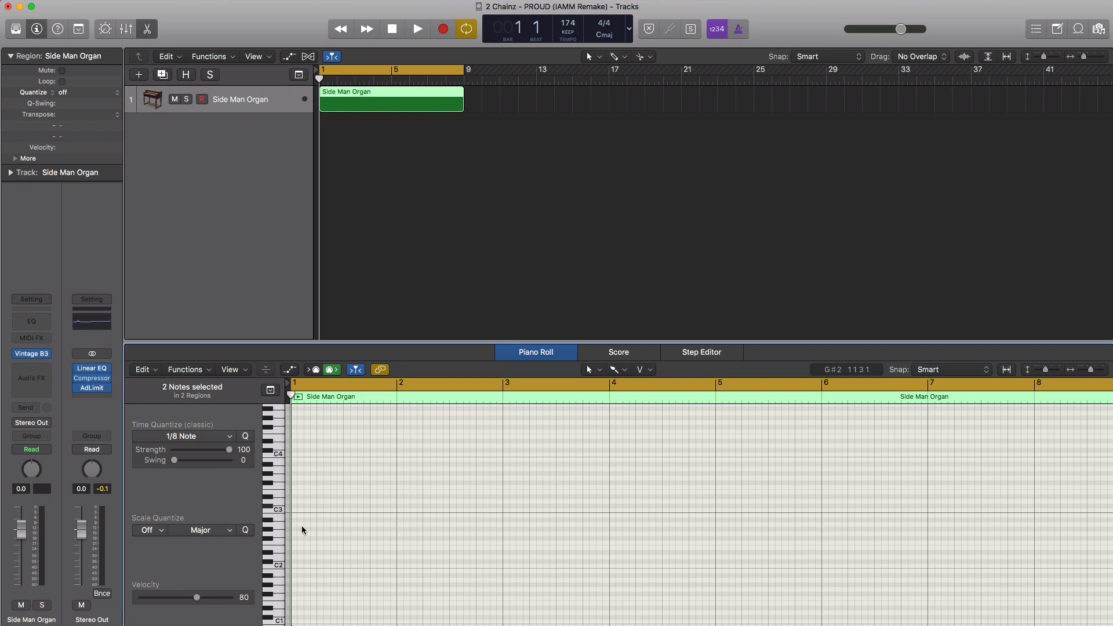
scroll(307, 525, "up", 3)
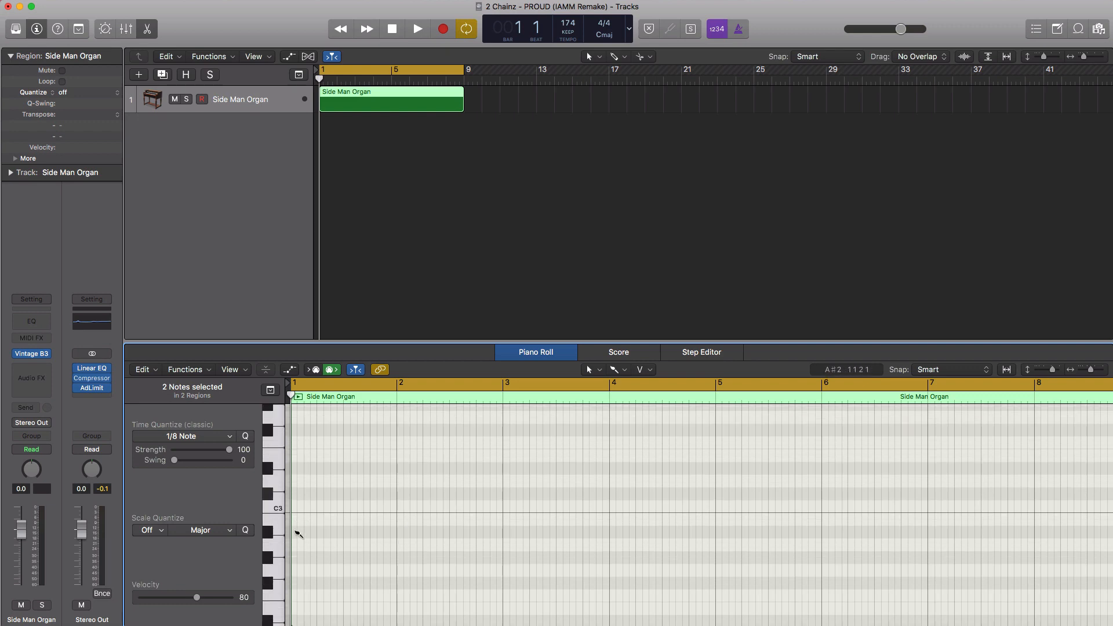
left_click(297, 532)
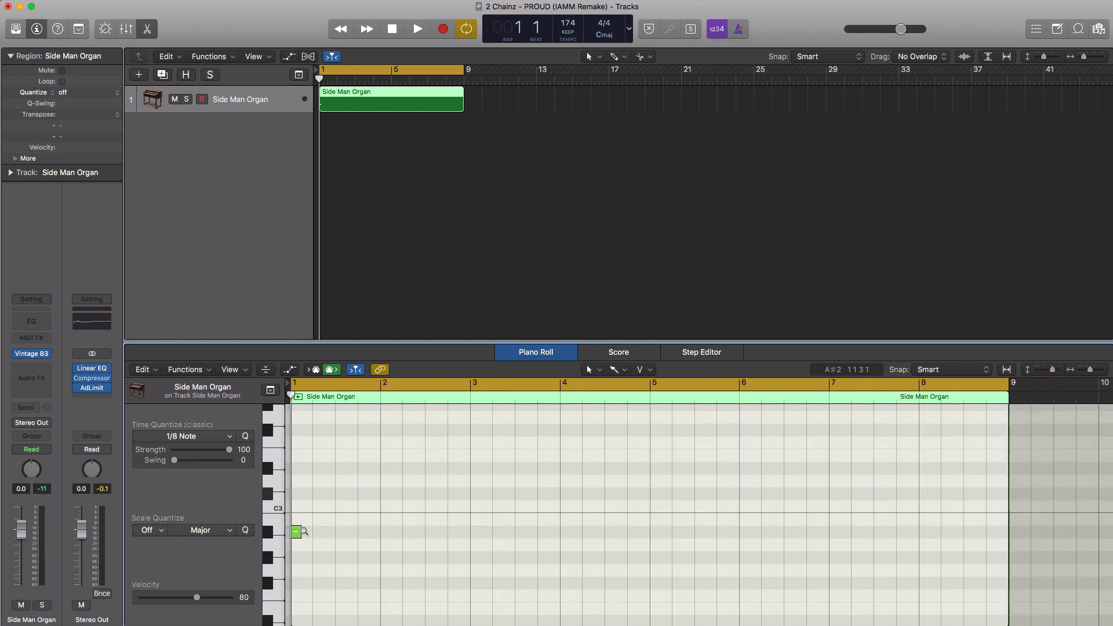
scroll(300, 534, "down", 2)
left_click_drag(297, 533, 917, 533)
key("space")
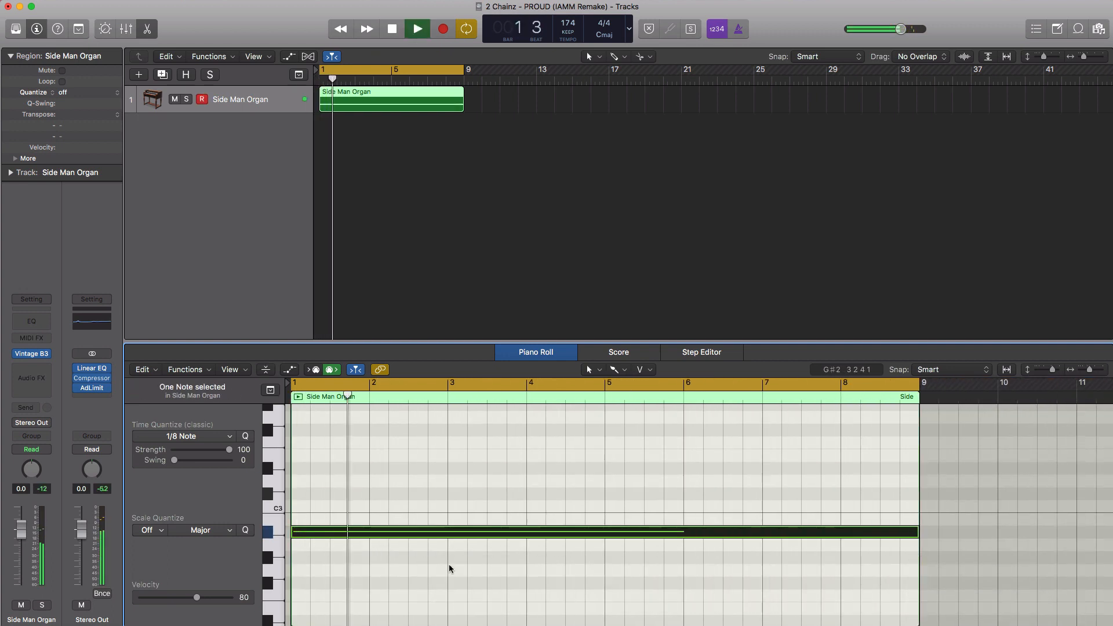
scroll(349, 561, "down", 1)
key("space")
Step: Copy the sustained A#2 note one octave down to A#1 and play both notes together
key("super+Up")
key("super+Up")
key("super+Up")
key("super+Left")
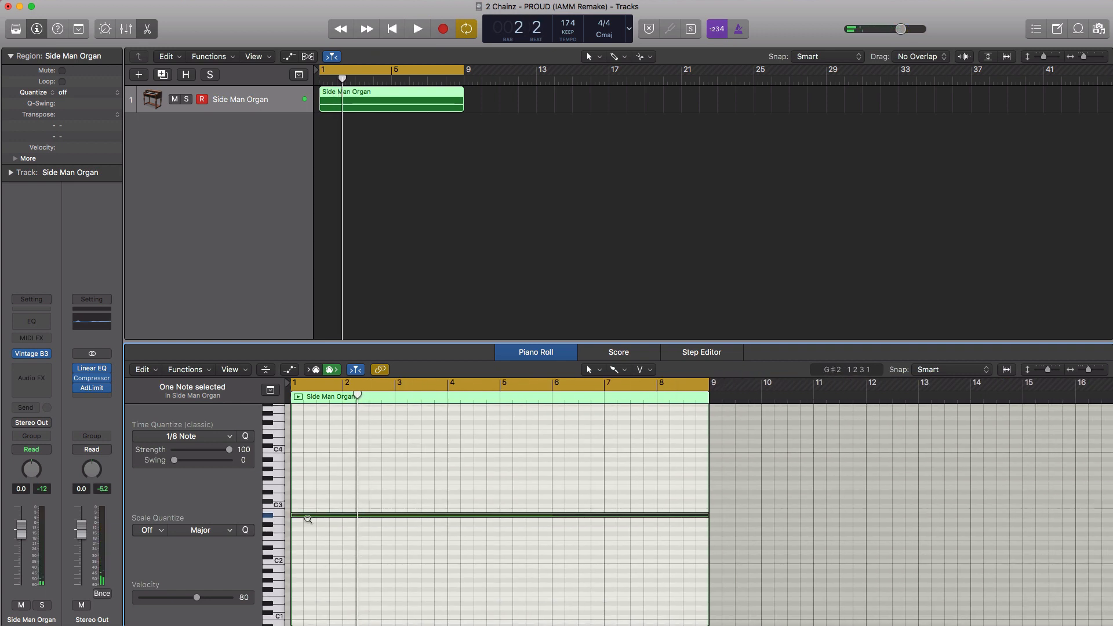
left_click_drag(304, 516, 308, 571)
key("space")
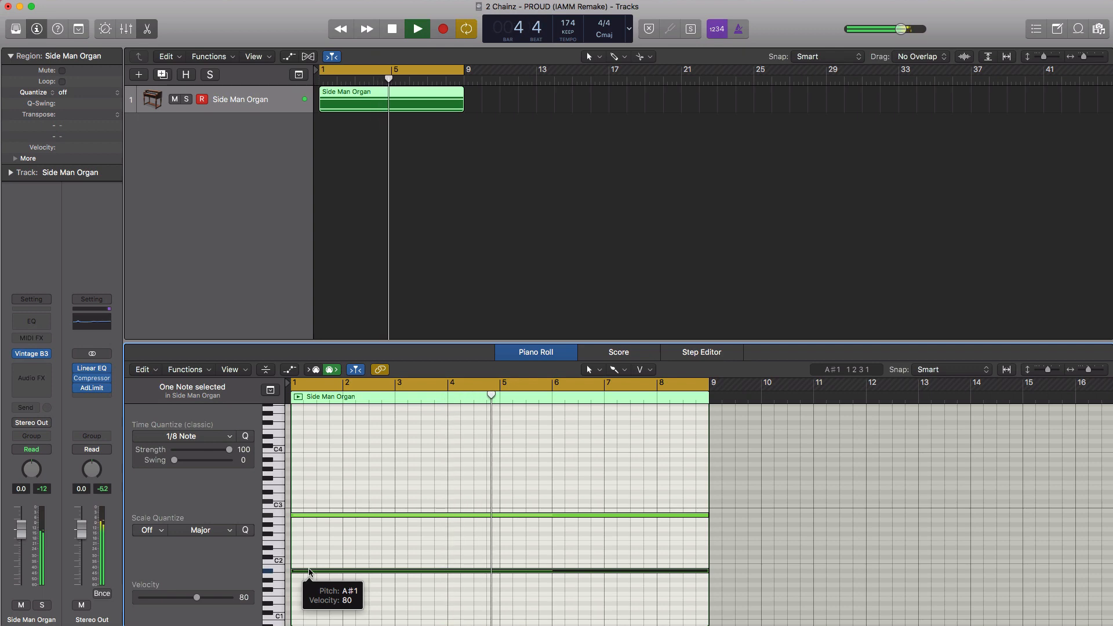
key("space")
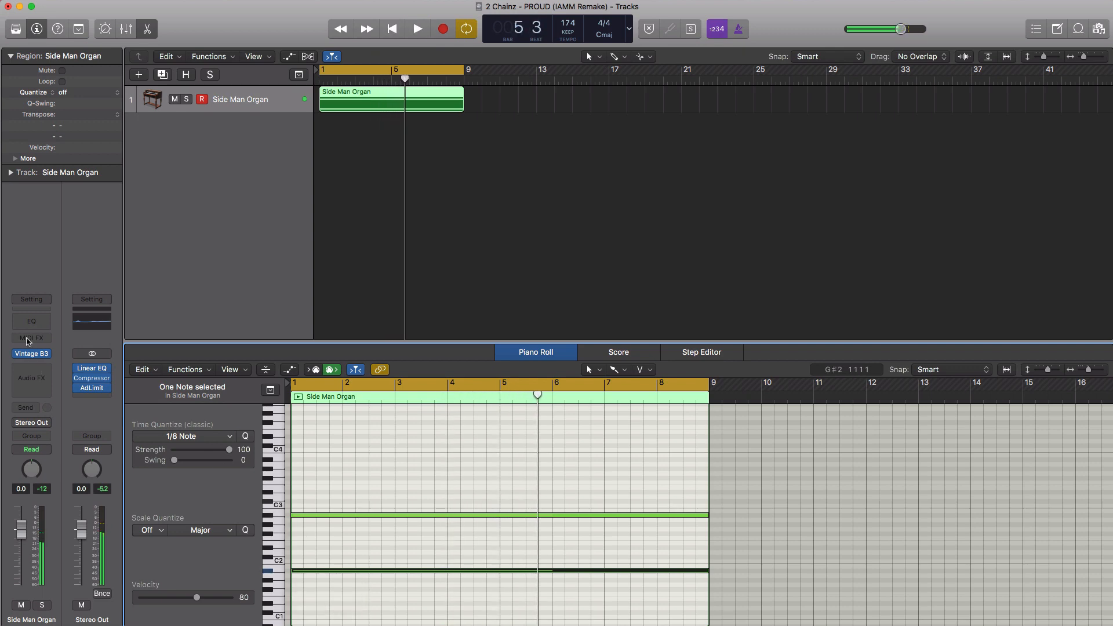
Step: On the Vintage B3's upper manual, set the 16' drawbar to 3 and the 5⅓' and 8' drawbars to 1 during playback
left_click(34, 354)
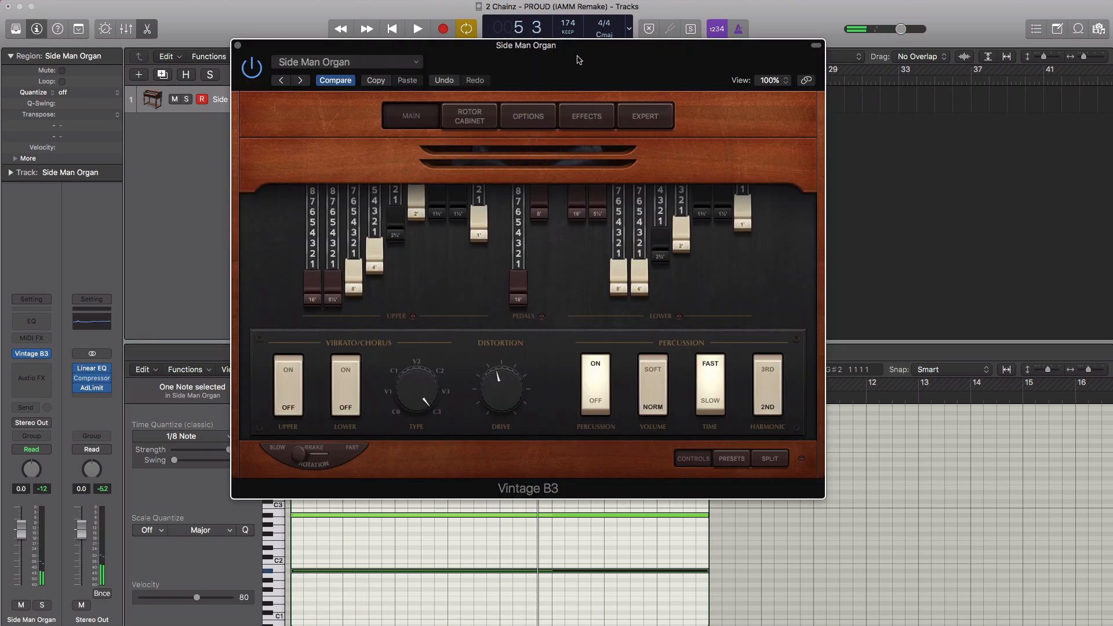
left_click_drag(578, 60, 585, 64)
key("space")
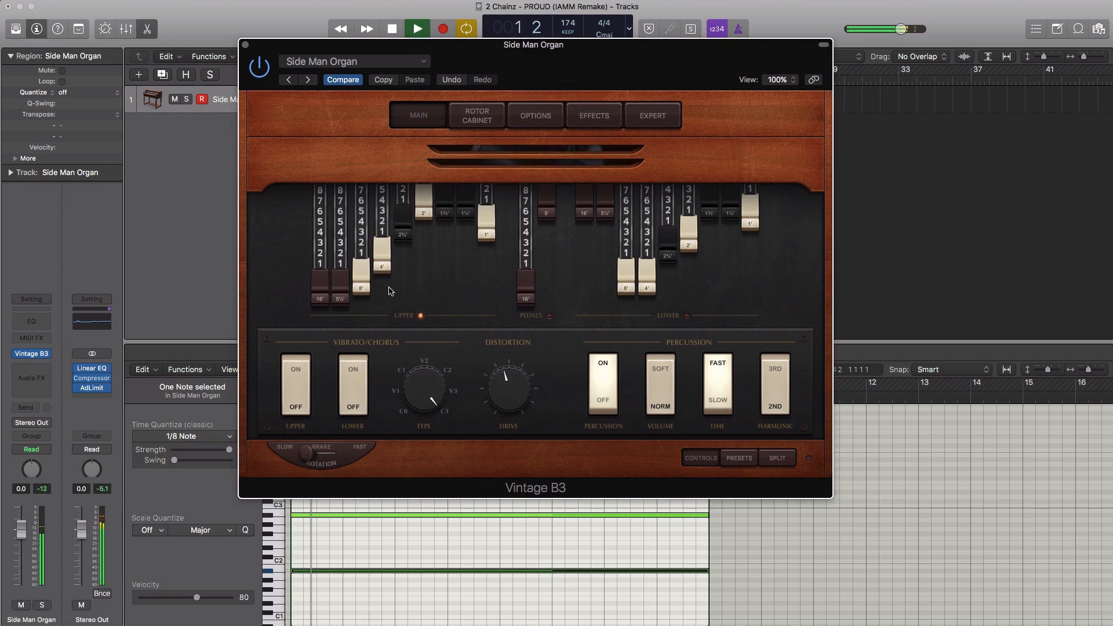
left_click_drag(344, 294, 359, 230)
left_click_drag(322, 296, 320, 242)
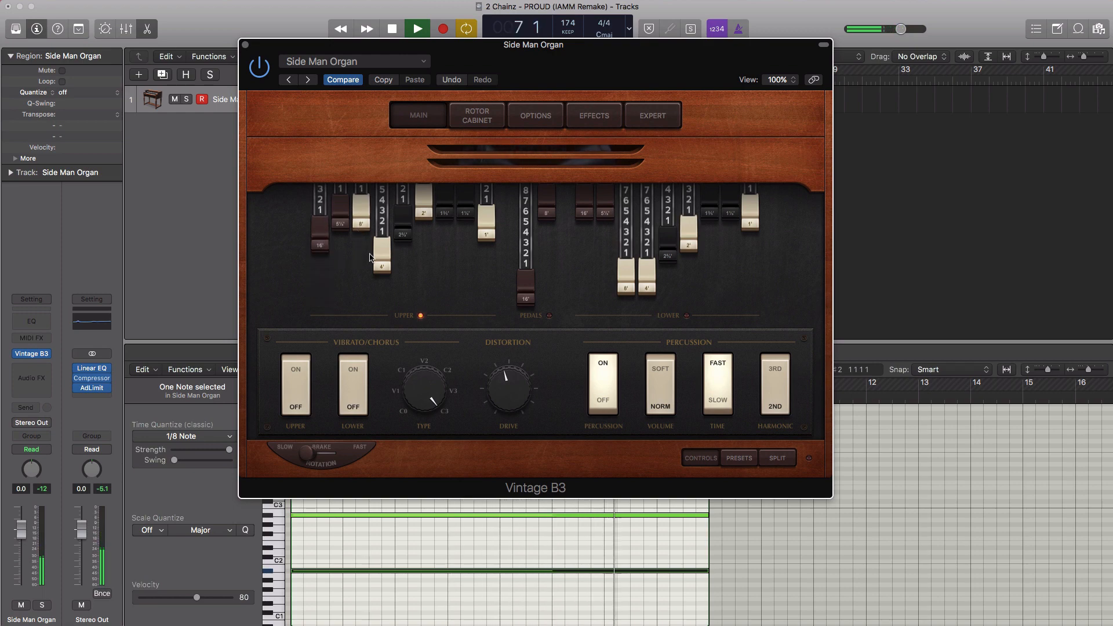
Step: Set the upper 4' and 2⅔' drawbars to 0, 1⅗' to 6, 1⅓' to 8 and 1' to 6, and switch the percussion off
left_click_drag(382, 265, 455, 272)
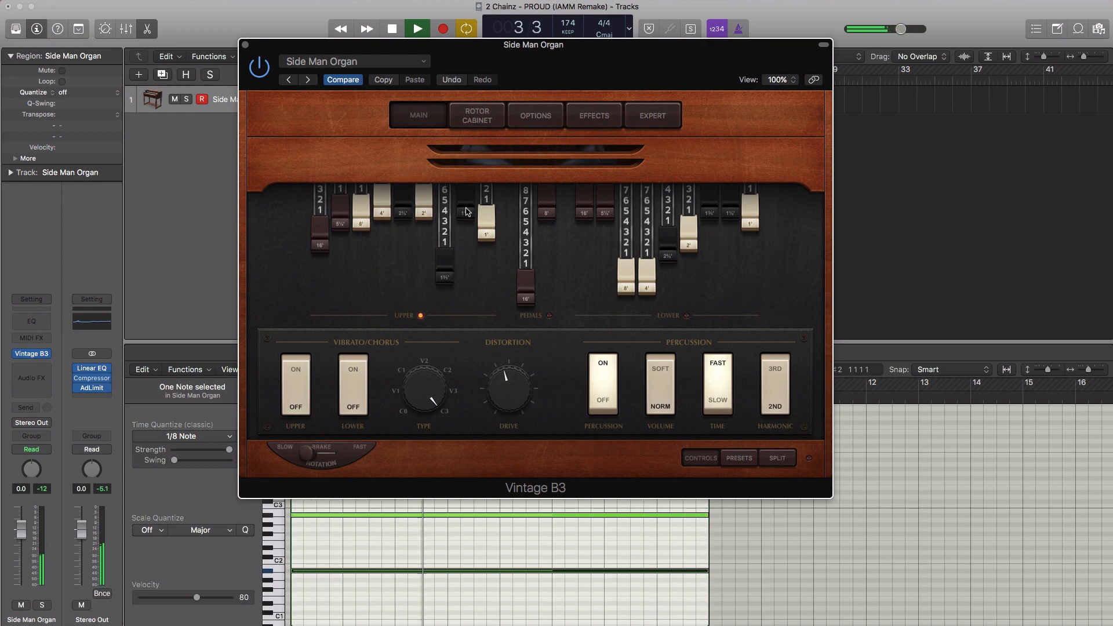
left_click_drag(465, 210, 464, 310)
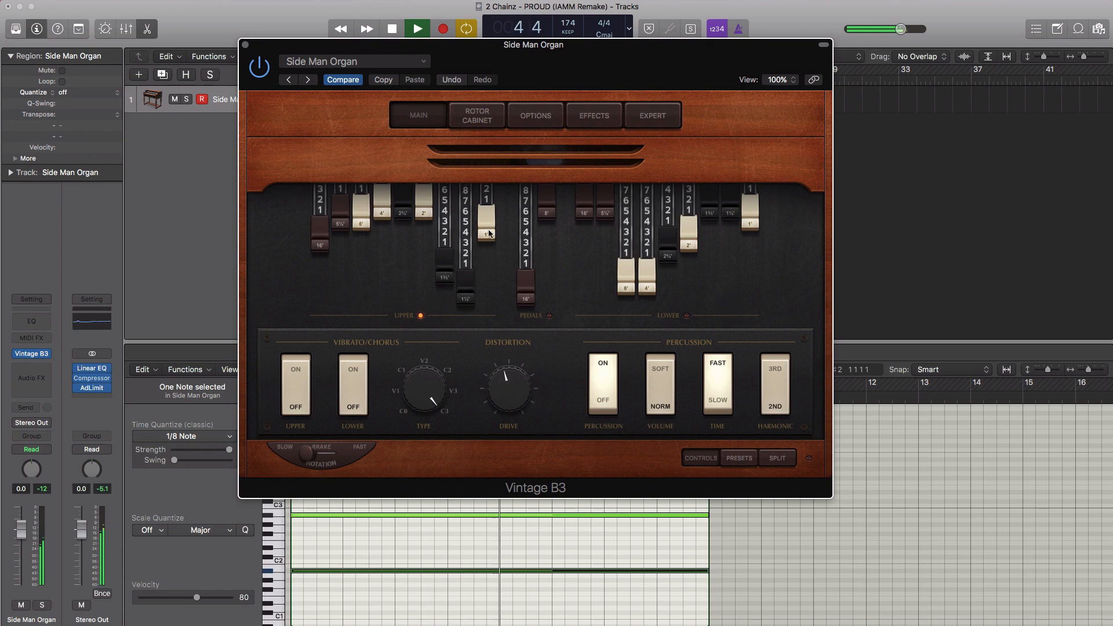
left_click_drag(489, 234, 482, 276)
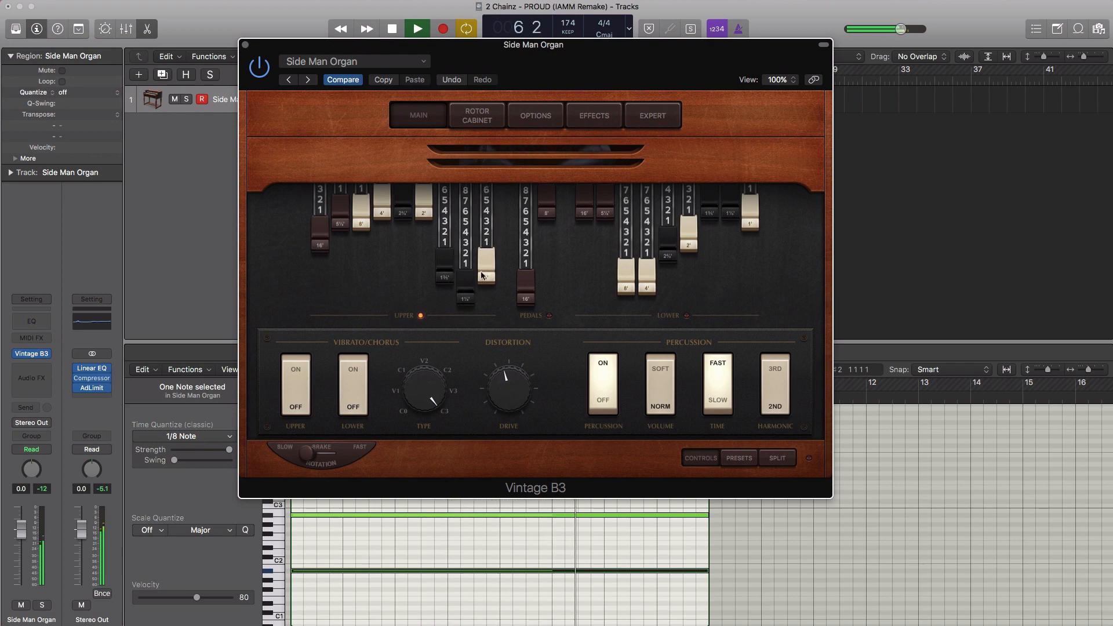
left_click(599, 412)
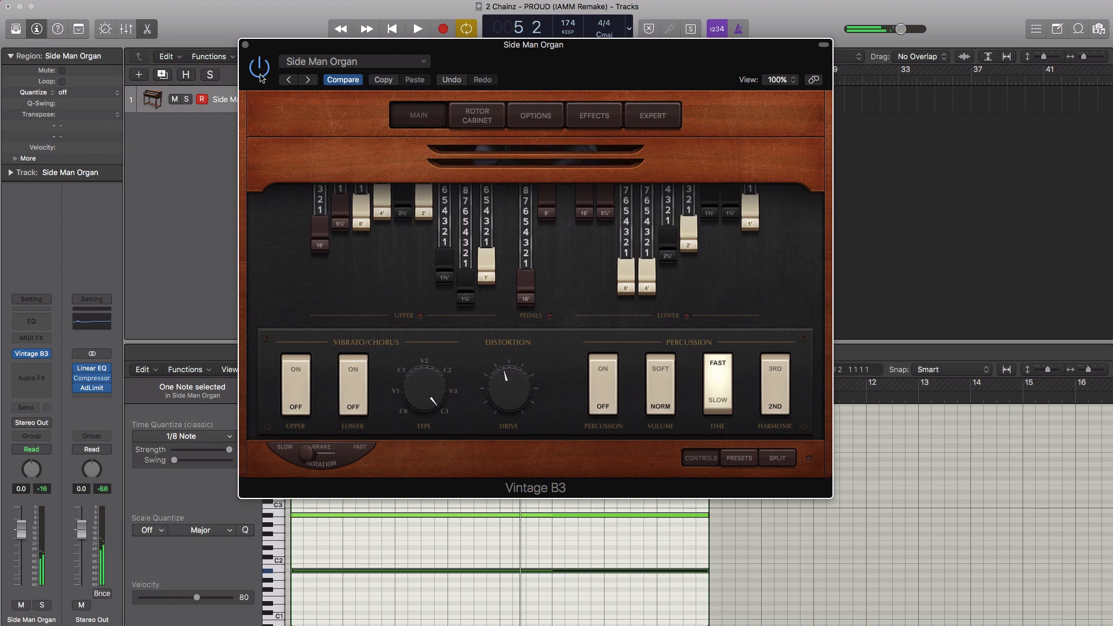
left_click(245, 45)
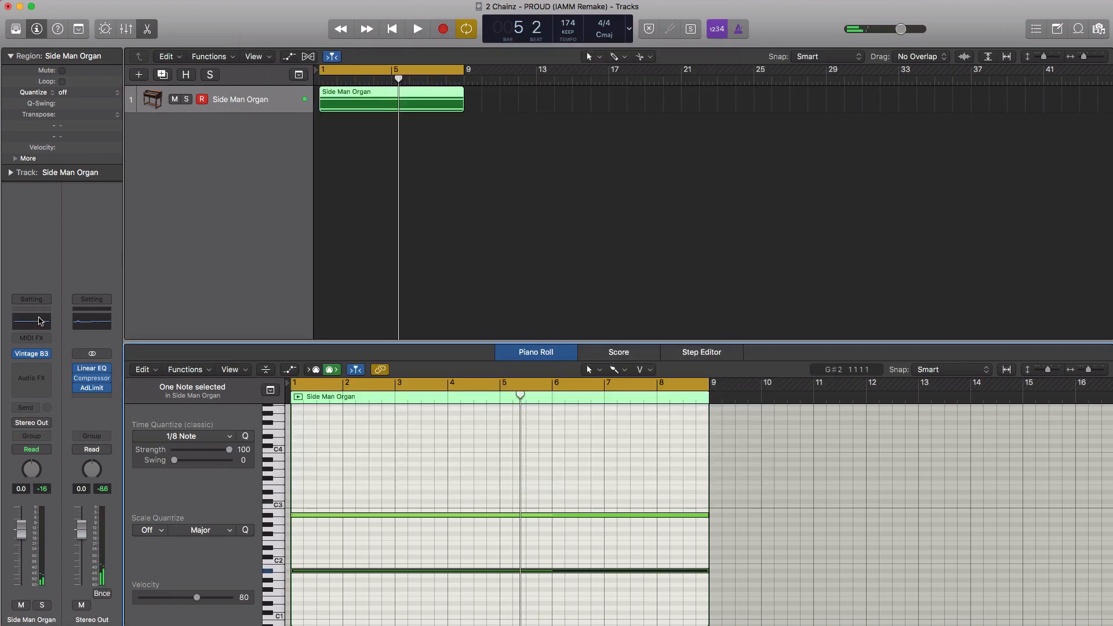
Step: Add a Channel EQ to the organ track and set its high cut to 740 Hz while listening
left_click(41, 321)
key("Return")
key("space")
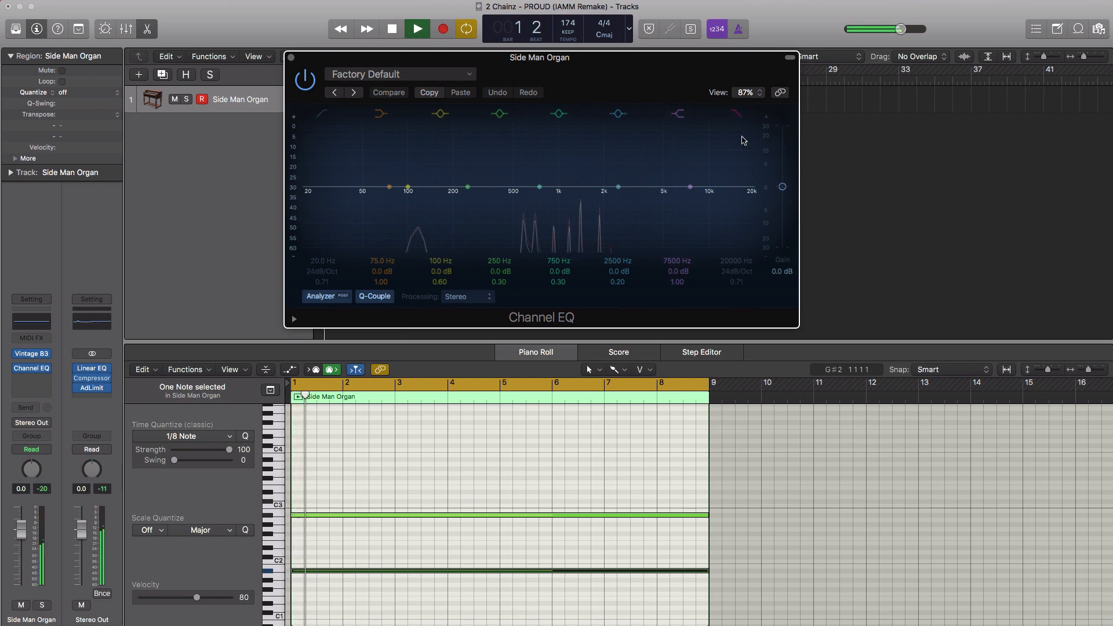
left_click_drag(748, 202, 518, 213)
key("space")
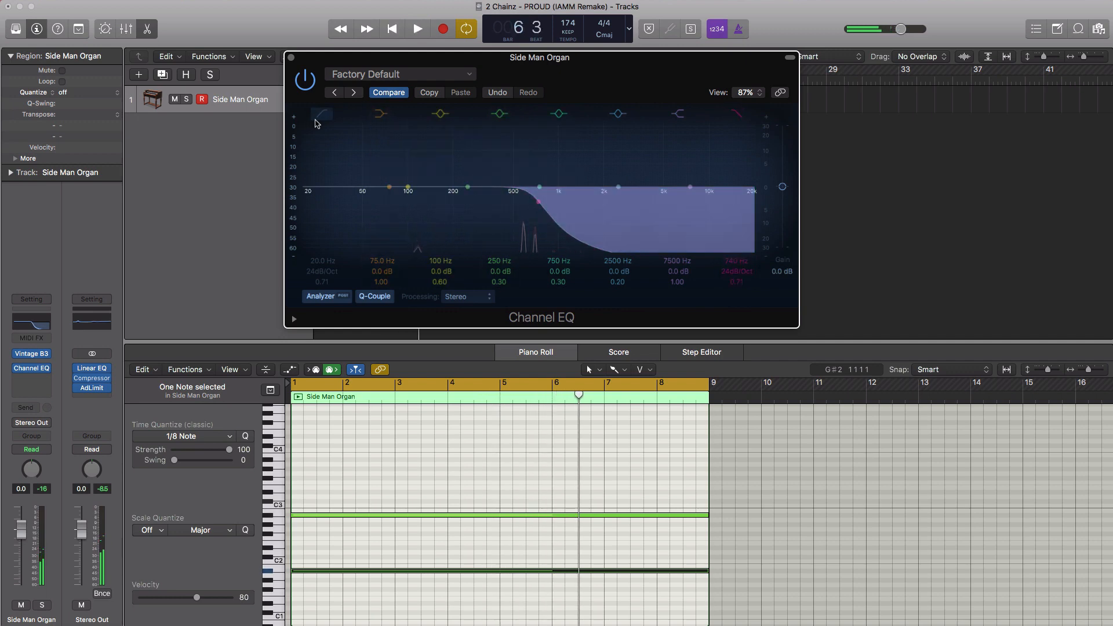
Step: Add a low cut at about 110 Hz and a +1.0 dB boost at 124 Hz in the organ's Channel EQ
key("space")
left_click_drag(314, 196, 398, 194)
key("space")
key("space")
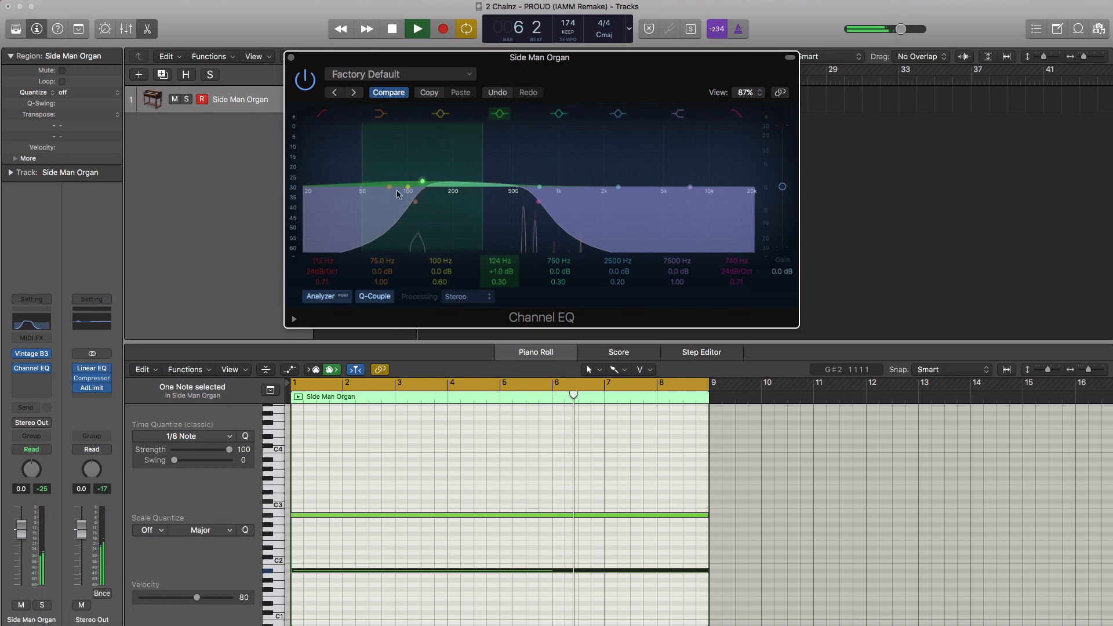
left_click(292, 58)
key("space")
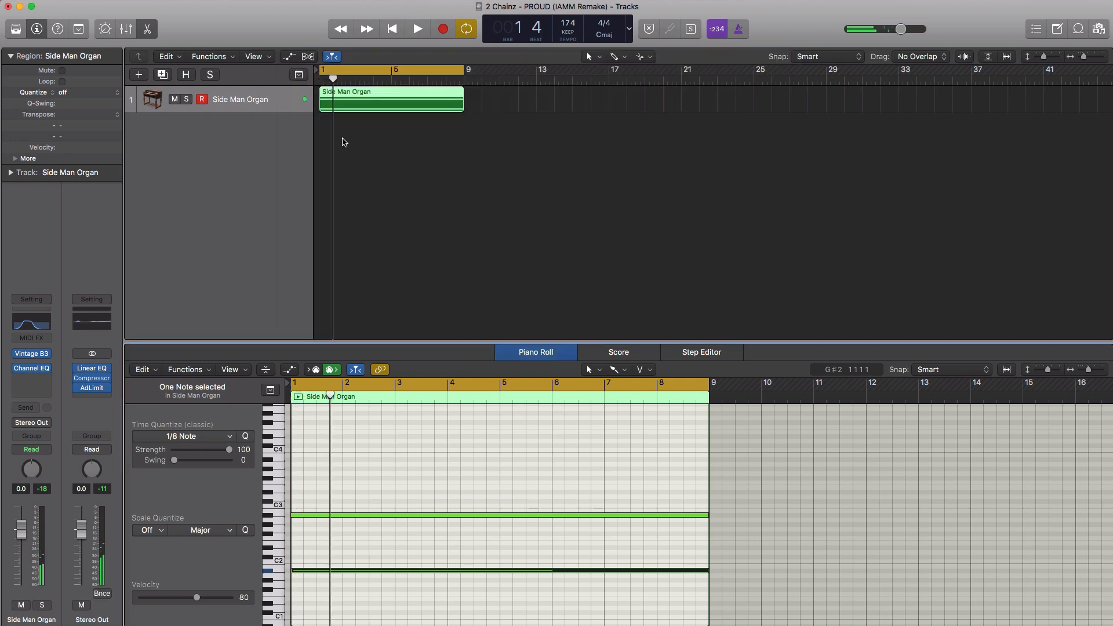
Step: Insert the stereo Phat FX multi-effect after the Channel EQ on the organ track and play the region
left_click(344, 142)
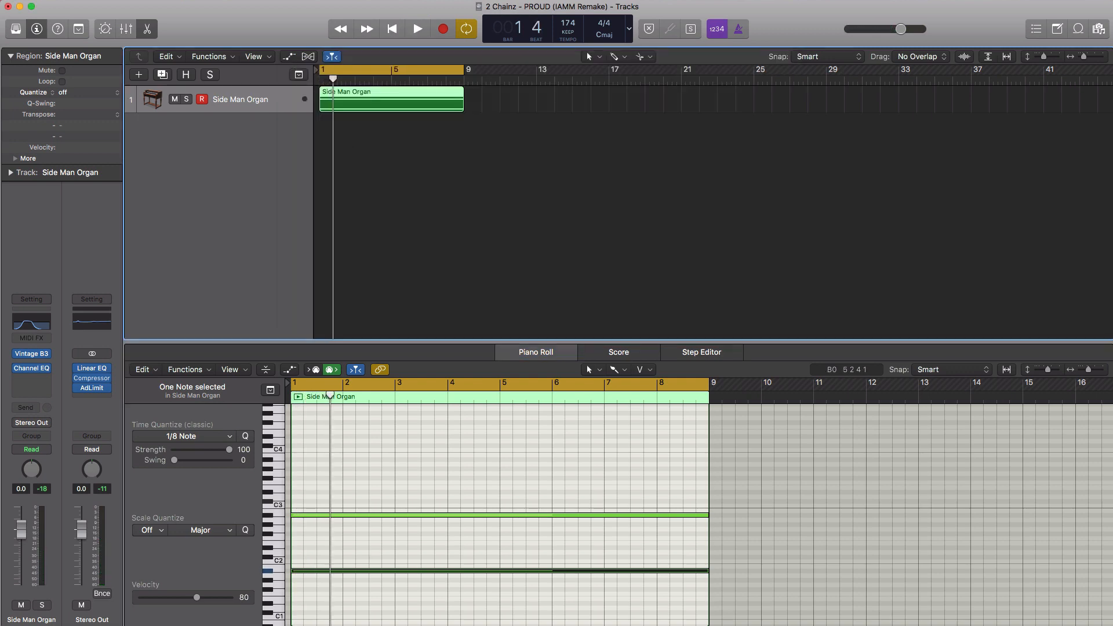
left_click(43, 380)
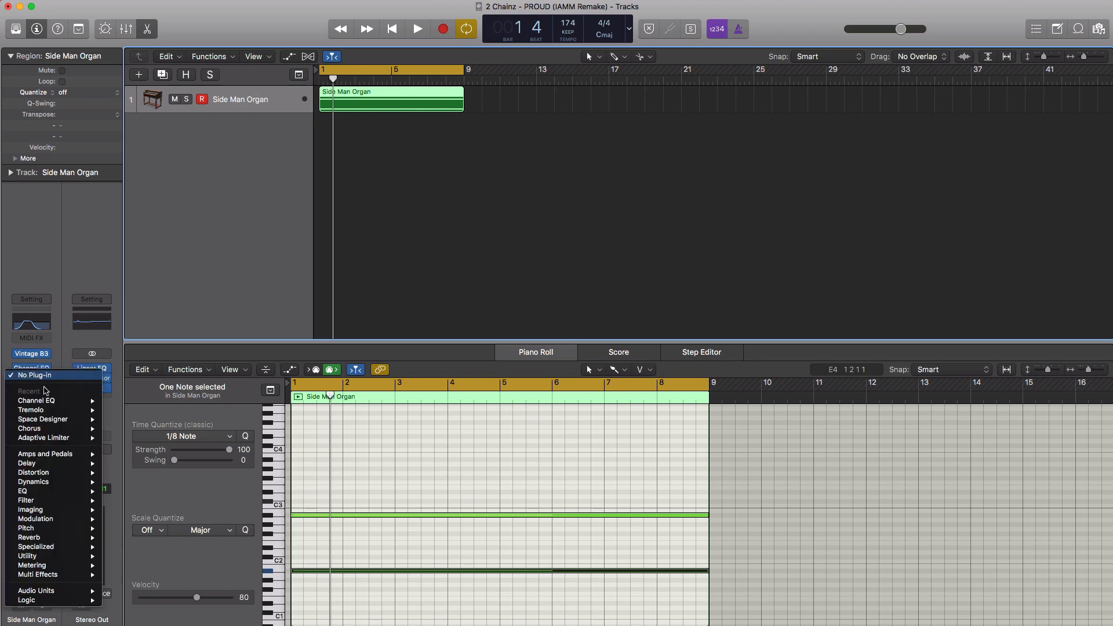
mouse_move(72, 575)
mouse_move(126, 576)
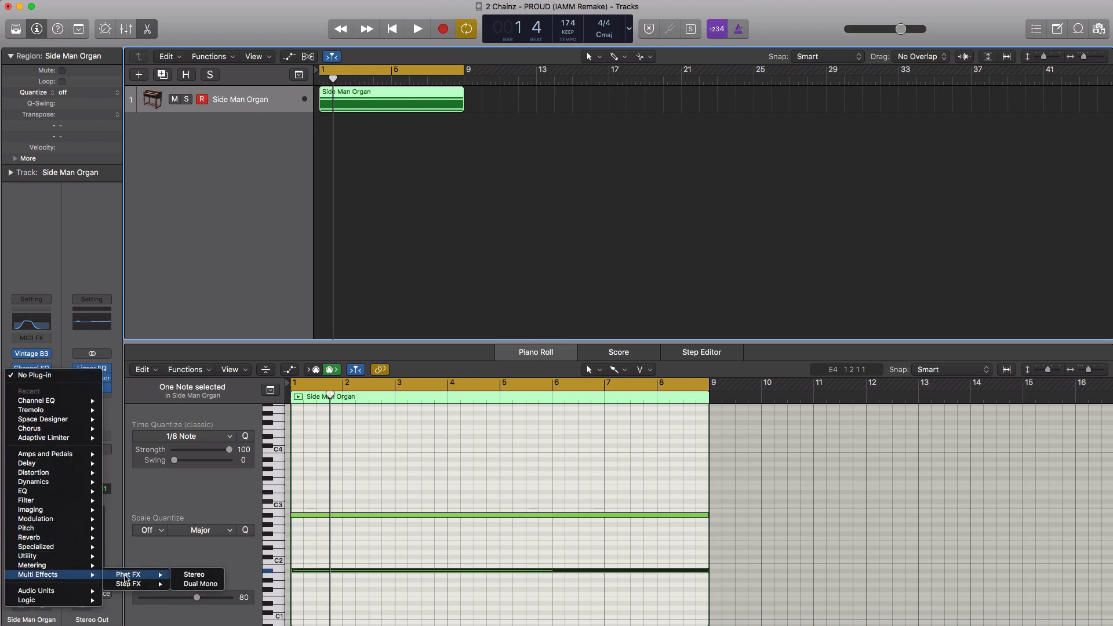
left_click(194, 574)
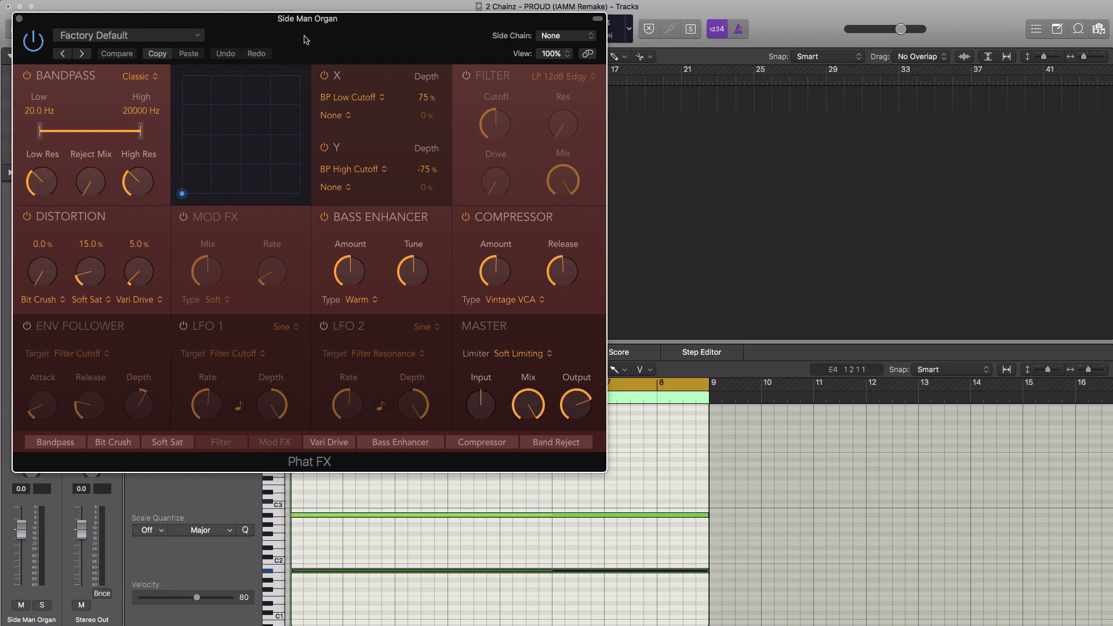
left_click_drag(305, 39, 541, 107)
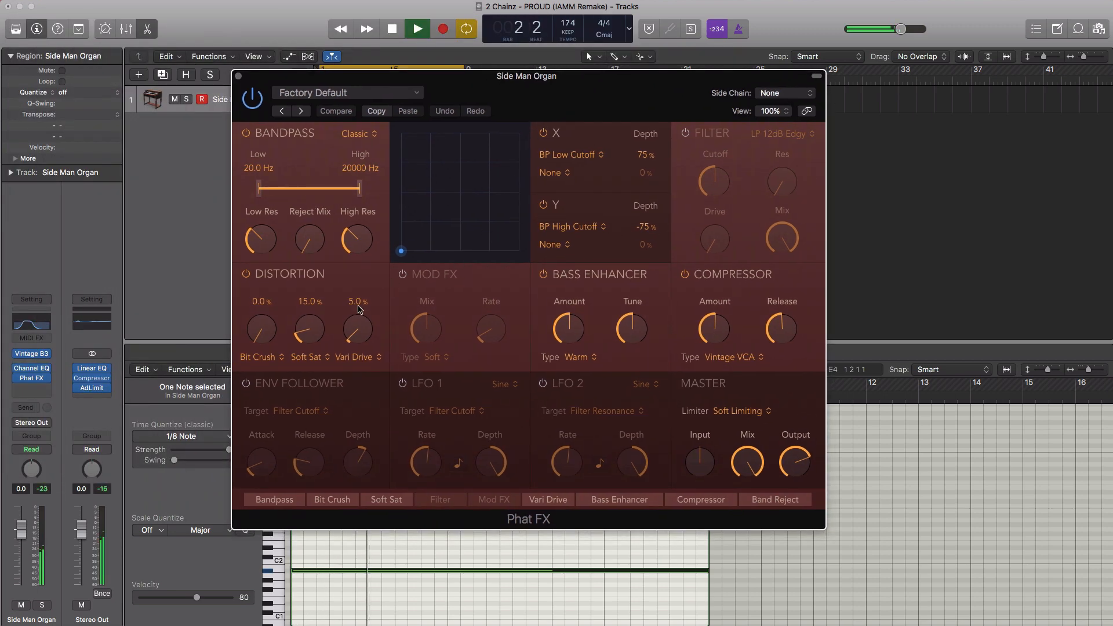
Step: Change Phat FX's first distortion stage to Soft Saturation at 40%, audition it and close the effect window
left_click(281, 359)
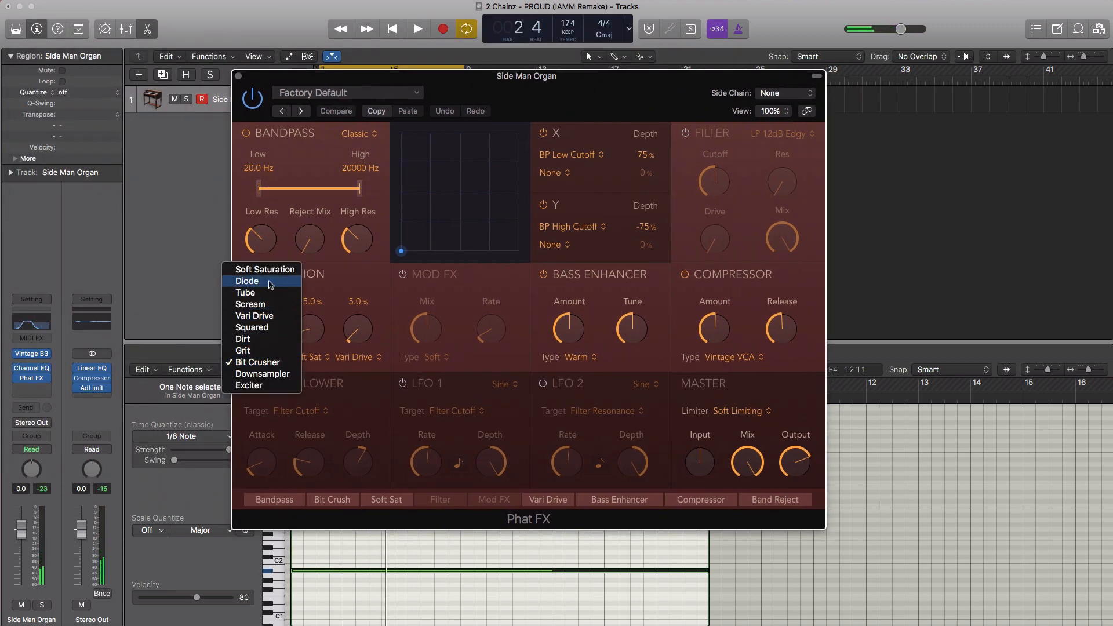
left_click(256, 266)
left_click_drag(259, 324, 258, 306)
key("space")
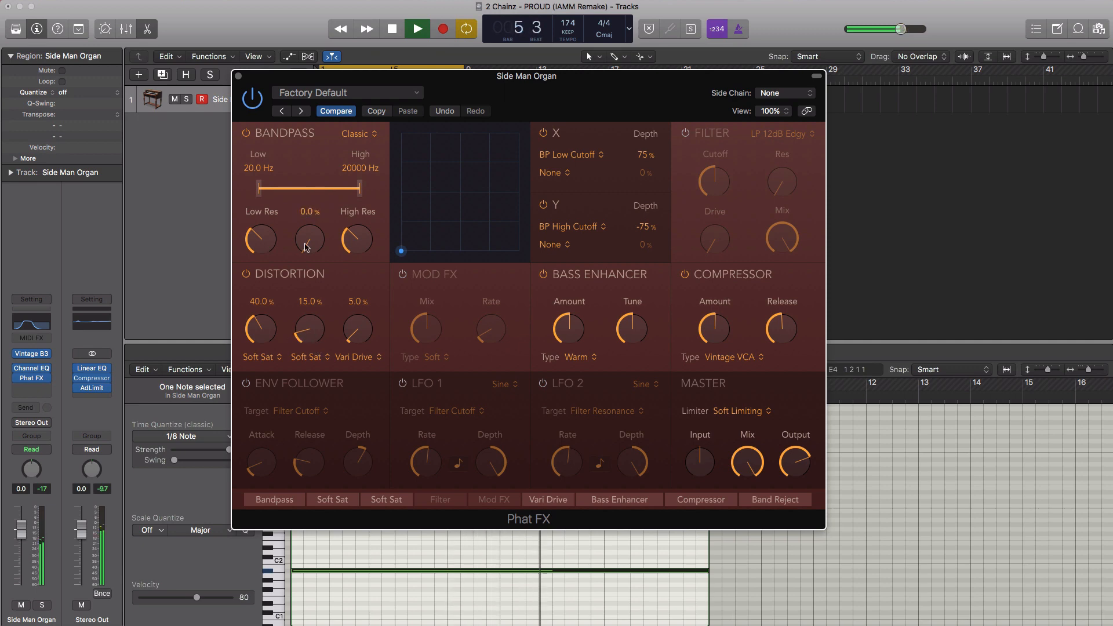
left_click(240, 78)
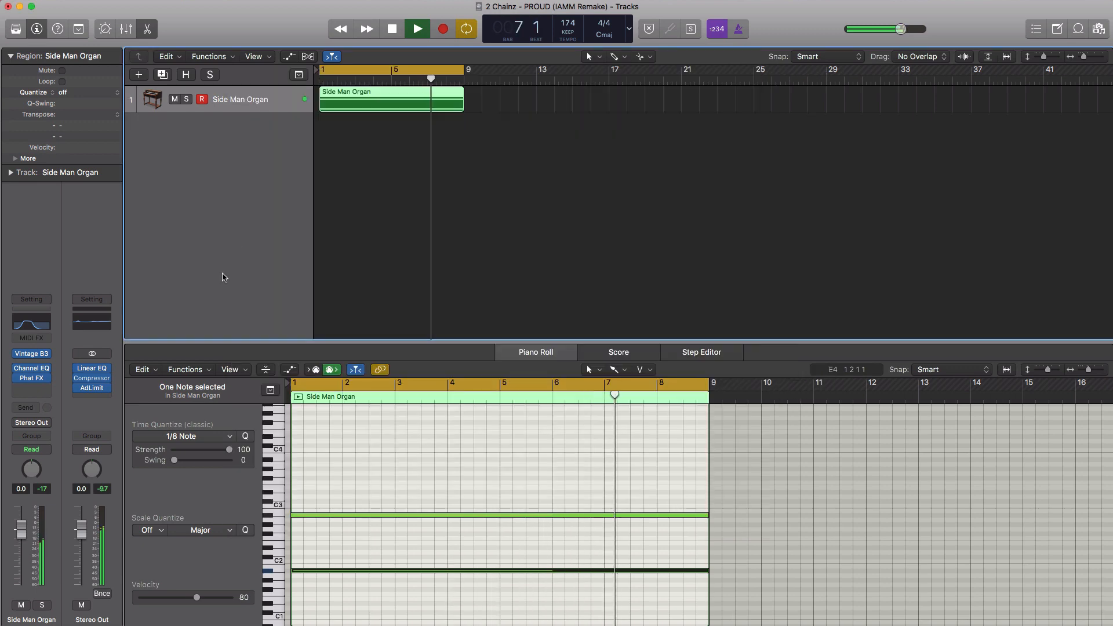
Step: Push in the Vintage B3's upper drawbars while listening: 16' to 2, 1 3/5' to 4, 1 1/3' to 3 and 1' to 5
left_click(32, 355)
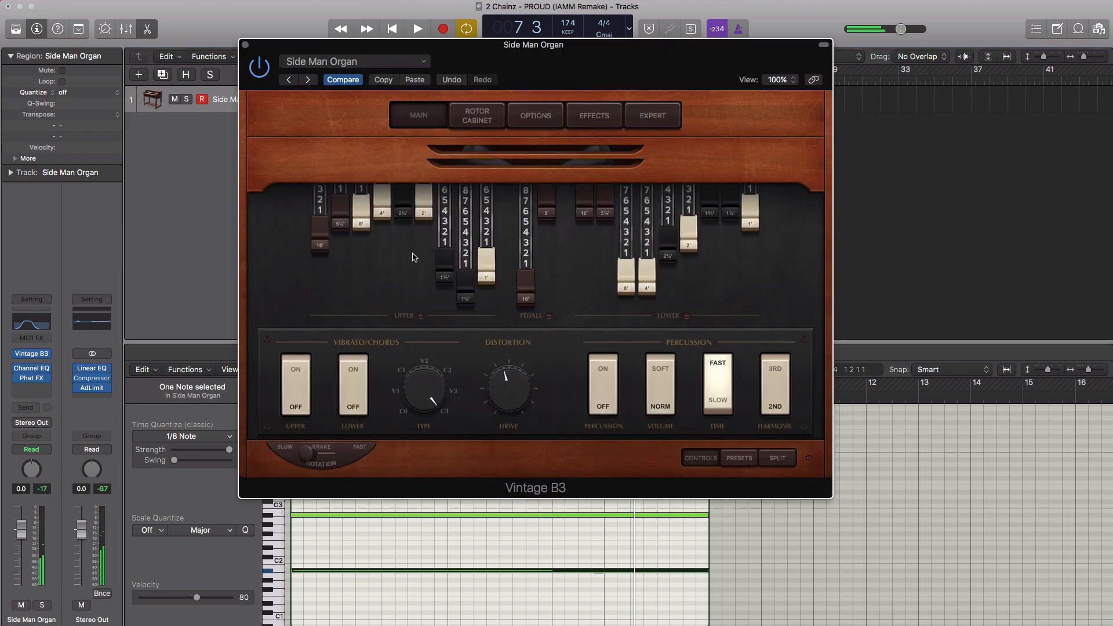
key("space")
left_click_drag(320, 244, 318, 231)
left_click_drag(447, 282, 445, 260)
left_click_drag(464, 298, 464, 227)
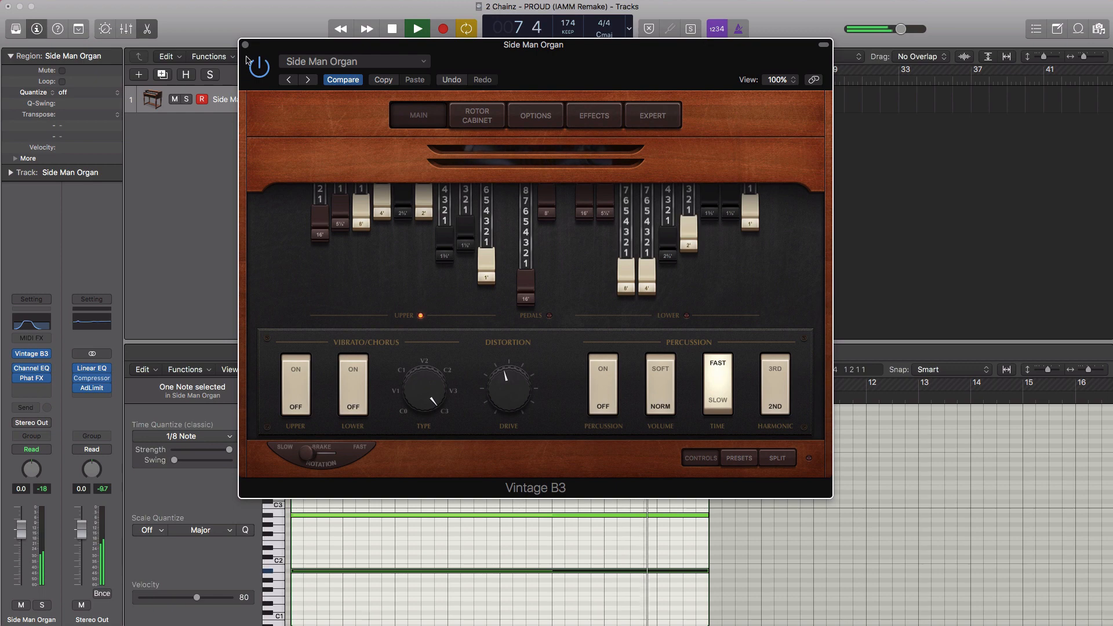
mouse_move(486, 277)
left_mouse_down()
mouse_move(487, 209)
mouse_move(487, 289)
mouse_move(489, 262)
left_mouse_up()
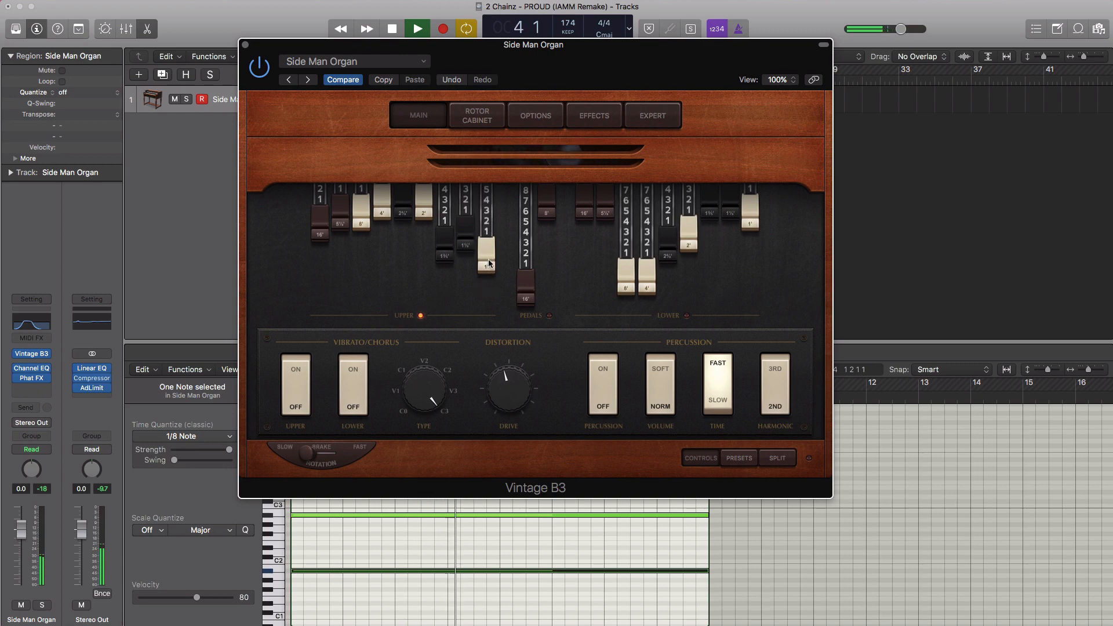
left_click(245, 45)
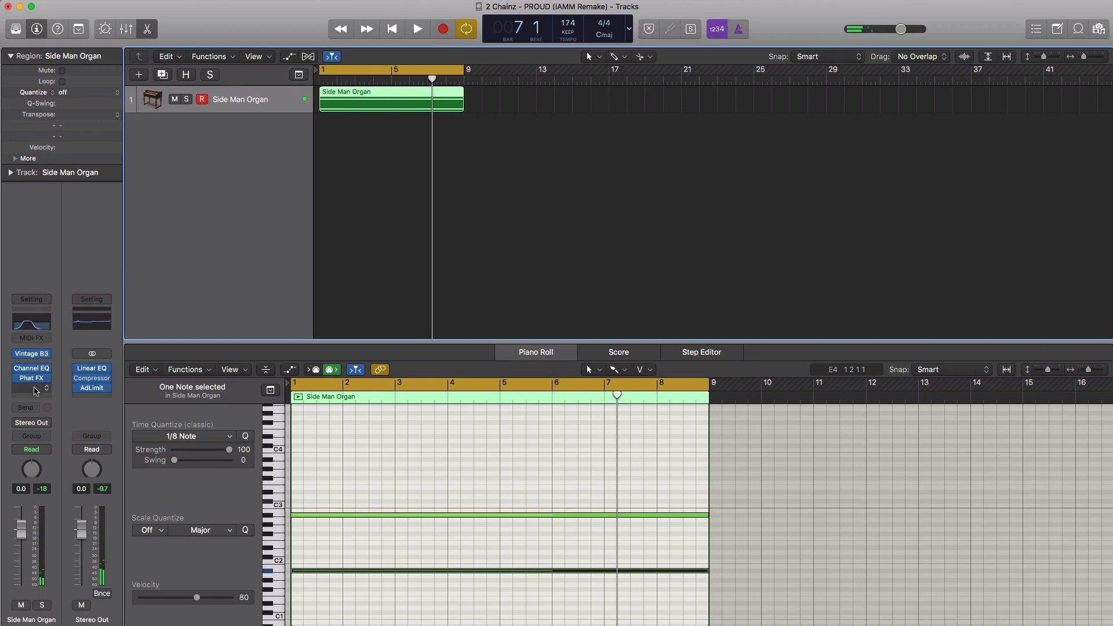
Step: Insert a stereo Tremolo after Phat FX on the organ track and play the region
left_click(32, 389)
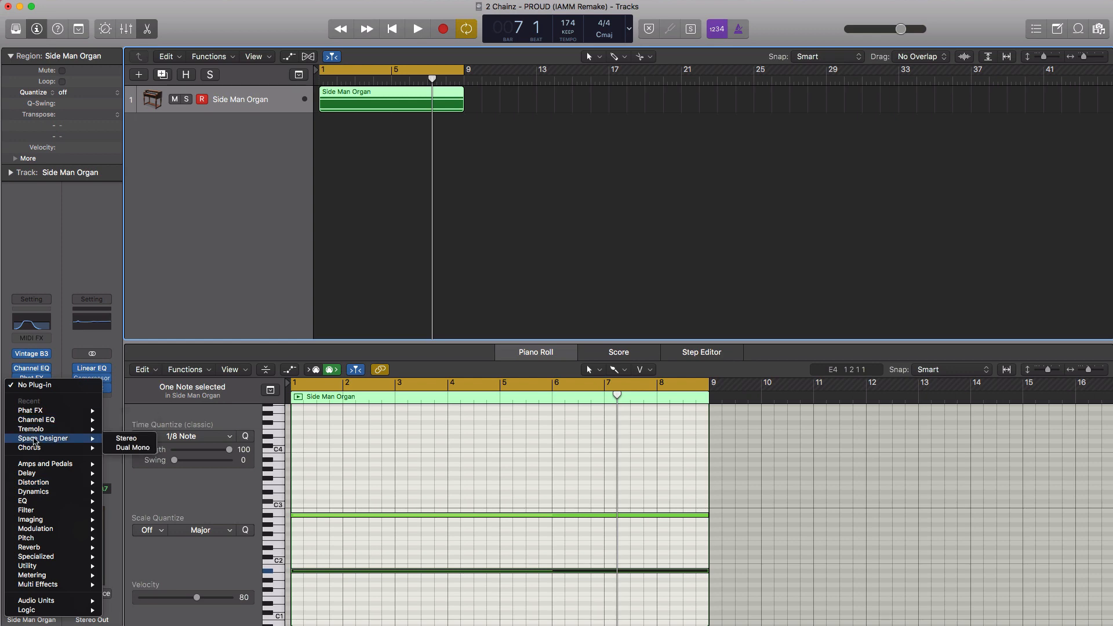
mouse_move(52, 429)
left_click(132, 434)
key("space")
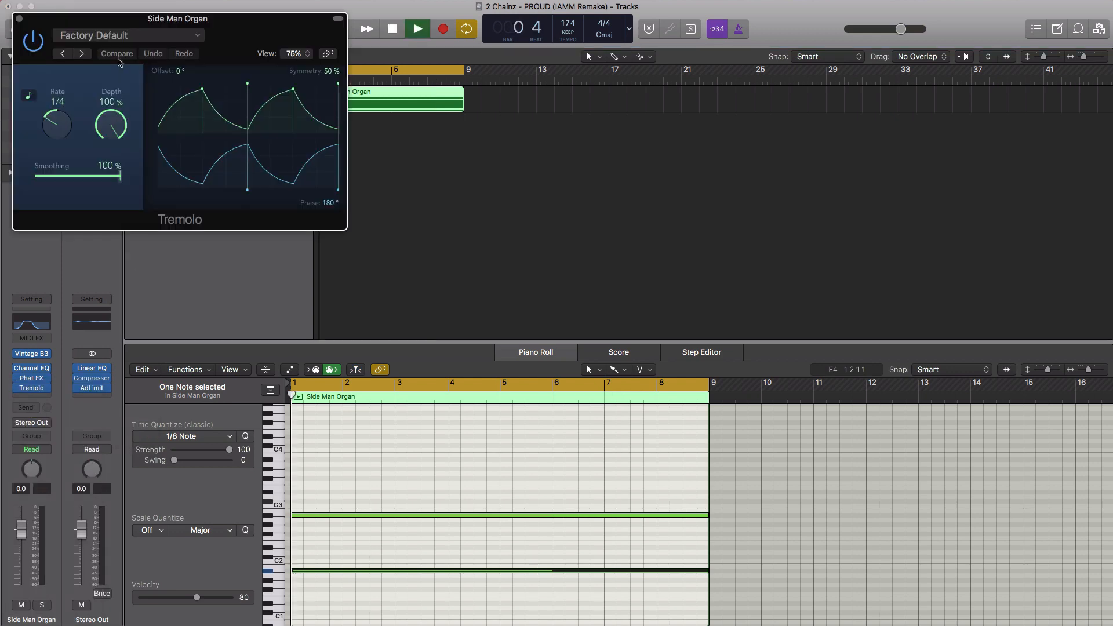
left_click_drag(272, 87, 309, 121)
Step: Audition the Tremolo presets one after another and settle on Slow Panning
left_click(217, 155)
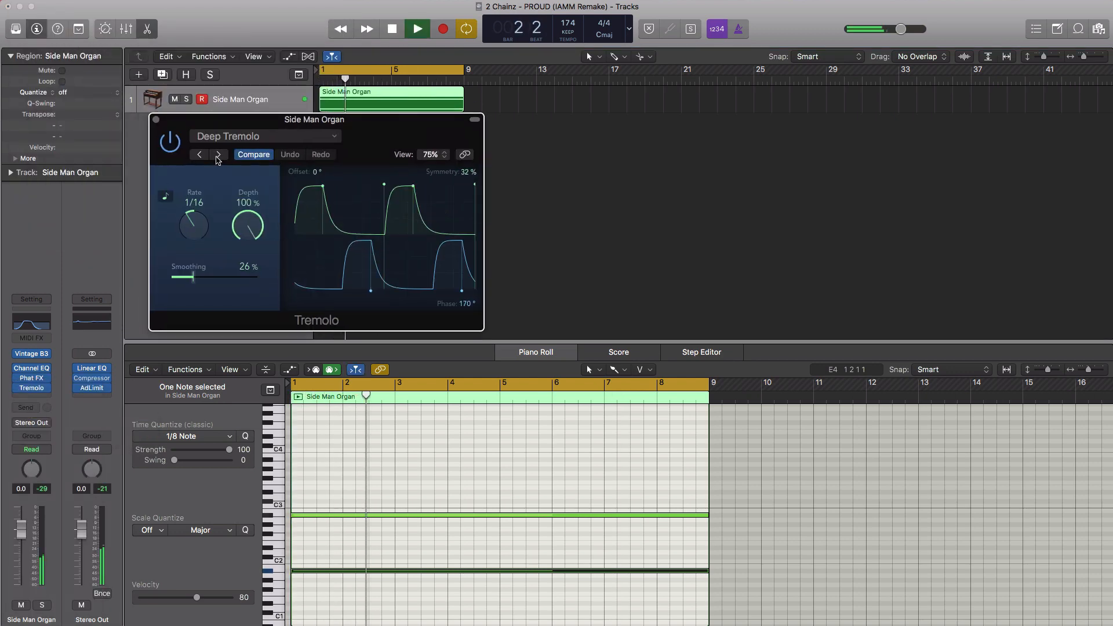
left_click(218, 155)
left_click(219, 155)
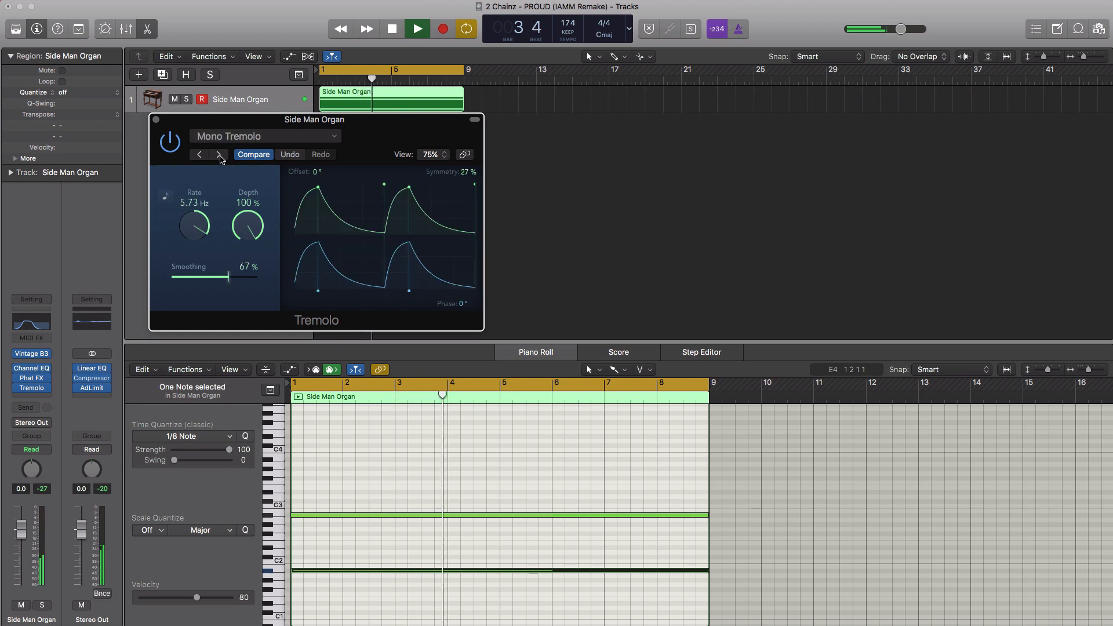
left_click(219, 154)
left_click(219, 154)
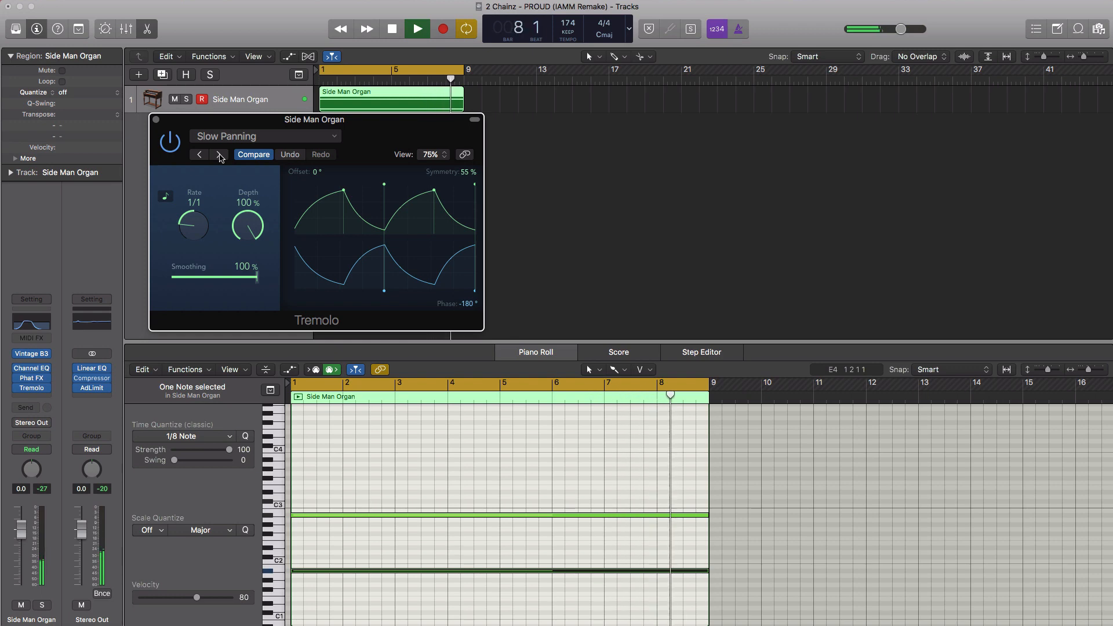
key("space")
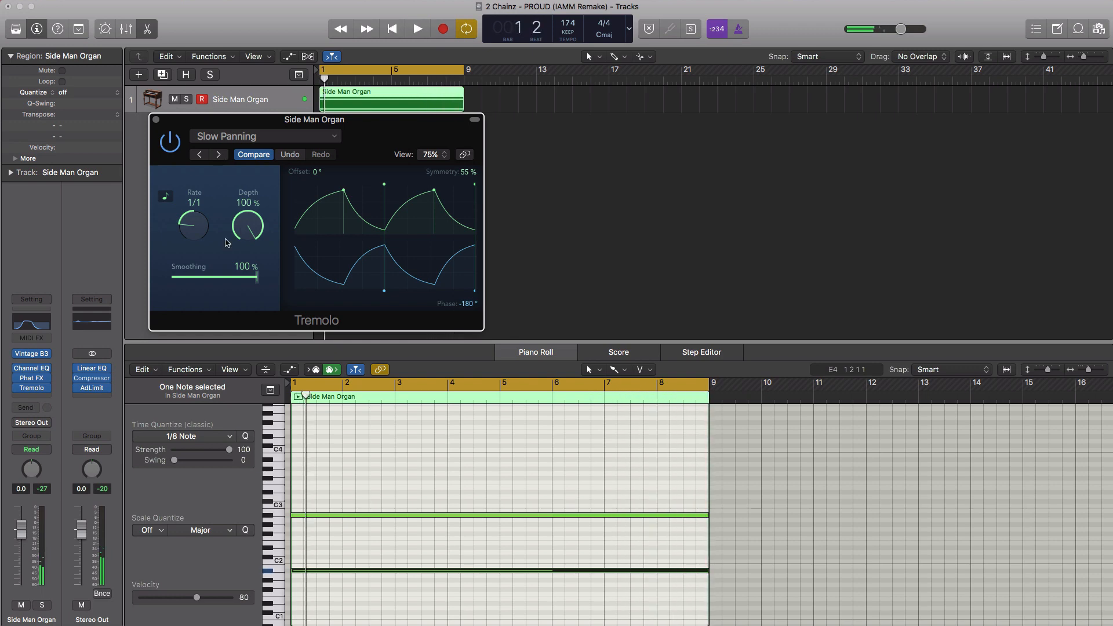
Step: Reduce the Tremolo's depth to 80% while listening and close its window
mouse_move(248, 229)
left_mouse_down()
mouse_move(248, 256)
mouse_move(246, 219)
left_mouse_up()
key("space")
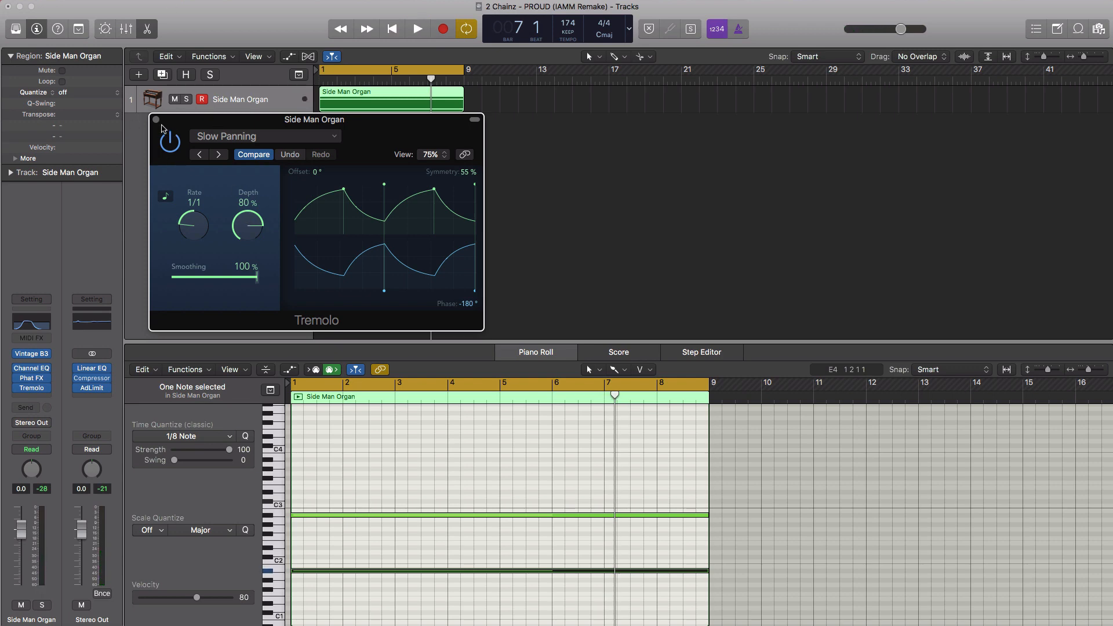
left_click(157, 120)
Step: Copy the organ region to bar 9 and move the cycle range to bars 9 to 17
left_click(354, 188, "ctrl+alt")
left_click_drag(350, 109, 444, 110)
left_click_drag(417, 74, 494, 81)
key("x")
key("x")
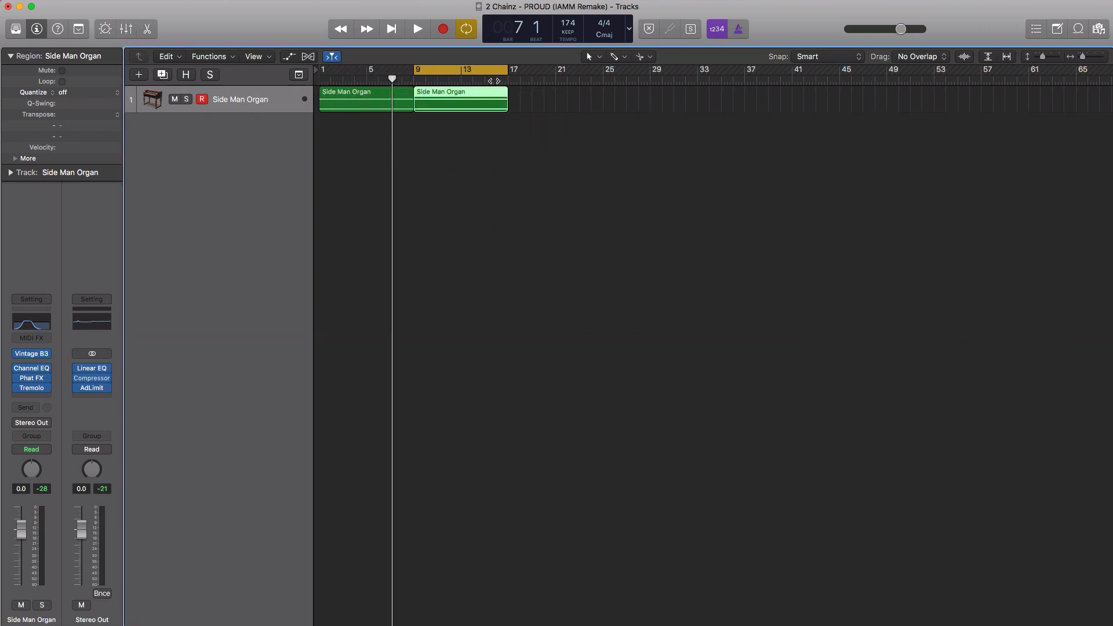
Step: Create a new software instrument track and load the stereo Nexus 2 synth on it
left_click(139, 74)
key("Return")
left_click(35, 360)
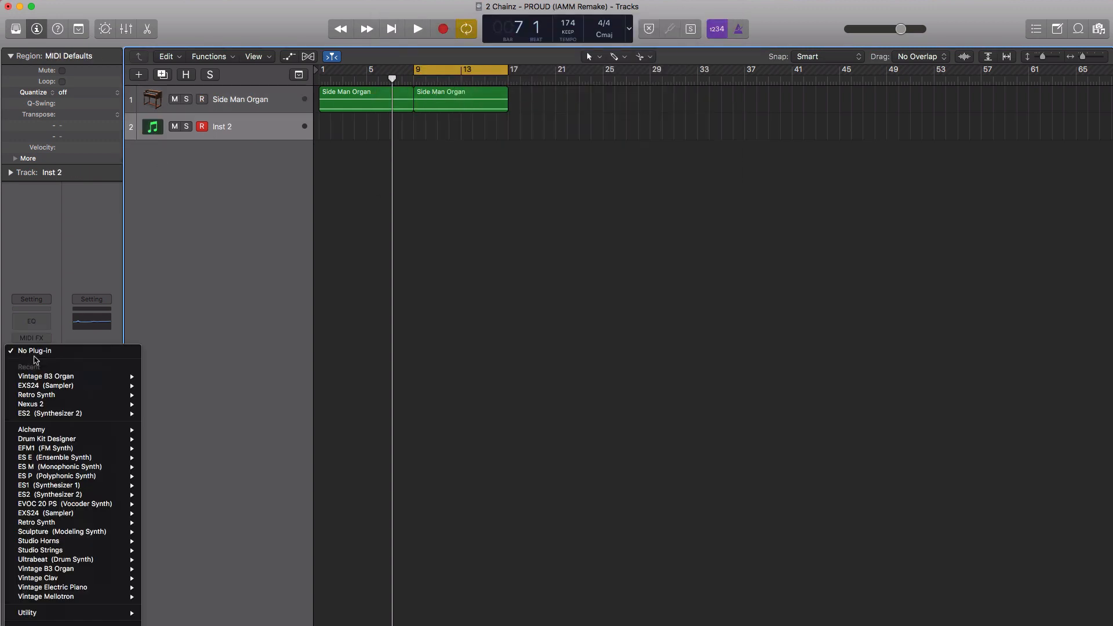
mouse_move(68, 407)
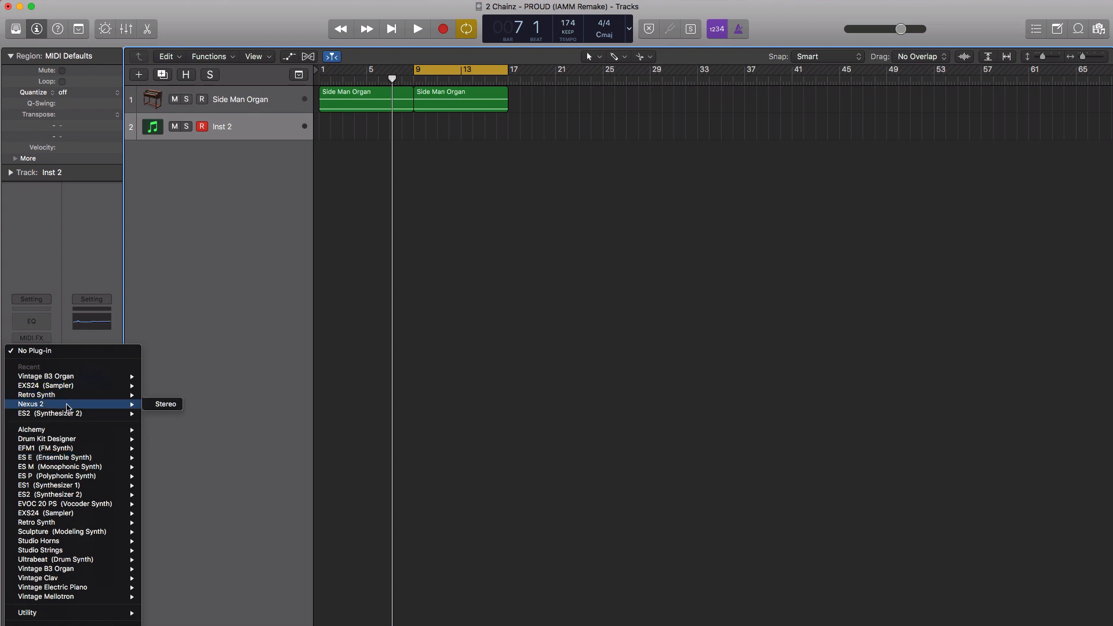
left_click(162, 405)
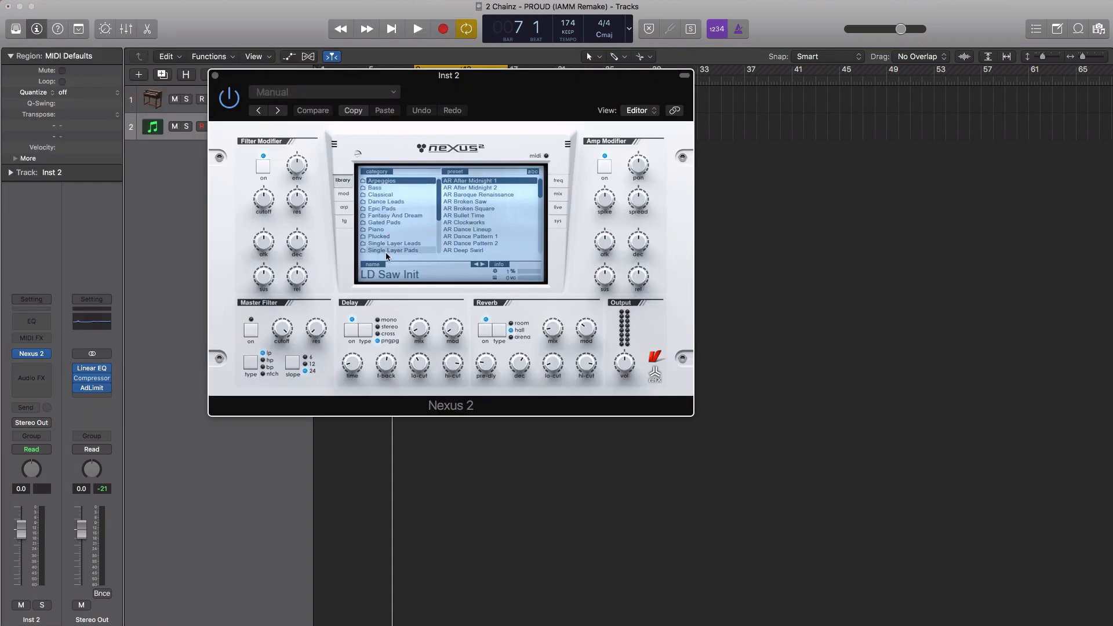
Step: Load the PL Mute Guitars 2 preset from Nexus 2's Plucked category and close the synth window
left_click(380, 235)
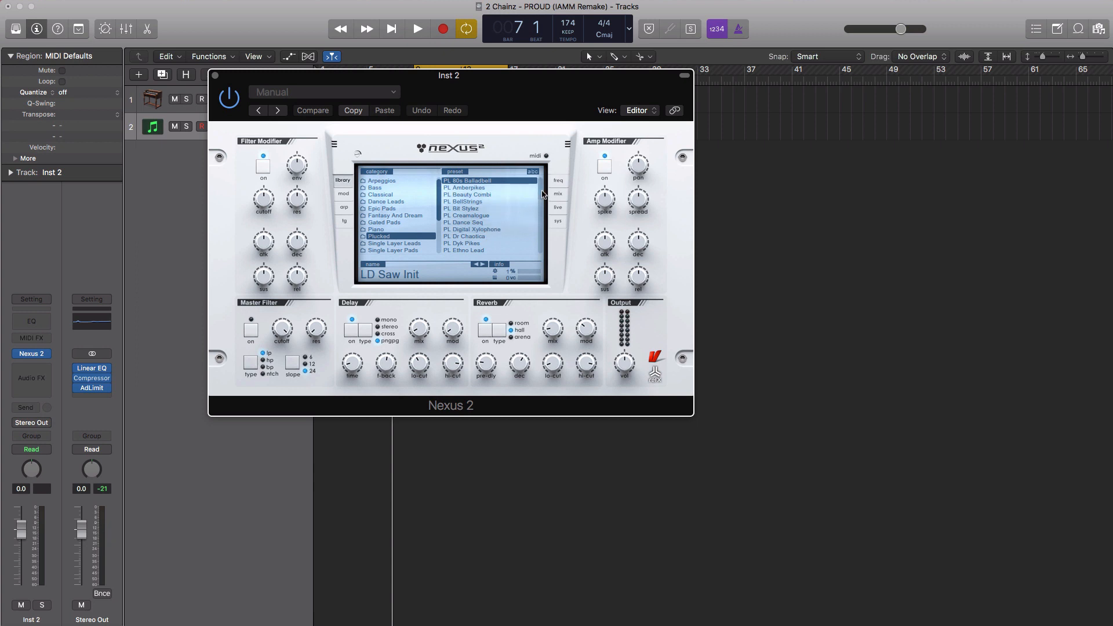
left_click_drag(542, 194, 540, 211)
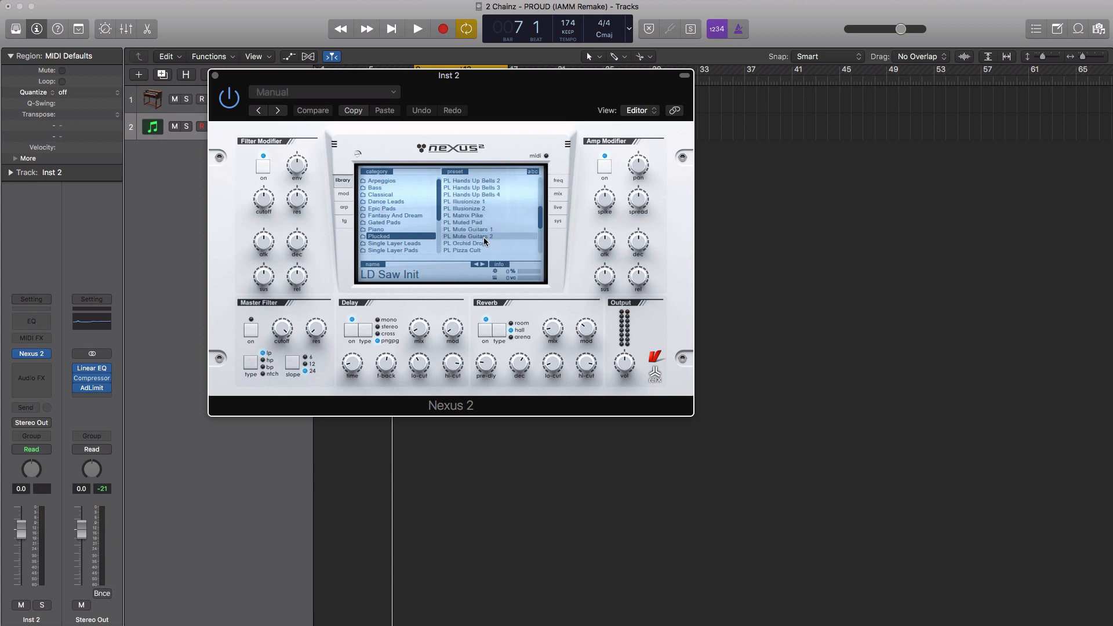
left_click(485, 238)
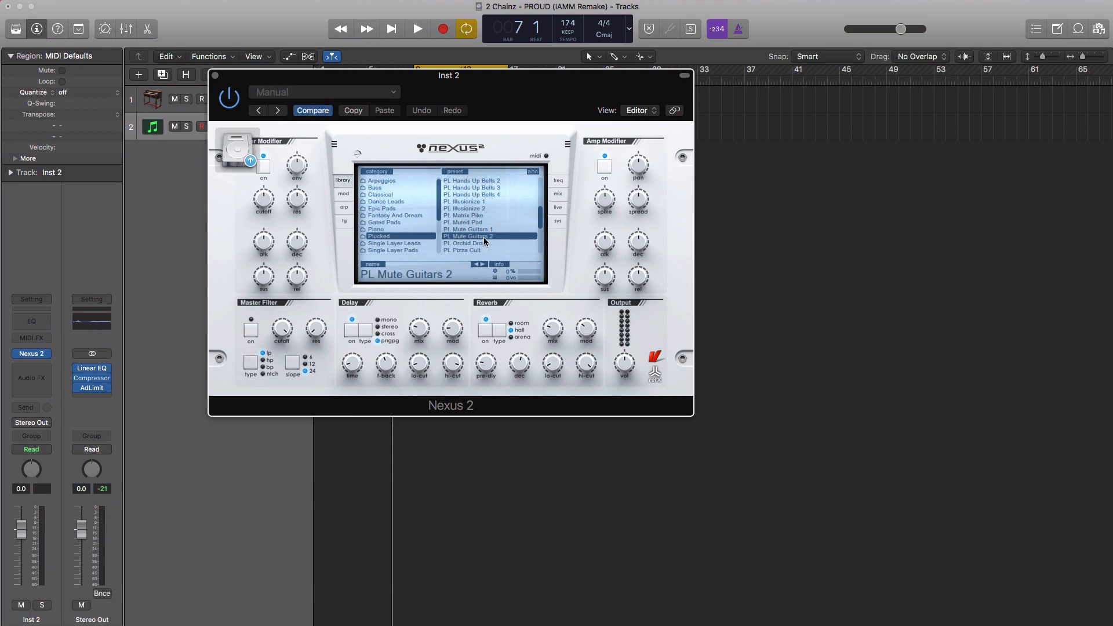
left_click(214, 76)
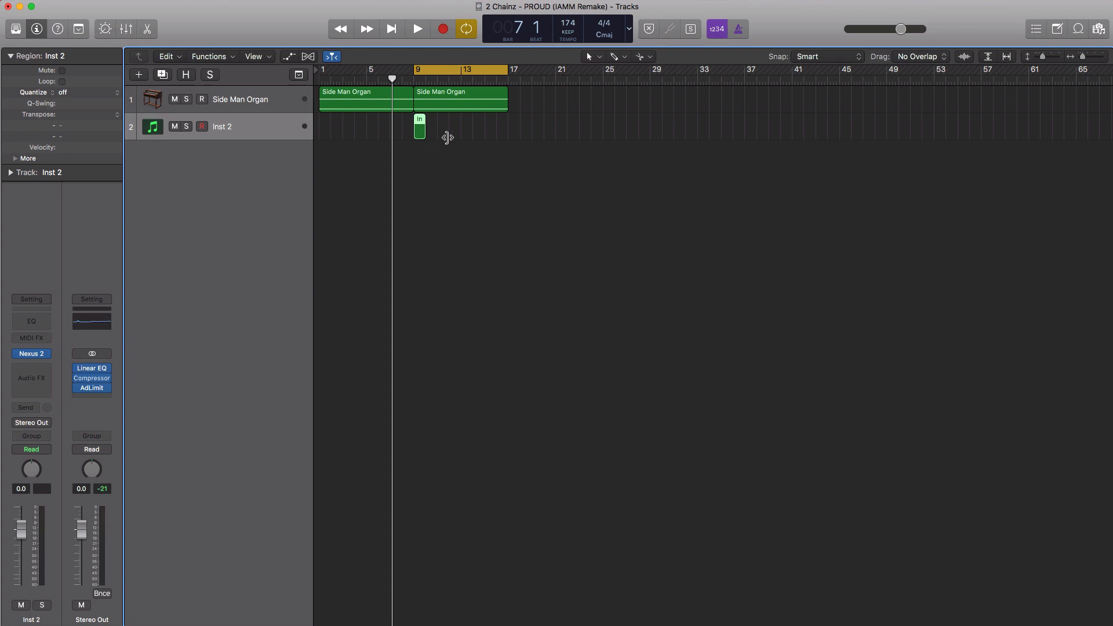
Step: Create a two-bar region at bar 9 on the Inst 2 track and open it in the Piano Roll
left_click_drag(447, 137, 508, 137)
double_click(477, 135)
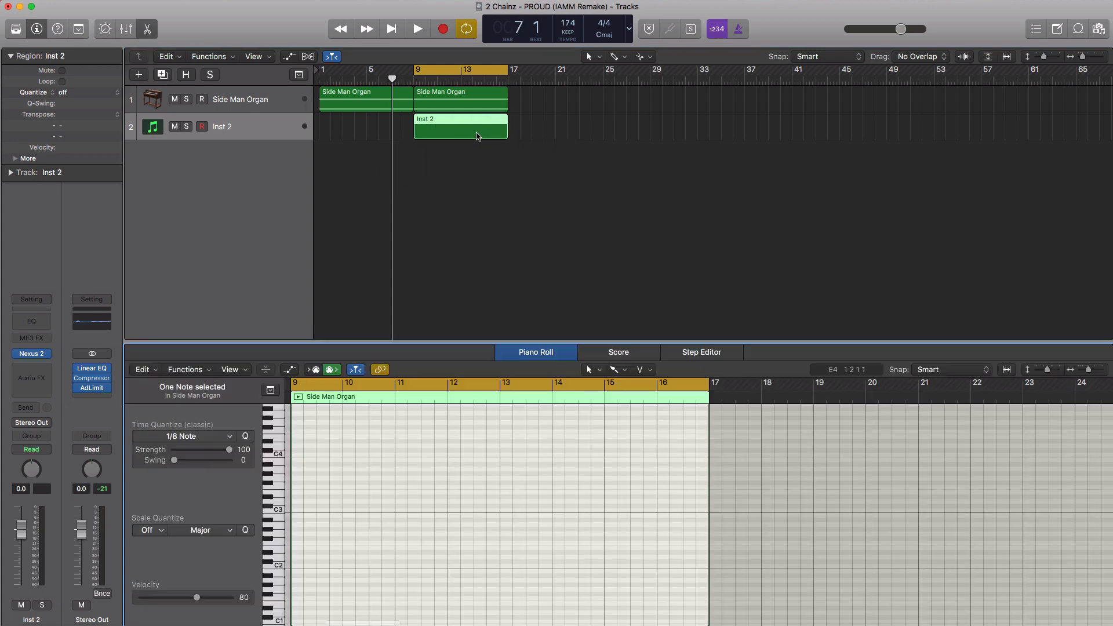
left_click_drag(505, 137, 446, 137)
scroll(470, 158, "right", 2)
scroll(470, 158, "up", 1)
Step: Set the cycle range to bars 9 to 11, around the Inst 2 region, and play the loop
left_click(427, 71)
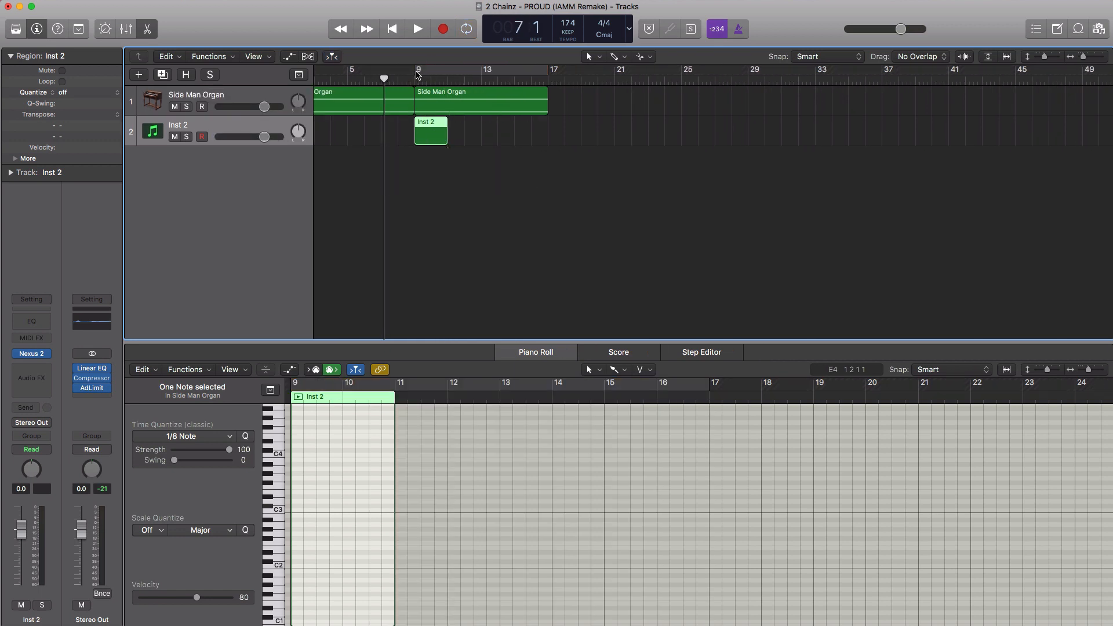
left_click_drag(415, 72, 446, 94)
key("space")
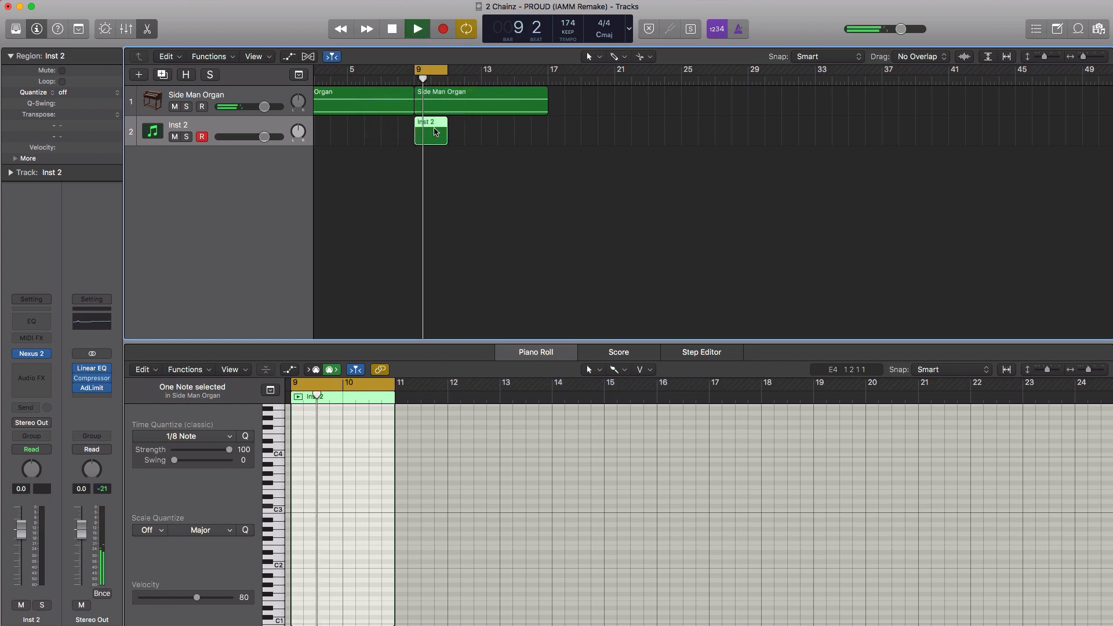
double_click(436, 133)
double_click(434, 132)
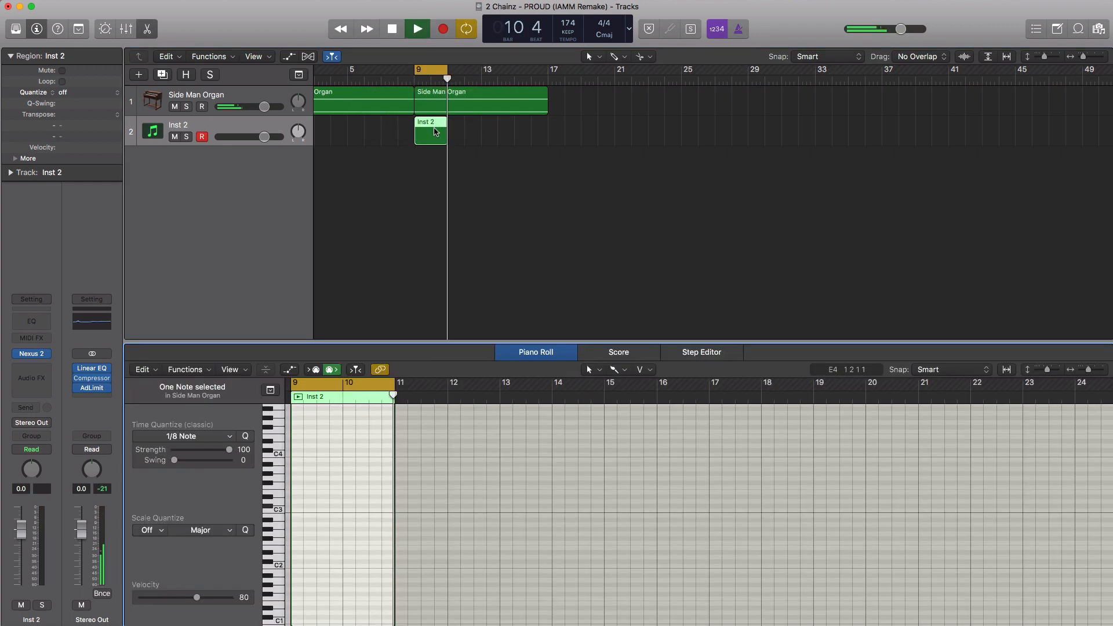
key("space")
Step: Add an A♯2 note at the start of bar 9 in the Inst 2 region and make the Pencil the secondary tool
scroll(436, 514, "up", 3)
scroll(434, 513, "up", 3)
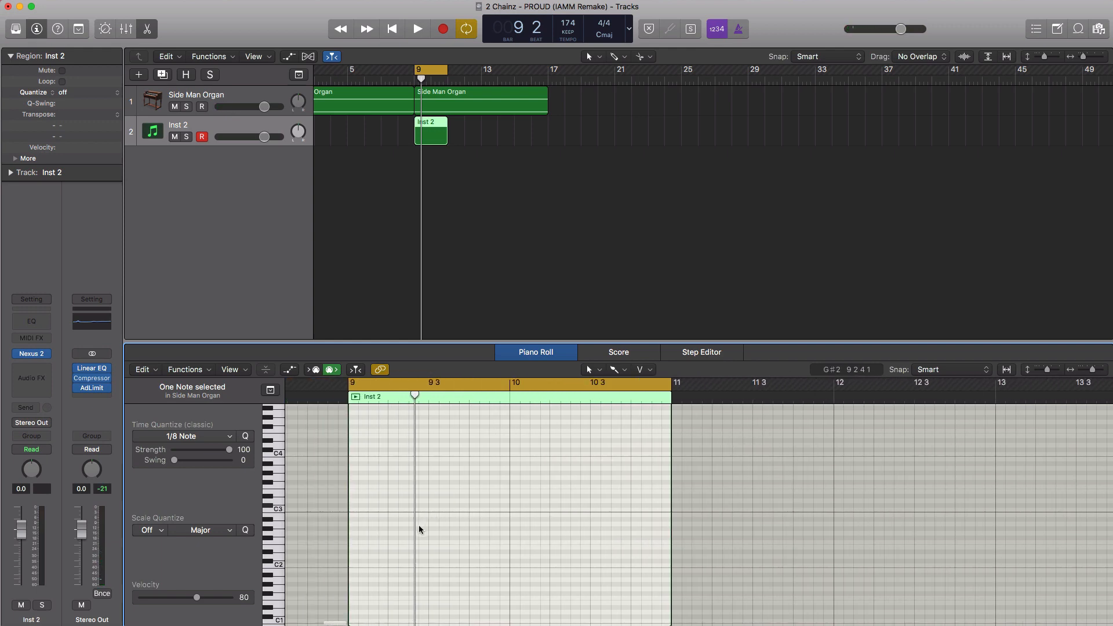
left_click(354, 520, "super")
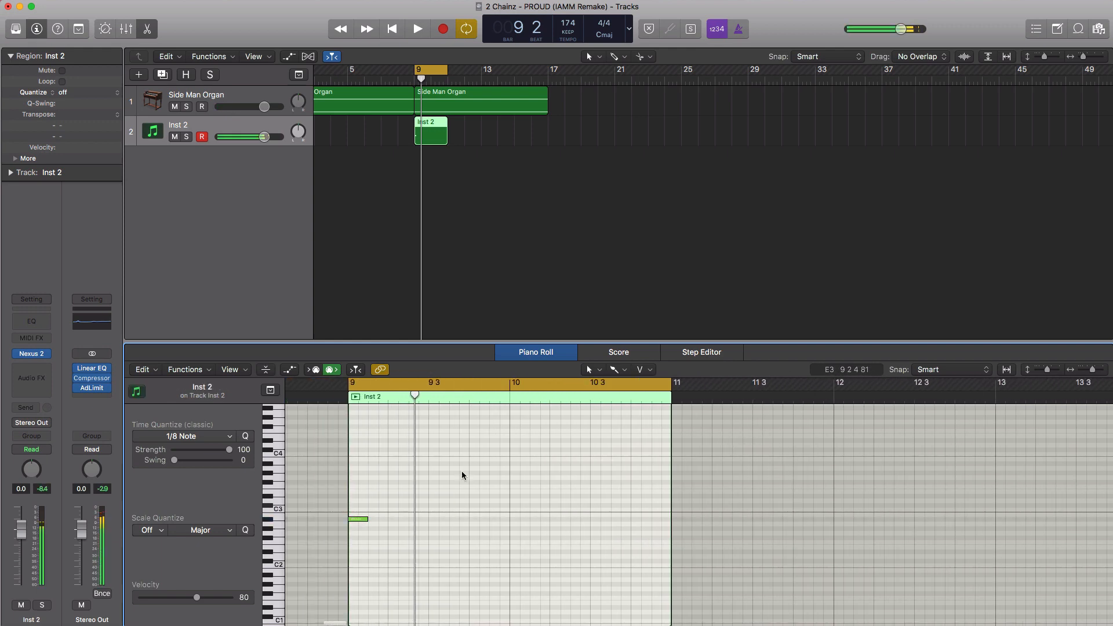
left_click(603, 373)
left_click(643, 405)
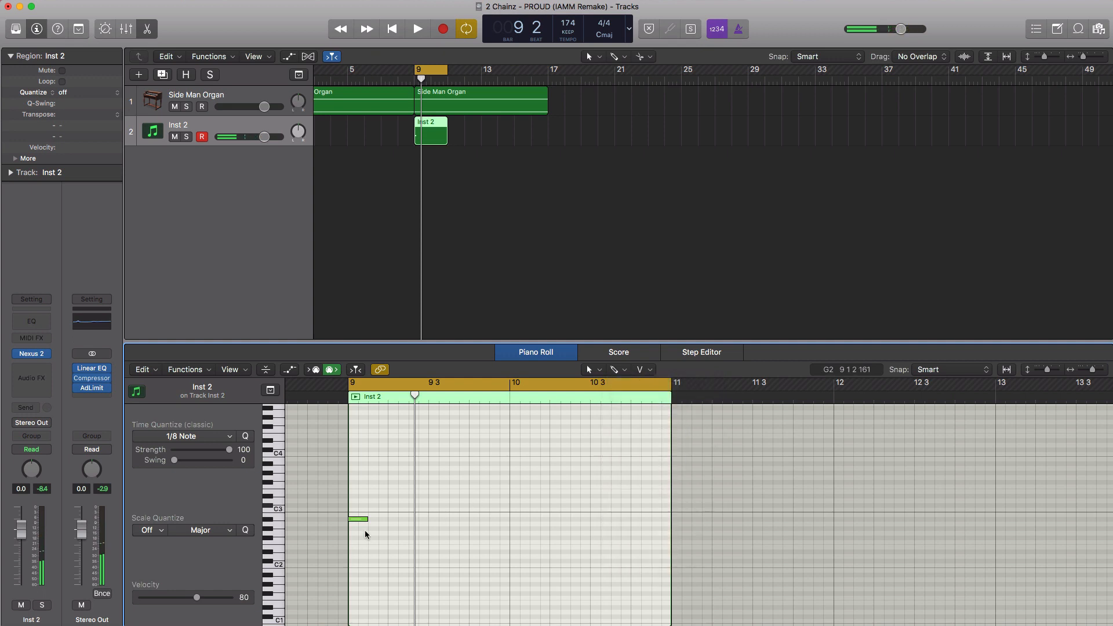
Step: Raise the first Inst 2 note by an octave to A♯3 while auditioning the loop
key("space")
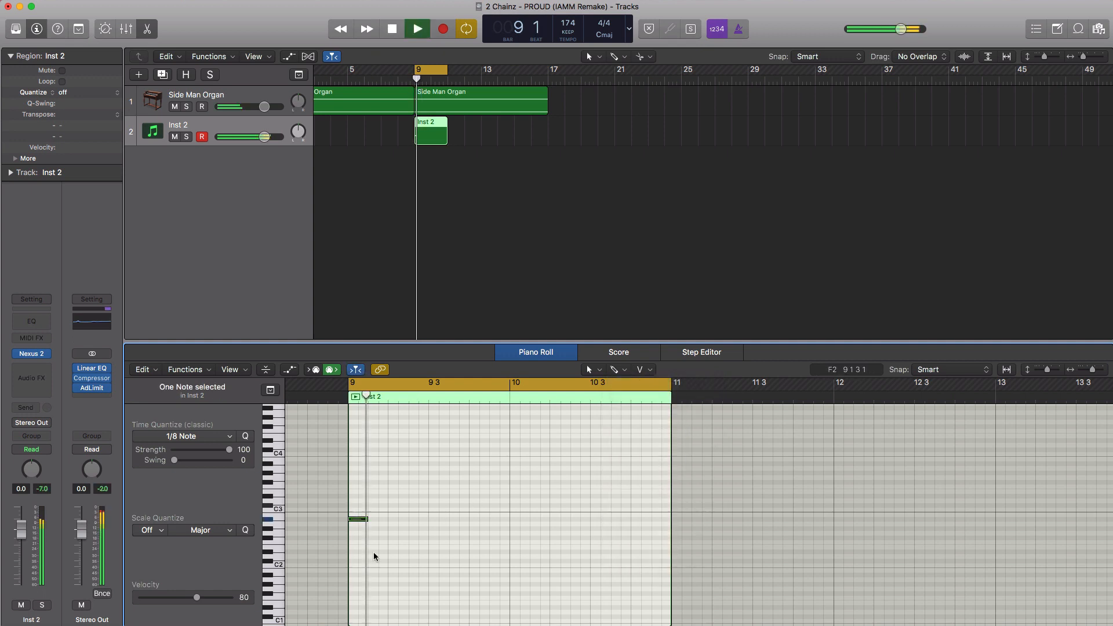
key("space")
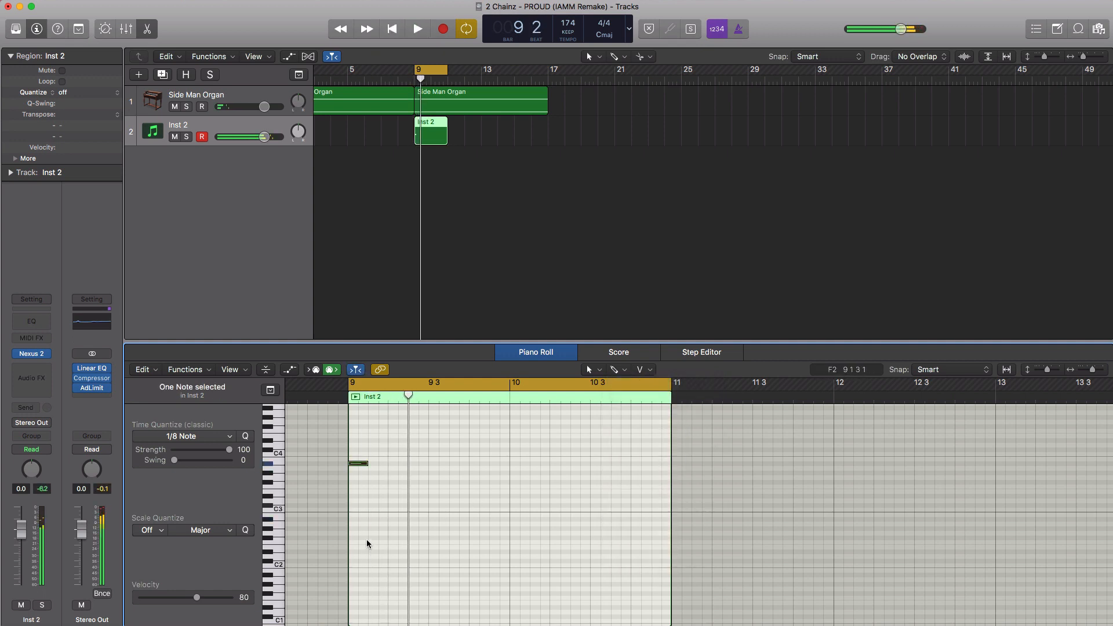
key("space")
key("space")
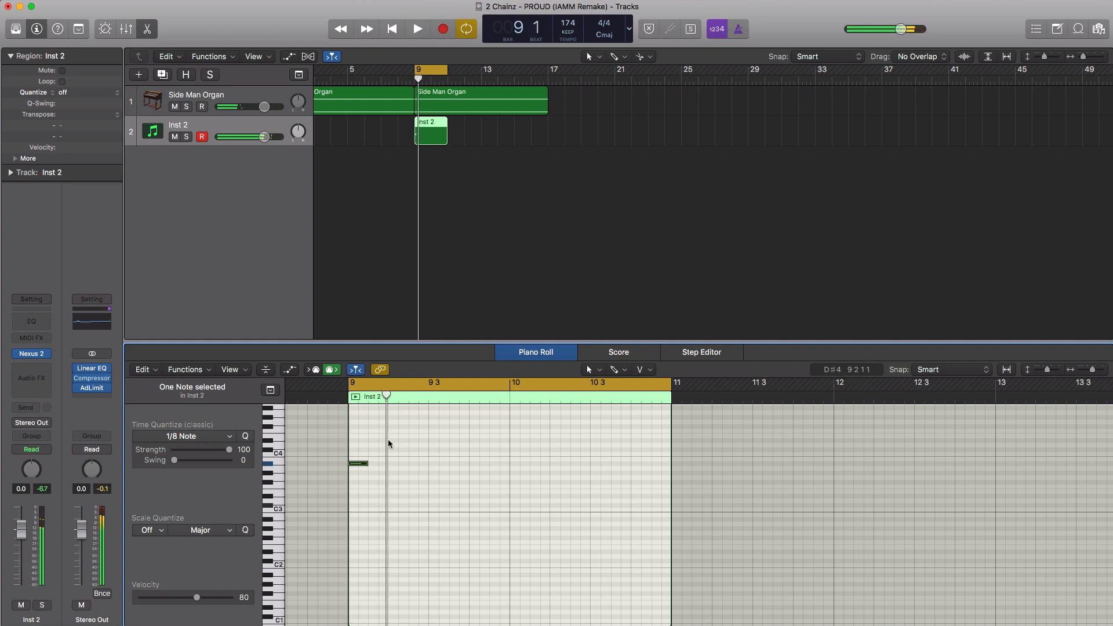
Step: Copy the A♯3 note to F4 at position 9 1 4 1 and play it back
left_click(391, 432, "super")
key("BackSpace")
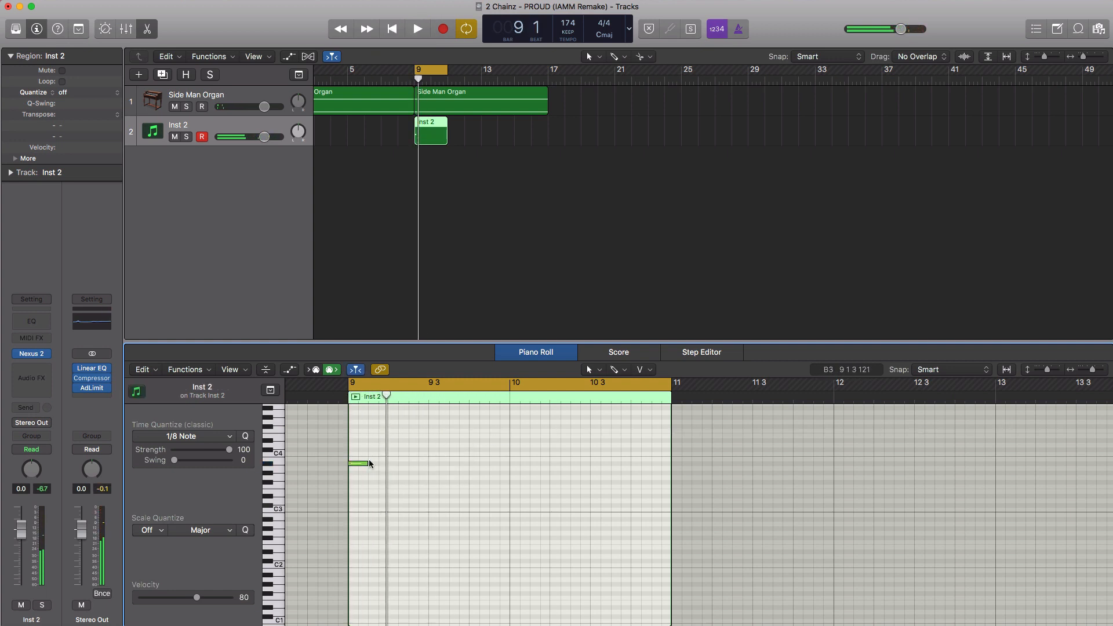
left_click_drag(361, 463, 391, 430)
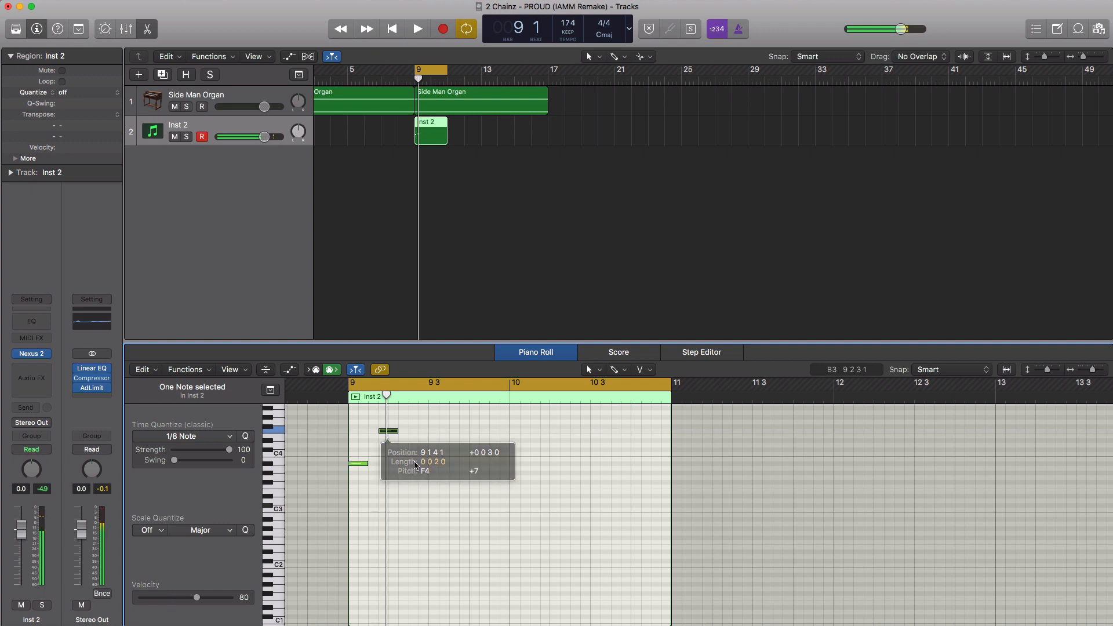
key("space")
scroll(453, 500, "up", 5)
key("space")
scroll(451, 499, "left", 1)
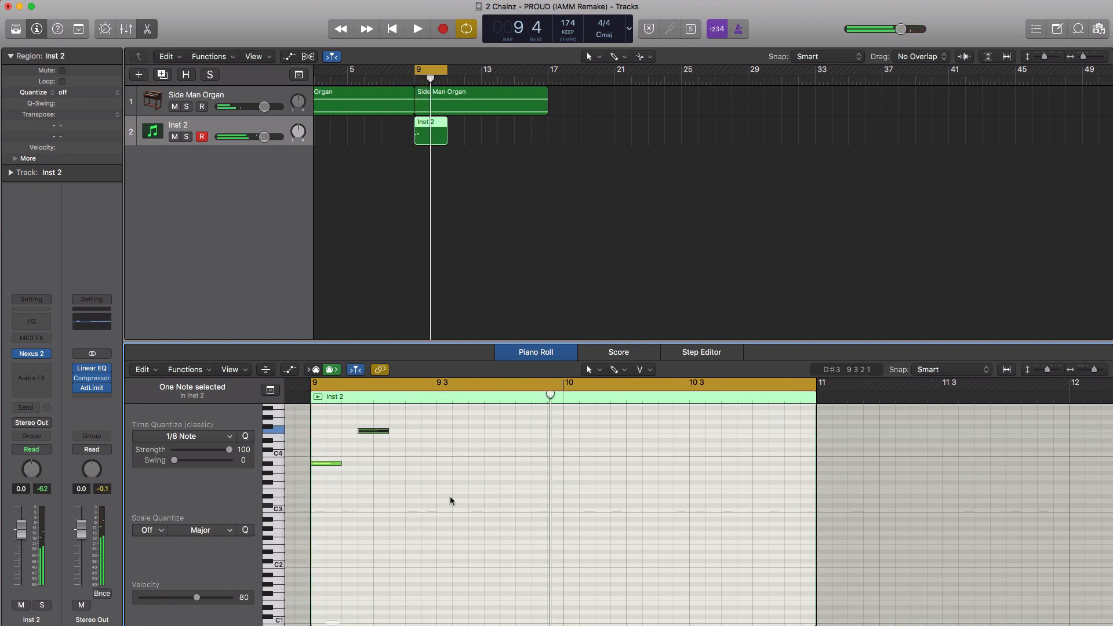
Step: Move the F4 note to beat 2 of bar 9 and lower the Inst 2 track's volume to -3.9 dB while listening
left_click_drag(371, 432, 387, 431)
key("space")
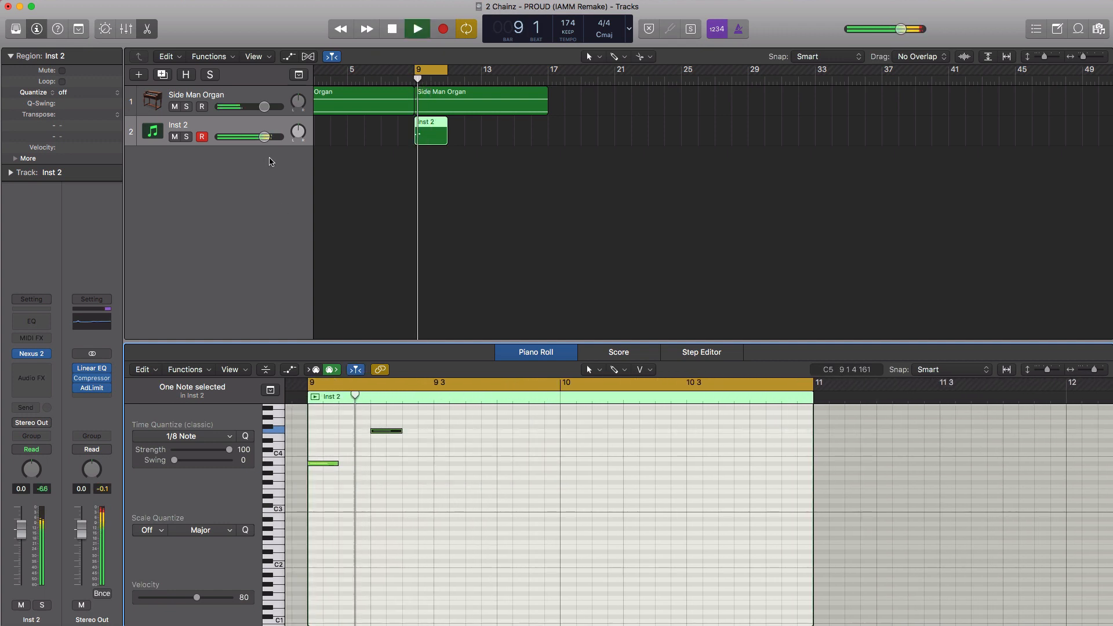
left_click_drag(264, 142, 254, 141)
key("space")
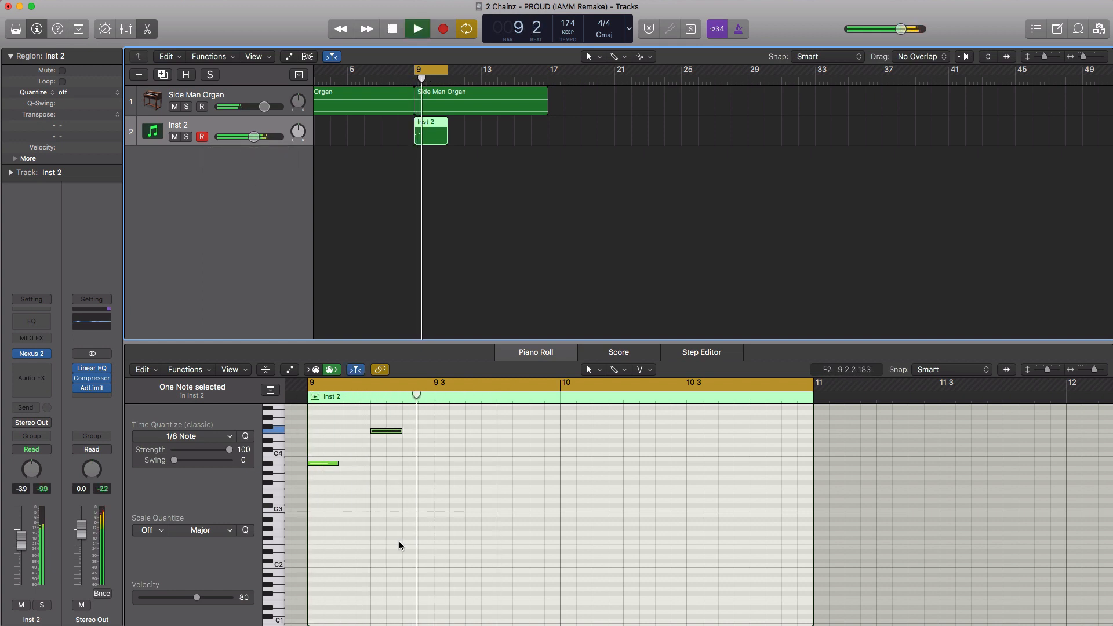
Step: Add an F2 note on beat 3 of bar 9 in the Inst 2 region
key("space")
left_click(436, 542, "super")
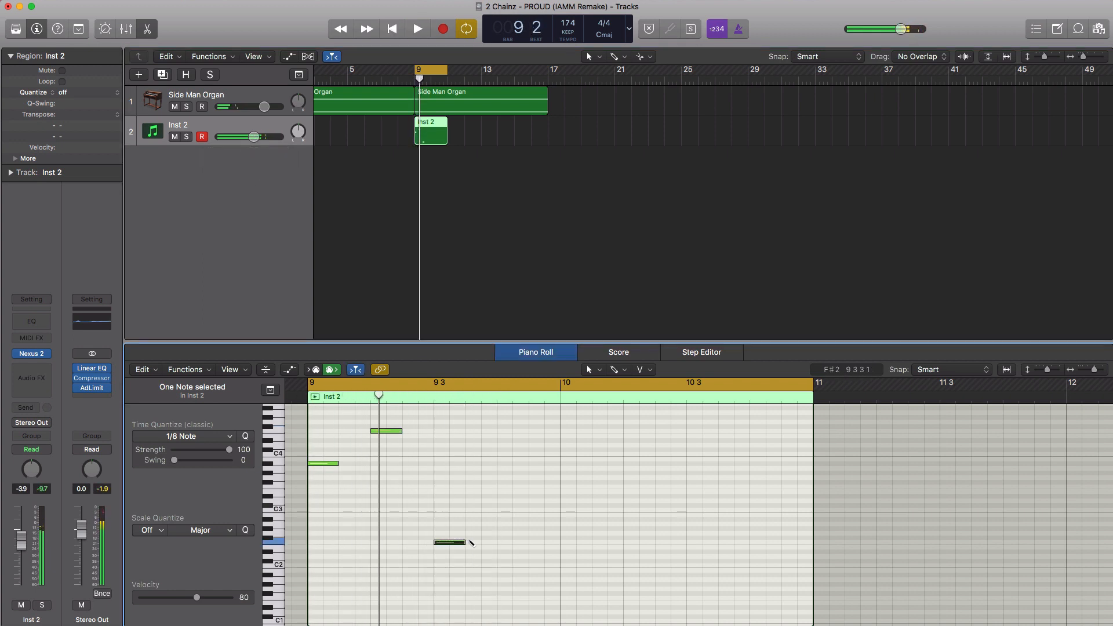
Step: Add a second F note right after the one on beat 3 of bar 9, raise both an octave to F3, and audition
key("space")
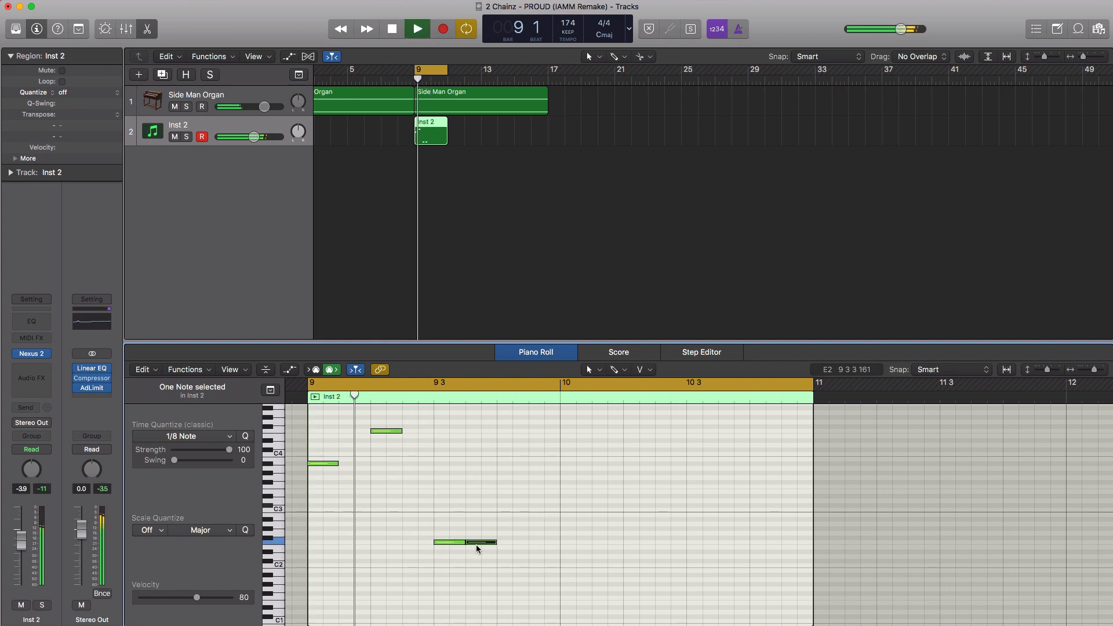
left_click_drag(513, 552, 440, 522)
key("alt+shift+Up")
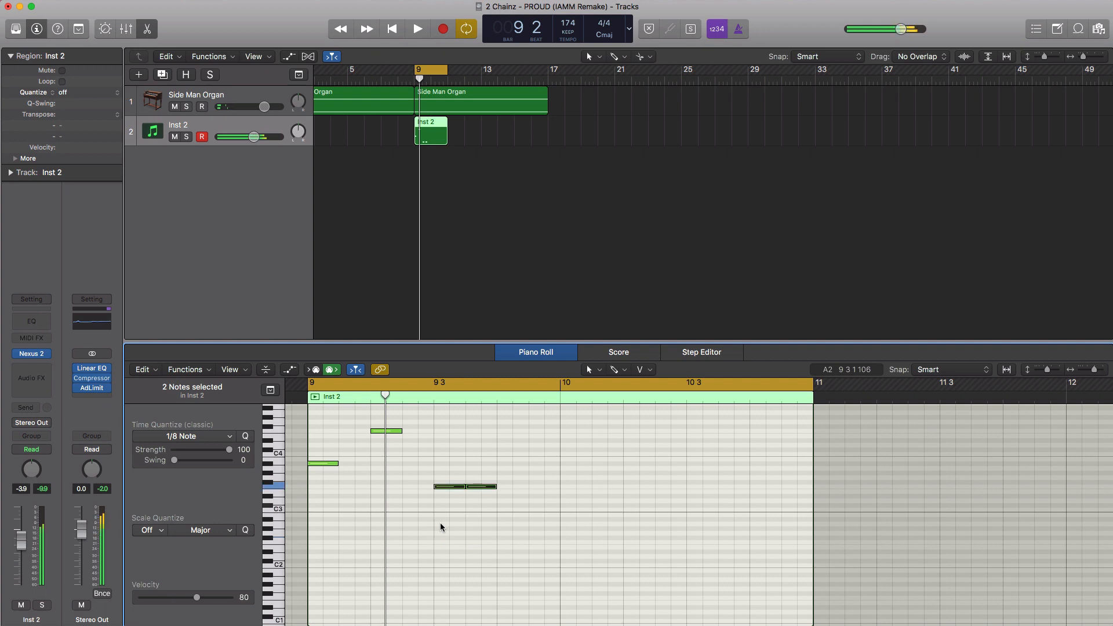
key("space")
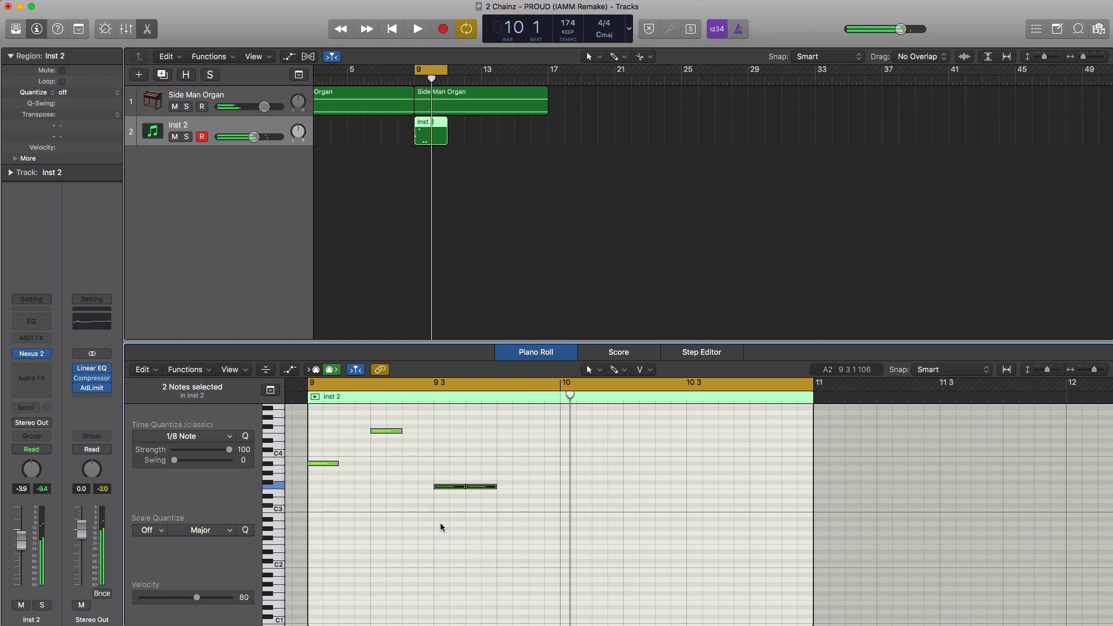
key("space")
Step: Add a C4 note on beat 4 of bar 9 with a copy at F4 above it, and play back the loop
left_click(499, 454, "super")
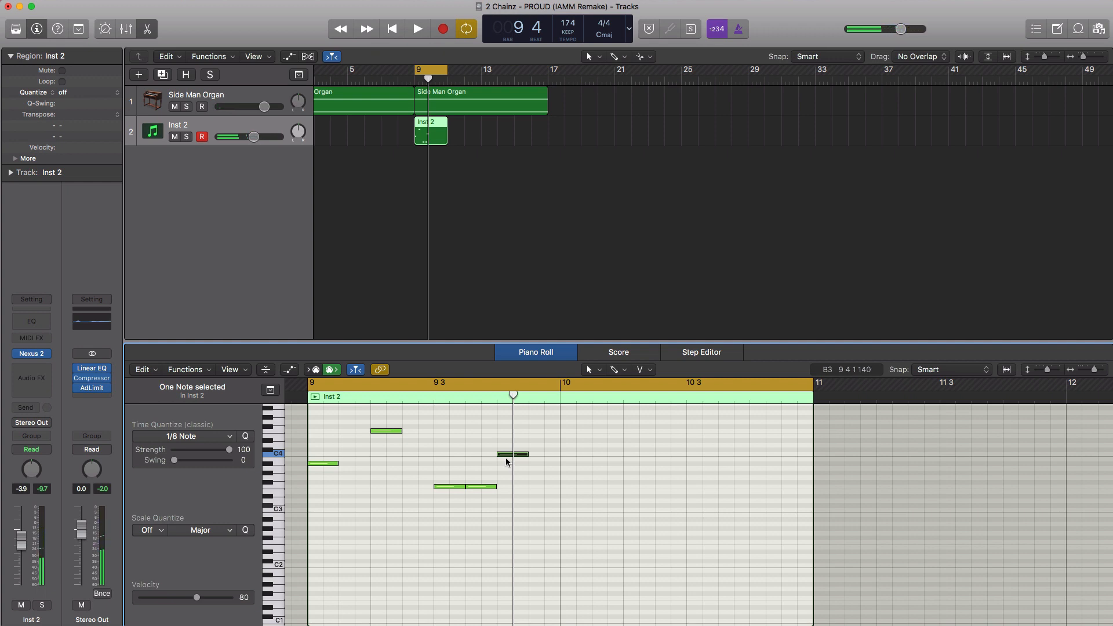
left_click_drag(508, 459, 524, 436)
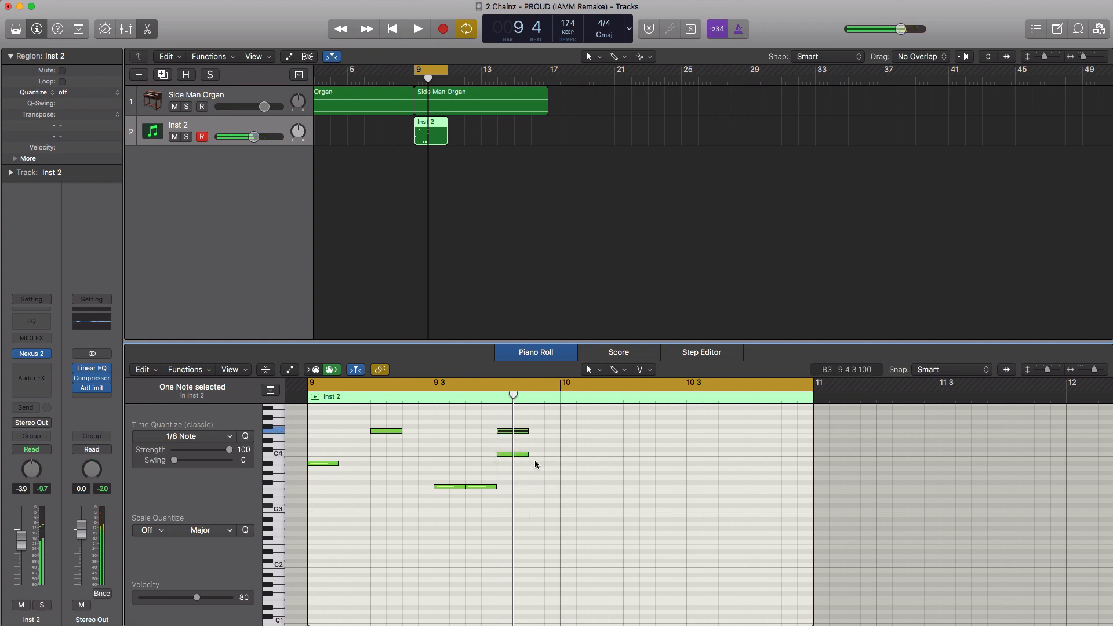
key("space")
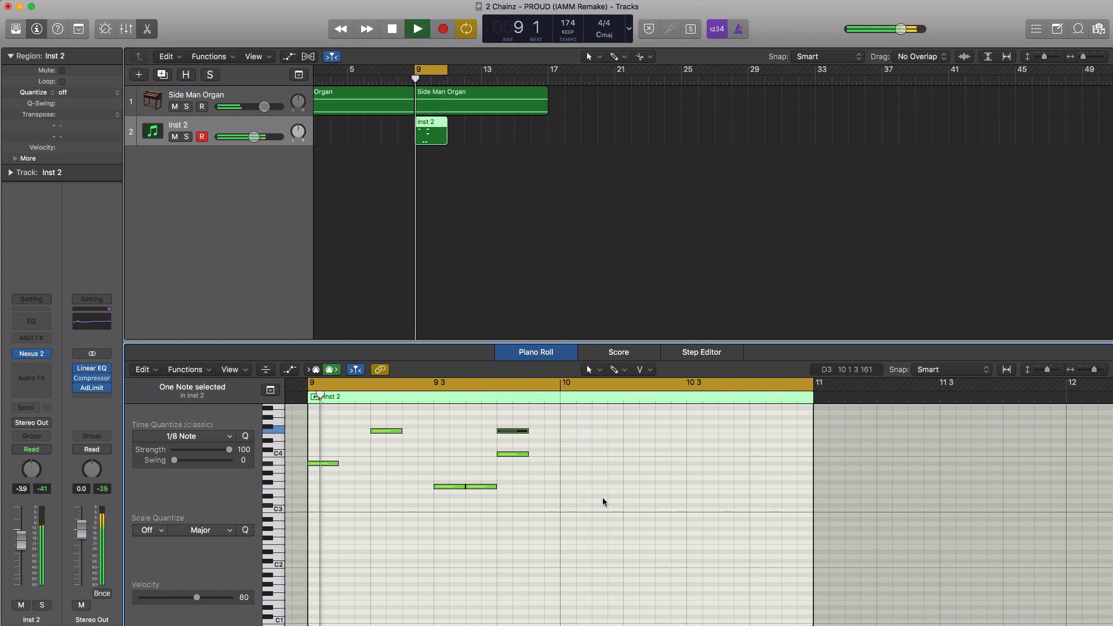
key("space")
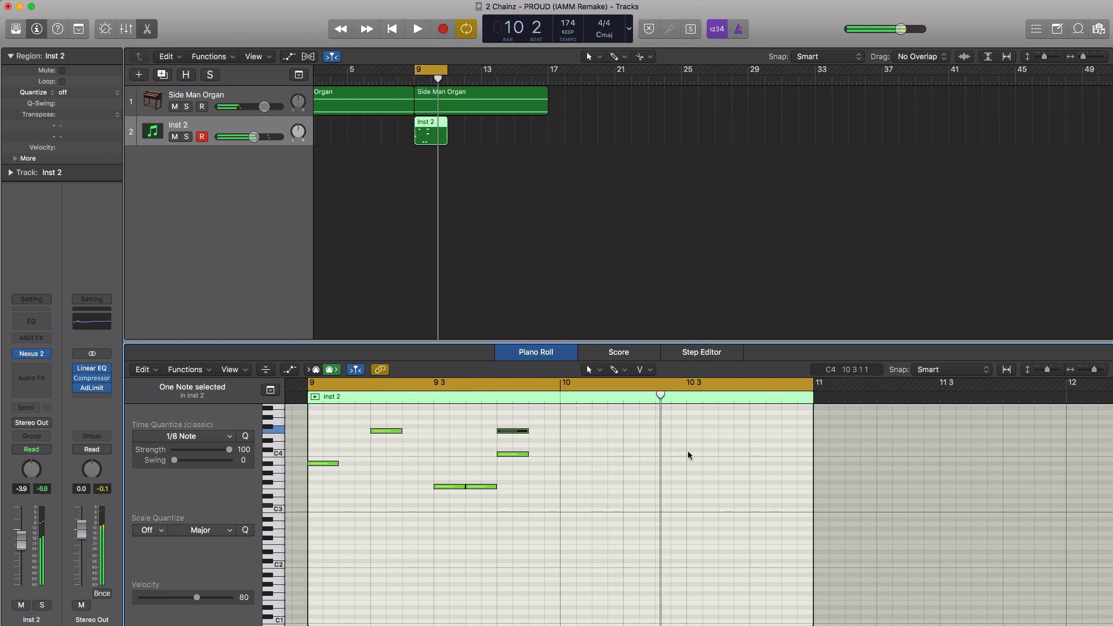
Step: Add C♯4 and F♯4 notes together on beat 3 of bar 10 and play back the loop
left_click(693, 450)
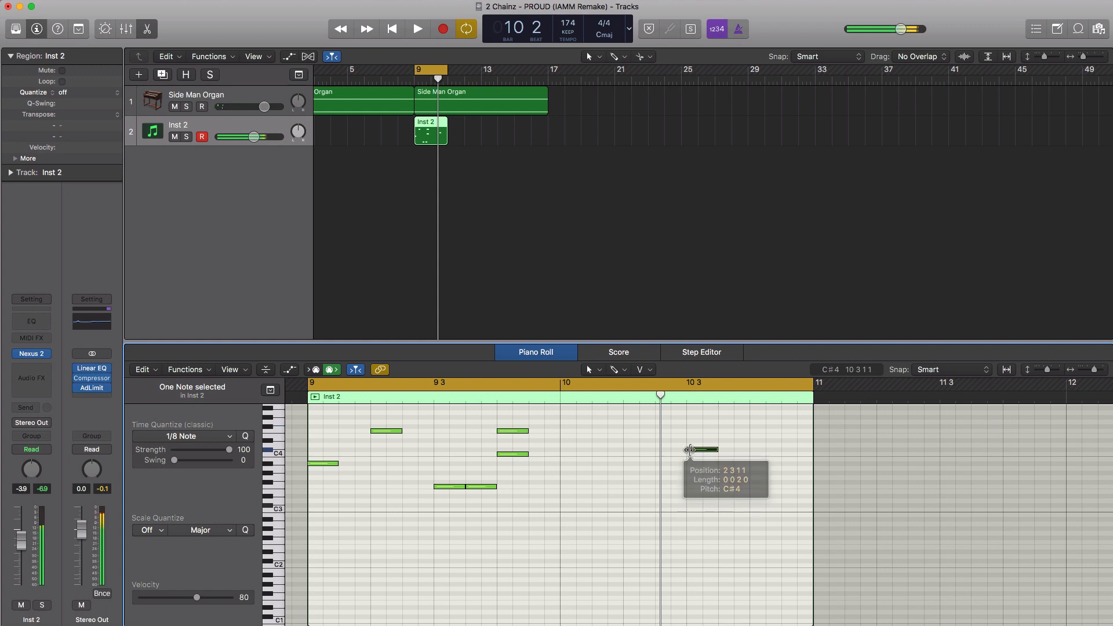
left_click(693, 427)
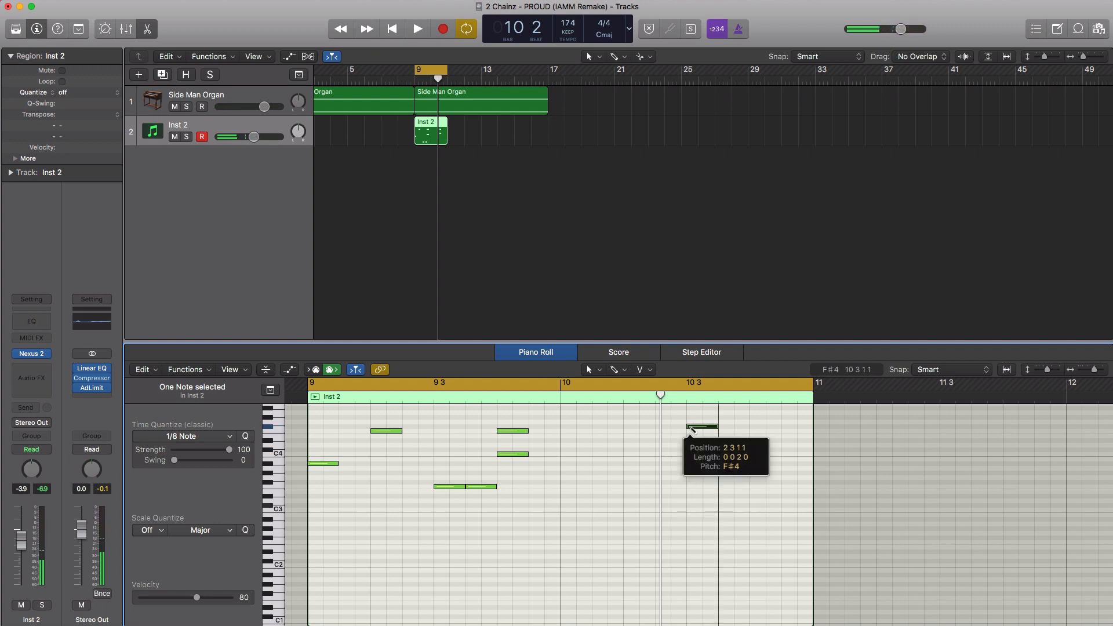
key("space")
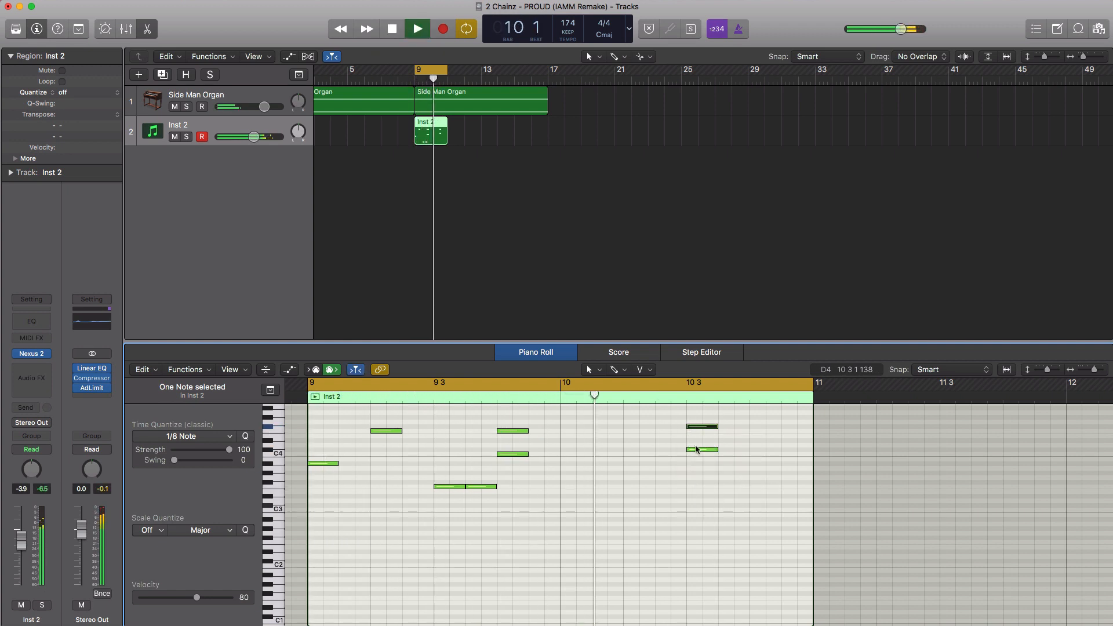
key("space")
Step: Add an F4 note on beat 4 of bar 10 and a C4 note right after it, auditioning each addition
left_click(756, 431)
key("space")
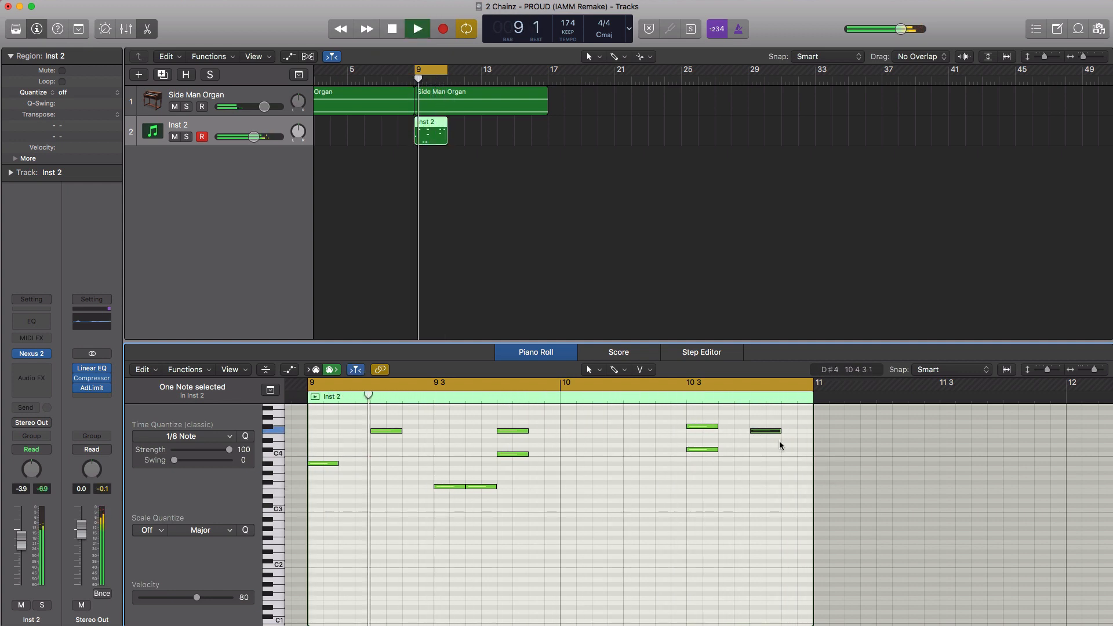
key("space")
left_click(786, 454)
key("space")
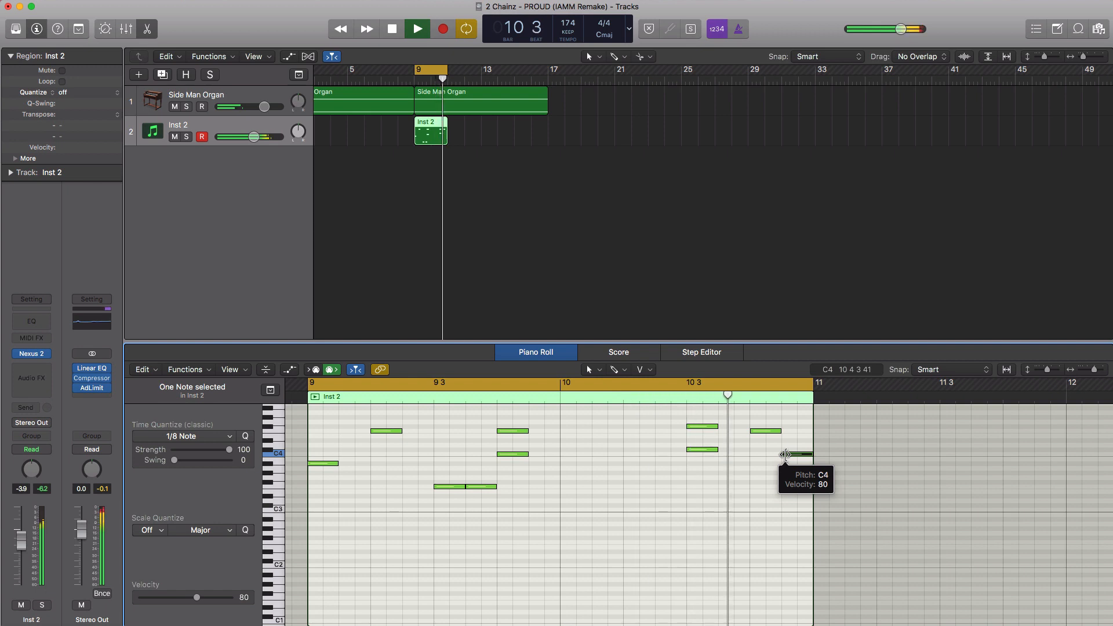
key("space")
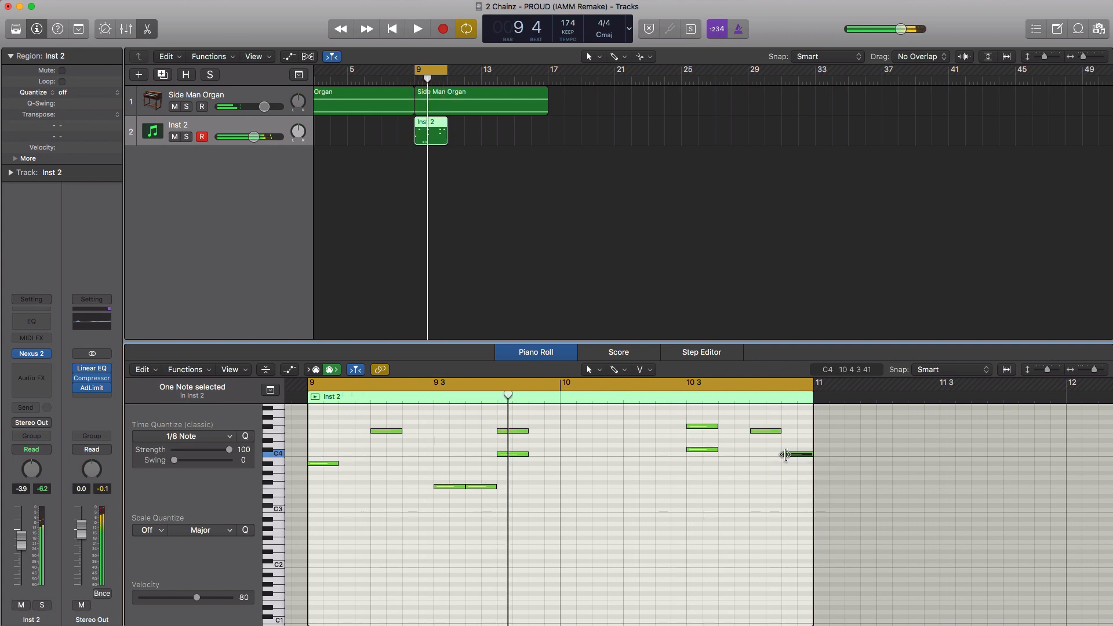
left_click(786, 454)
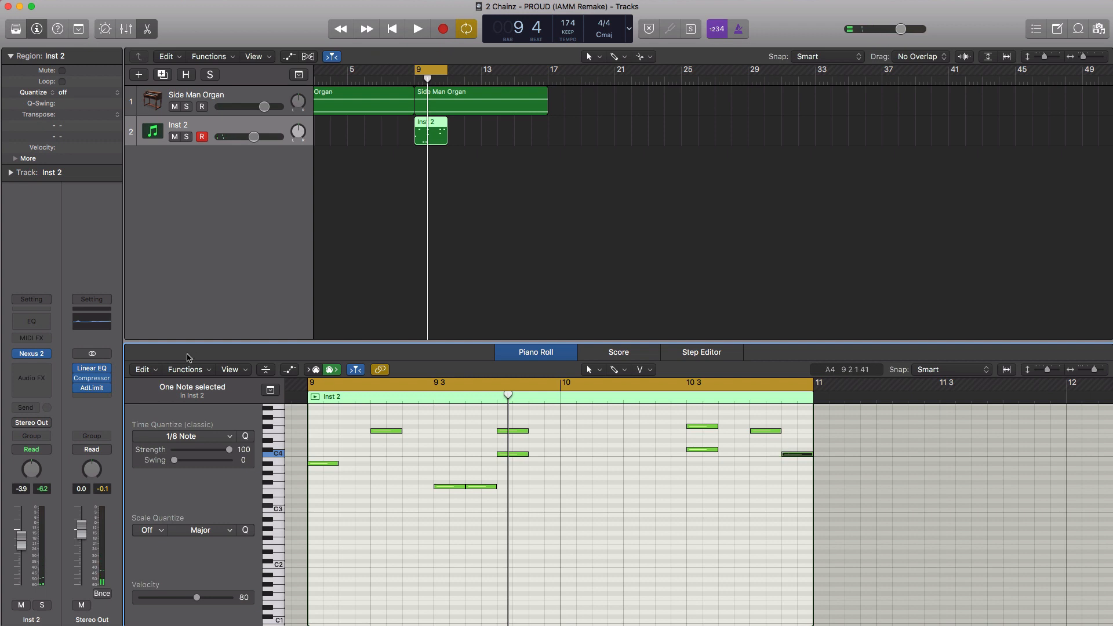
Step: Open the Nexus 2 instrument on the Inst 2 track, listen to the guitar sound, and enable its master filter
left_click(31, 354)
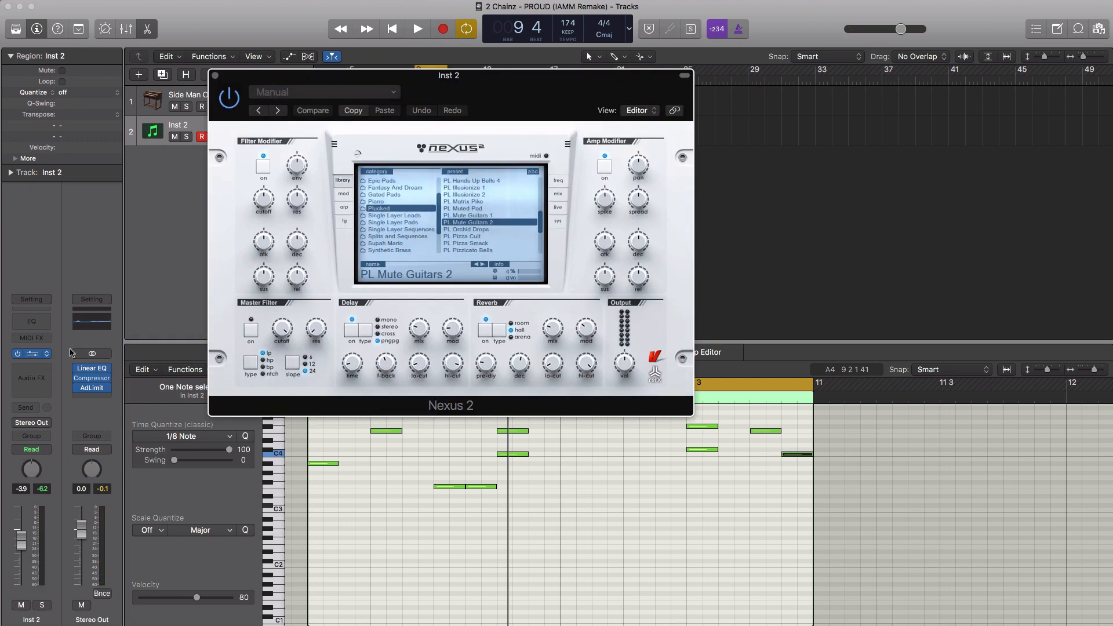
left_click_drag(499, 110, 567, 116)
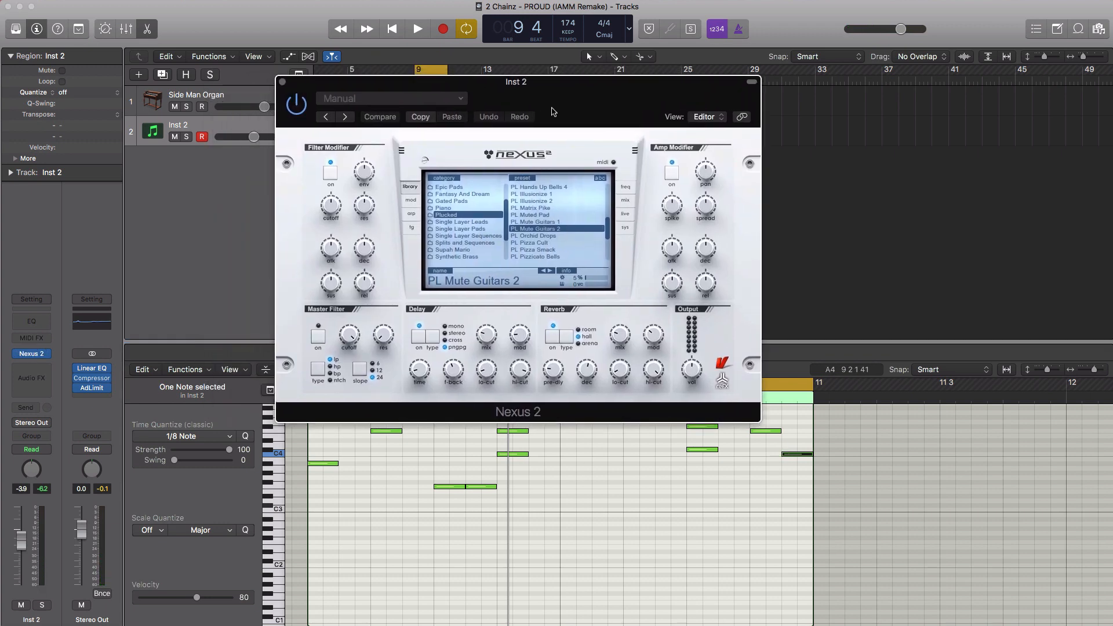
key("space")
key("space")
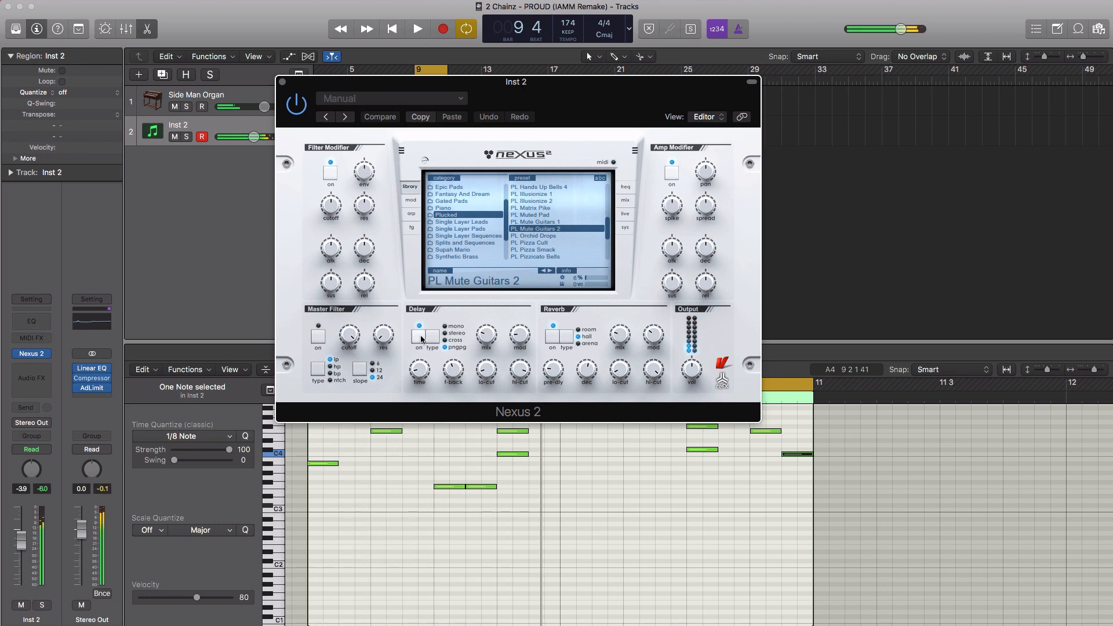
left_click(318, 334)
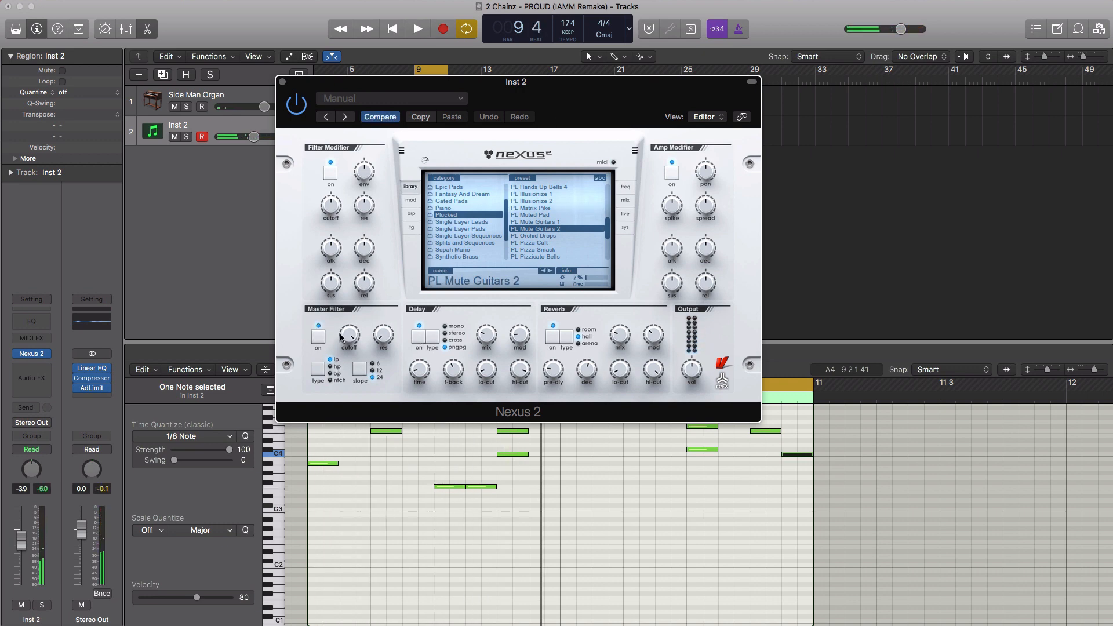
Step: Lower the Nexus 2 master filter cutoff to 54 during playback, audition the result, and close the instrument window
mouse_move(346, 335)
key("space")
left_click_drag(346, 335, 346, 401)
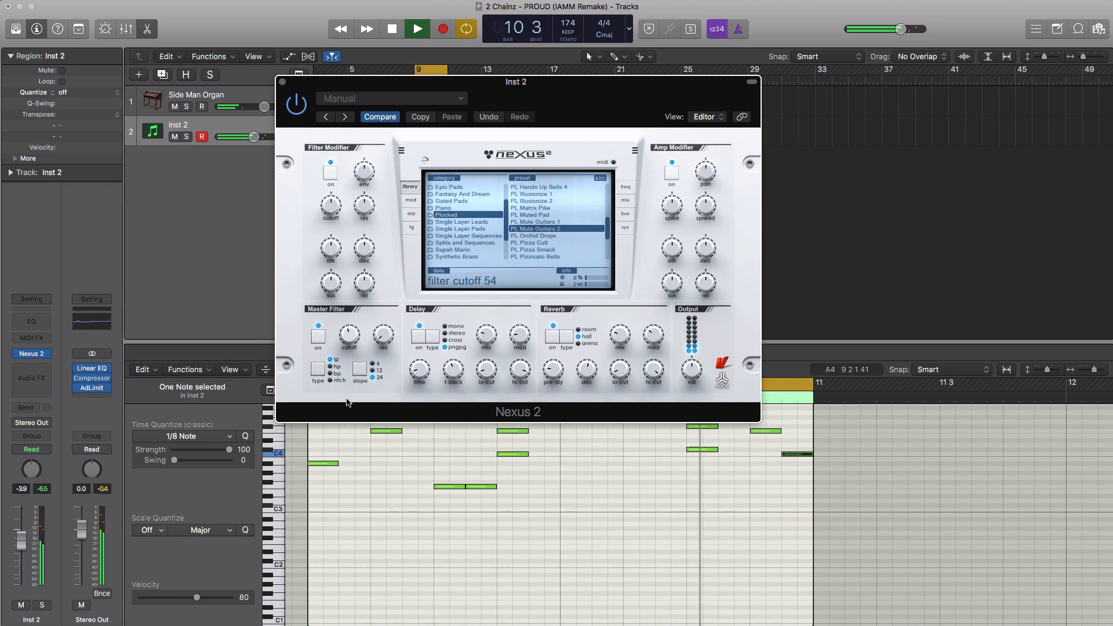
mouse_move(380, 332)
left_click_drag(380, 332, 377, 322)
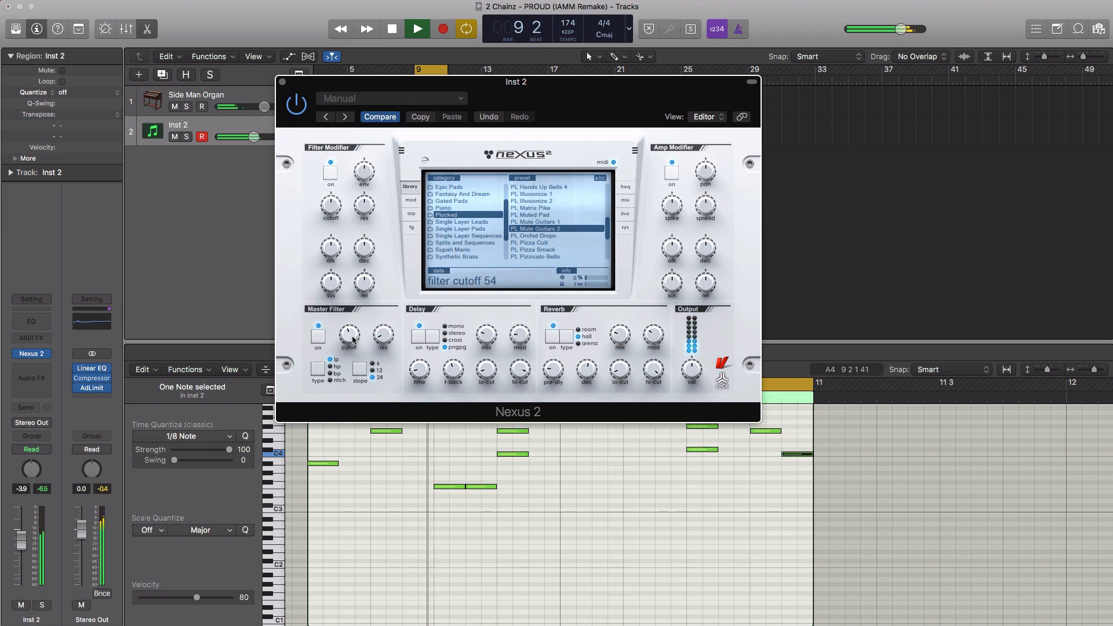
key("space")
key("space")
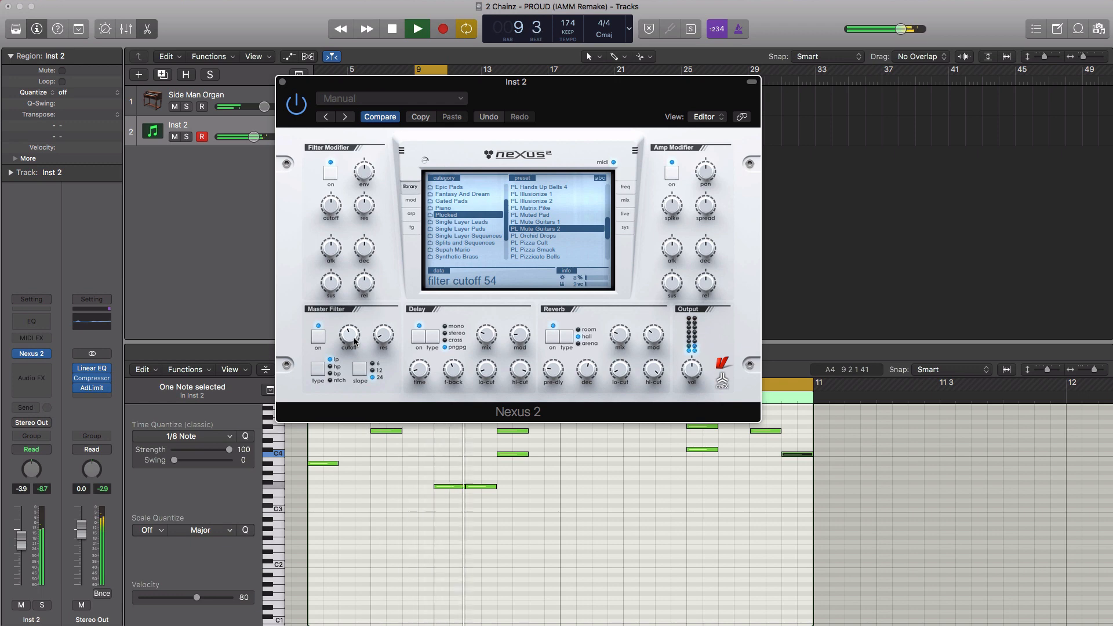
key("space")
left_click(283, 82)
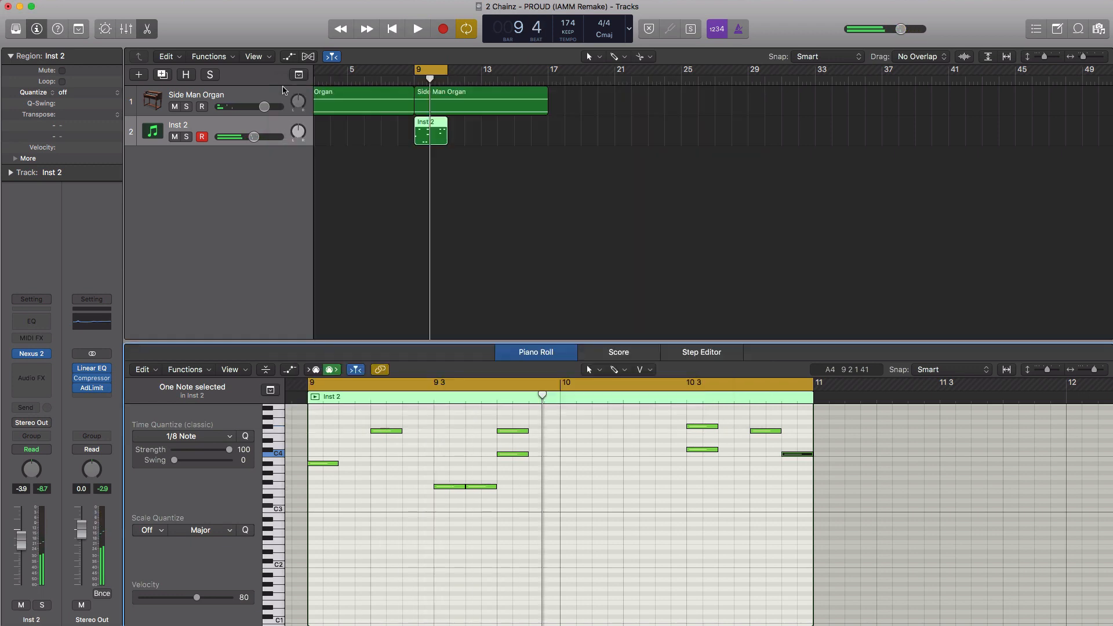
Step: Add a Channel EQ to the Inst 2 track and set its low cut to 122 Hz during playback
left_click(33, 322)
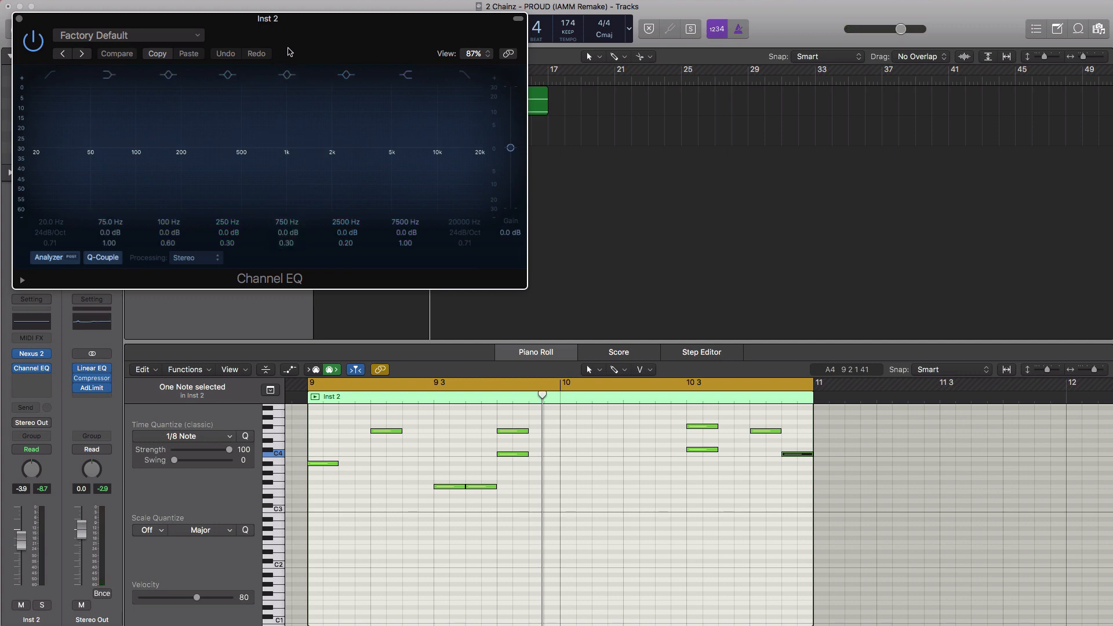
left_click_drag(296, 41, 427, 87)
left_click(177, 120)
key("space")
left_click_drag(185, 201, 304, 218)
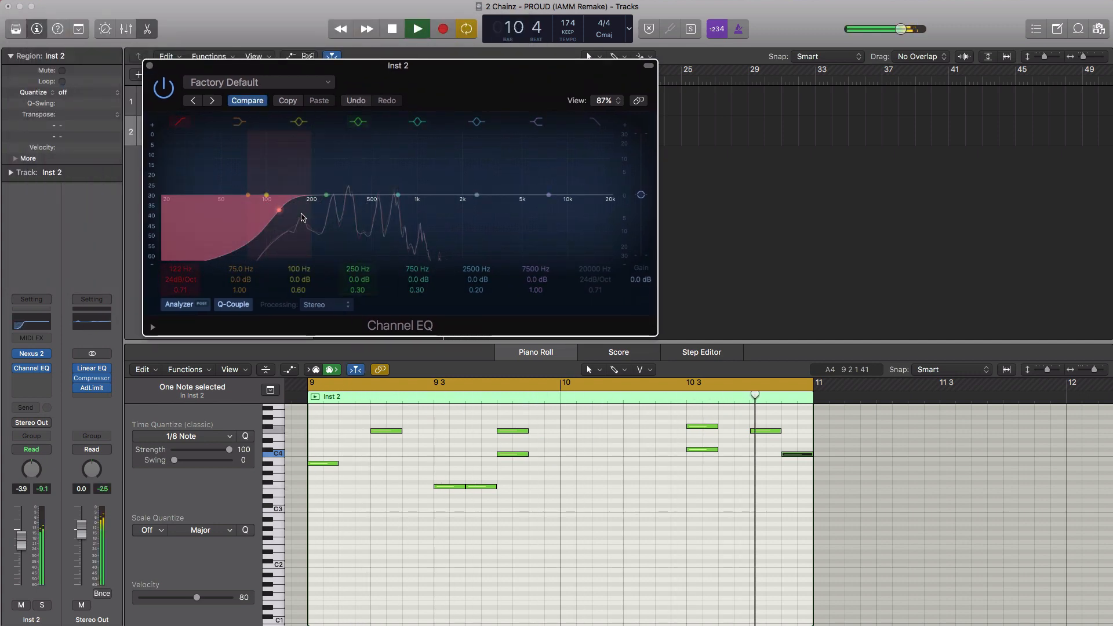
Step: Enable the EQ's high cut at 780 Hz with a Q of 0.98, audition it, and close the EQ
left_click(595, 122)
left_click_drag(602, 210, 382, 217)
key("space")
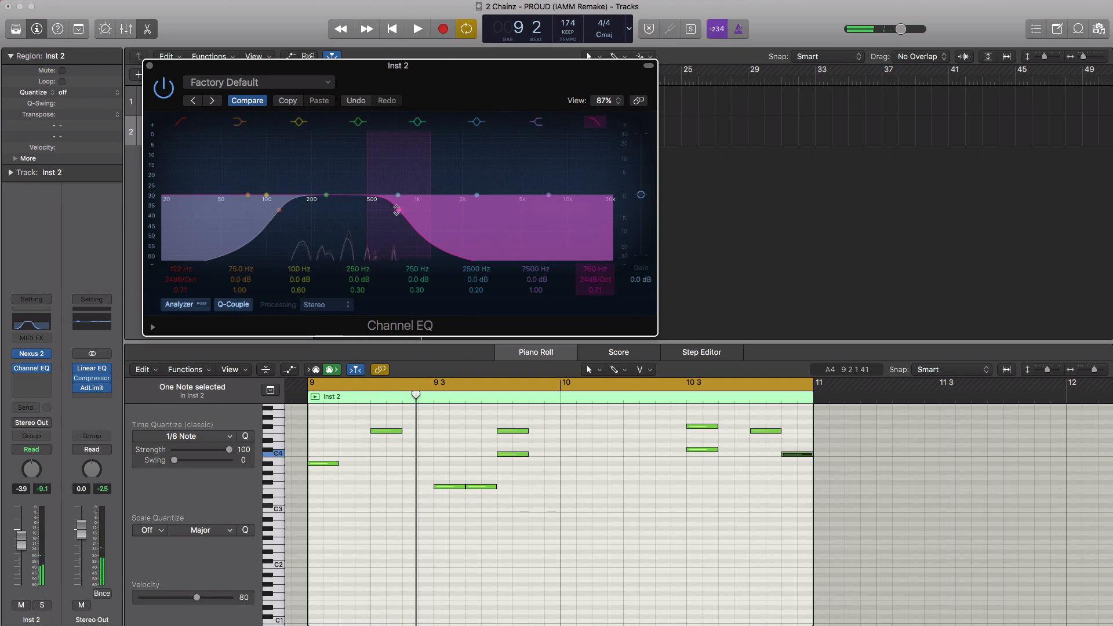
key("space")
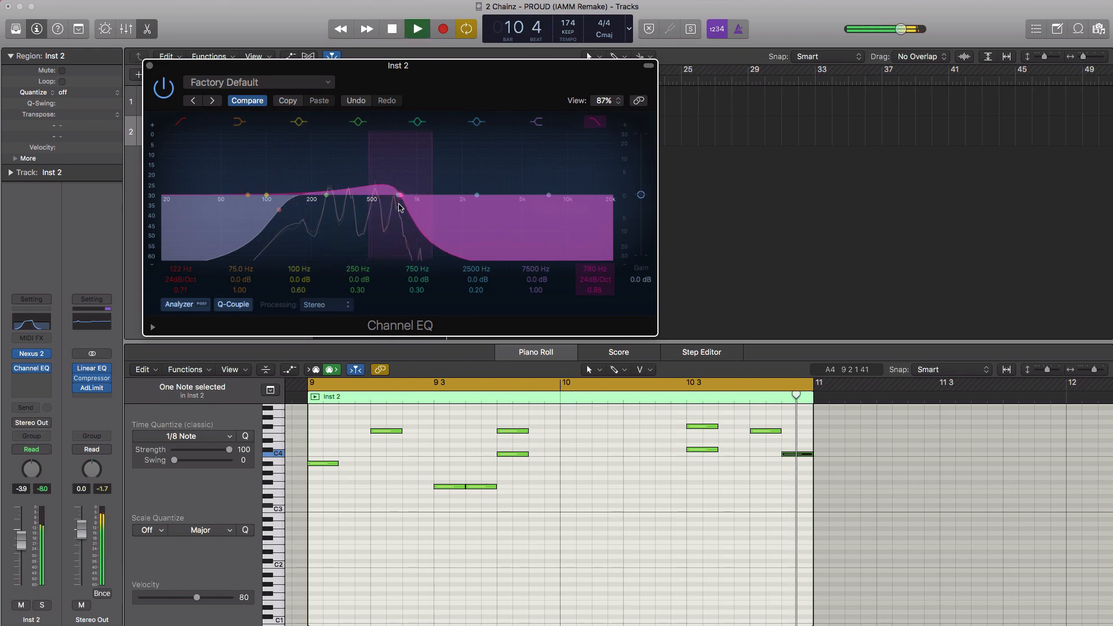
left_click_drag(399, 207, 400, 209)
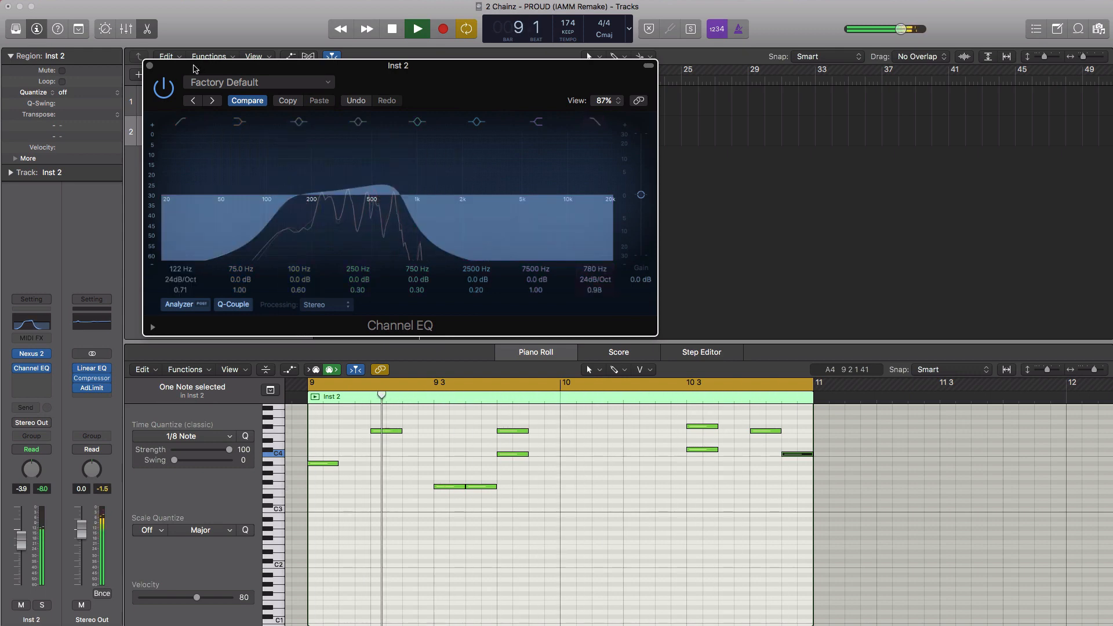
key("super+w")
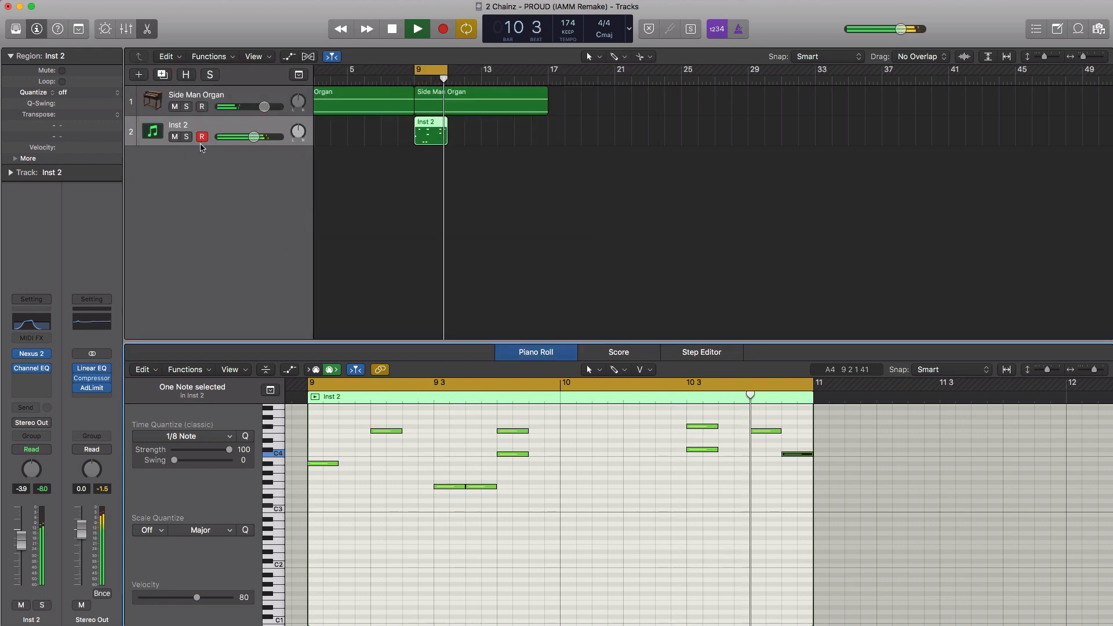
key("space")
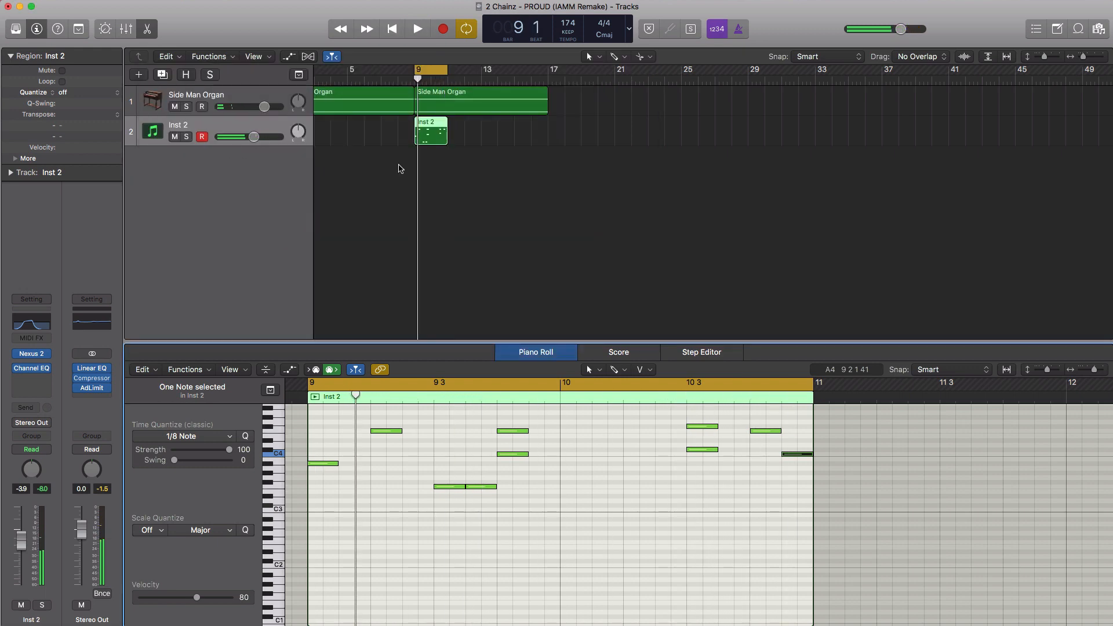
Step: Repeat the Inst 2 region three times to fill up to bar 17 and extend the cycle range to bar 13
left_click_drag(430, 137, 535, 138)
left_click_drag(424, 72, 481, 72)
Step: Set the Inst 2 track's volume to -3.7 dB while listening to the loop
key("space")
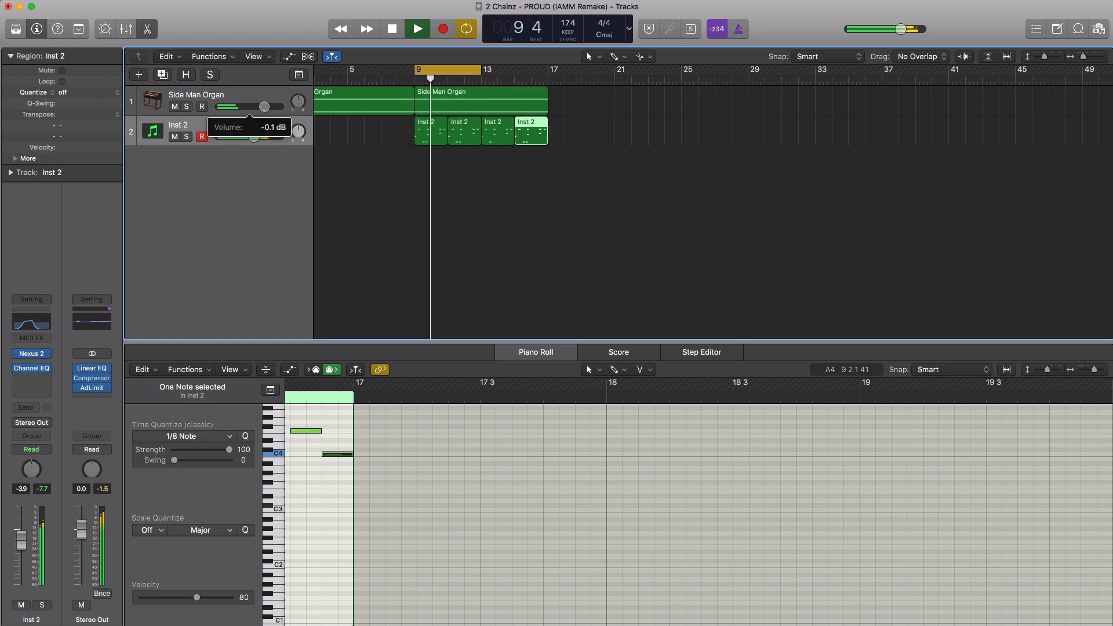
left_click_drag(253, 136, 254, 136)
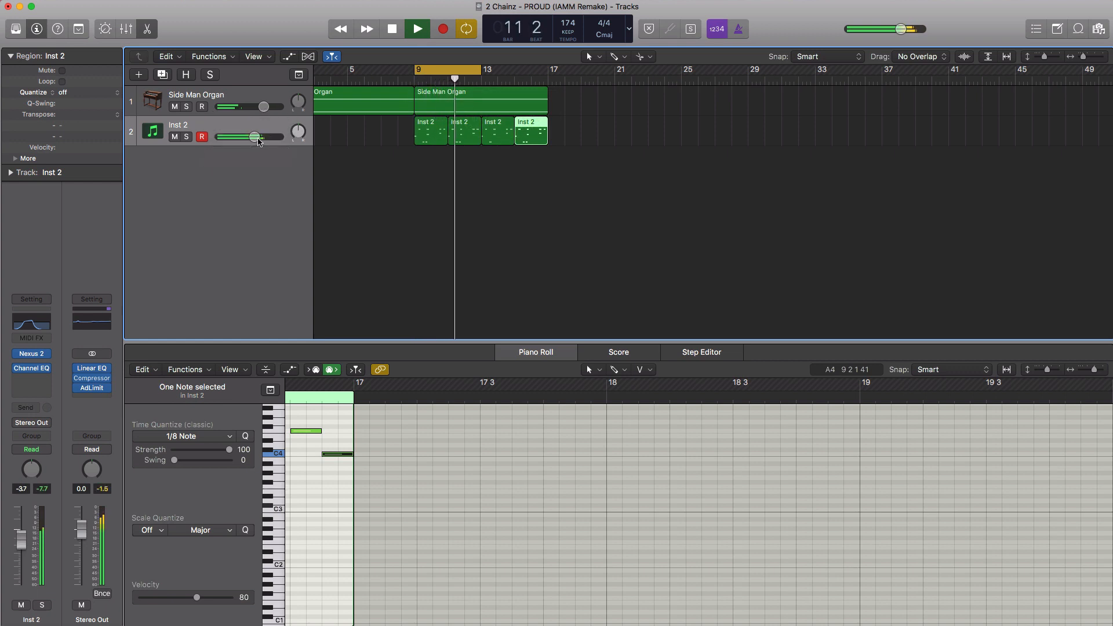
key("space")
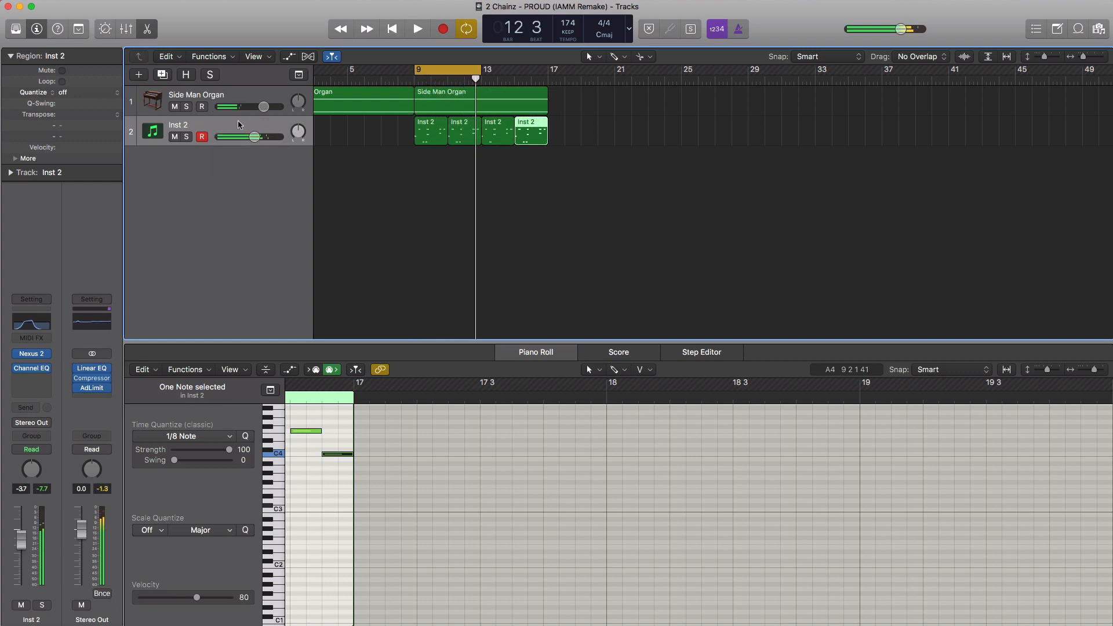
Step: Duplicate the Inst 2 track with its plug-ins as Inst 3 and copy all four melody regions onto it
double_click(182, 182)
left_click_drag(593, 165, 430, 156)
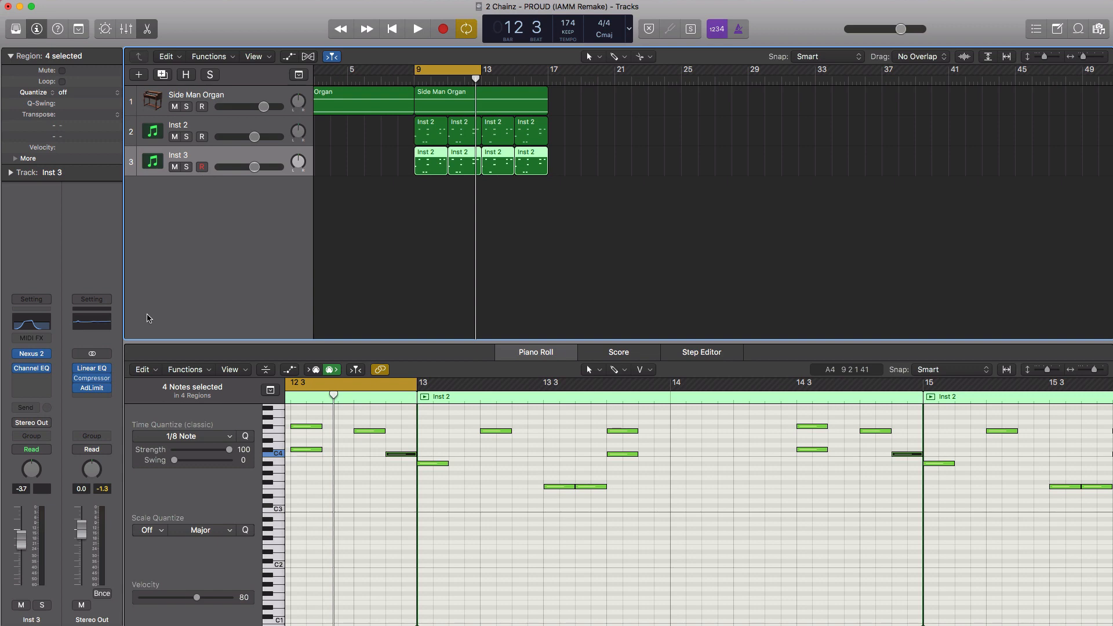
Step: Remove the Channel EQ from Inst 3, load the Piano preset PN Arena Ambience in its Nexus 2, and audition it
left_click(45, 371)
left_click(33, 361)
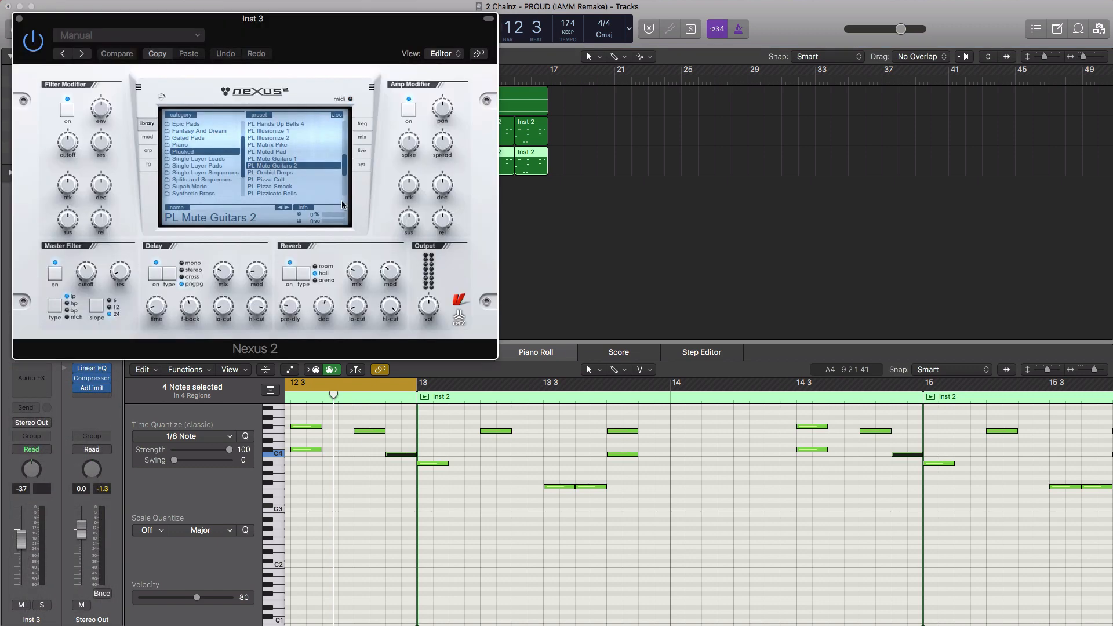
left_click(197, 145)
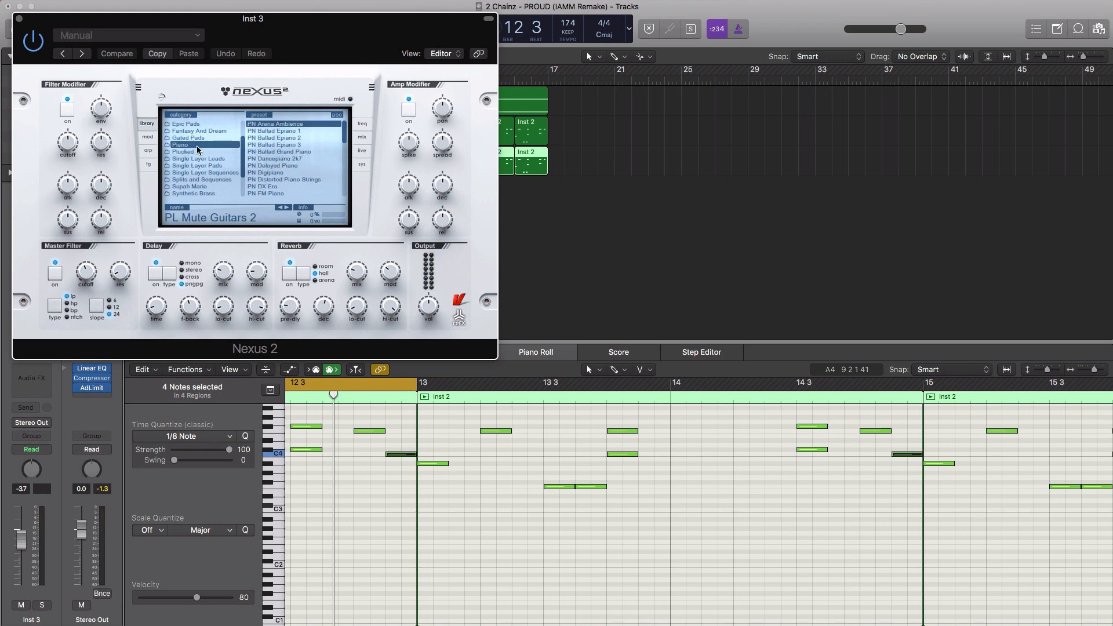
left_click(287, 124)
key("space")
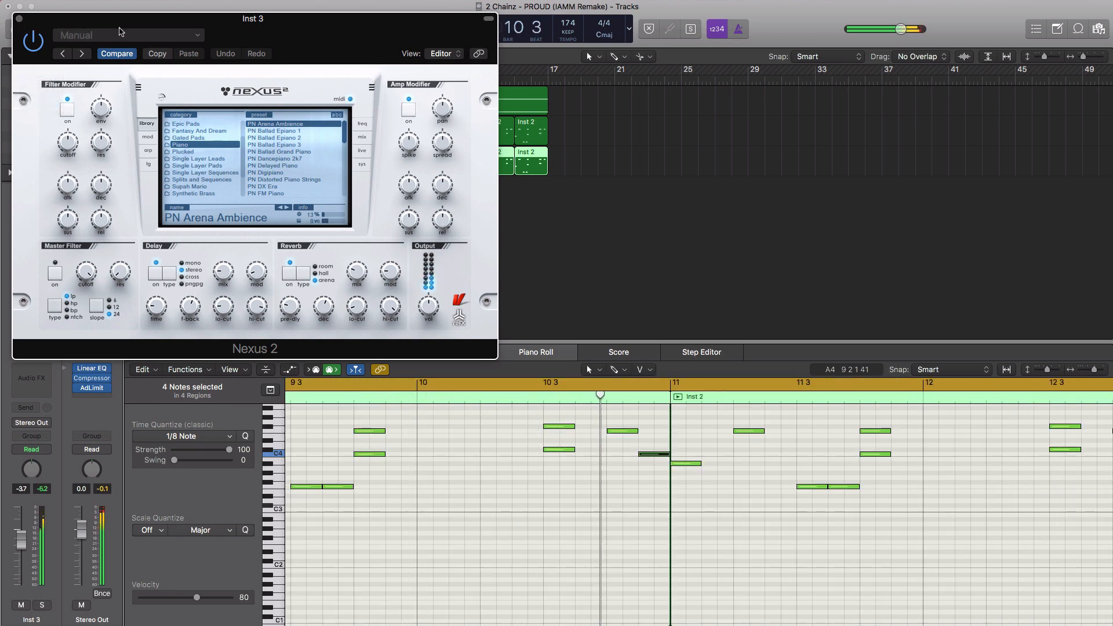
Step: Turn on the master filter in Inst 3's Nexus 2, lower its cutoff by ear, and set the track's volume to -8.2 dB
left_click_drag(119, 42, 292, 96)
key("space")
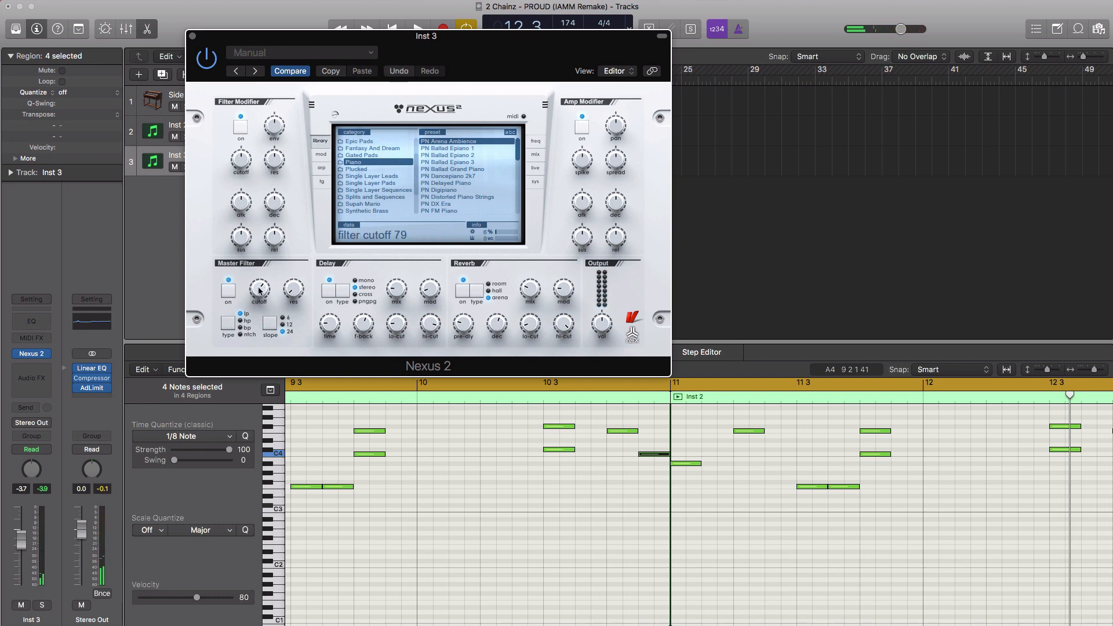
key("space")
left_click_drag(260, 291, 261, 329)
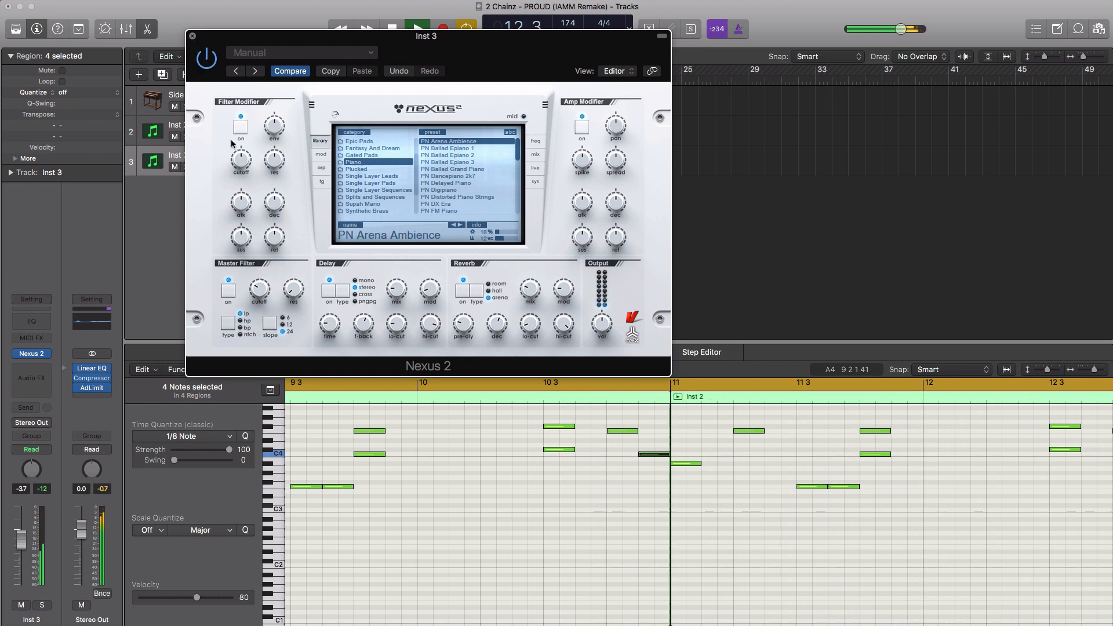
key("super+w")
left_click_drag(252, 168, 245, 175)
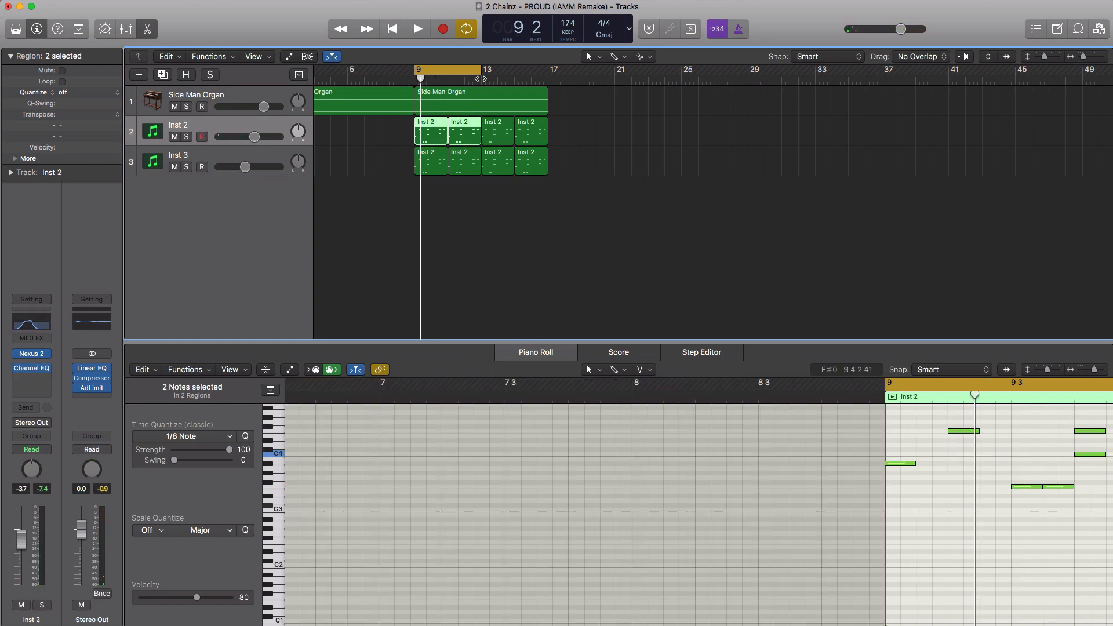
left_click(230, 161)
Step: Add a software instrument track with a stereo Nexus 2 and load the Bass preset BA Attackbass
left_click(139, 75)
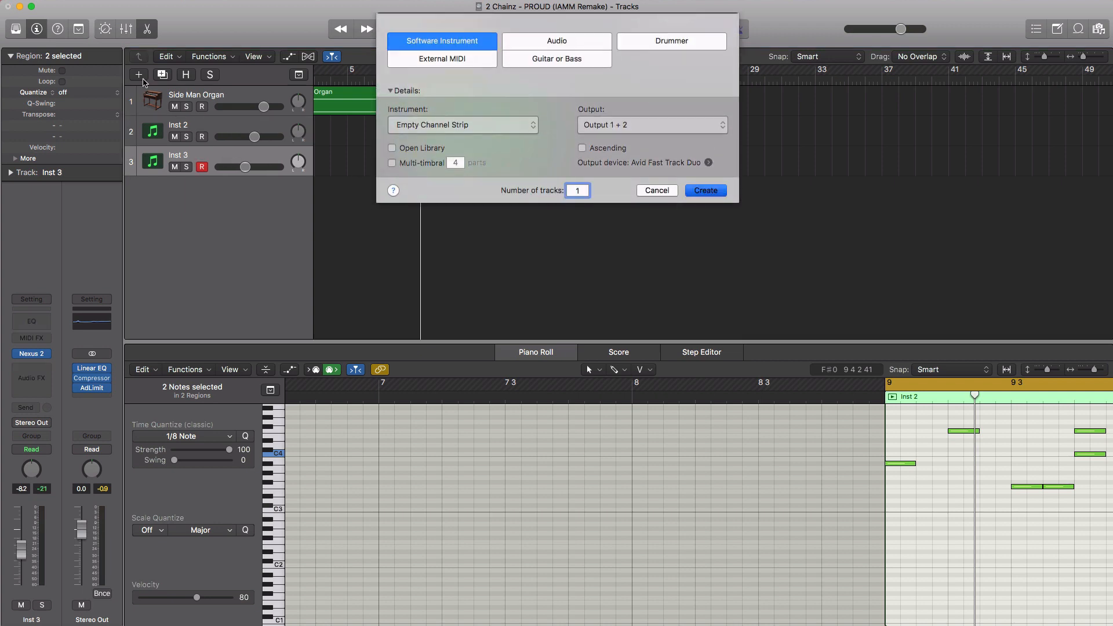
key("Return")
left_click(44, 360)
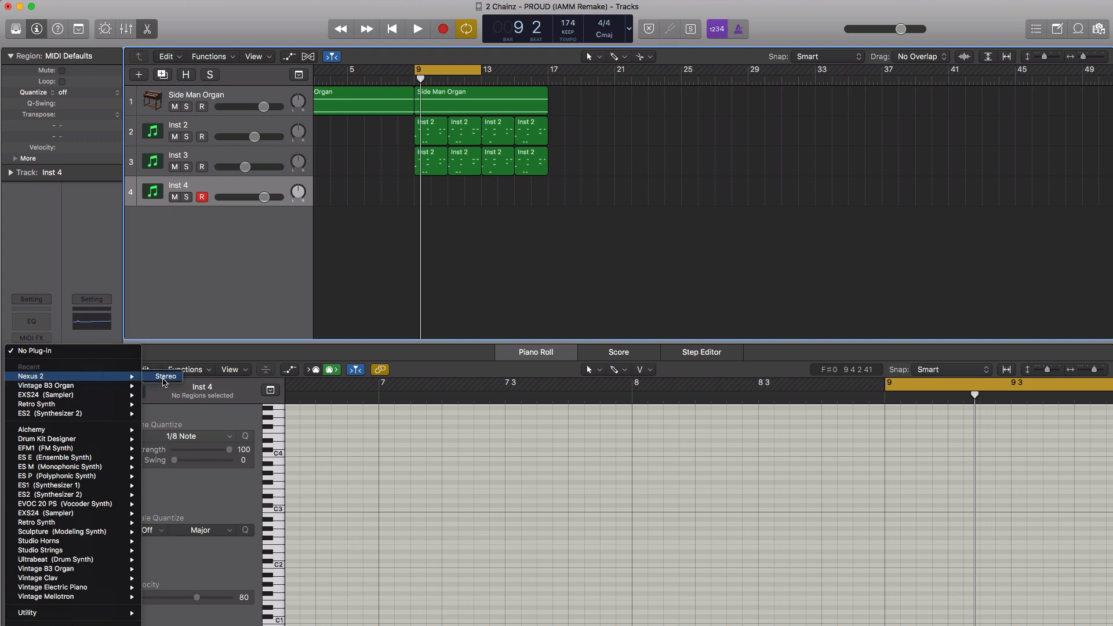
left_click(164, 377)
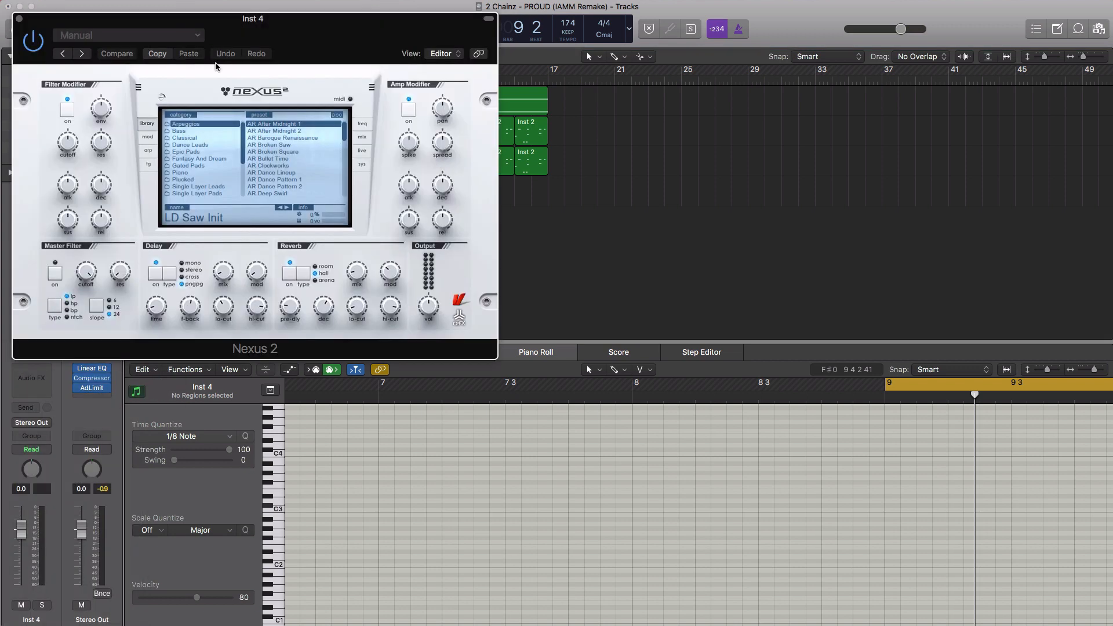
left_click(186, 133)
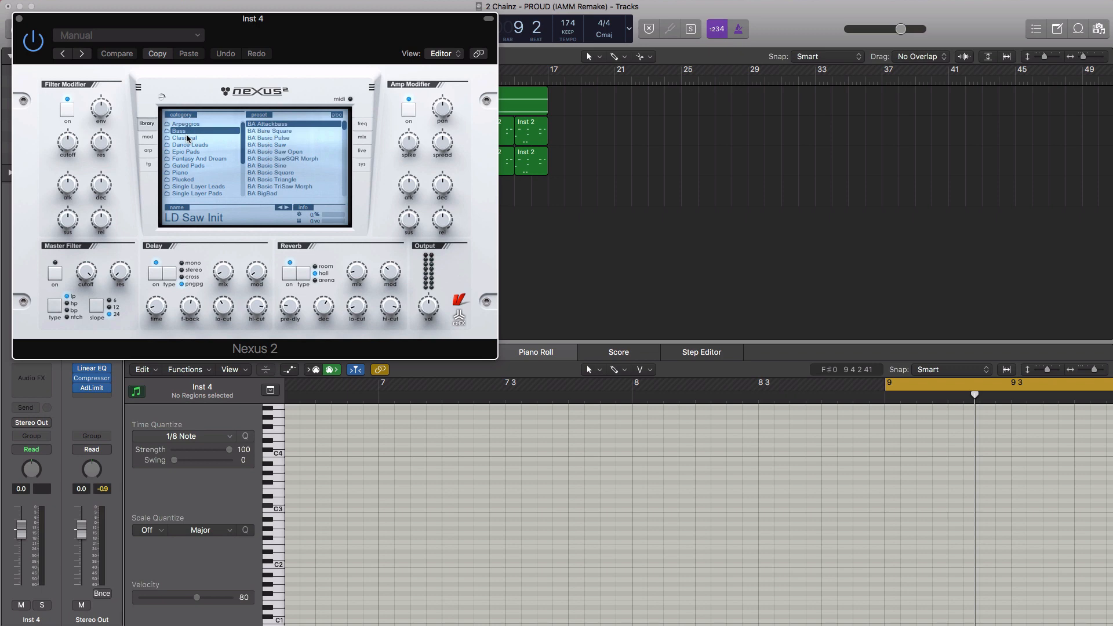
left_click(274, 126)
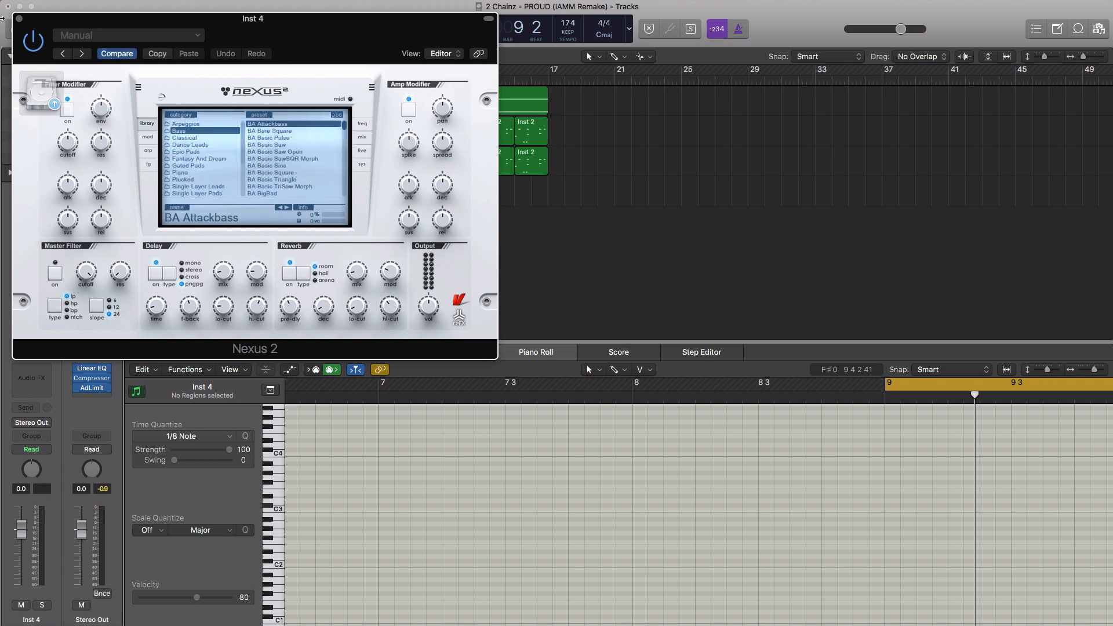
left_click(20, 20)
Step: Create a two-bar region on Inst 4 from bar 9 to bar 11 and shorten the cycle range to match
left_click(426, 197)
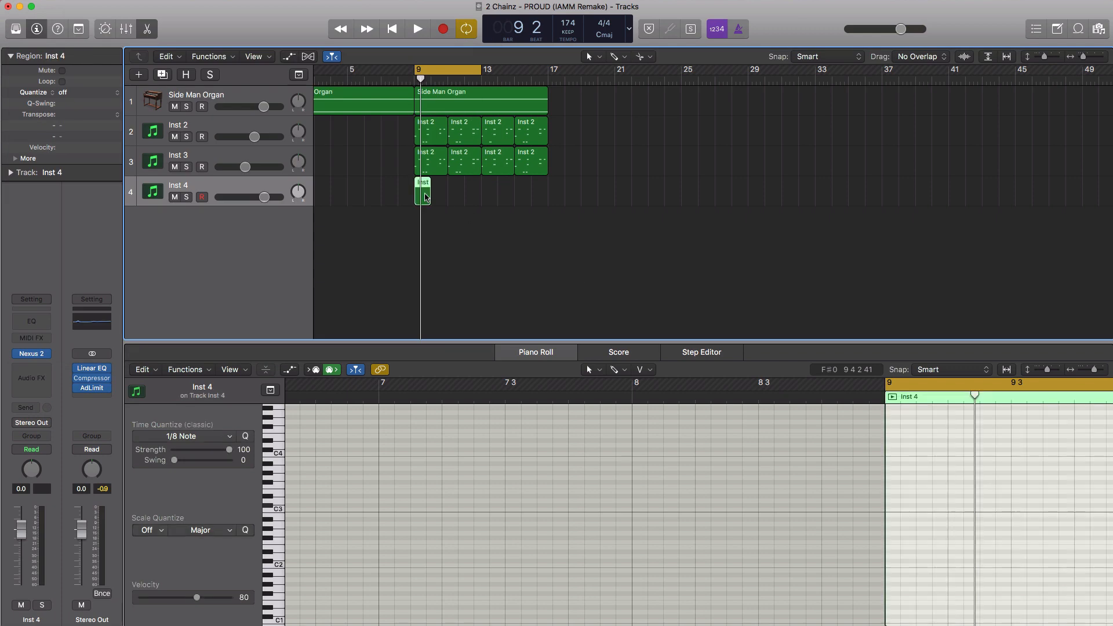
left_click_drag(429, 198, 447, 198)
left_click(413, 73)
left_click(419, 70)
left_click_drag(480, 71, 447, 71)
double_click(430, 194)
double_click(431, 194)
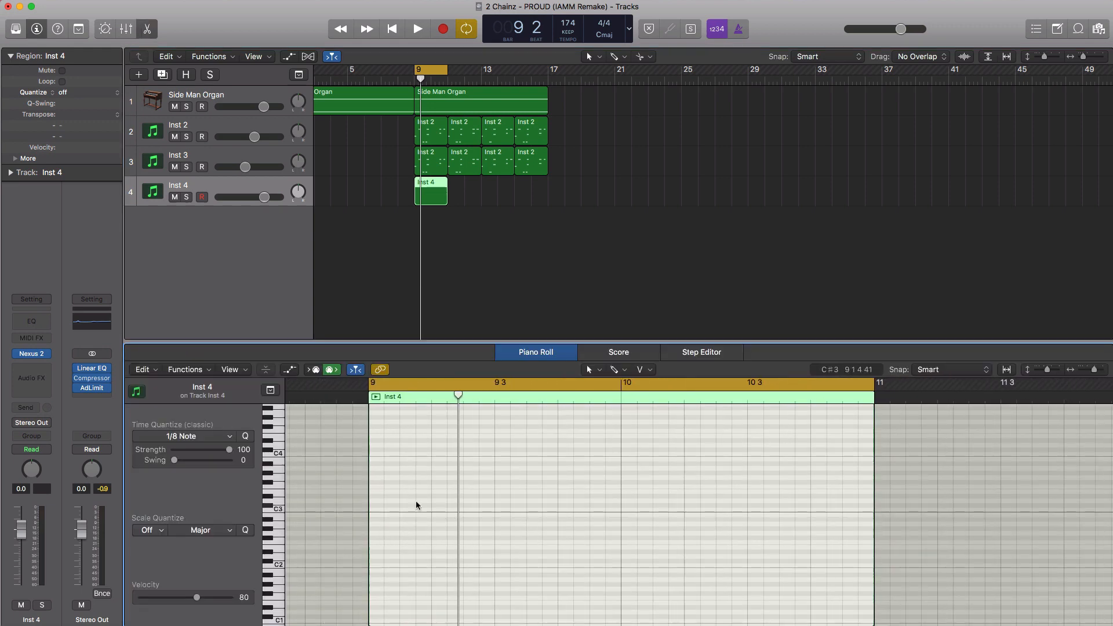
Step: Place an A#2 note at the start of bar 9 and a lower note at the end of bar 10 in Inst 4, playing the loop
left_click(375, 520)
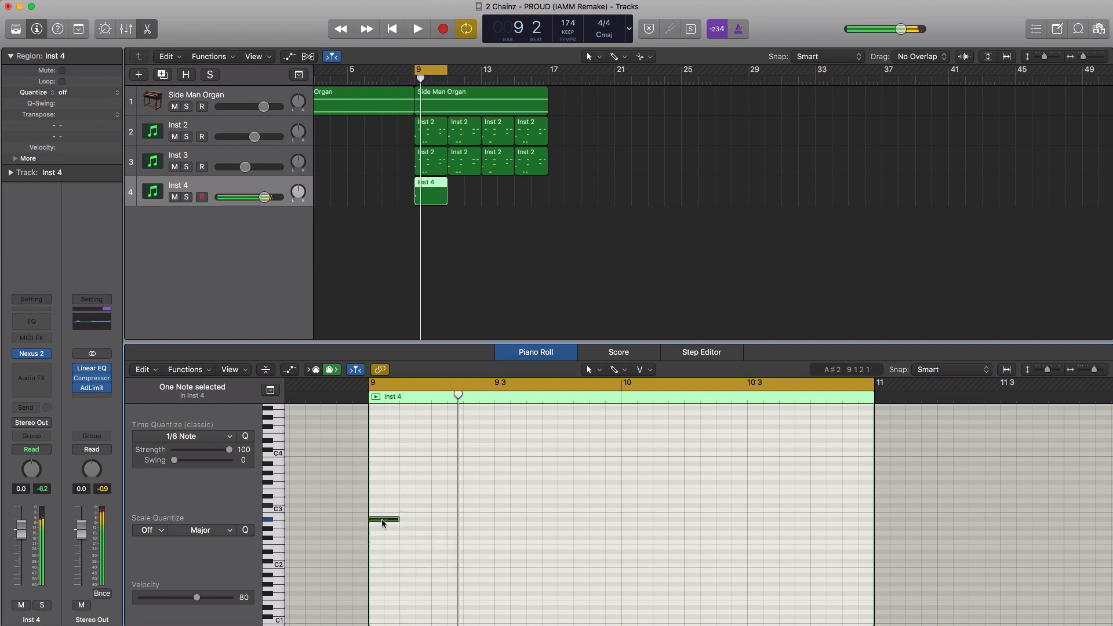
key("space")
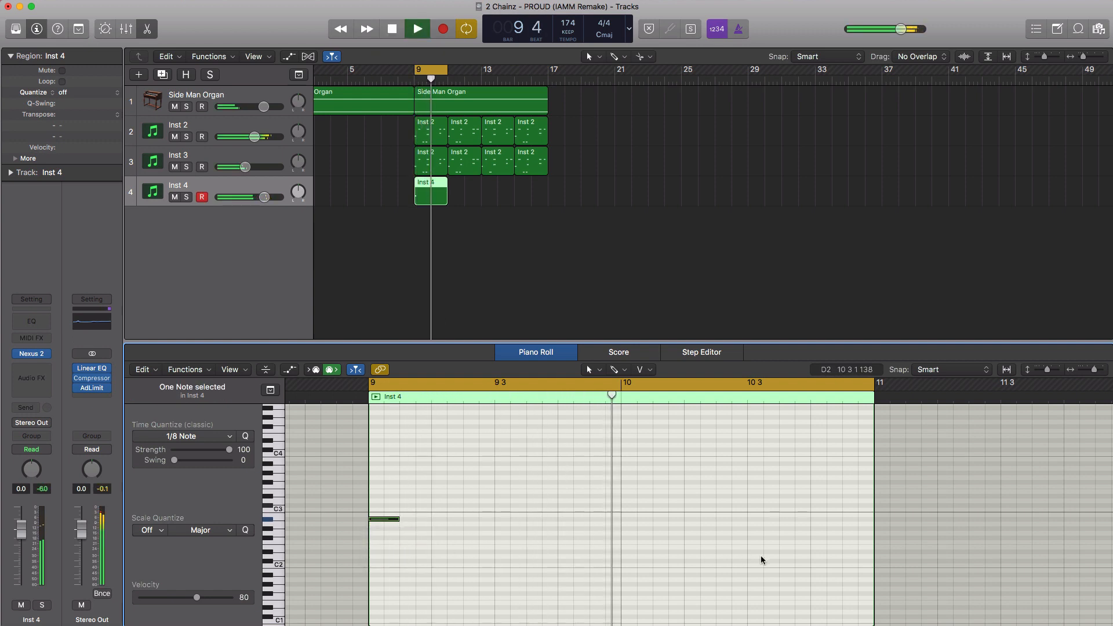
left_click(846, 538)
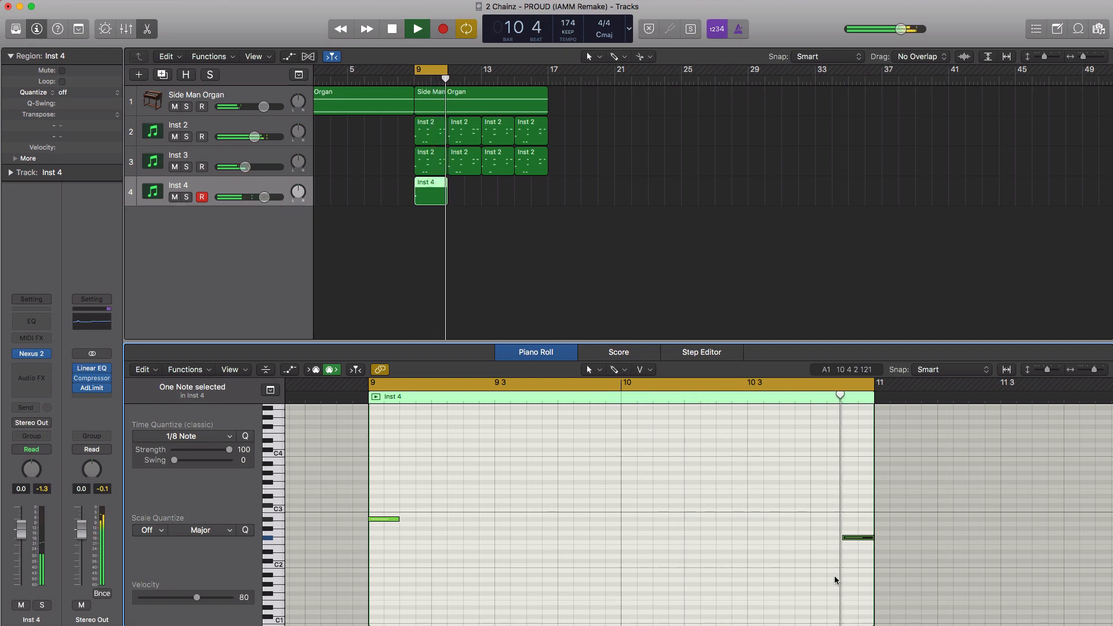
key("space")
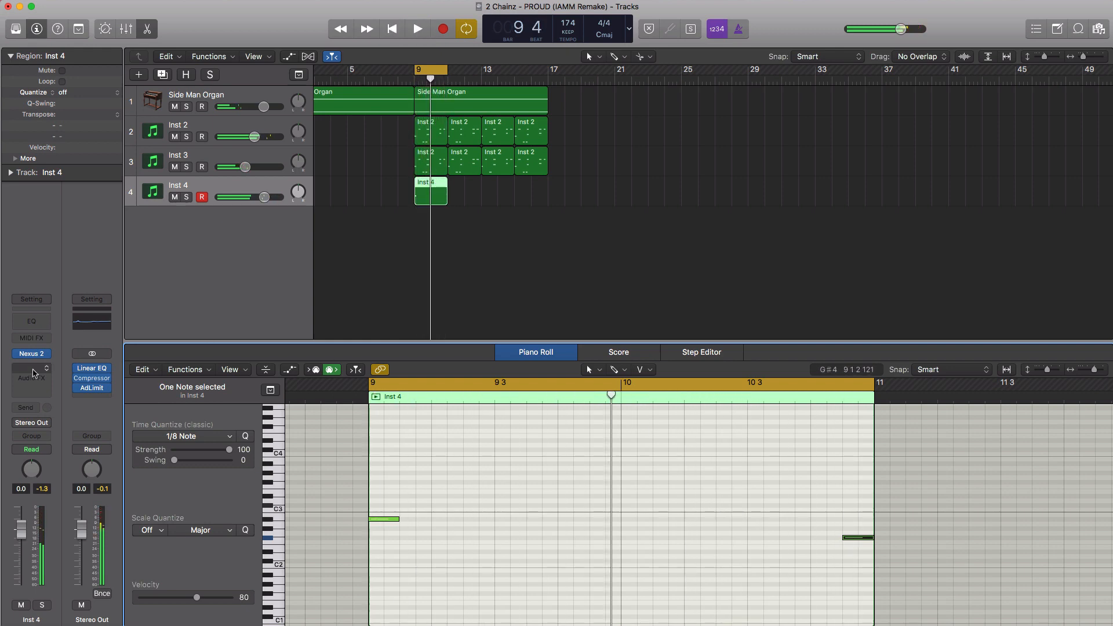
Step: Enable the master filter in Inst 4's Nexus 2, set its cutoff to 54, and adjust the resonance while the loop plays
left_click(32, 355)
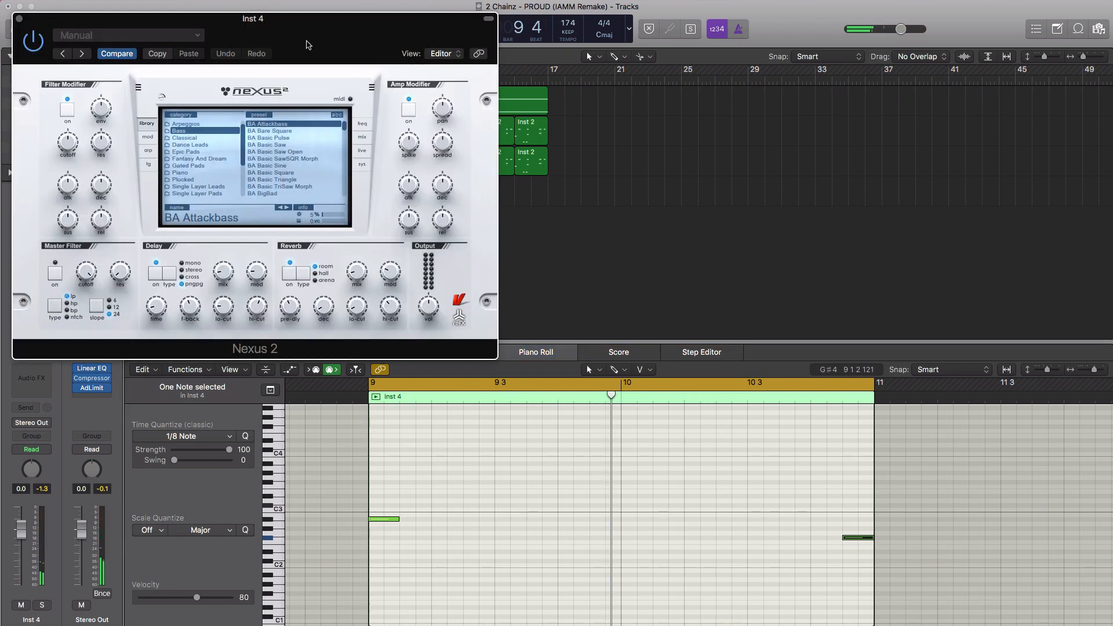
left_click_drag(307, 45, 453, 85)
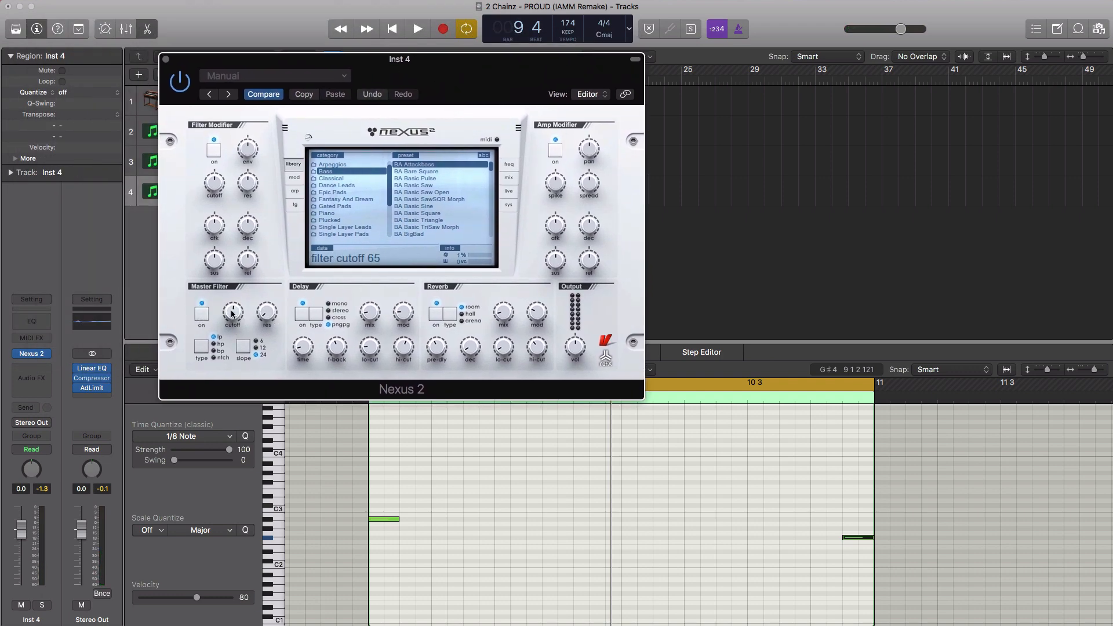
key("space")
left_click_drag(231, 315, 231, 325)
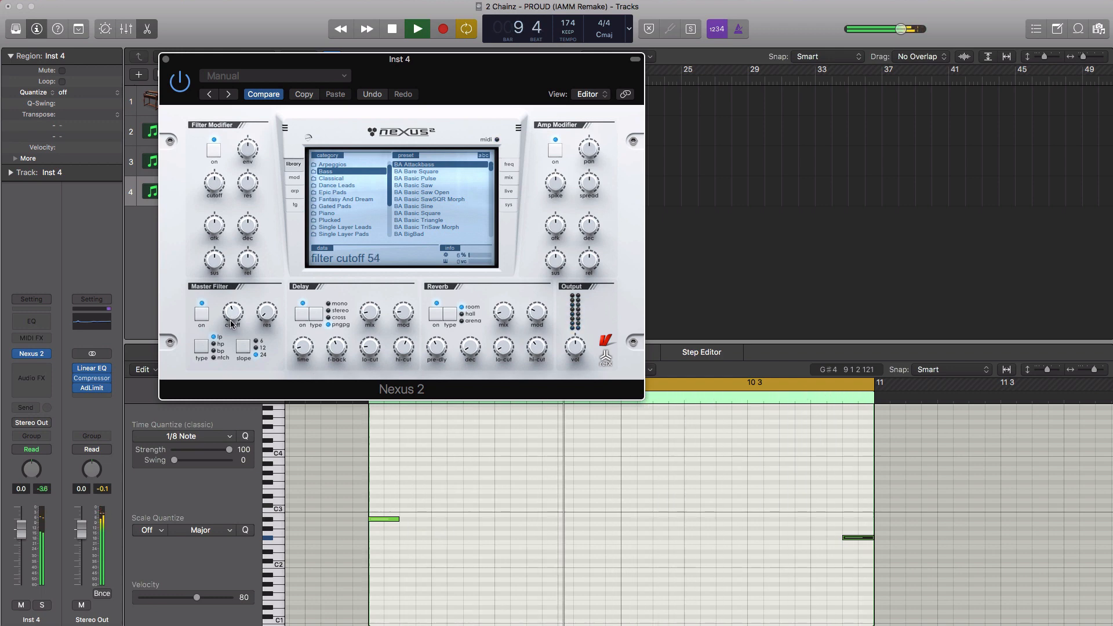
left_click_drag(266, 320, 267, 314)
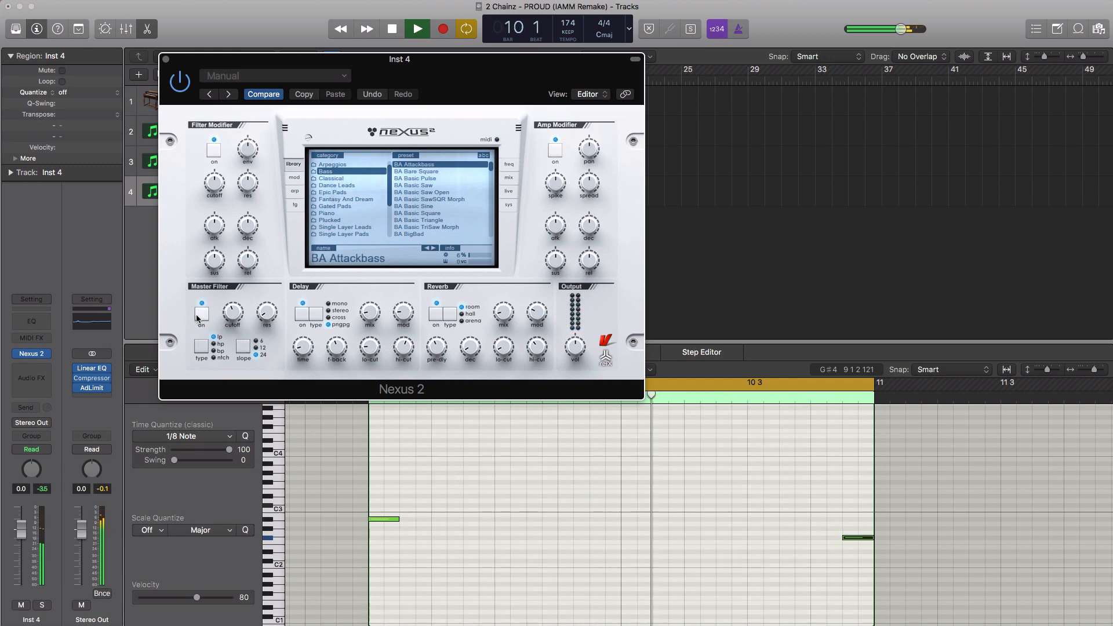
left_click(166, 59)
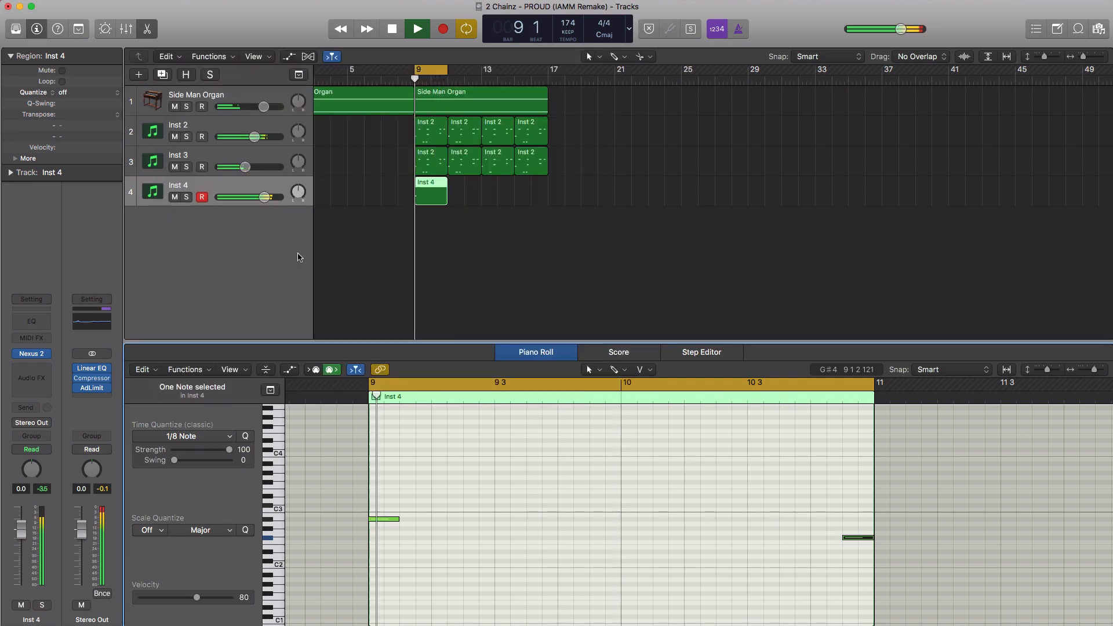
Step: Repeat the Inst 4 bass region three times to fill up to bar 17 and audition the loop
key("space")
left_click_drag(426, 205, 493, 200)
key("space")
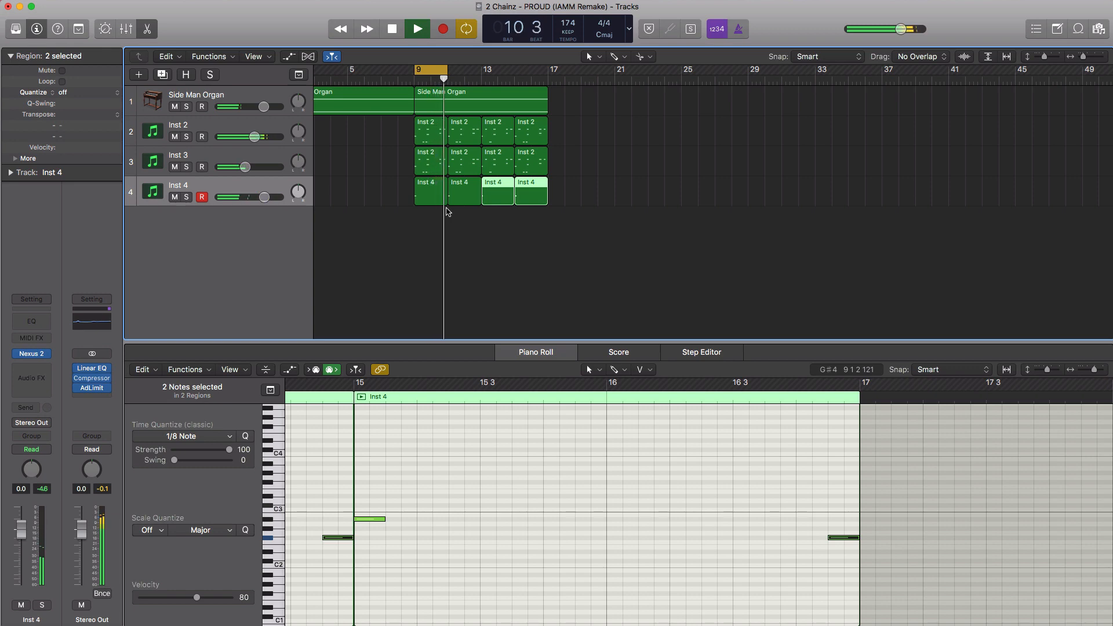
key("space")
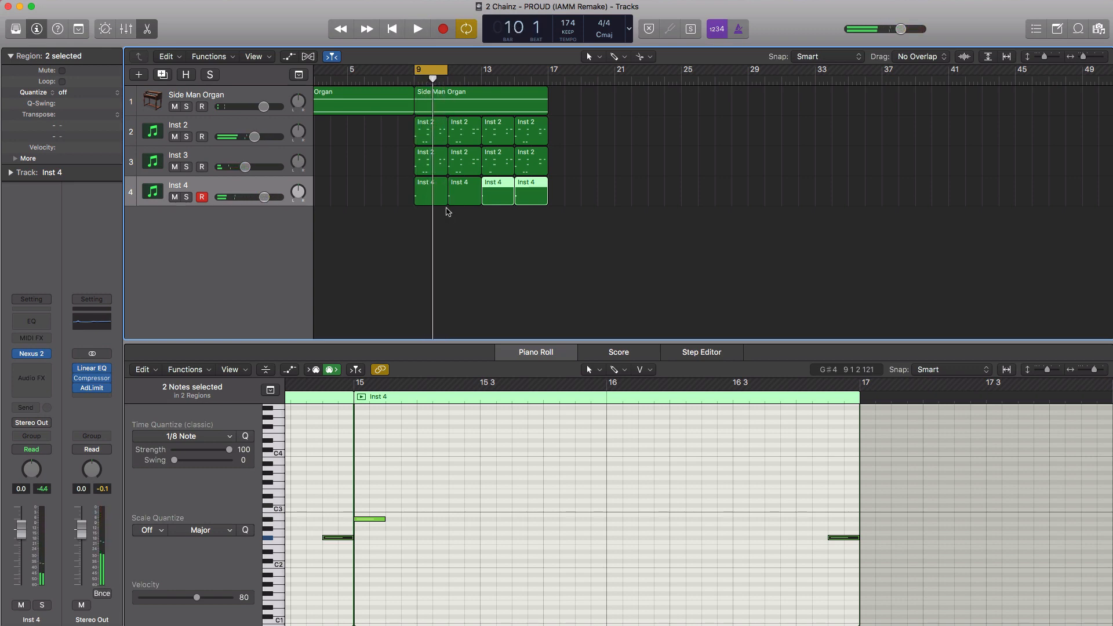
Step: Add another software instrument track with an empty channel strip below Inst 4
left_click(134, 79)
key("Return")
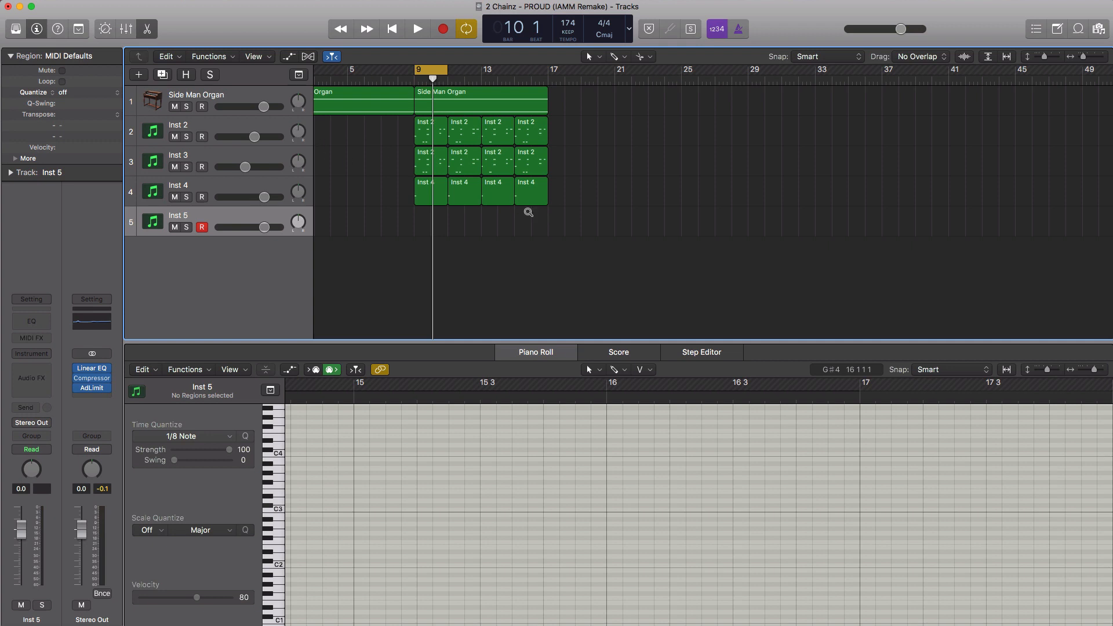
Step: Copy all regions between bars 9 and 17 on the four filled tracks to bar 17 and set the cycle range to bars 17–25
scroll(528, 212, "left", 5)
left_click_drag(534, 210, 500, 114)
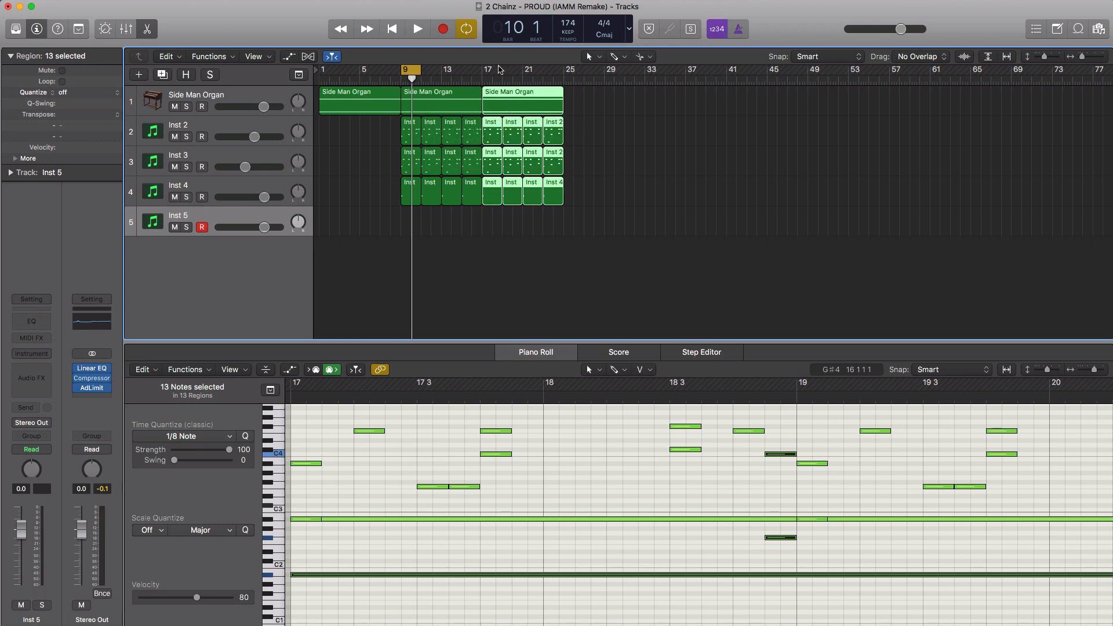
left_click_drag(425, 74, 563, 74)
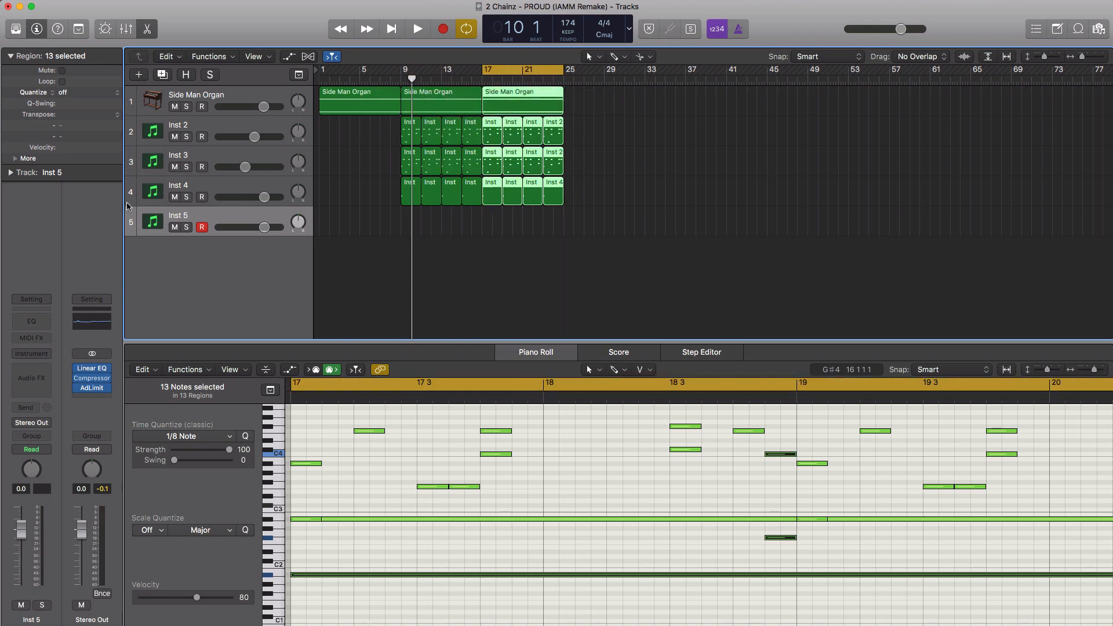
Step: Load the ES2 synthesizer on Inst 5 with the Pitched Lead preset
left_click(179, 273)
left_click(36, 355)
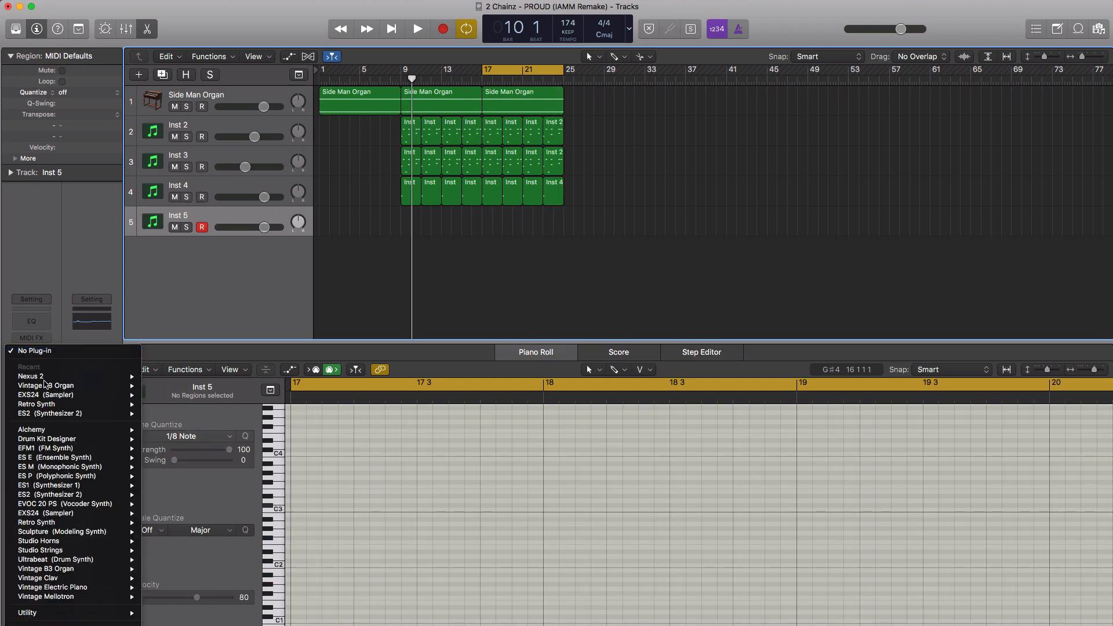
left_click(51, 496)
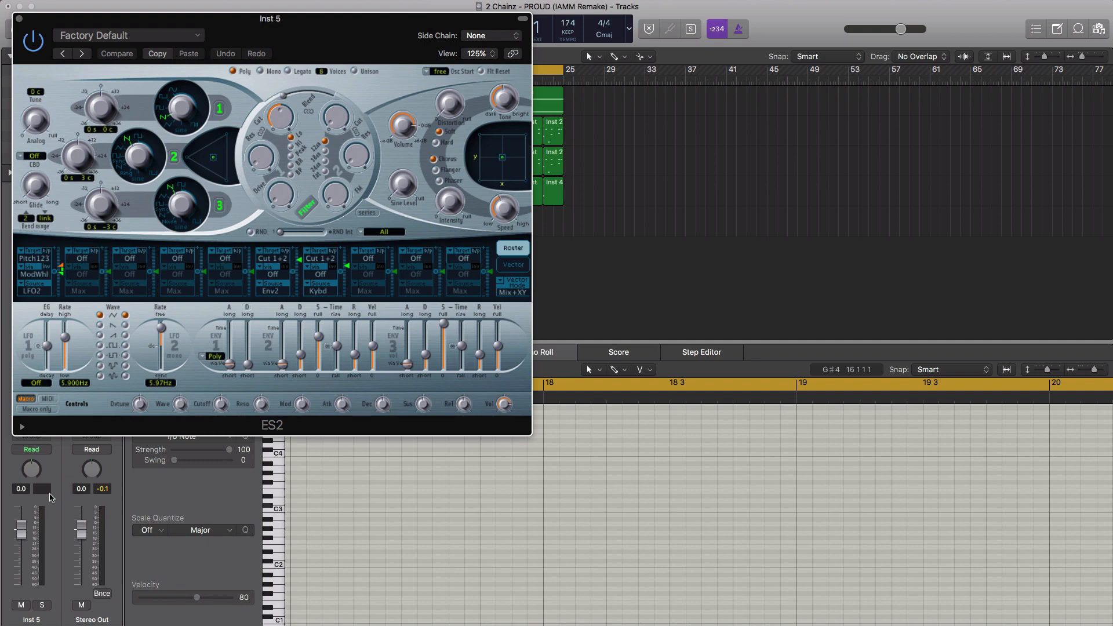
left_click_drag(206, 36, 463, 36)
left_click(462, 37)
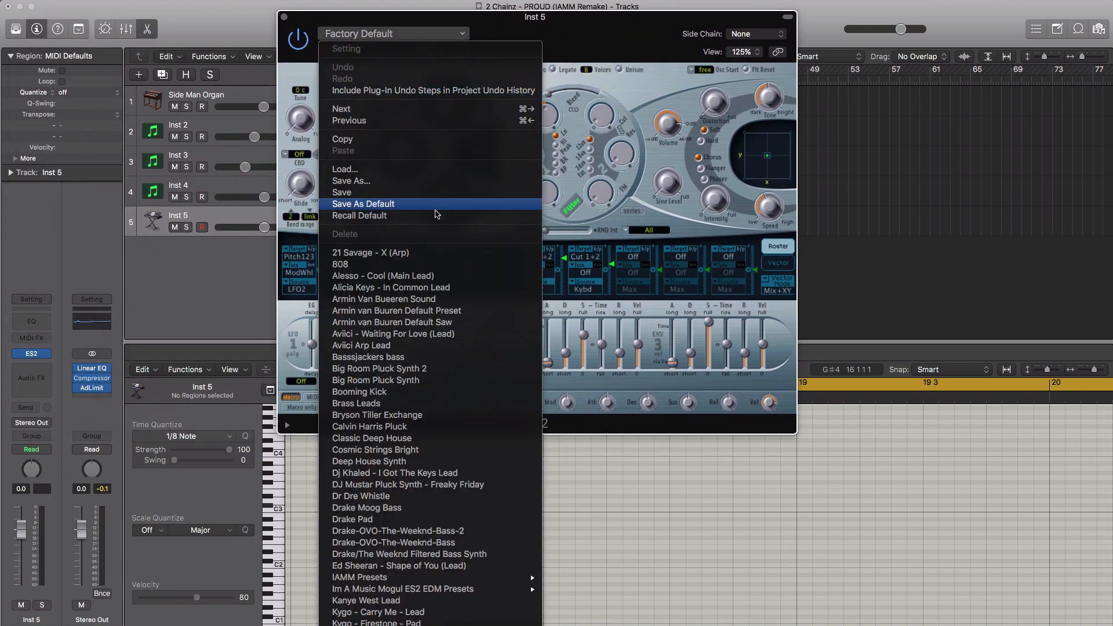
scroll(437, 217, "down", 5)
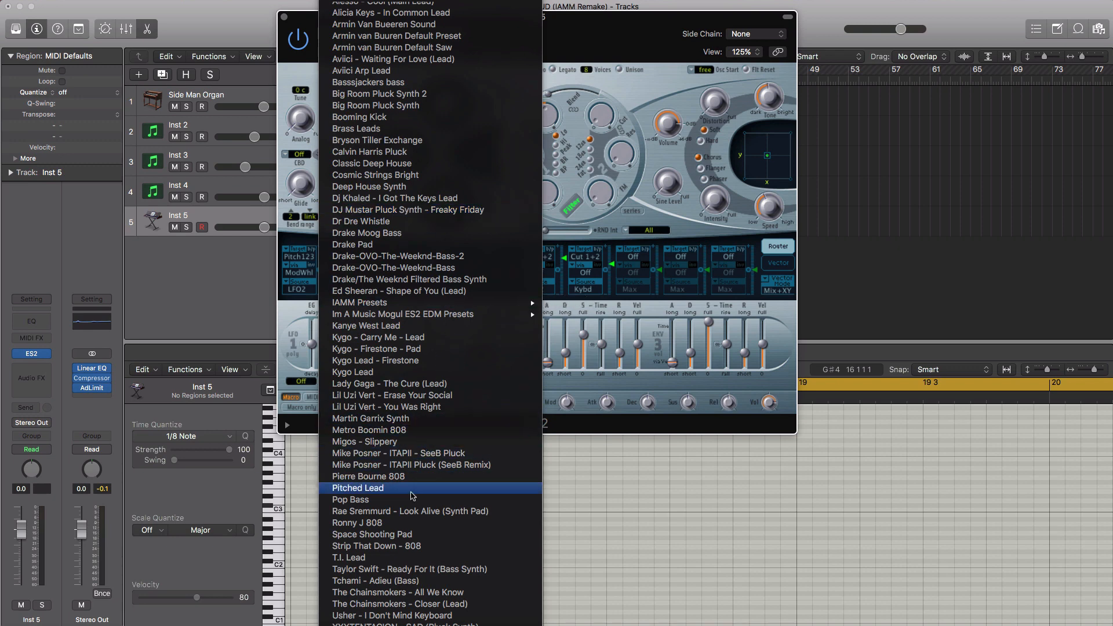
left_click(411, 490)
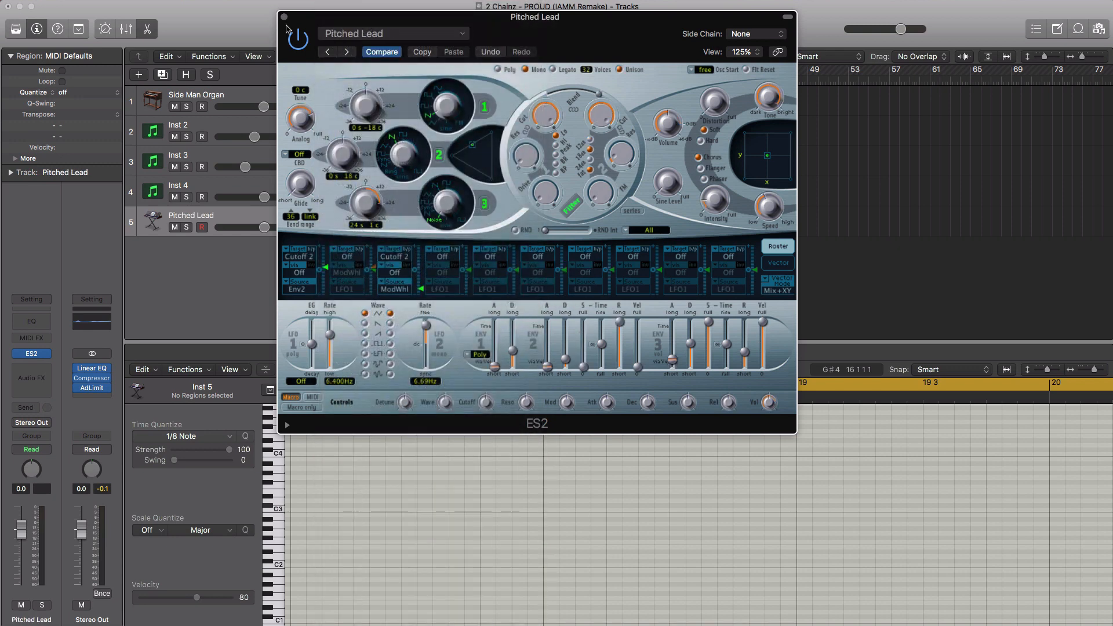
left_click(284, 16)
Step: Create an empty region at bar 17 on the Pitched Lead track and play the loop with its upper octaves in view
left_click(498, 231)
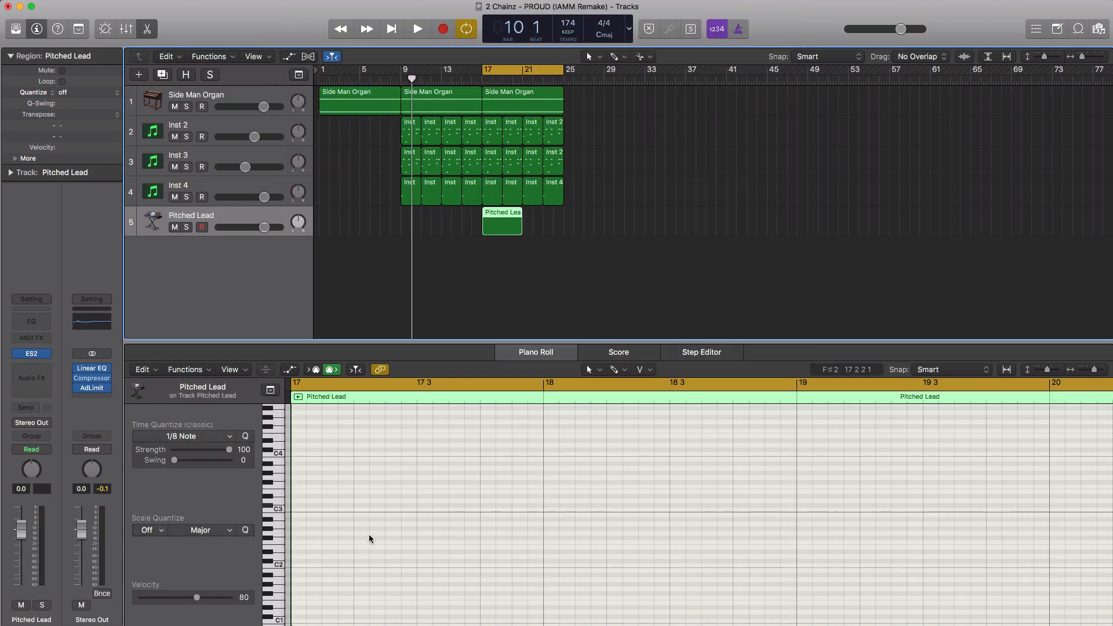
scroll(366, 535, "up", 2)
key("space")
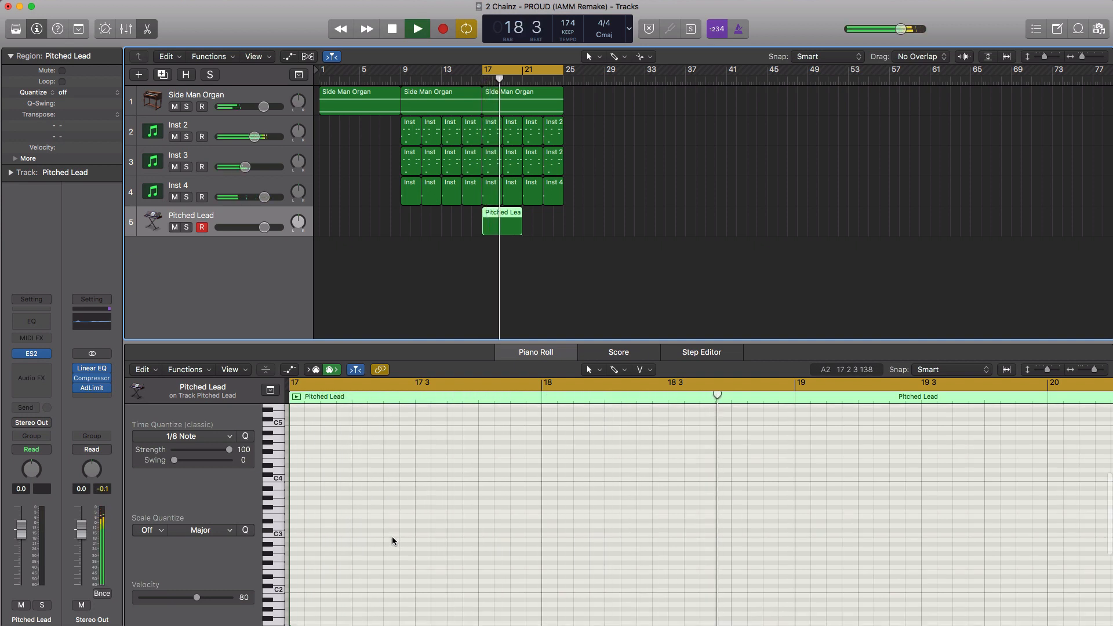
scroll(392, 537, "up", 3)
key("space")
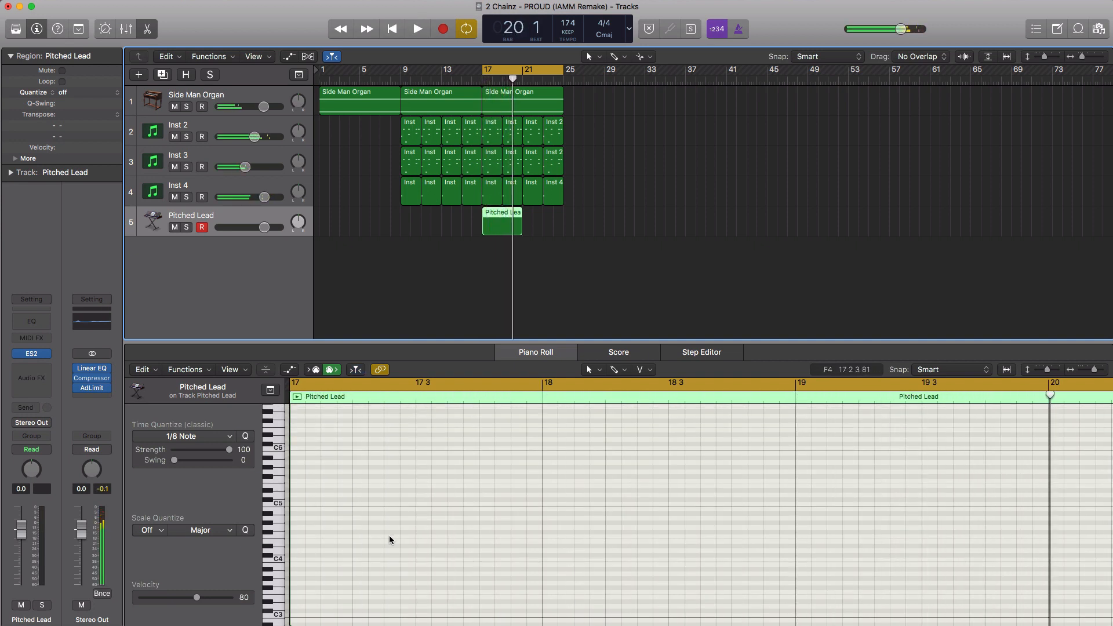
Step: Add a C5 note near beat 2 of bar 17 in the Pitched Lead region, finding its timing by playback
key("space")
scroll(509, 543, "right", 10)
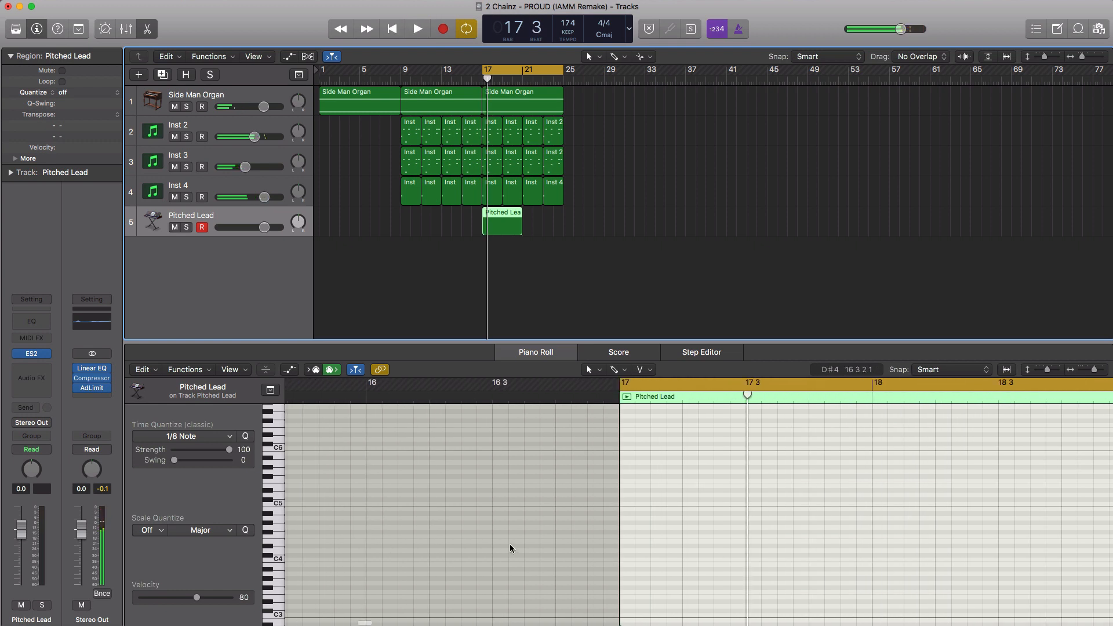
key("space")
scroll(510, 545, "down", 3)
scroll(510, 545, "right", 4)
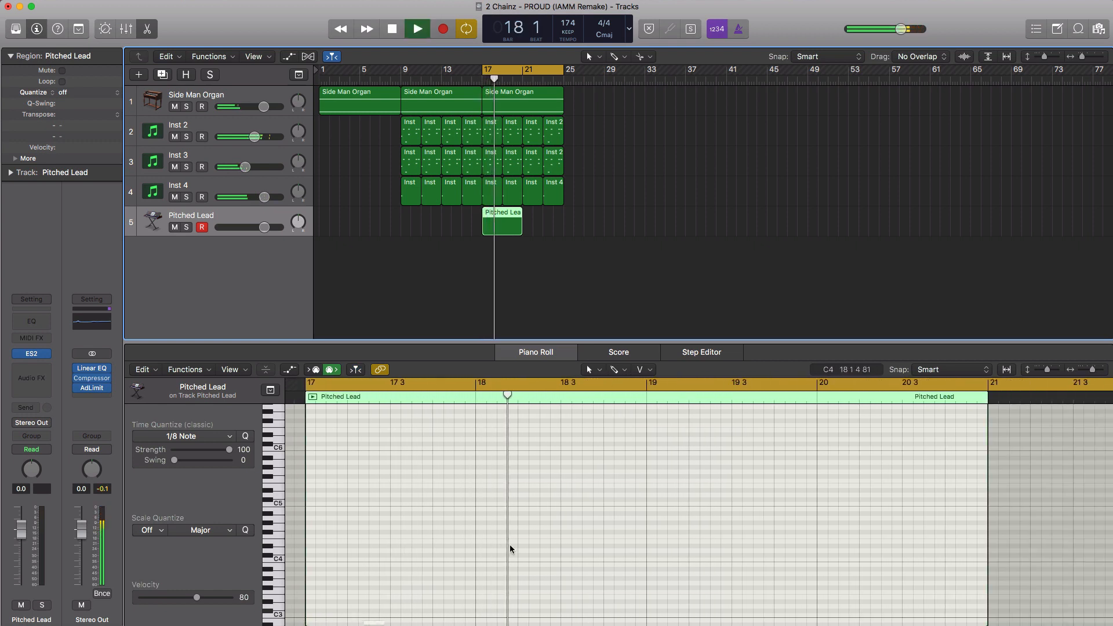
scroll(509, 544, "left", 1)
key("space")
key("space")
key("space")
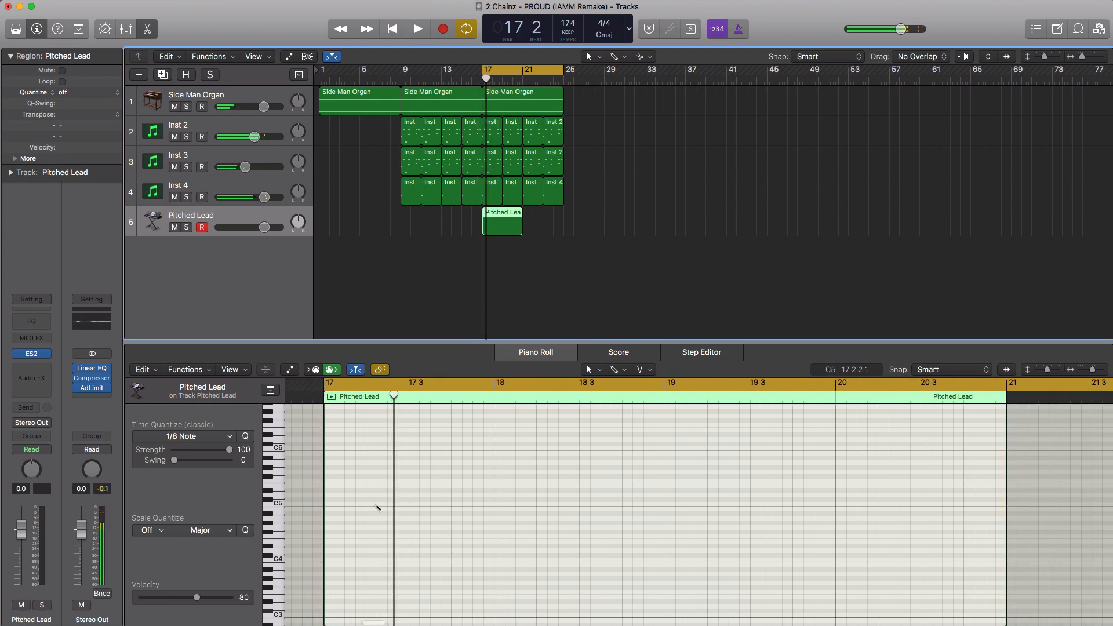
left_click(377, 505)
Step: Lower the Pitched Lead track volume to about -15.2 dB and play from just before bar 17
left_click_drag(263, 230, 235, 227)
key("space")
key("space")
key("space")
left_click(309, 398)
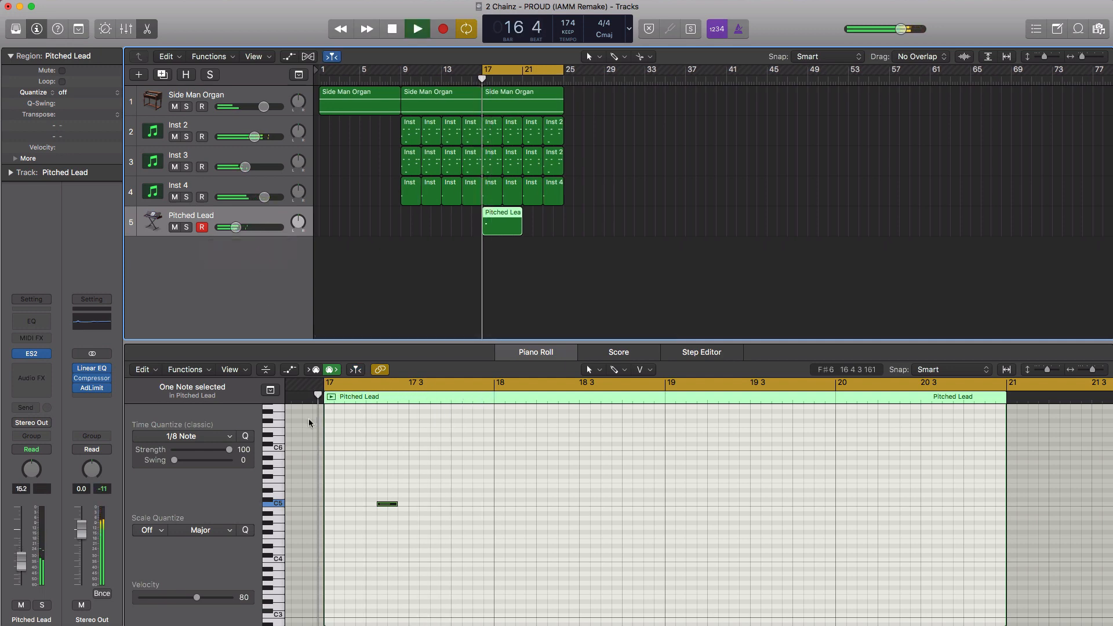
Step: Move the C5 note back to beat 2 of bar 17 and add a C3 note on beat 4
key("space")
left_click_drag(381, 504, 374, 509)
key("space")
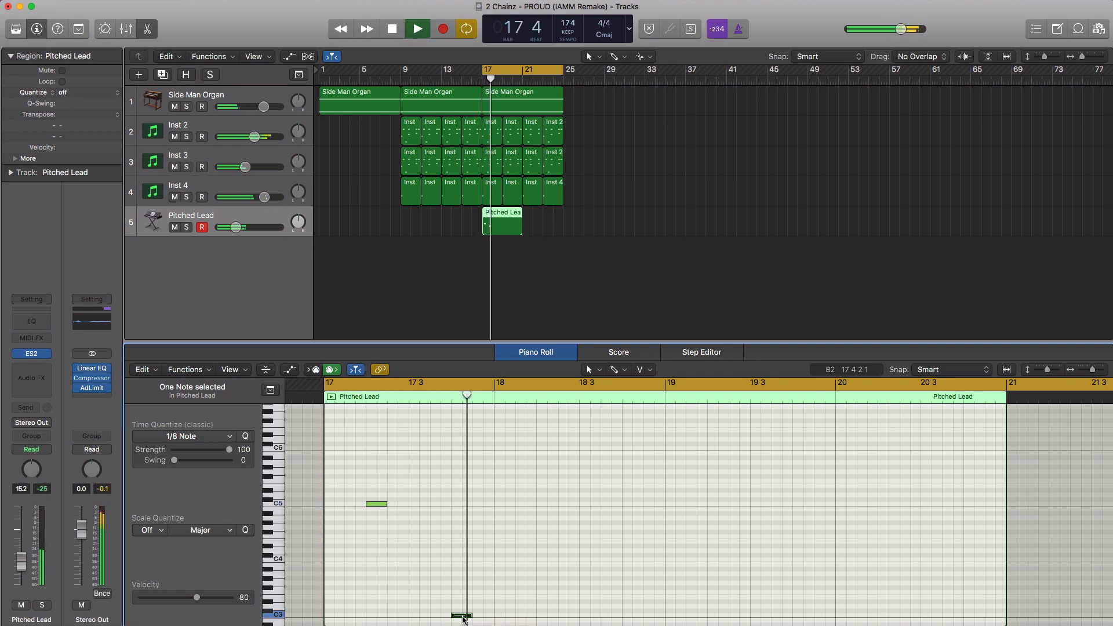
Step: Add a C#3 note on beat 2 of bar 18 and an A#4 note on beat 4
left_click(540, 611)
key("space")
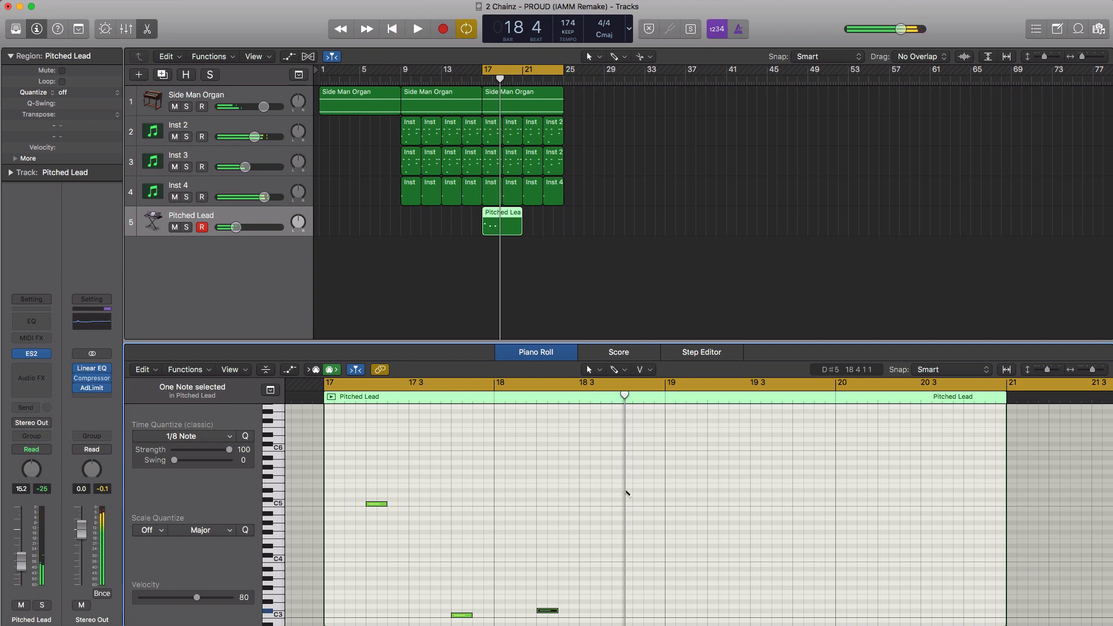
left_click(624, 489)
left_click_drag(632, 490, 629, 515)
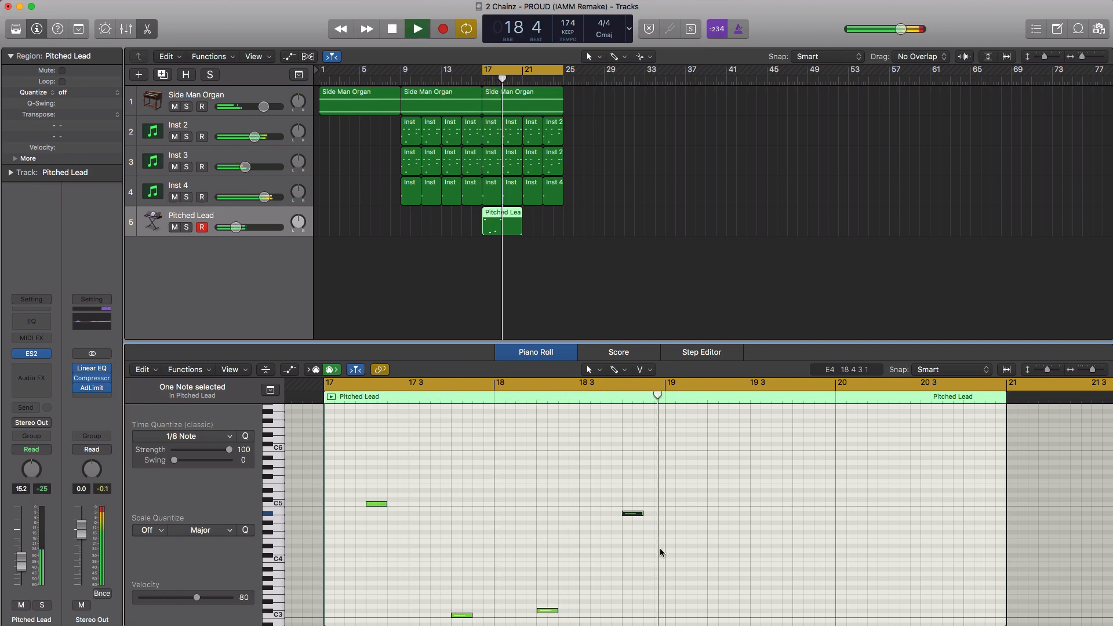
key("space")
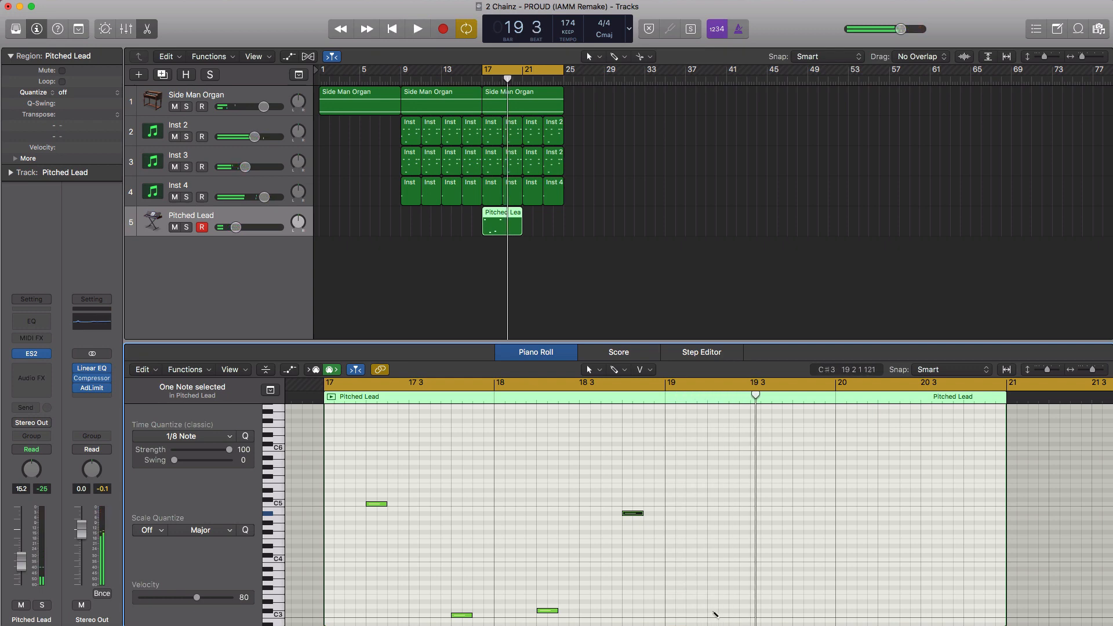
Step: Add a C3 note on beat 2 of bar 19 and an F#3 note on beat 4
left_click_drag(714, 613, 712, 618)
key("space")
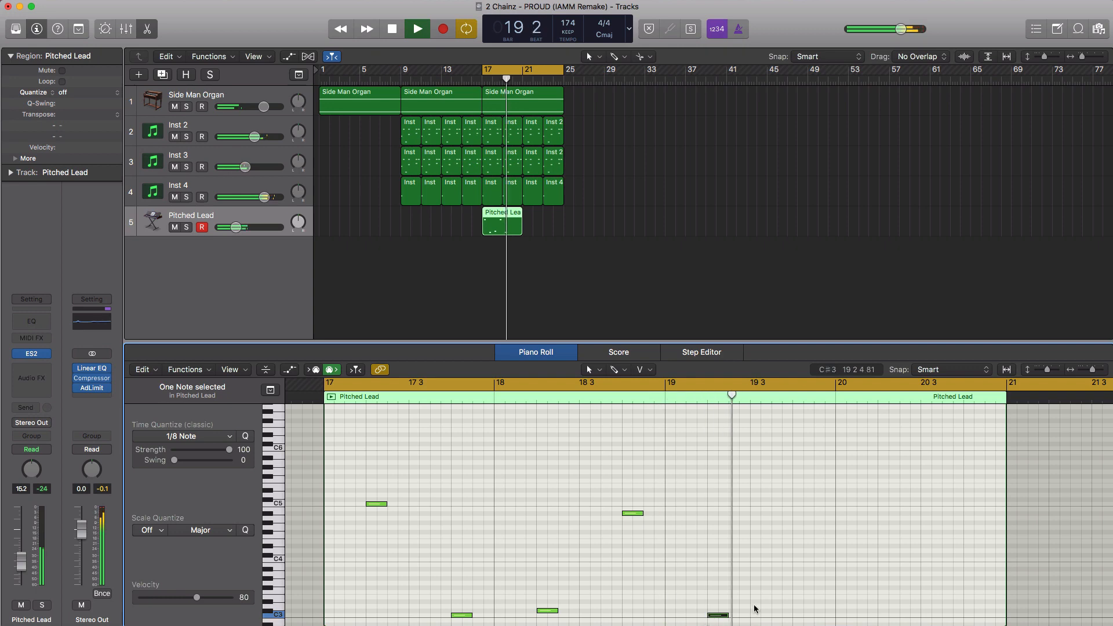
key("space")
left_click(797, 587)
key("space")
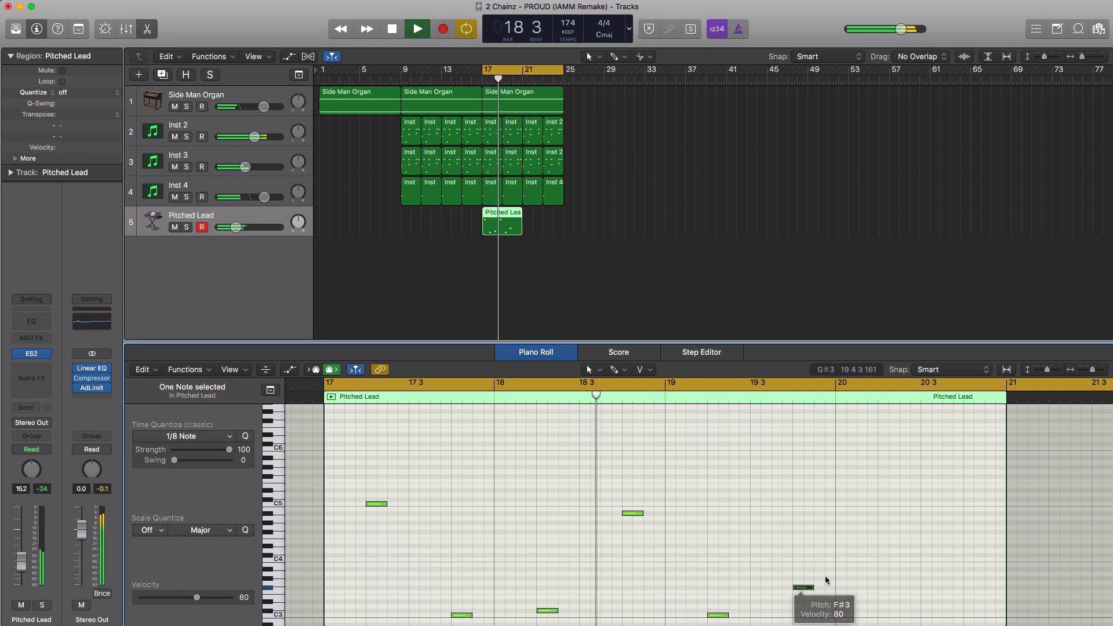
Step: Add C4 notes on beats 2 and 4 of bar 20 and shorten the cycle range to bars 17–21
left_click(887, 560)
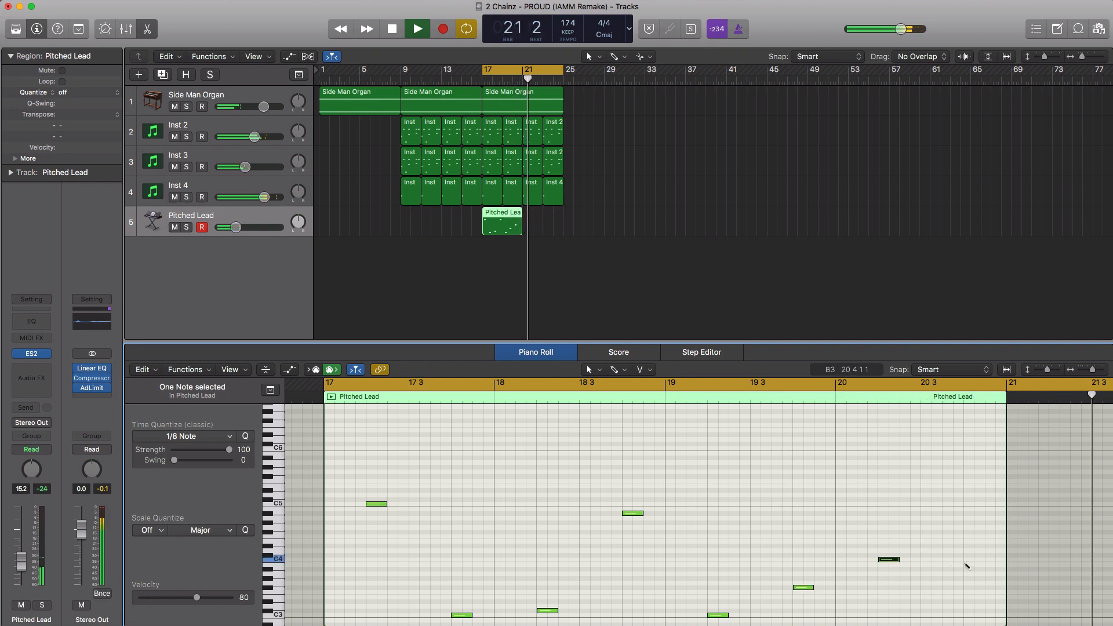
left_click(968, 560)
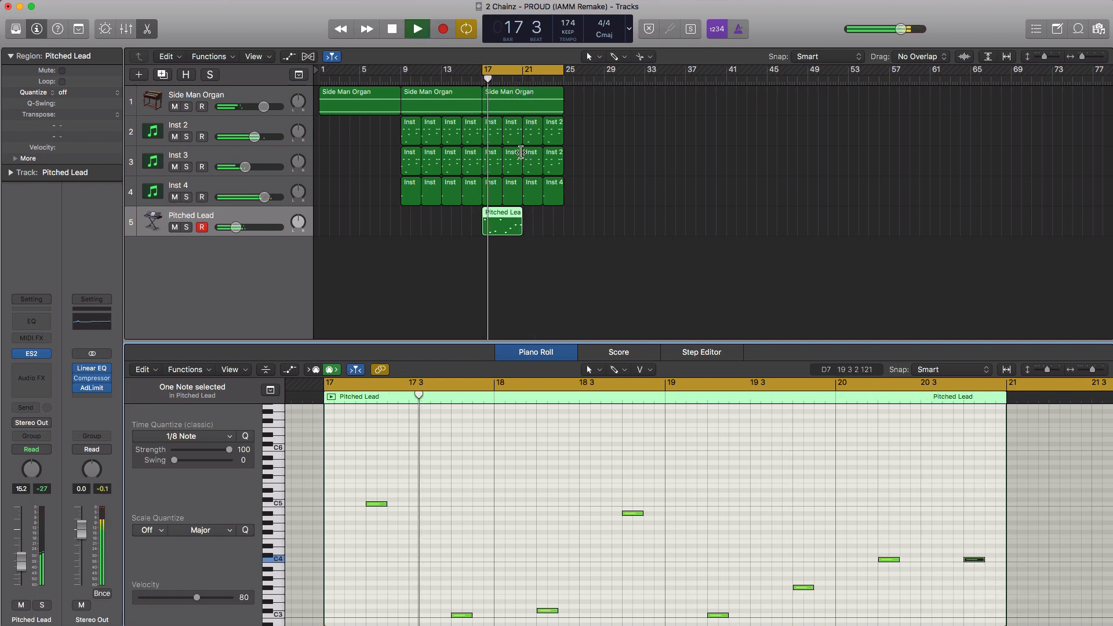
left_click_drag(496, 76, 521, 77)
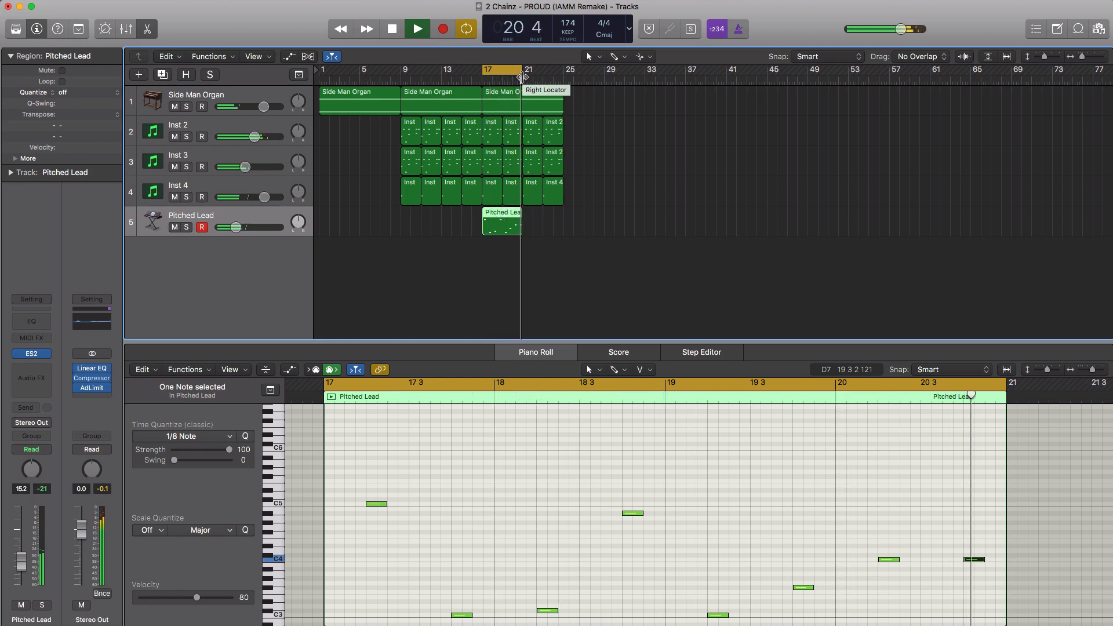
Step: Open the ES2 on the Pitched Lead track and raise envelope 3's attack to about 1200 ms
key("space")
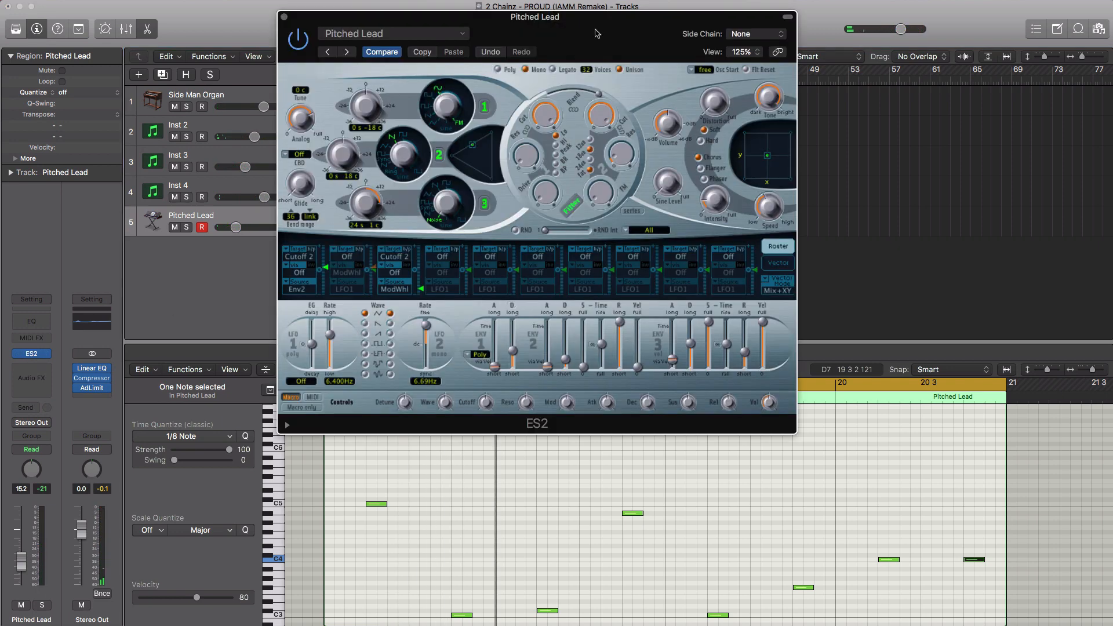
left_click_drag(596, 33, 587, 57)
key("space")
key("space")
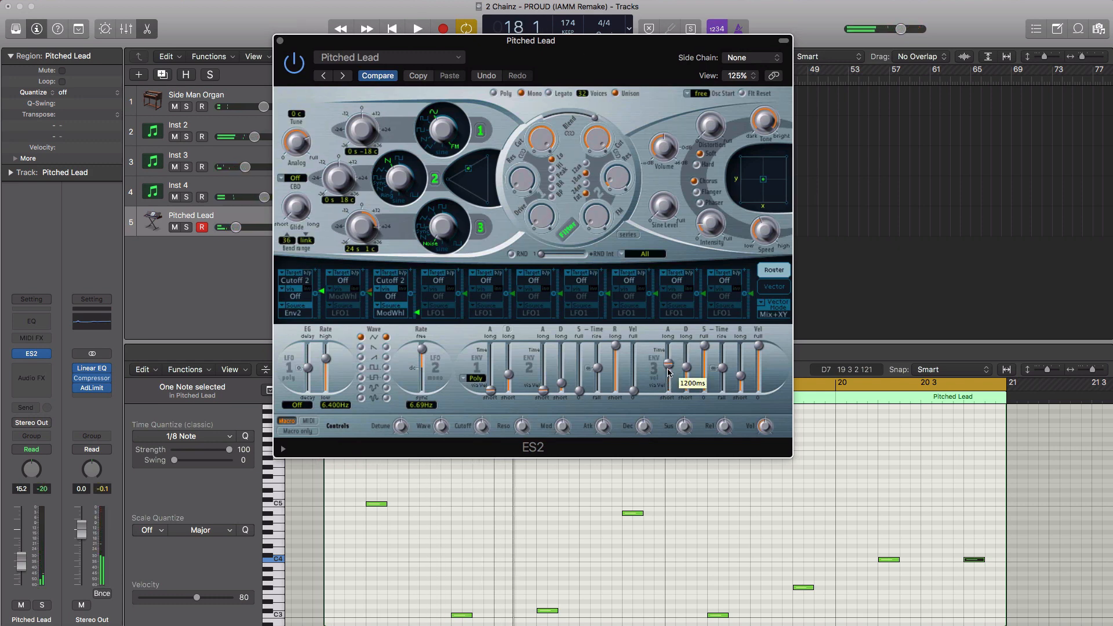
key("space")
left_click_drag(668, 371, 670, 365)
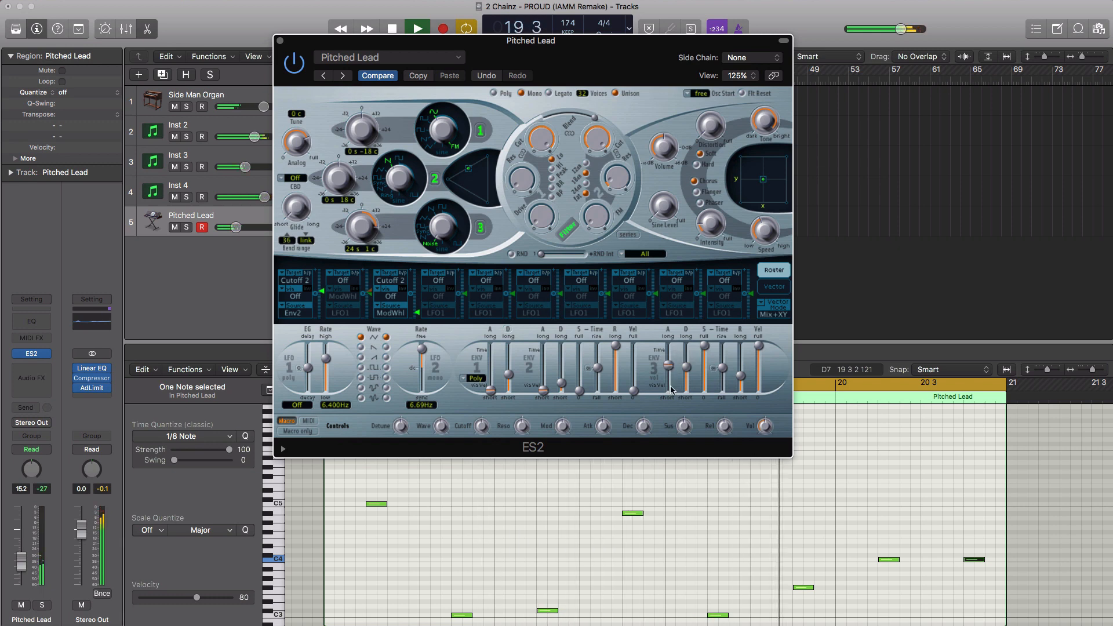
Step: Shorten envelope 3's decay and set its sustain to 0.000
key("space")
key("space")
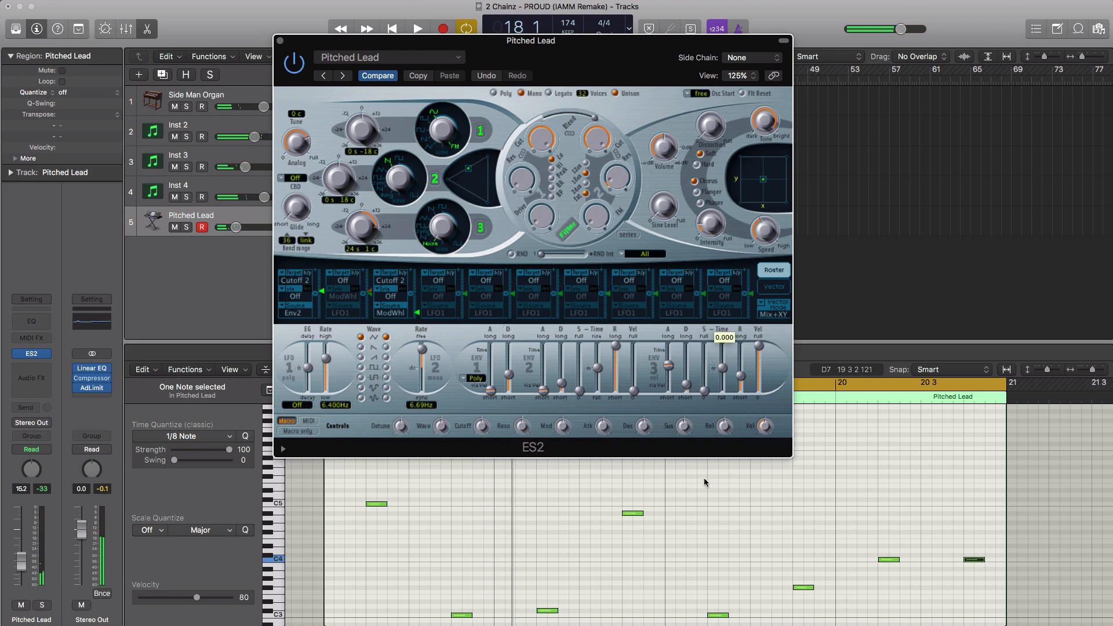
key("space")
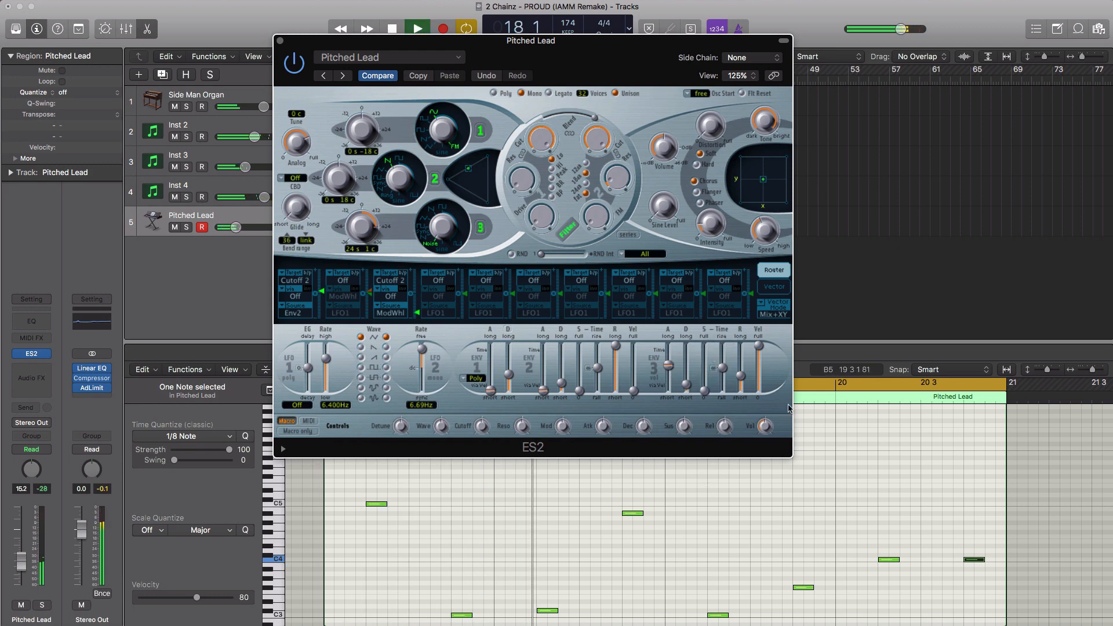
Step: Shorten envelope 3's release and reduce its attack slightly while the loop plays
left_click_drag(741, 378, 740, 393)
key("space")
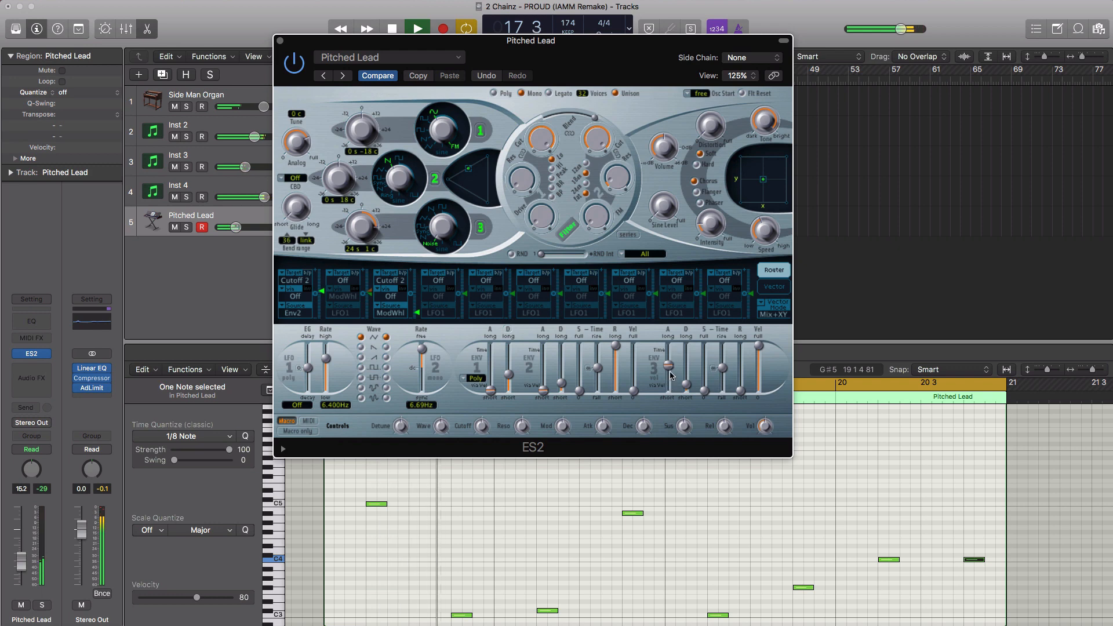
left_click_drag(670, 365, 670, 369)
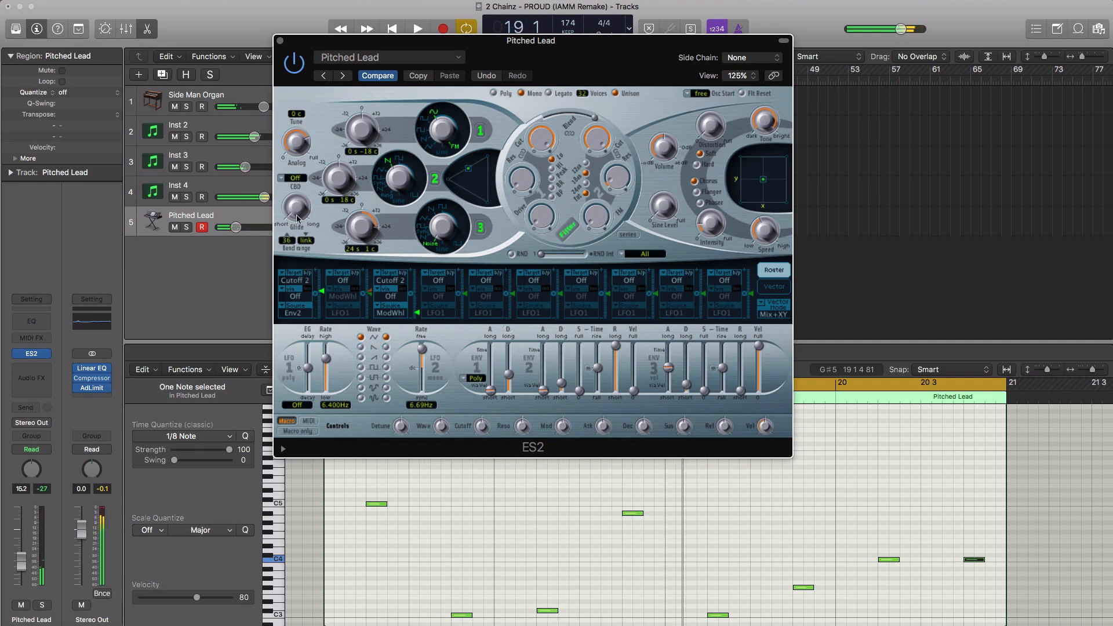
Step: Adjust the ES2's Glide and Analog amounts and set filter 2's cutoff to about 0.606
key("space")
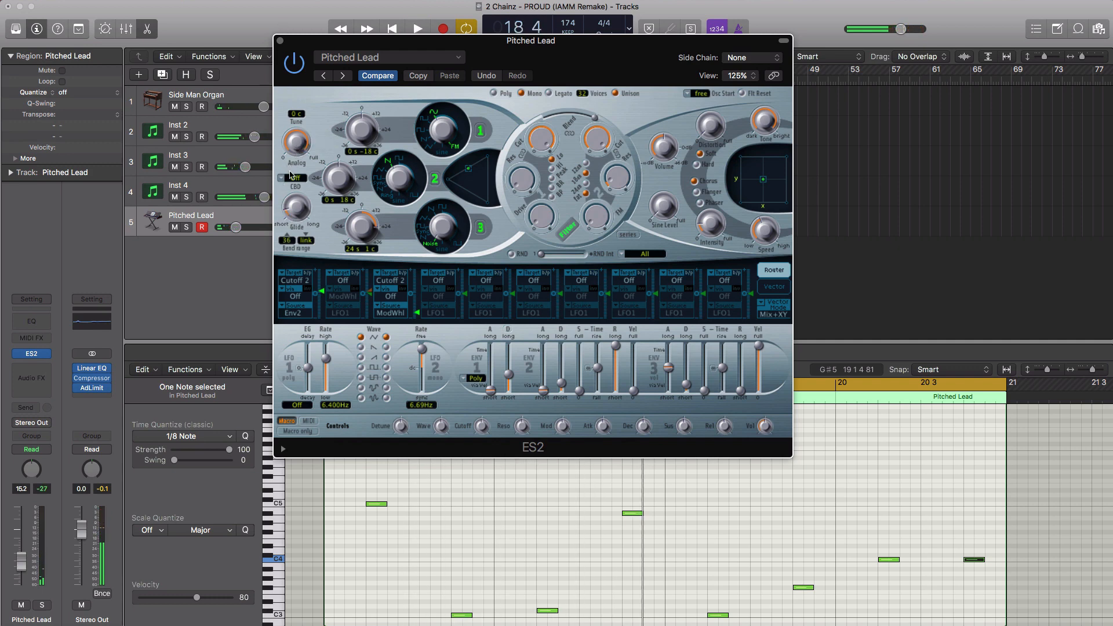
key("space")
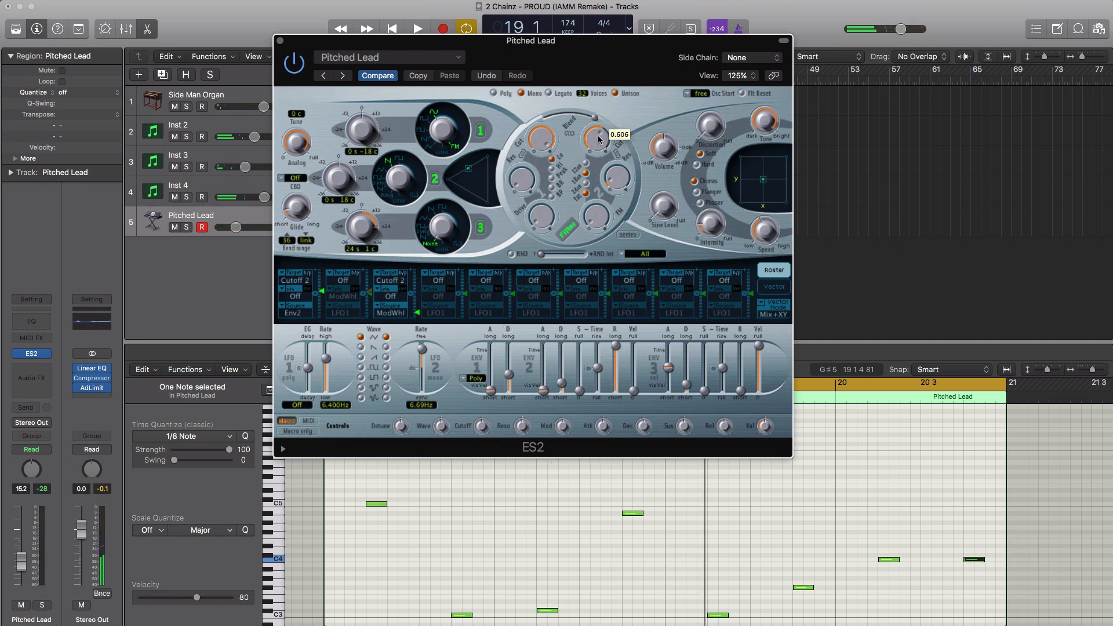
key("space")
mouse_move(598, 139)
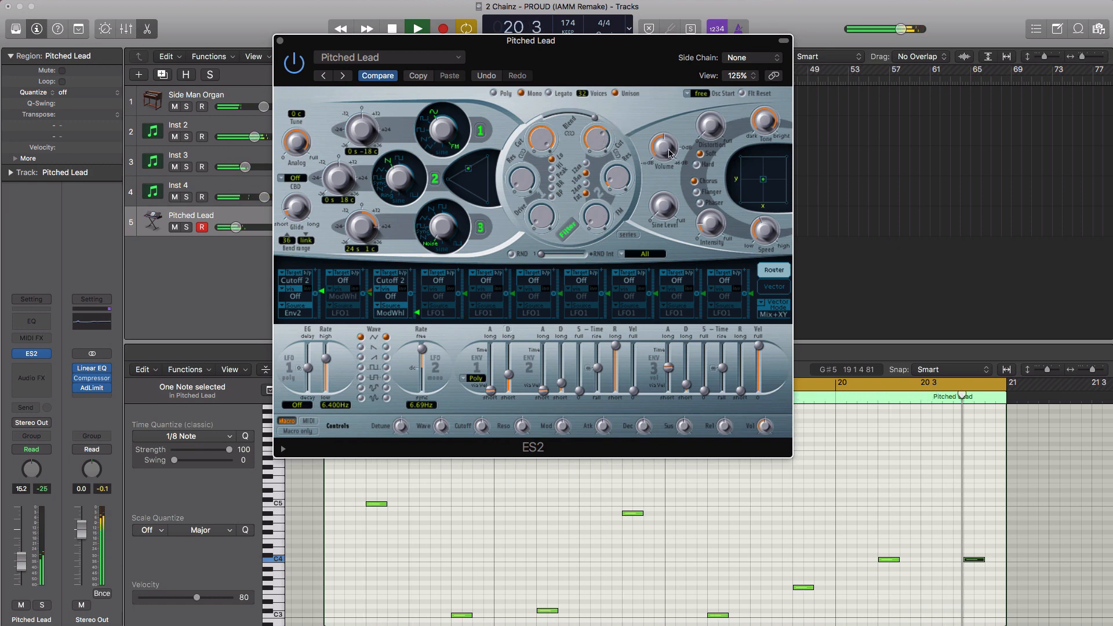
Step: Set the ES2's volume to -6.0 dB and its chorus intensity to about 29
key("space")
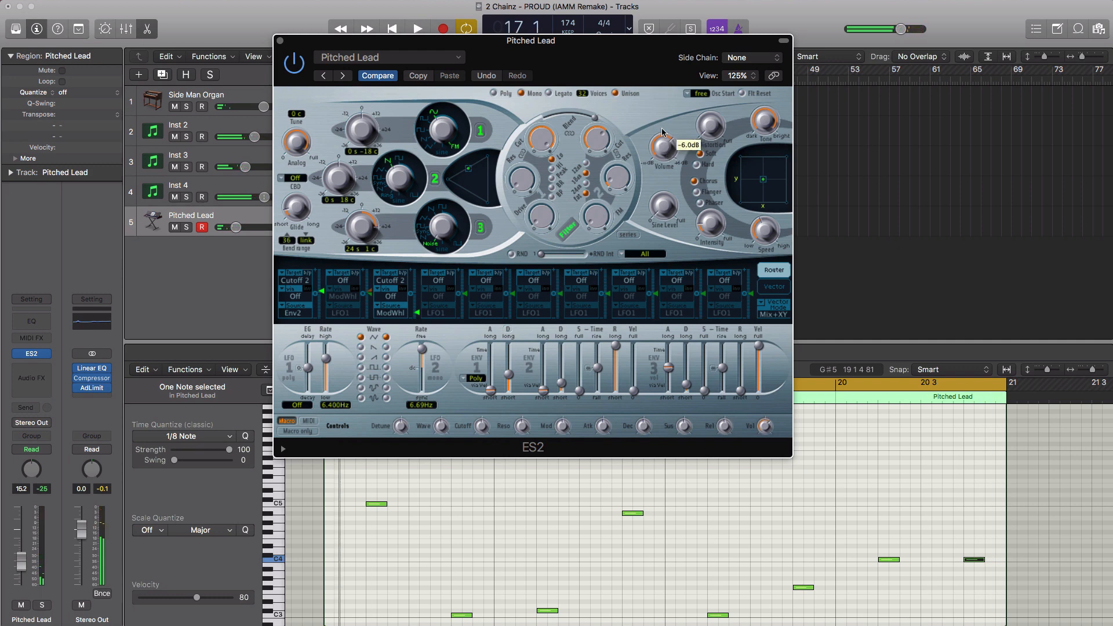
key("space")
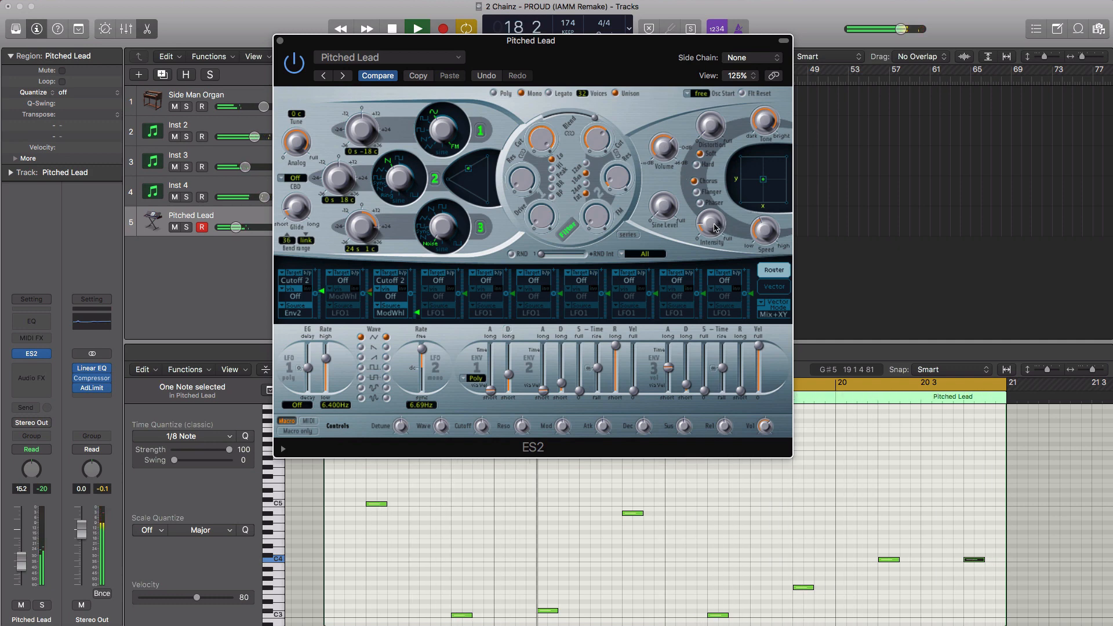
key("space")
mouse_move(706, 229)
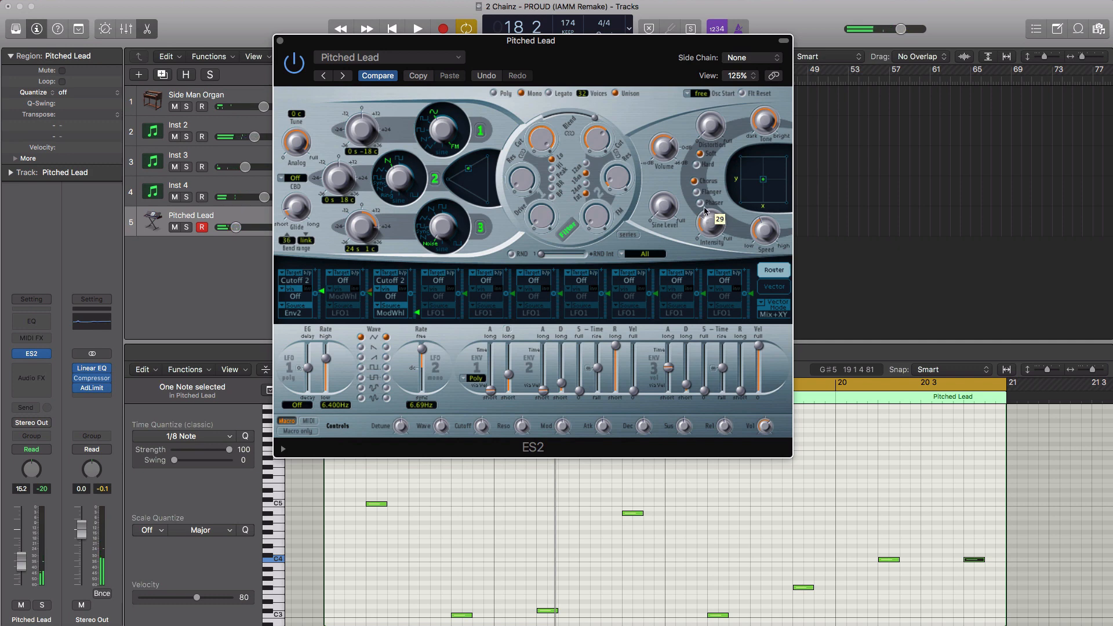
key("space")
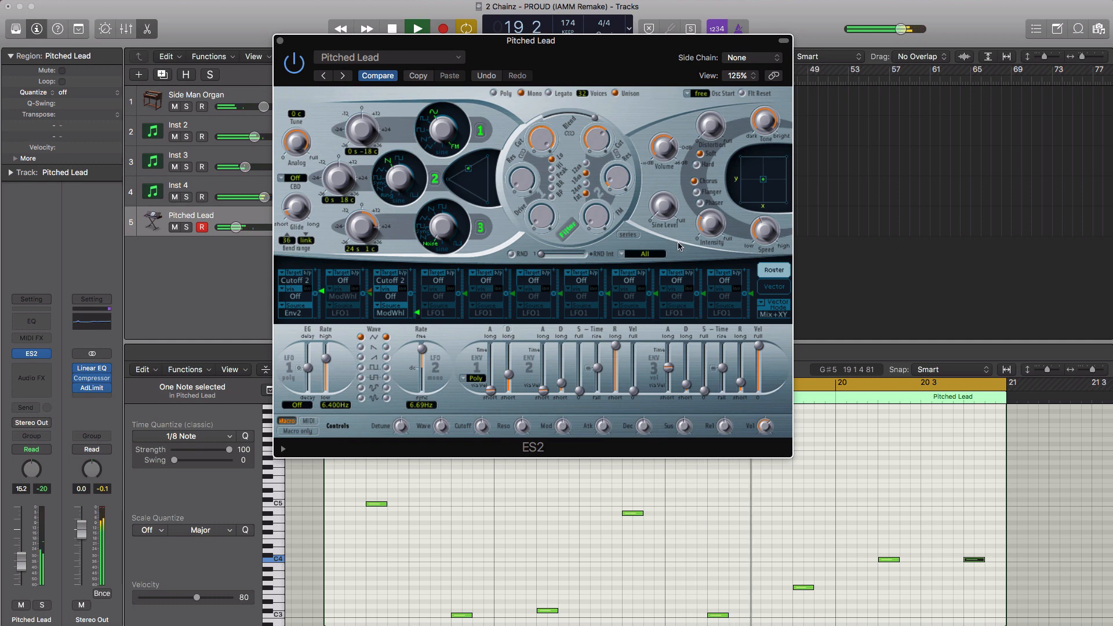
Step: Raise the ES2's Sine Level and switch oscillator 1 to the sawtooth waveform, checking the sound in playback
key("space")
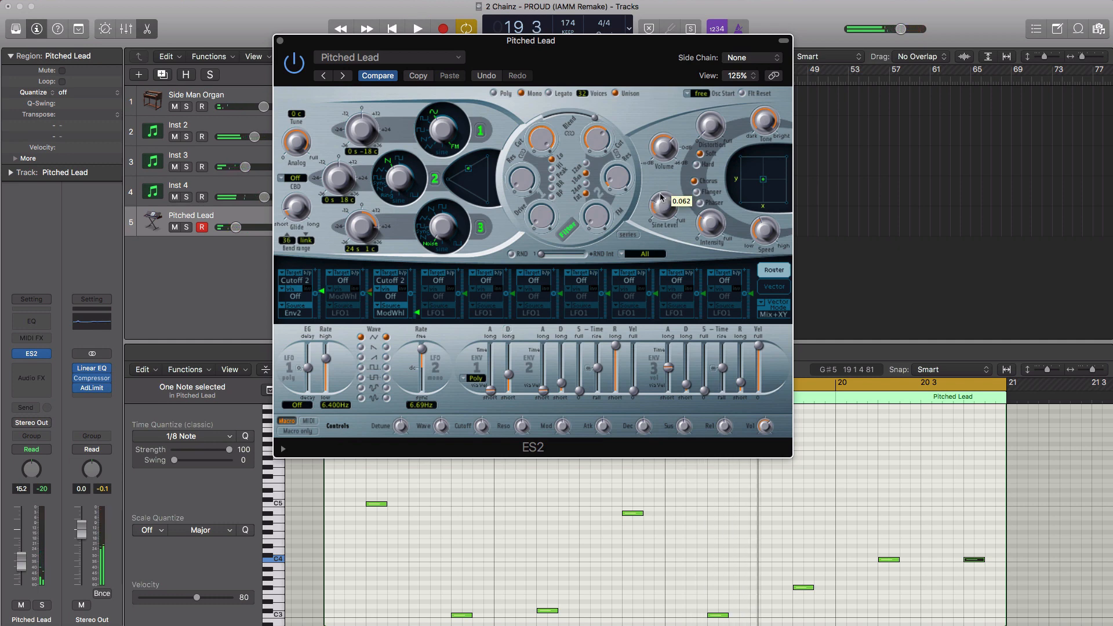
key("space")
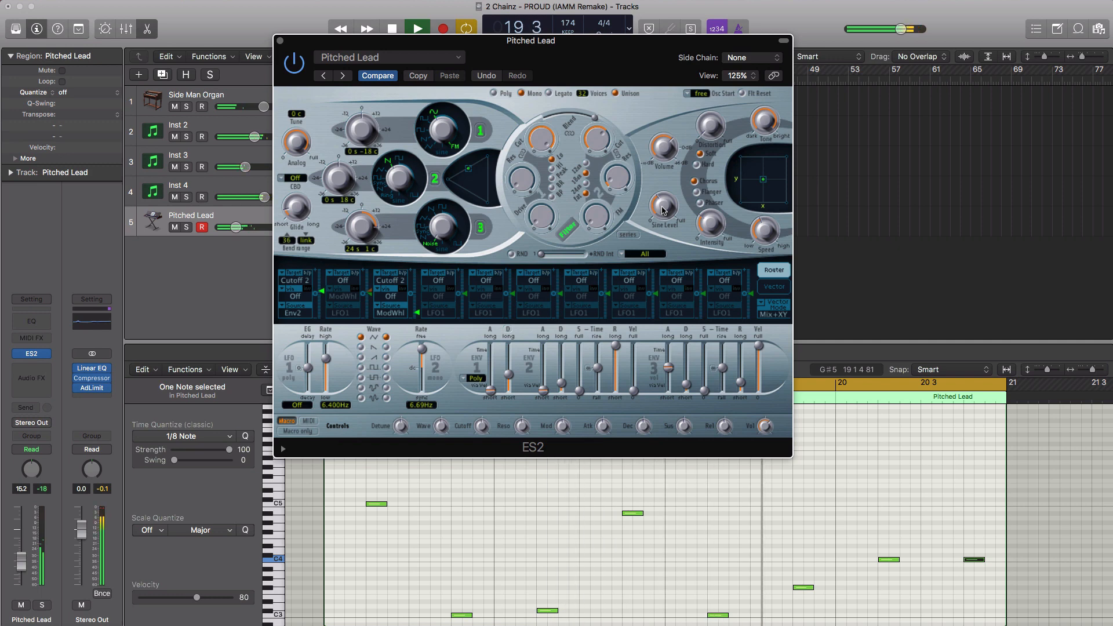
key("space")
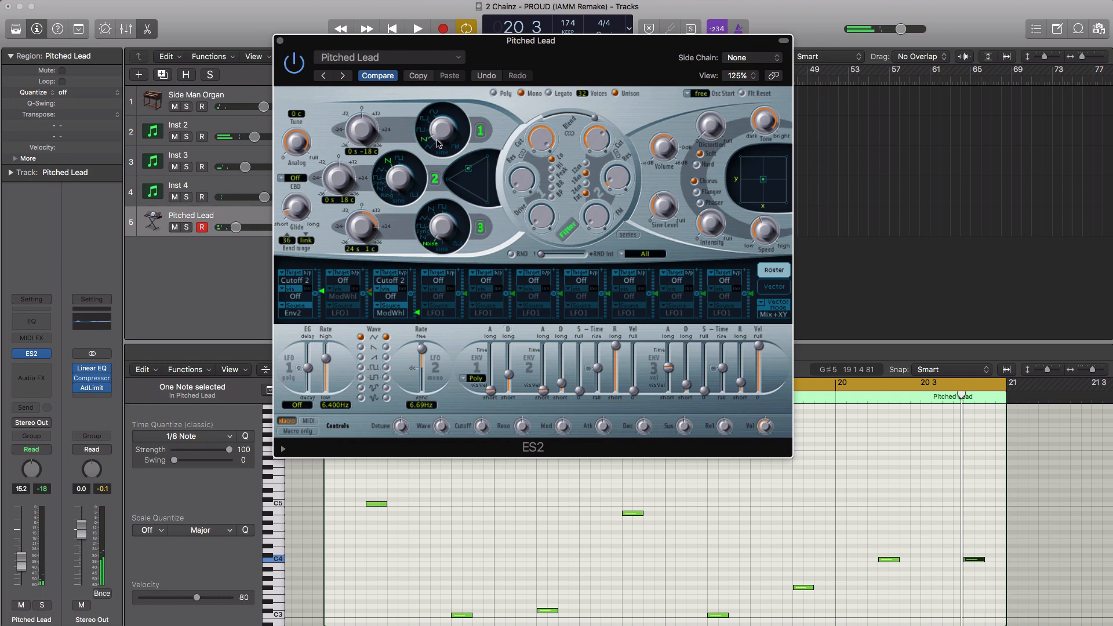
key("space")
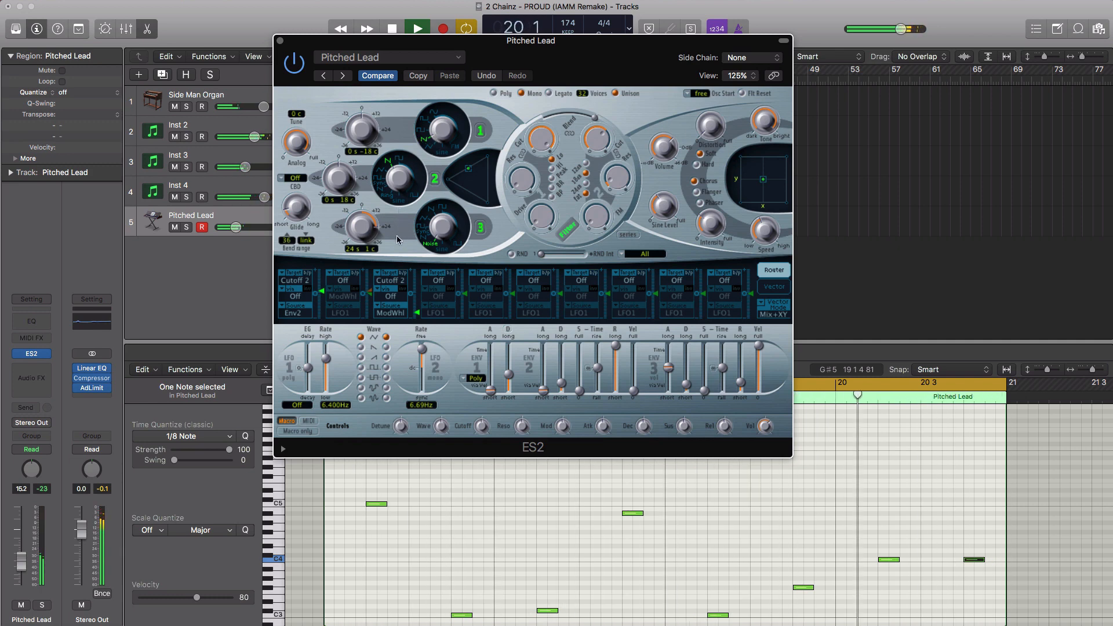
key("space")
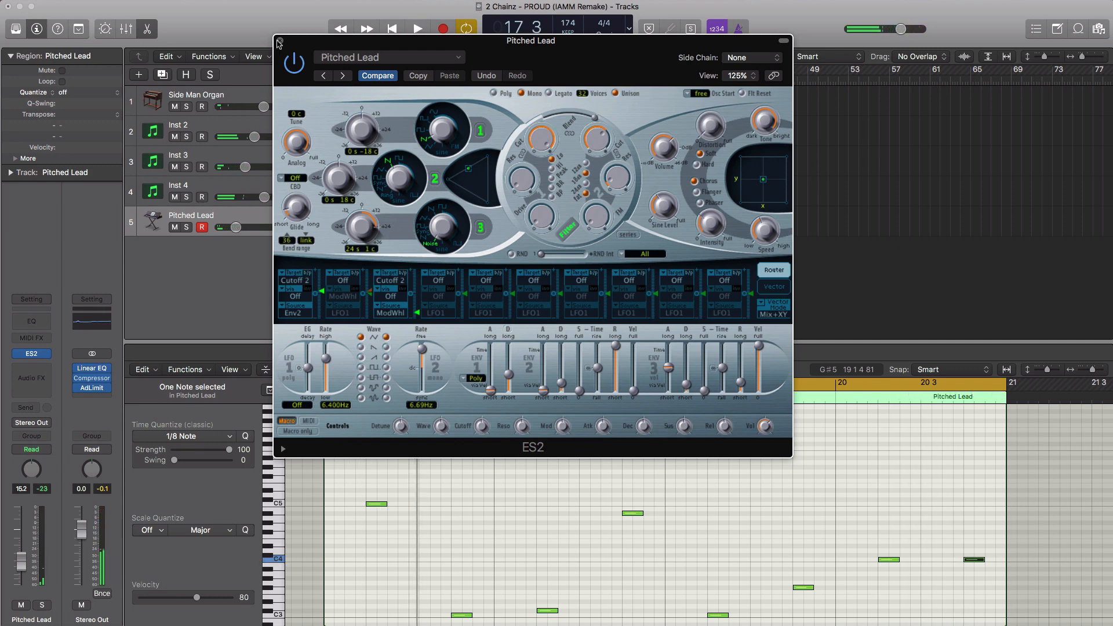
Step: Add a Channel EQ to the Pitched Lead track and enable its low-cut filter at 475 Hz
left_click(279, 42)
left_click(38, 323)
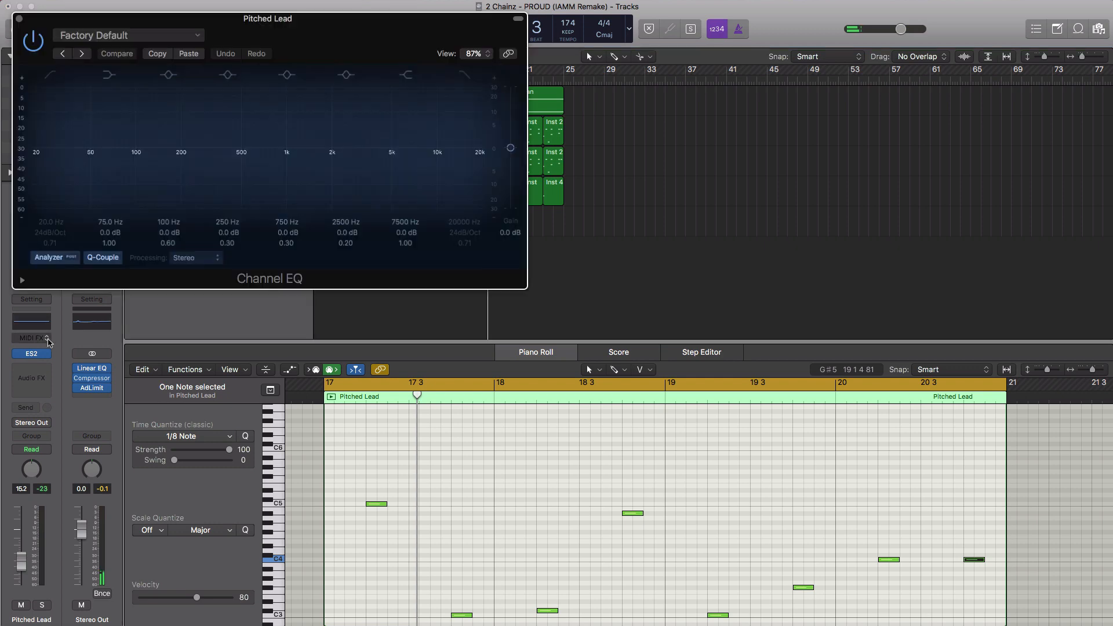
key("space")
left_click(45, 85)
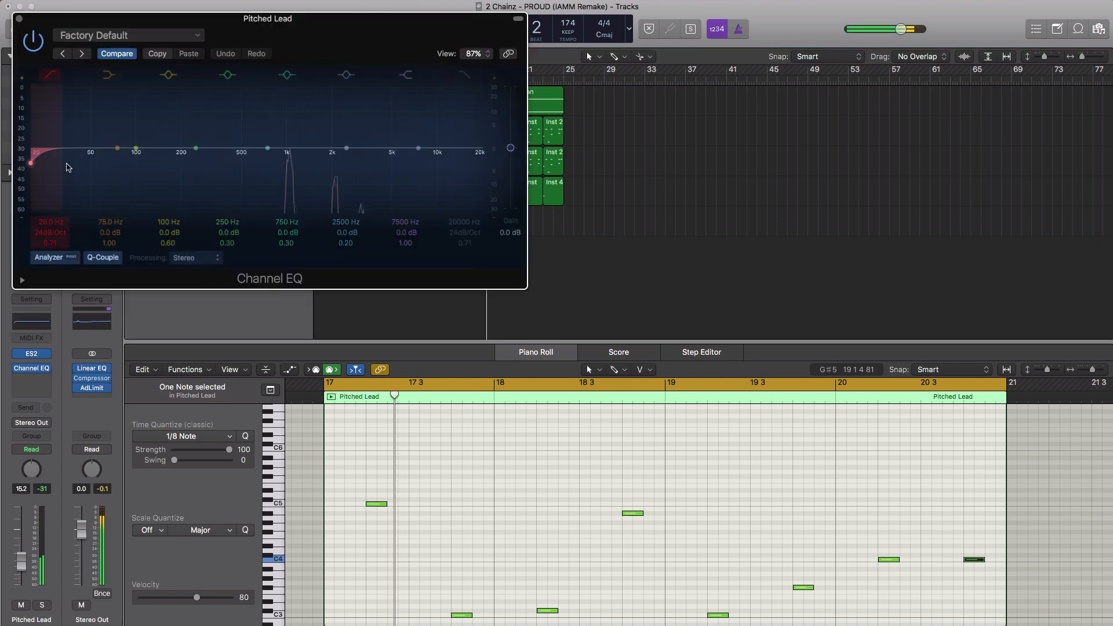
left_click_drag(67, 168, 283, 185)
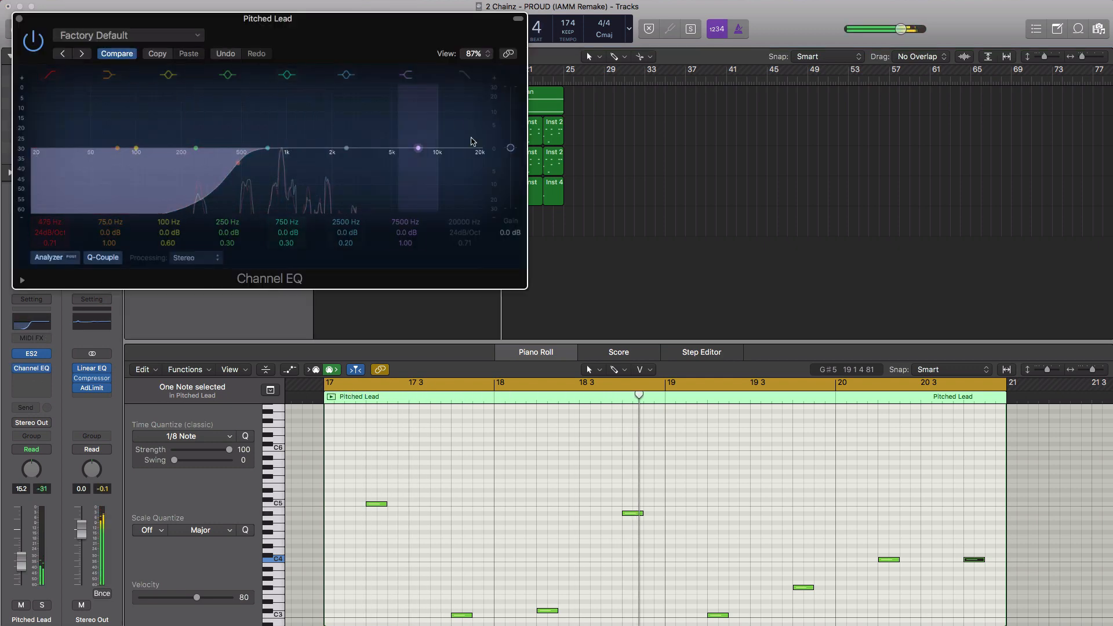
Step: Enable the Channel EQ's high cut at 1700 Hz, dip 910 Hz by 1.0 dB, and set the Pitched Lead volume to -7.2 dB
left_click(463, 76)
left_click_drag(480, 166, 287, 152)
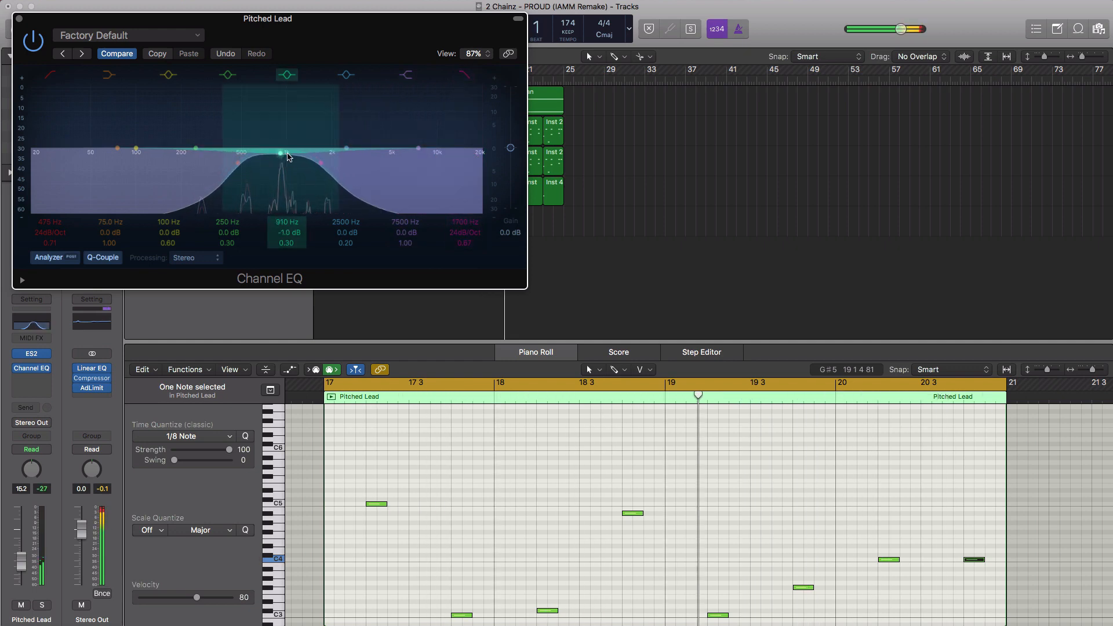
left_click_drag(21, 560, 22, 549)
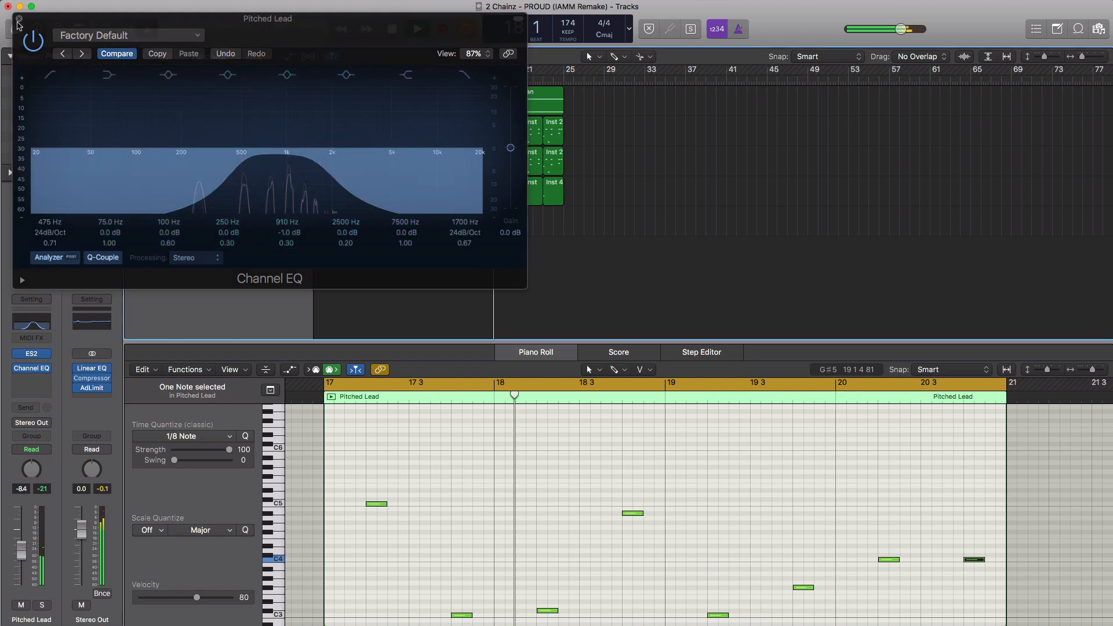
key("v")
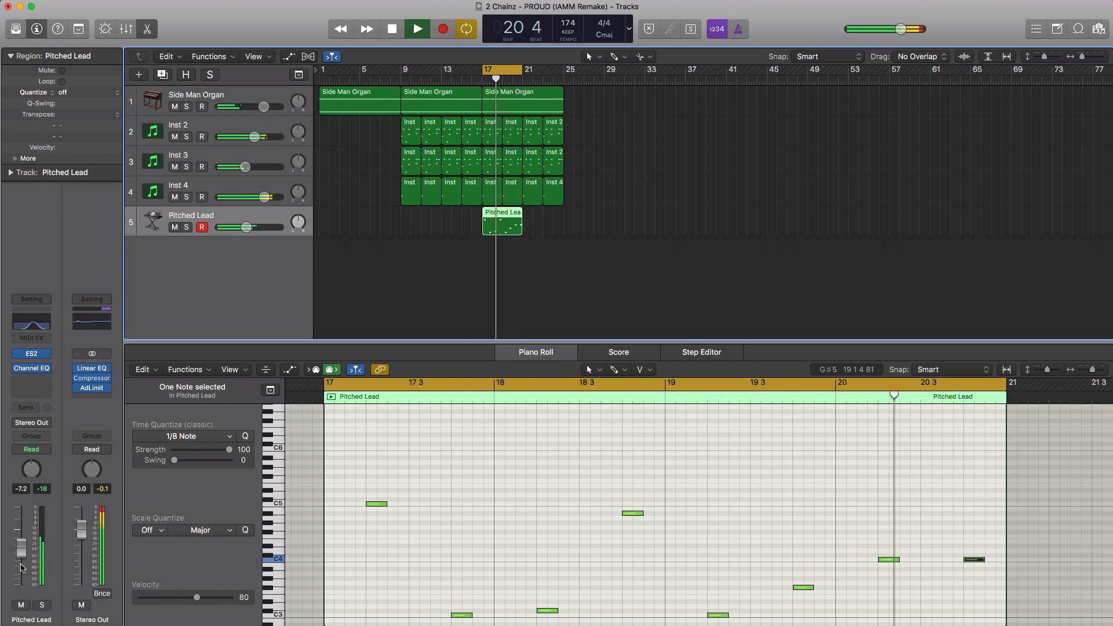
Step: Add a stereo Flanger after the Channel EQ on the Pitched Lead track and play the loop
key("space")
left_click(40, 379)
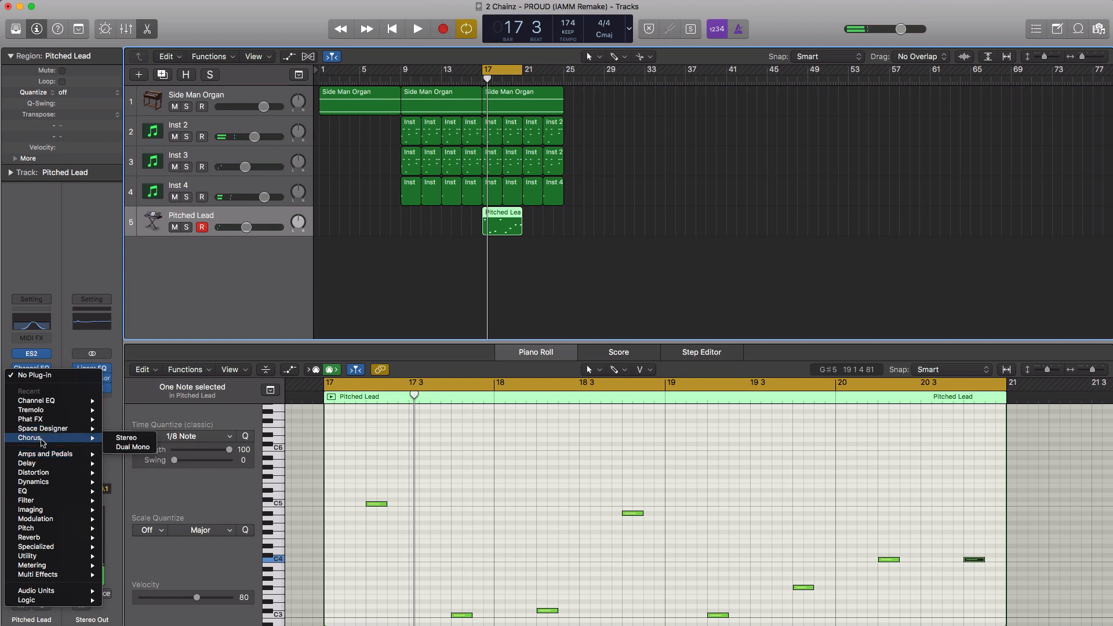
mouse_move(49, 519)
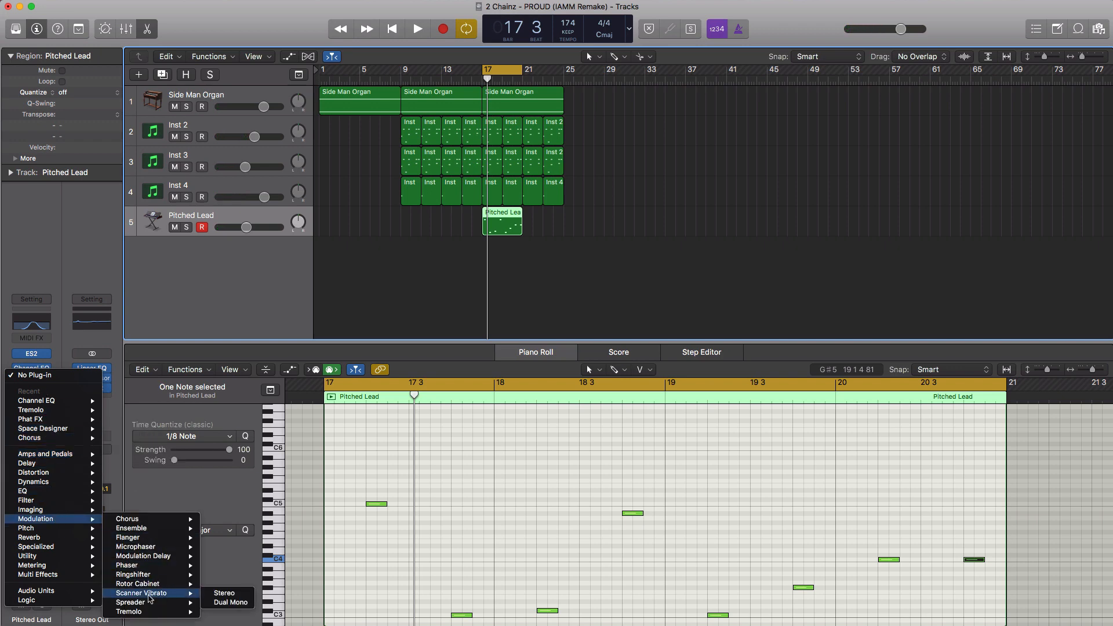
mouse_move(184, 537)
left_click(226, 538)
key("space")
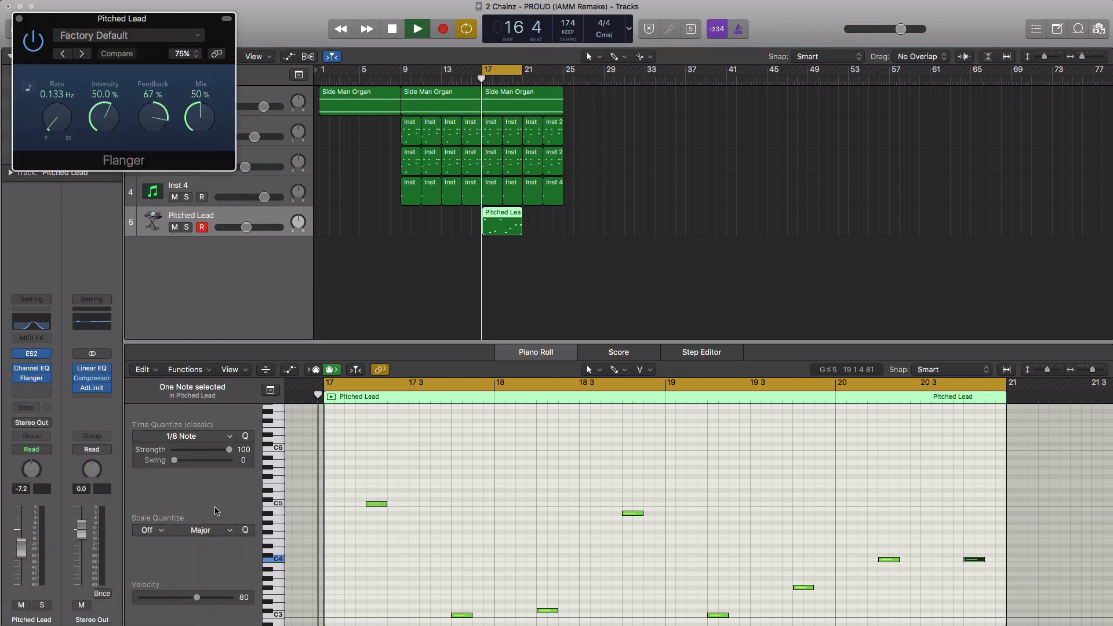
Step: Load the High Spheres preset in the Flanger and set its mix to 40%
left_click(81, 53)
left_click(82, 53)
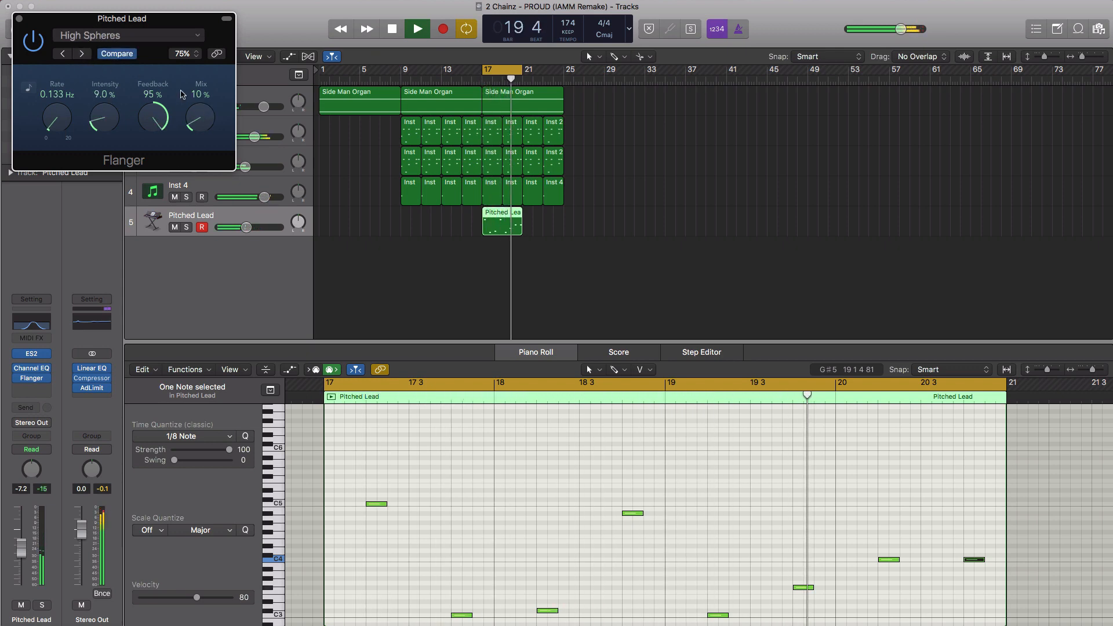
left_click_drag(215, 126, 201, 65)
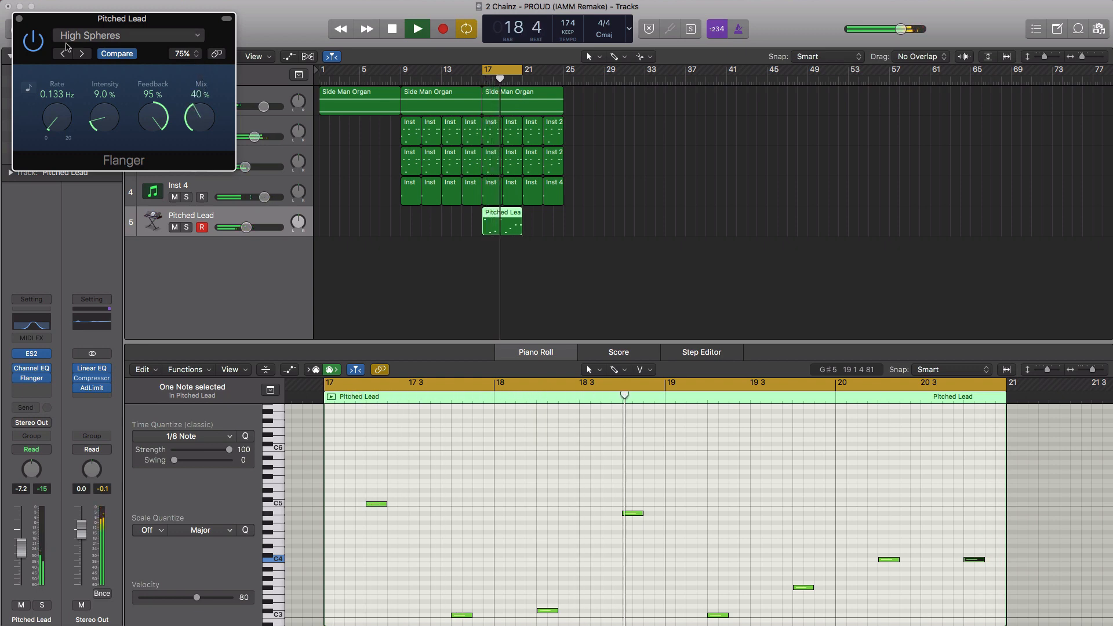
left_click(19, 19)
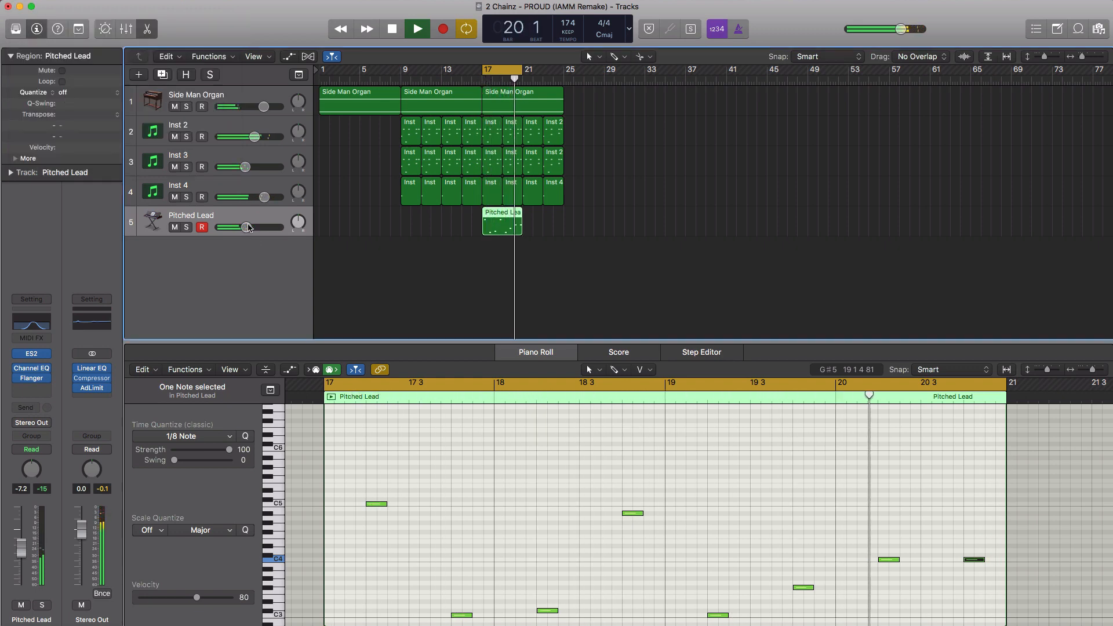
Step: Set the Pitched Lead volume to -5.6 dB and reduce the Flanger's mix to 20%
left_click_drag(246, 227, 250, 226)
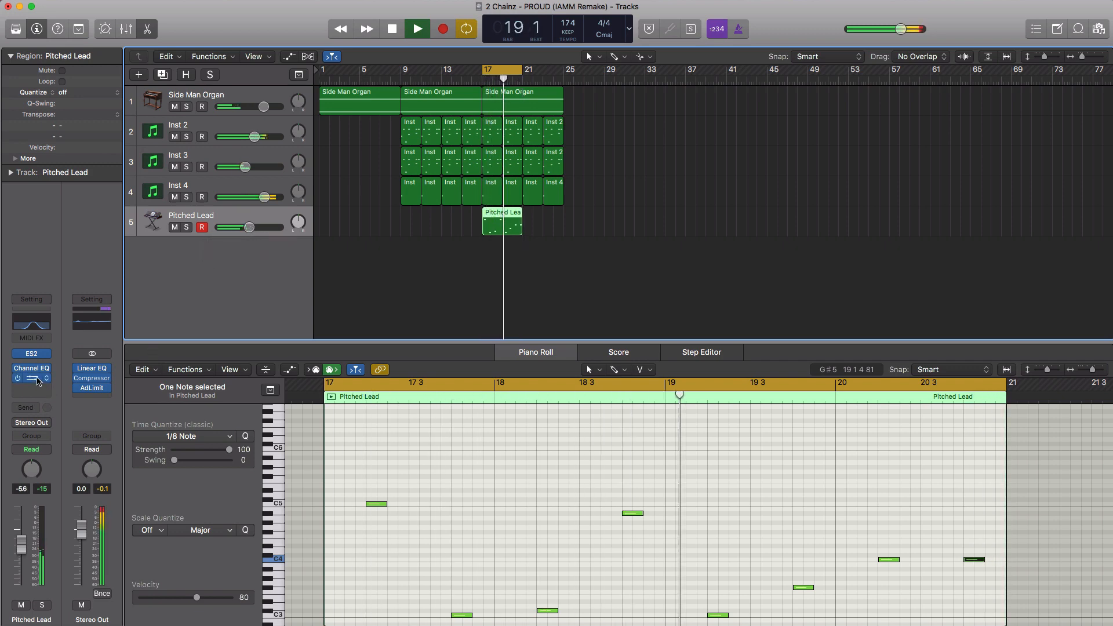
left_click(34, 378)
left_click_drag(199, 119, 194, 165)
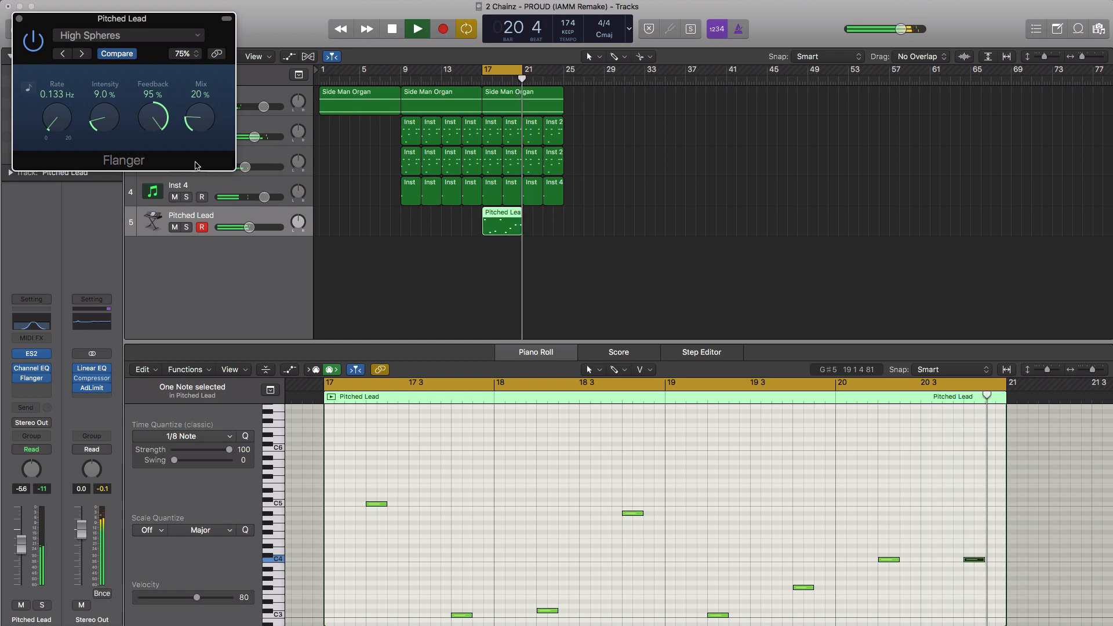
Step: Try the last two Pitched Lead notes at F#4, then return them to C4, auditioning the change in playback
key("space")
left_click_drag(847, 543, 967, 532)
key("space")
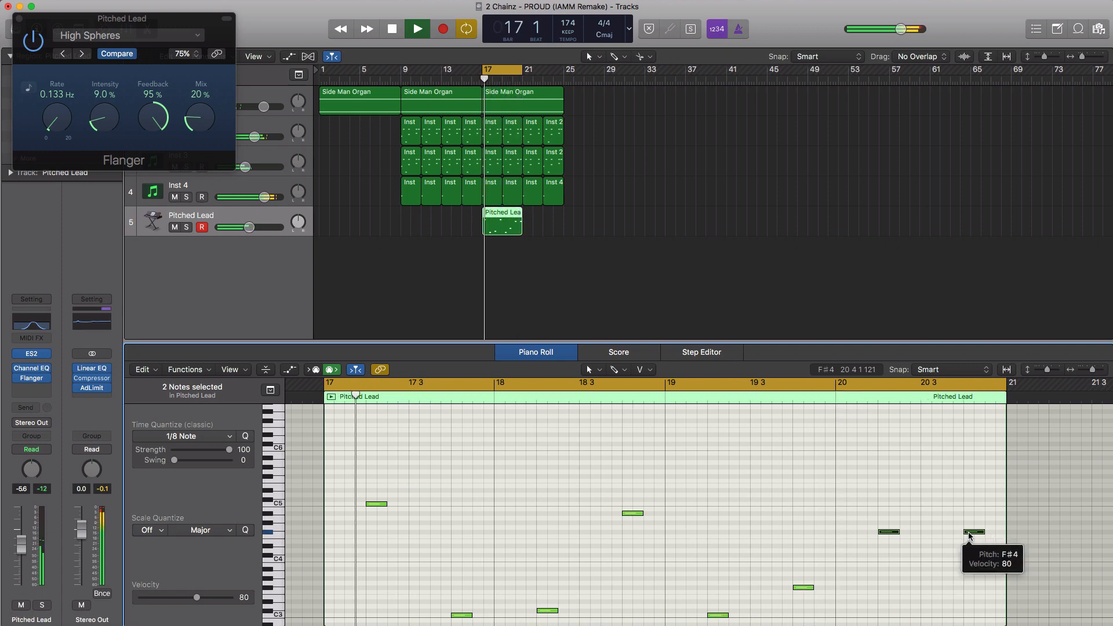
left_click_drag(890, 534, 890, 564)
left_click(890, 560)
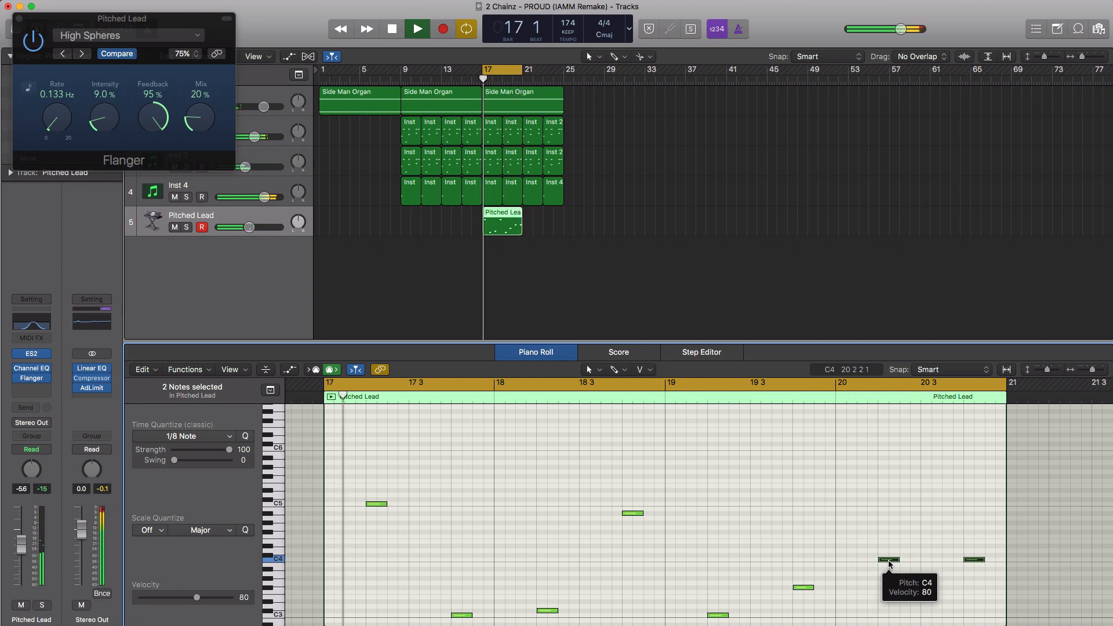
key("space")
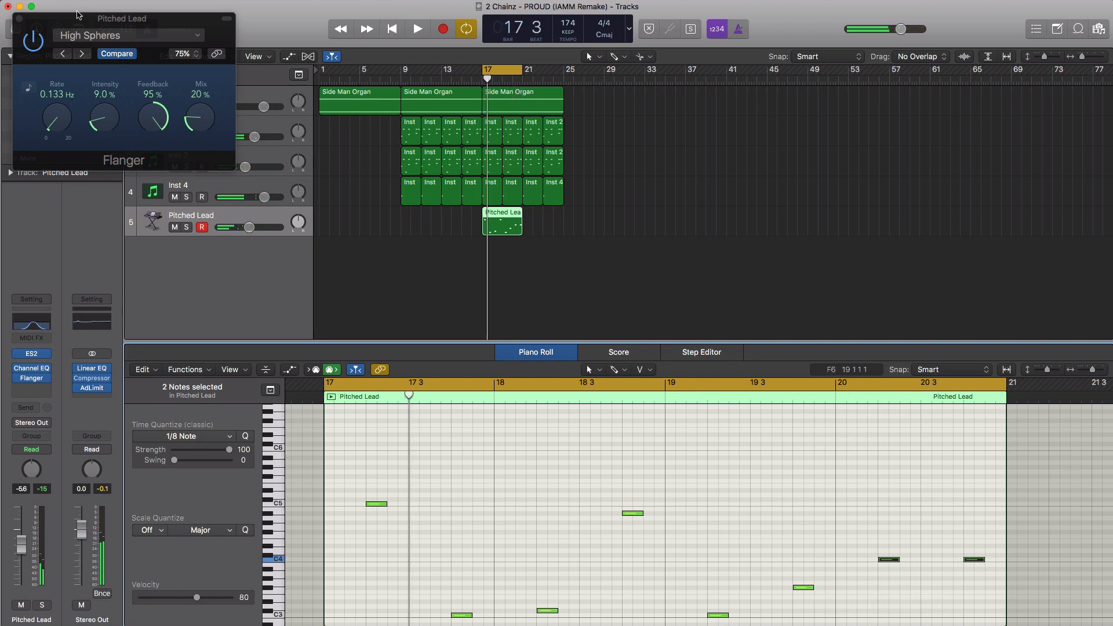
Step: Add a stereo Tape Delay after the Flanger on the Pitched Lead track
left_click(19, 19)
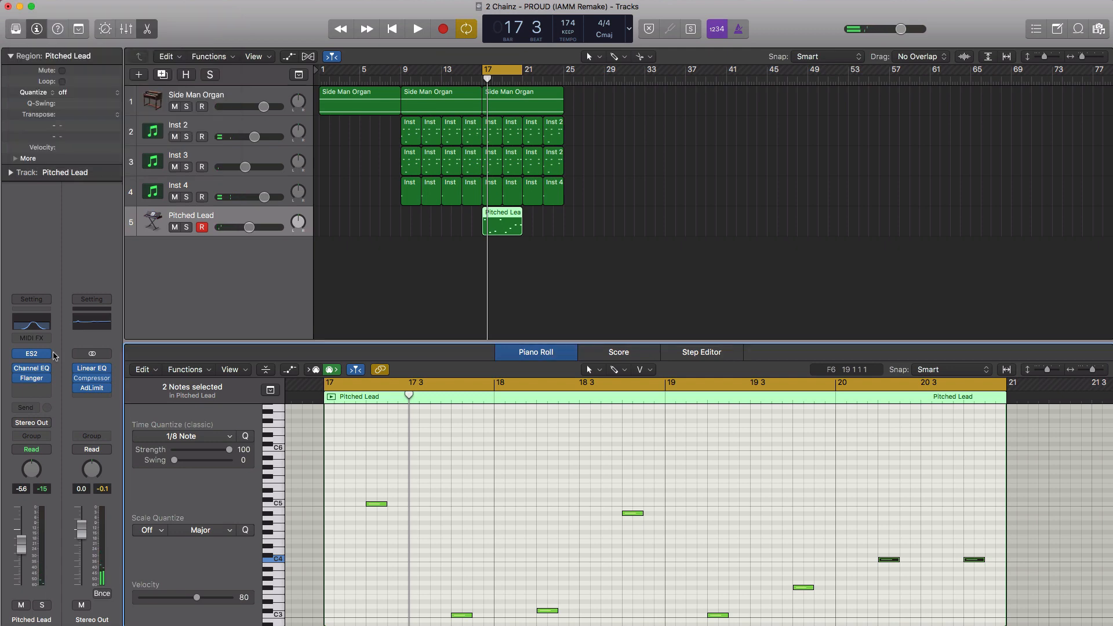
left_click(31, 388)
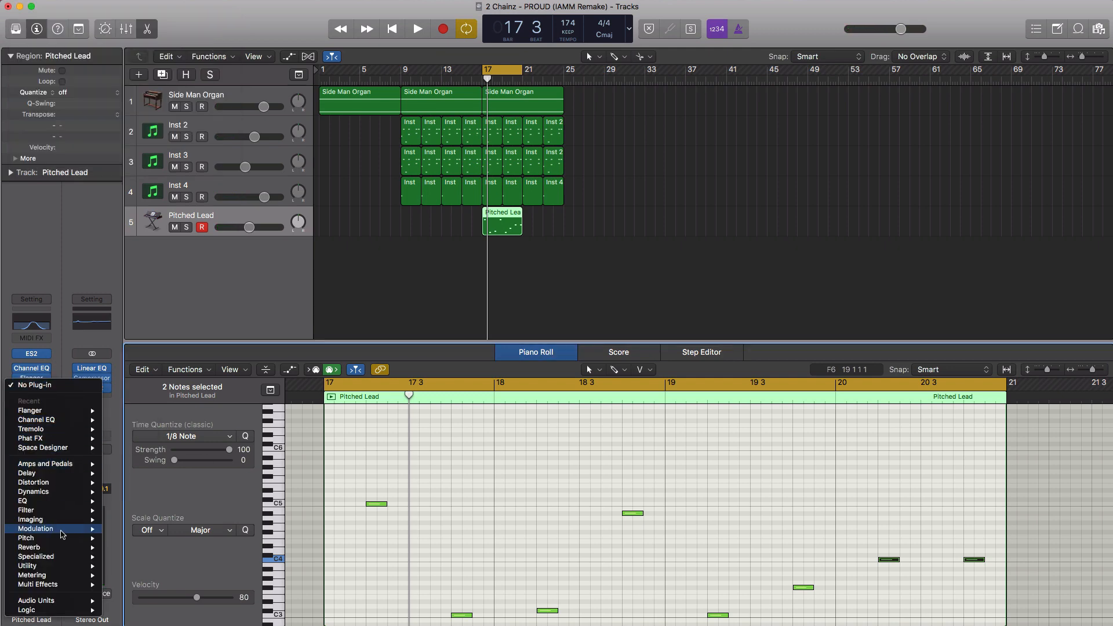
mouse_move(58, 474)
mouse_move(151, 519)
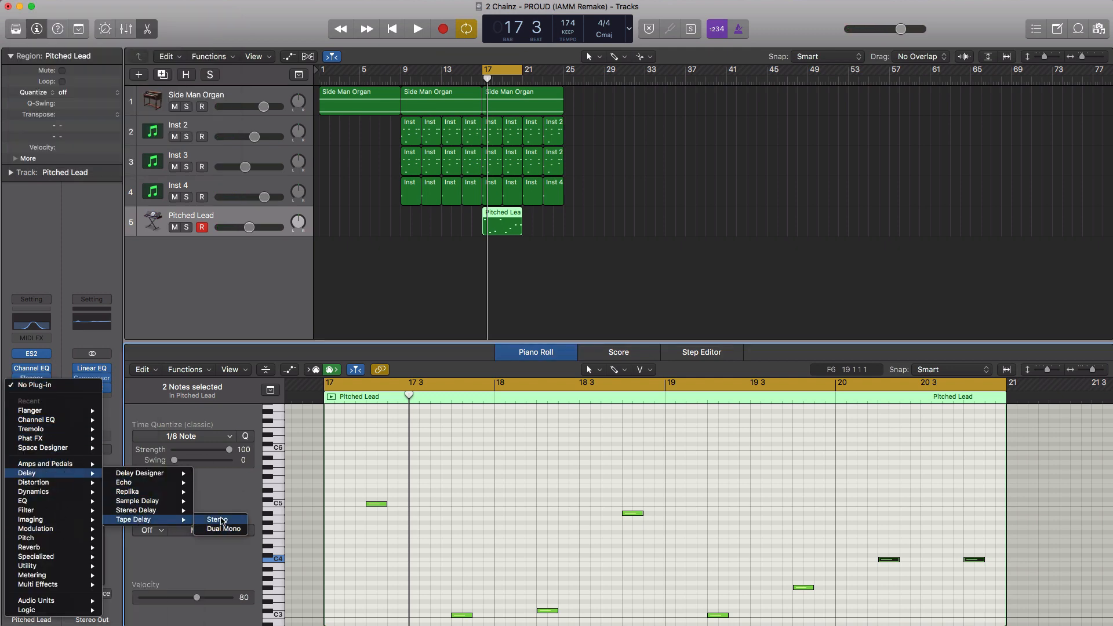
left_click(222, 520)
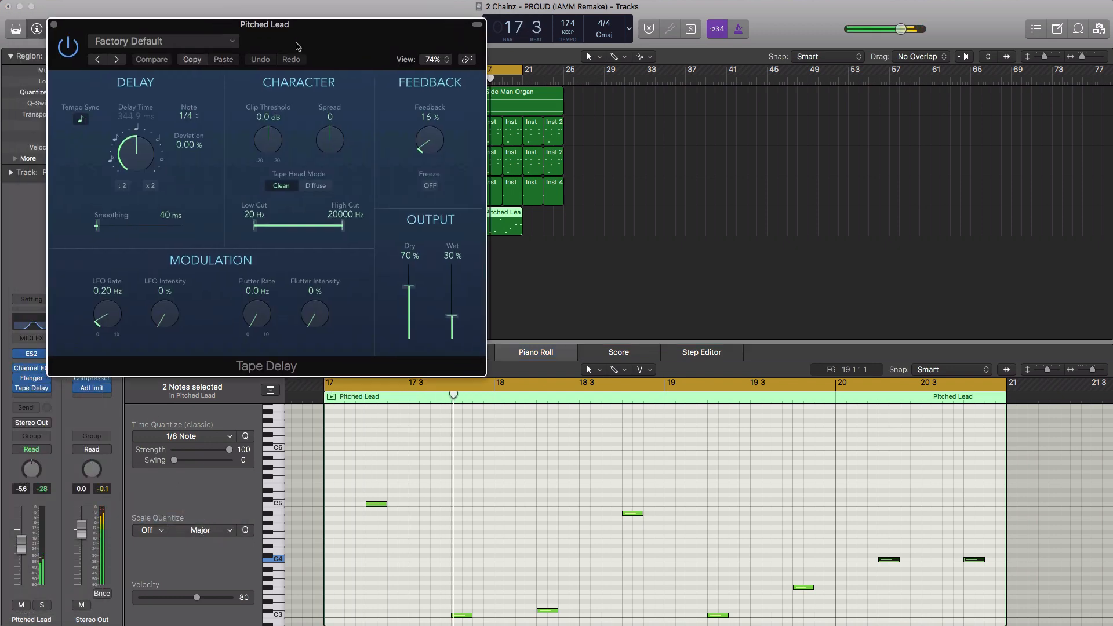
left_click_drag(296, 47, 390, 65)
Step: Load the EDM Delay preset in the Tape Delay and audition it in playback
left_click(255, 59)
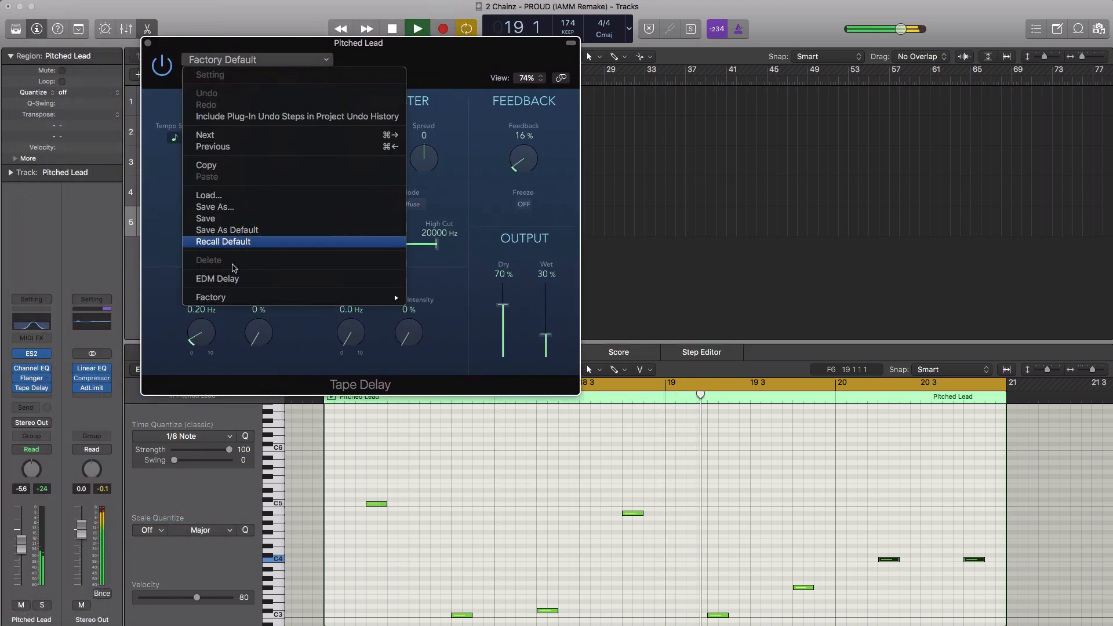
left_click(231, 242)
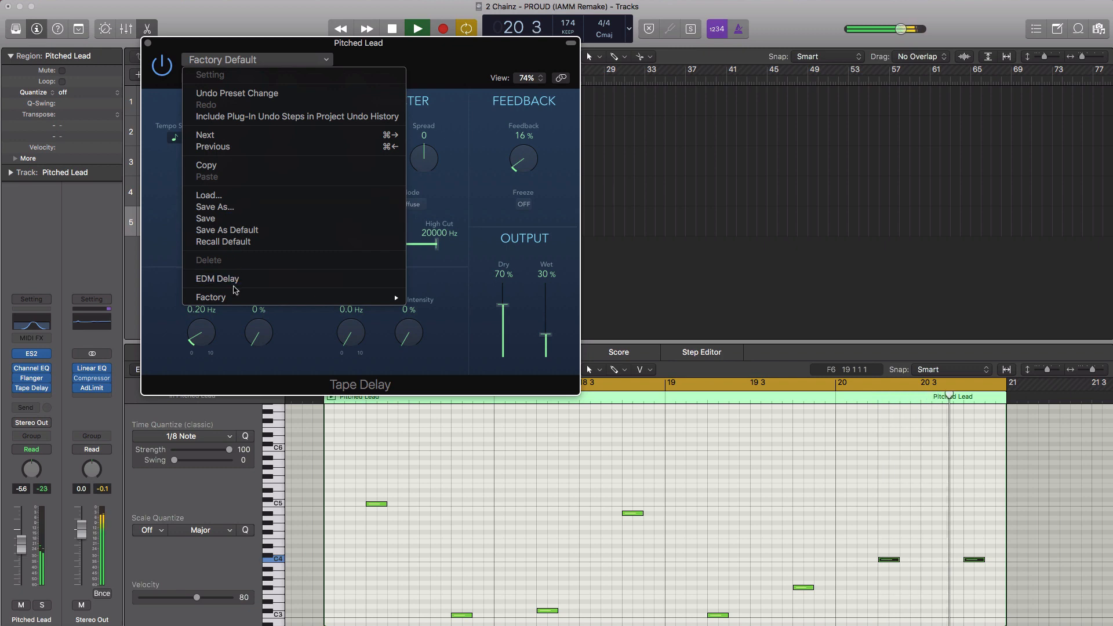
left_click(234, 279)
key("space")
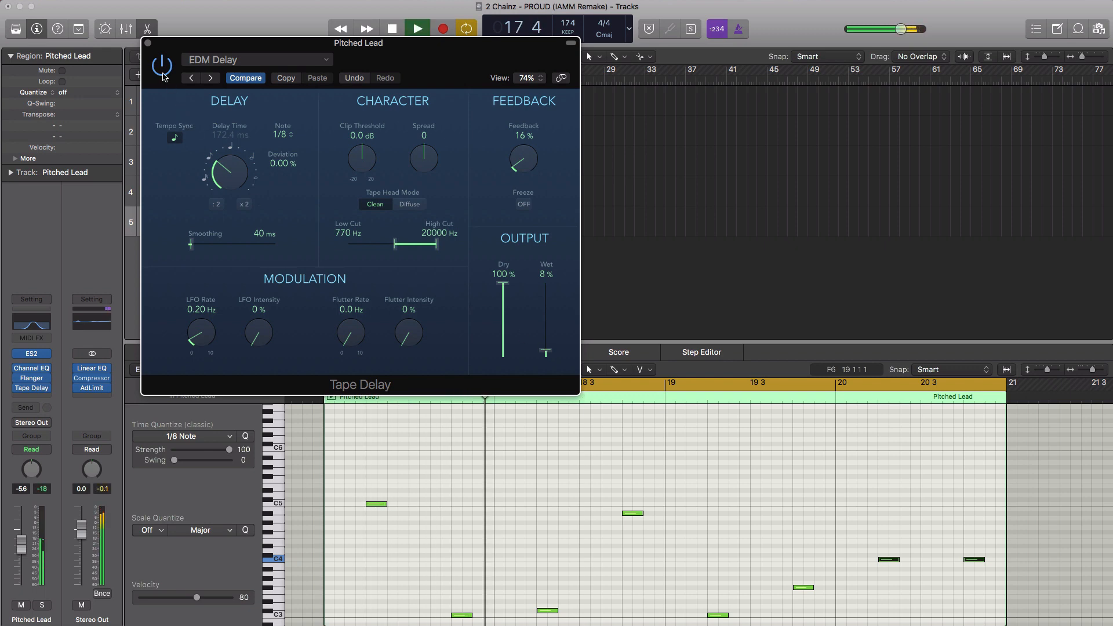
Step: Close the Tape Delay and raise the Pitched Lead volume to -4.2 dB while the loop plays
left_click(148, 43)
left_click_drag(250, 227, 254, 226)
left_click(254, 227)
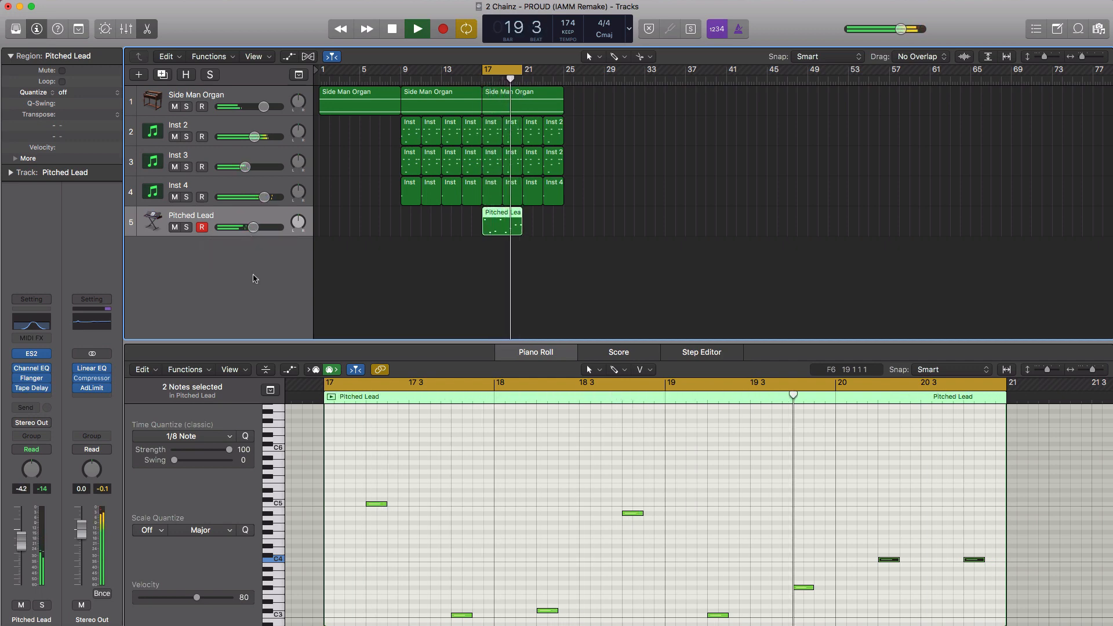
key("space")
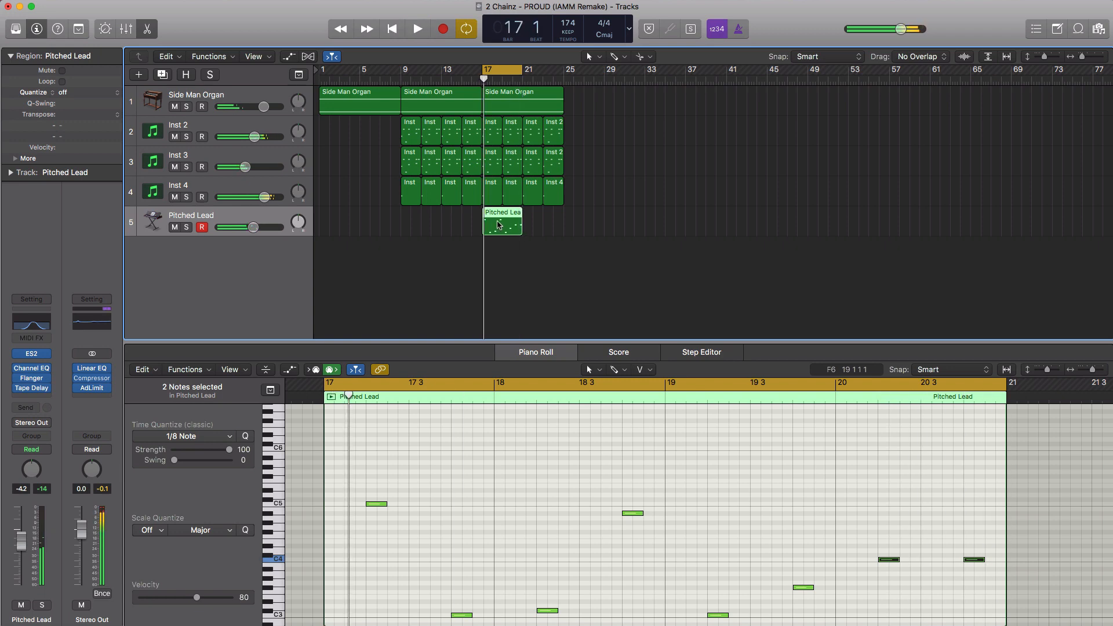
Step: Copy the Pitched Lead region to bar 21, duplicate all tracks' bars 17–25 at bar 25, and extend the cycle range to bar 25
left_click_drag(544, 228, 501, 220)
left_click_drag(599, 260, 572, 96)
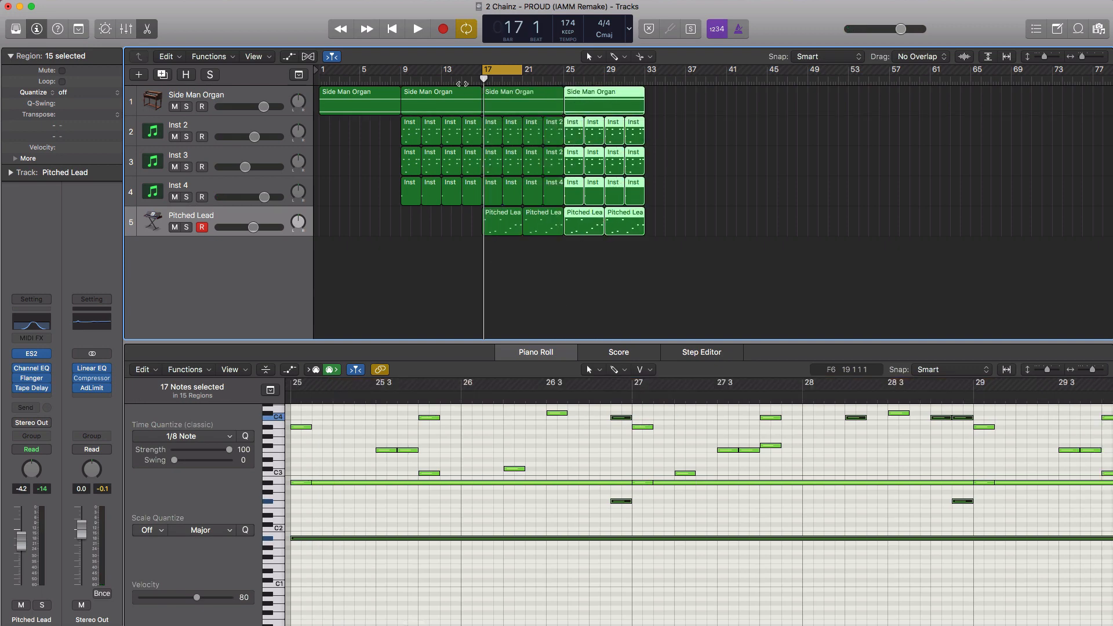
left_click_drag(517, 73, 563, 73)
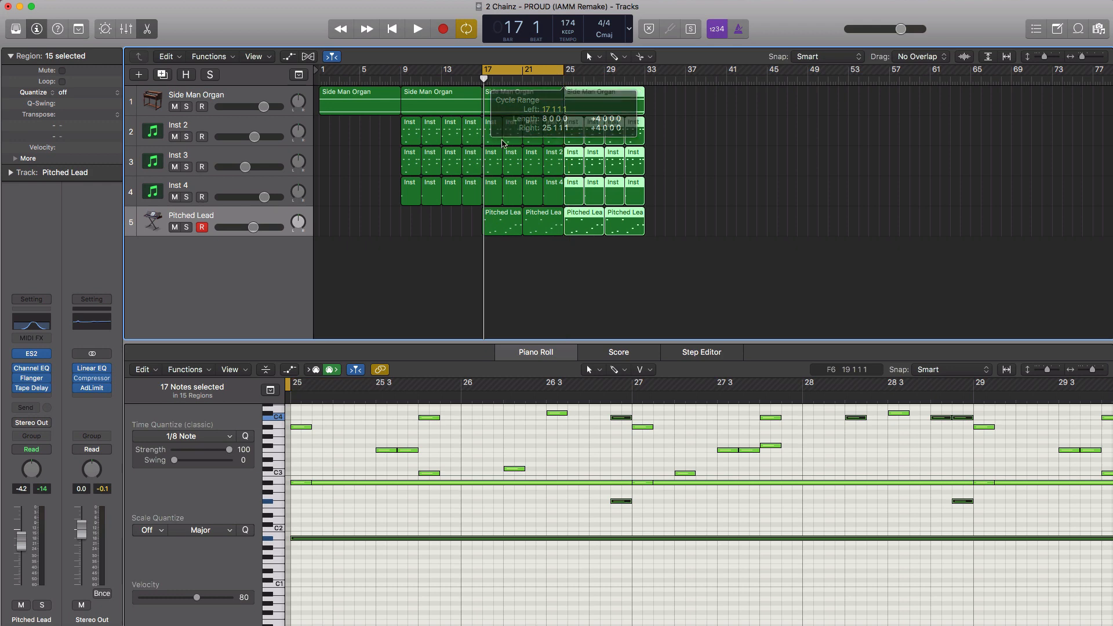
Step: Create one new software instrument track and load the EXS24 sampler on it
left_click(142, 78)
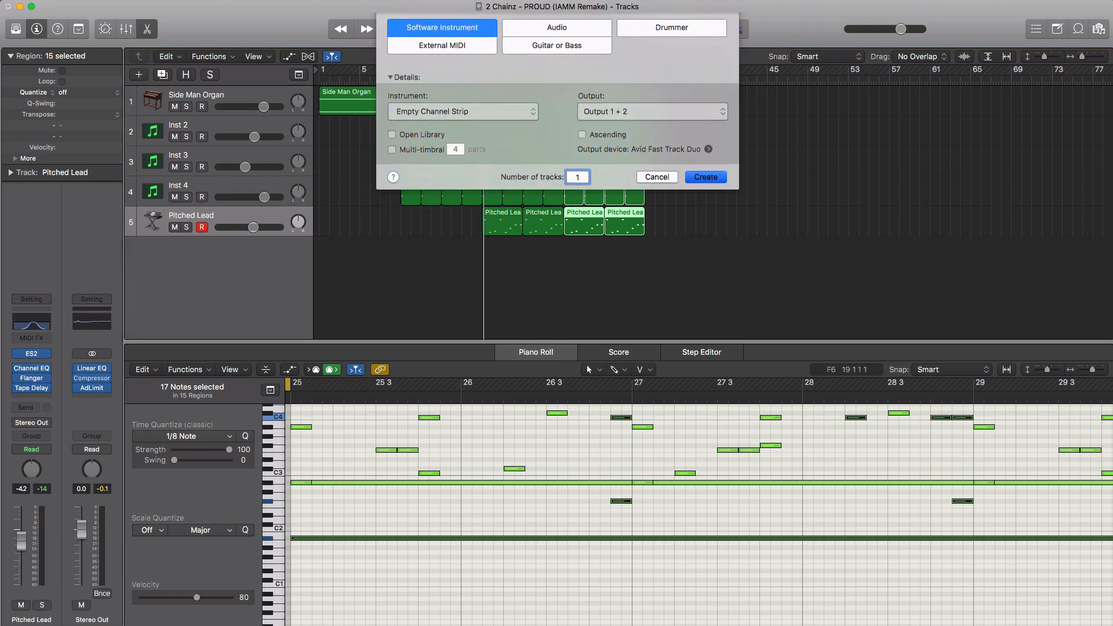
key("Return")
left_click(46, 367)
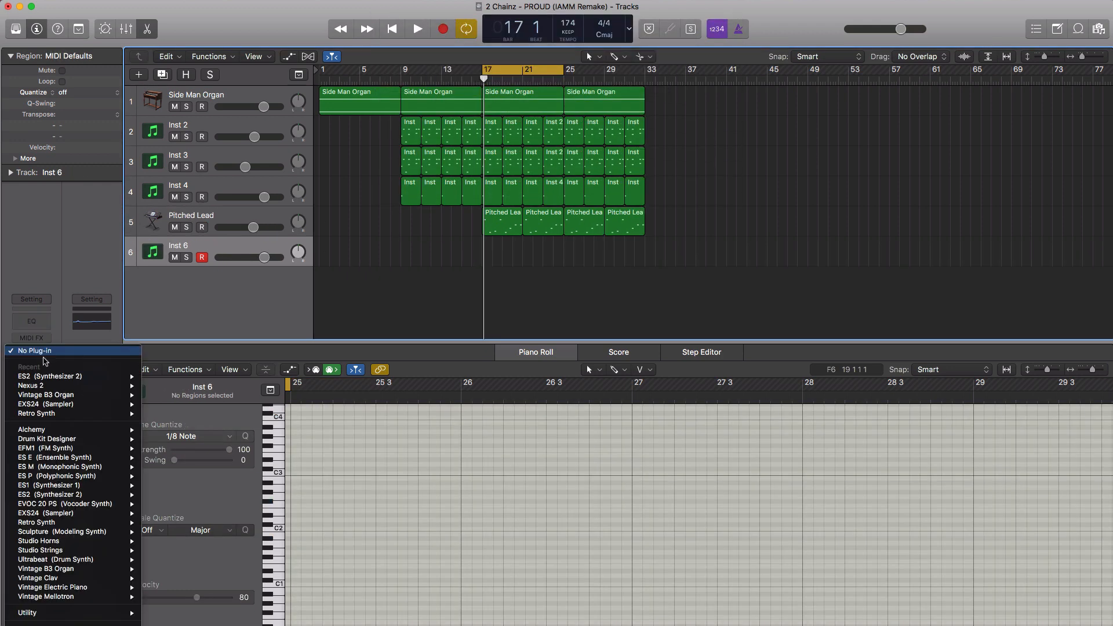
left_click(172, 417)
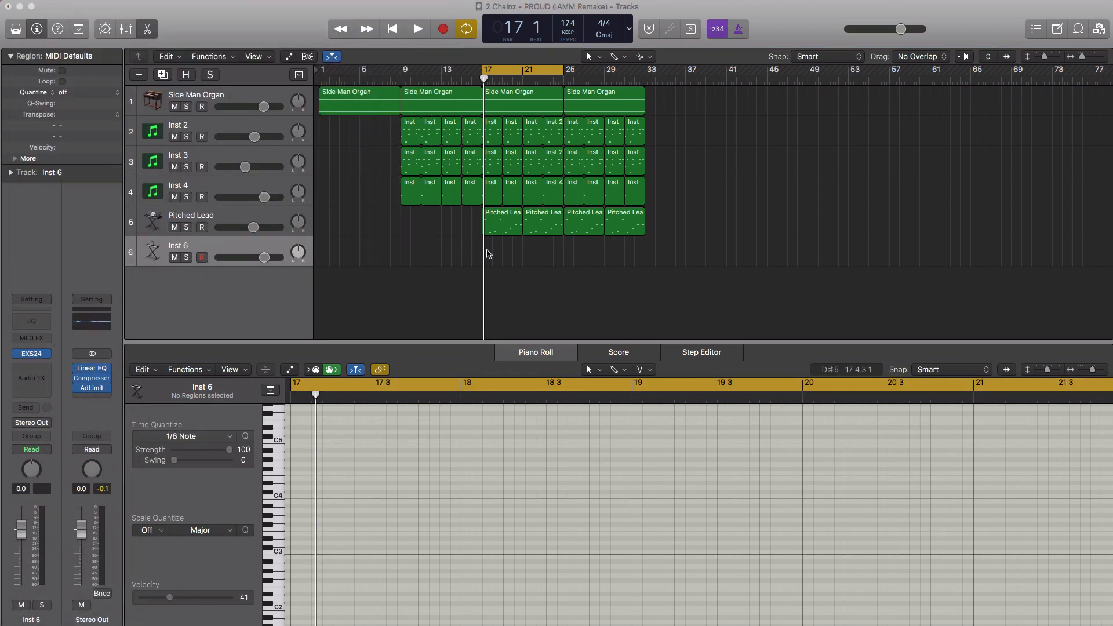
Step: Create an empty MIDI region on the new EXS24 track spanning bars 17 to 21
left_click(491, 261)
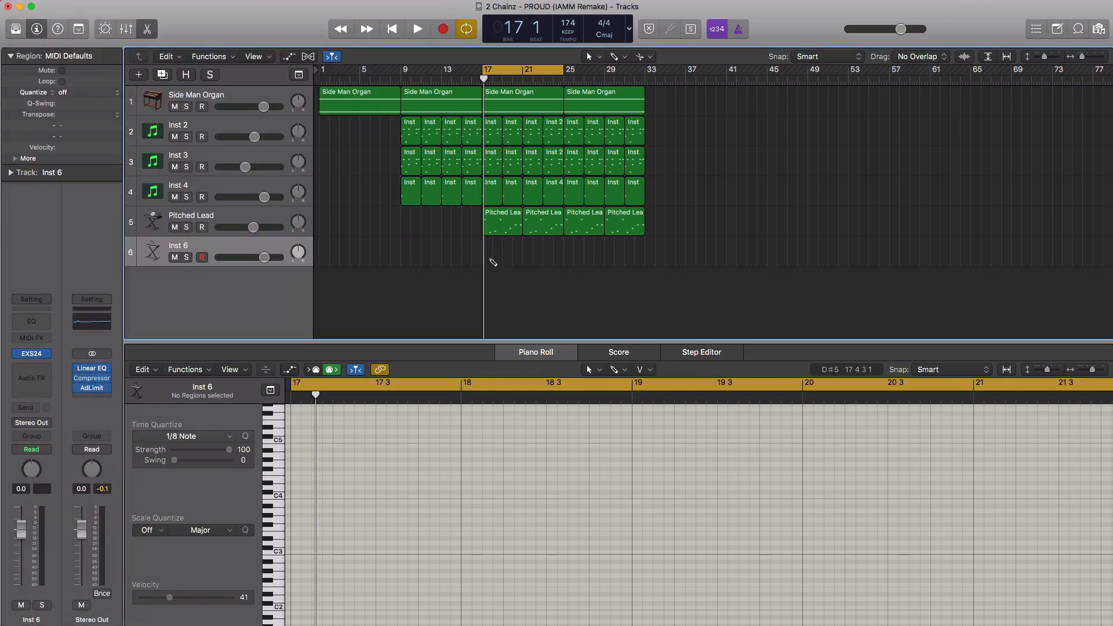
left_click(491, 262)
left_click_drag(499, 260, 519, 260)
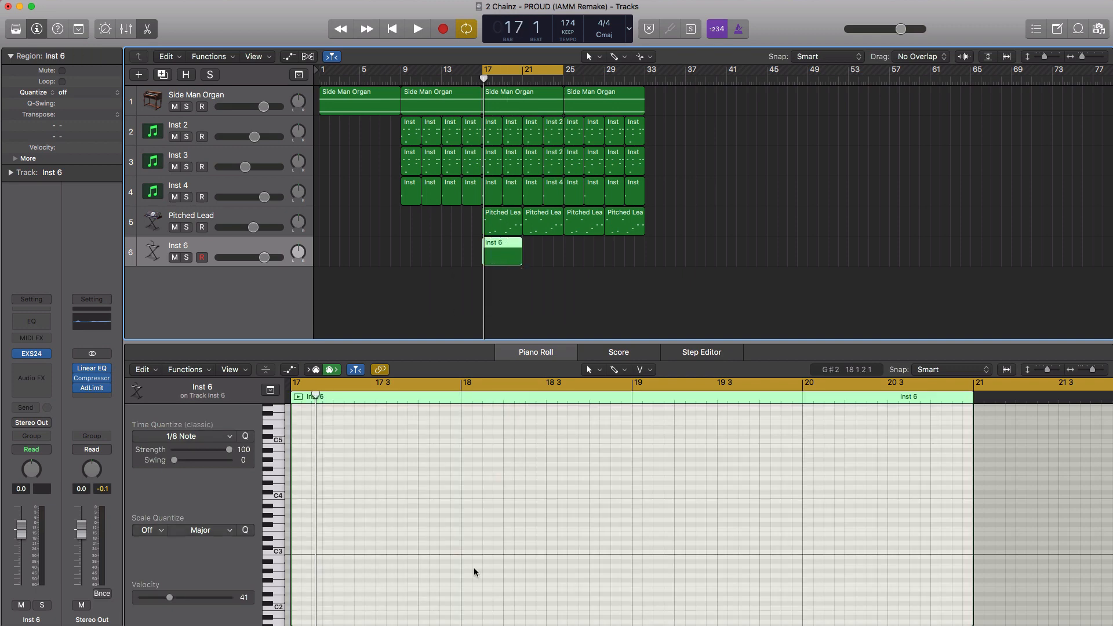
Step: Load the proud drum kit sampler instrument into the new track's EXS24
scroll(474, 572, "down", 3)
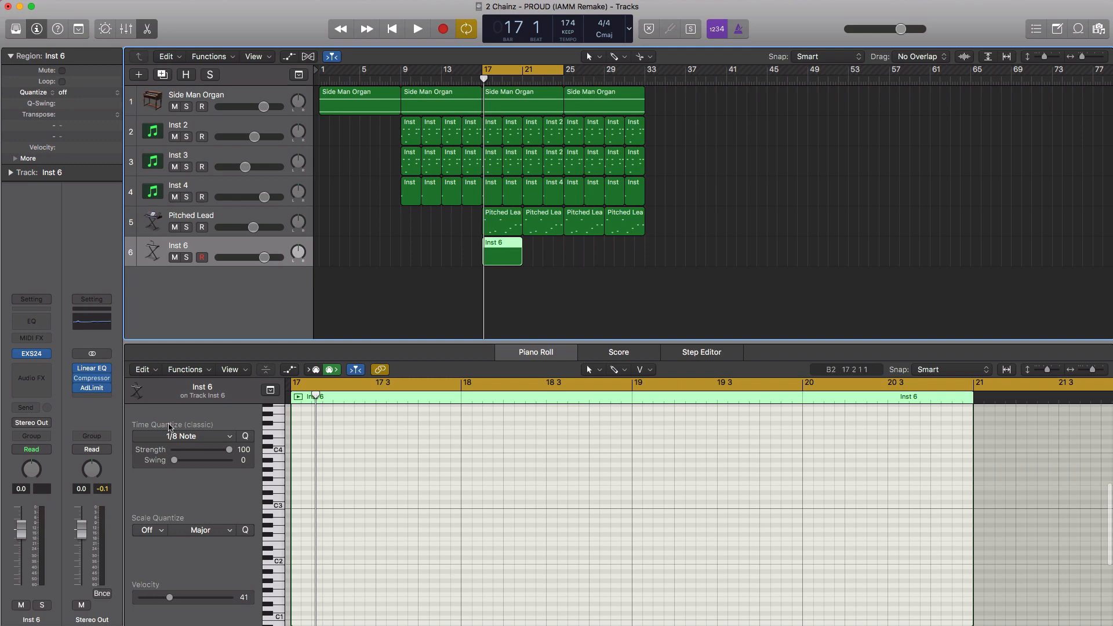
left_click(32, 355)
left_click(307, 75)
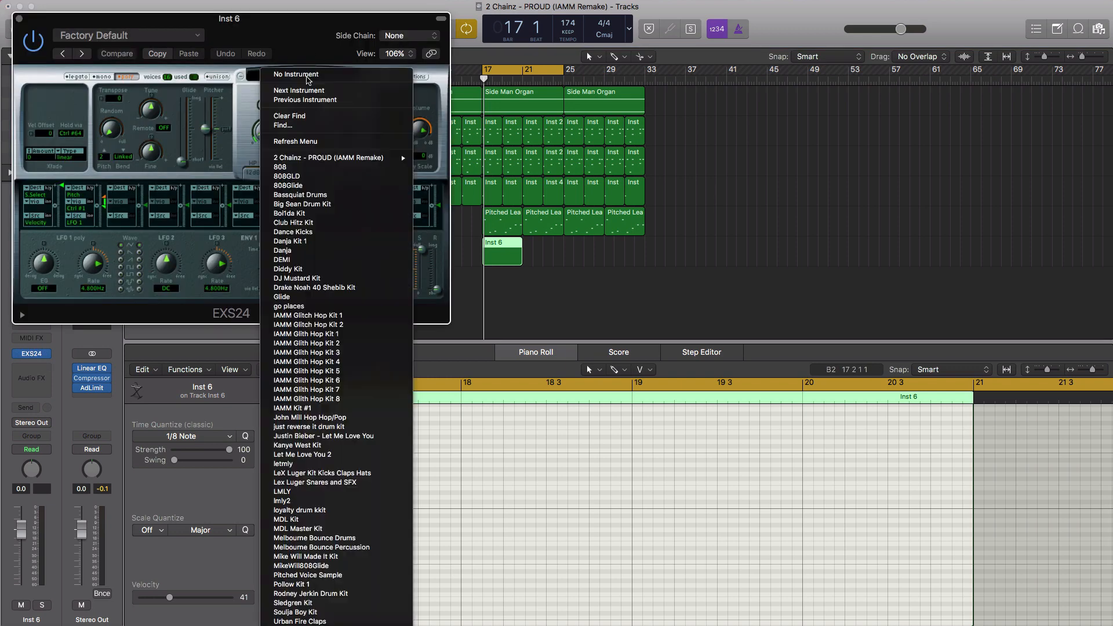
left_click(447, 159)
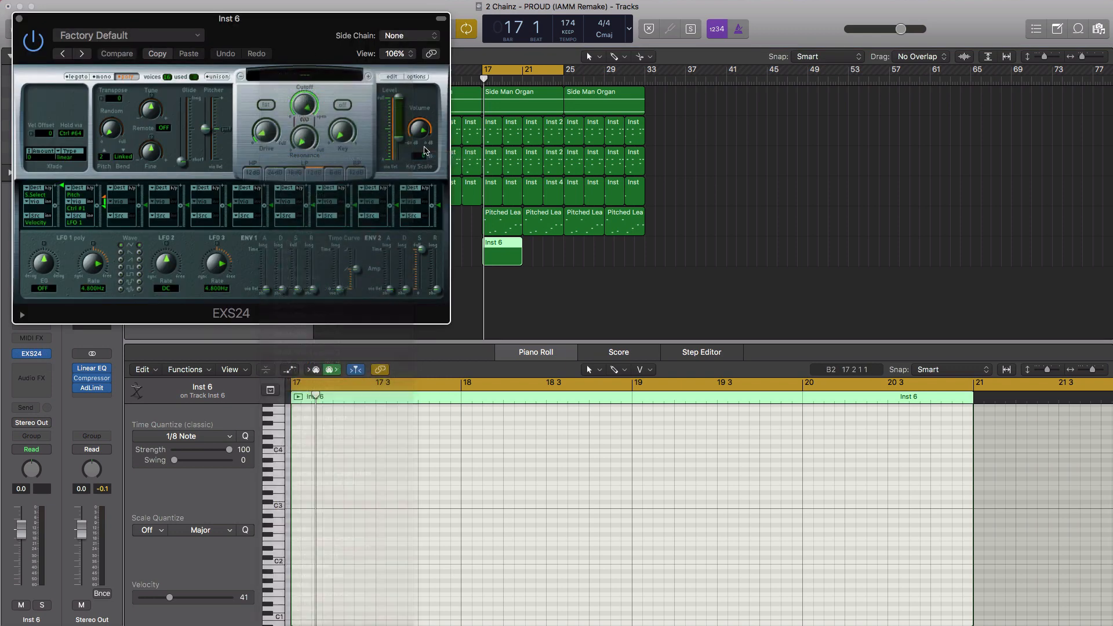
left_click(19, 20)
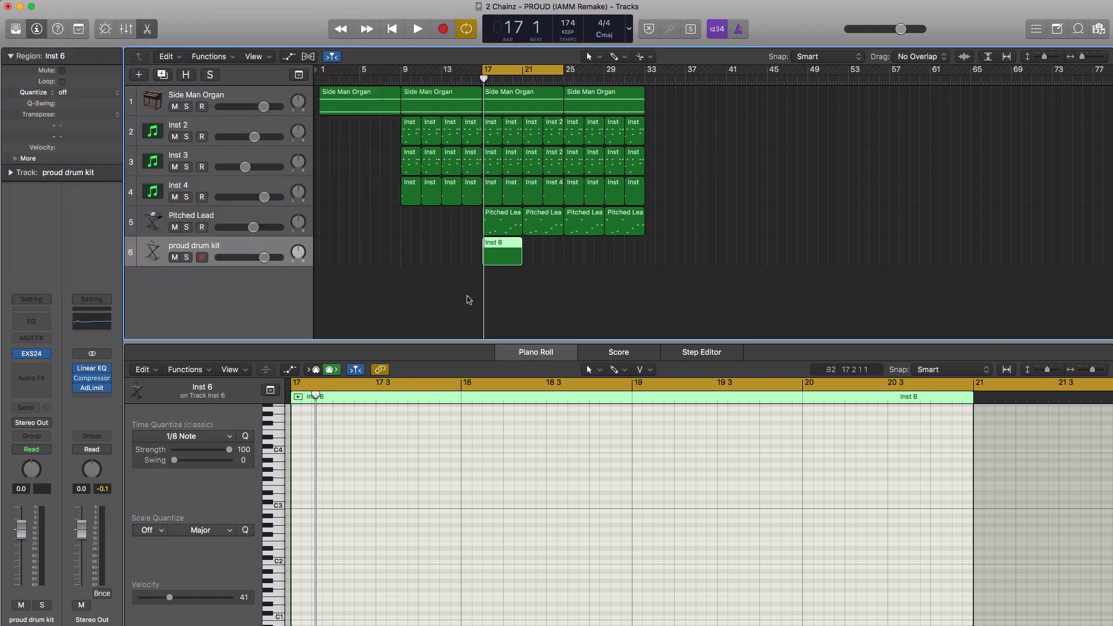
Step: Shorten the cycle range to bars 17–21 and start playback
left_click_drag(487, 77, 522, 79)
key("space")
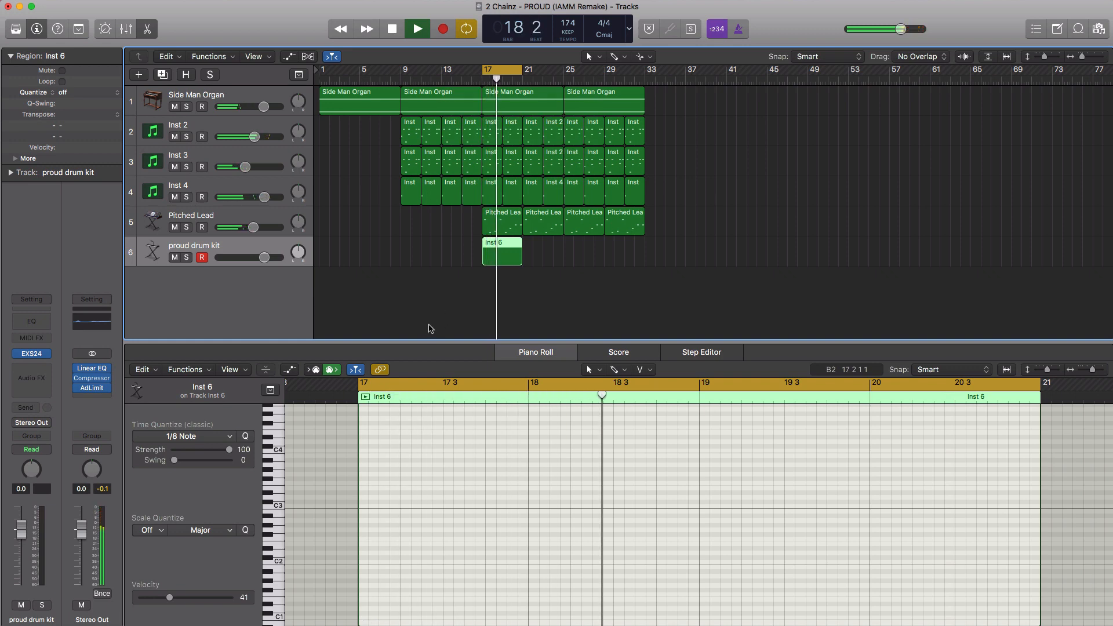
Step: Draw six C#1 notes in the drum kit's Inst 6 region at 17 3, 18 1 3, 18 3, 19 3, 19 4 3 and 20 3
key("space")
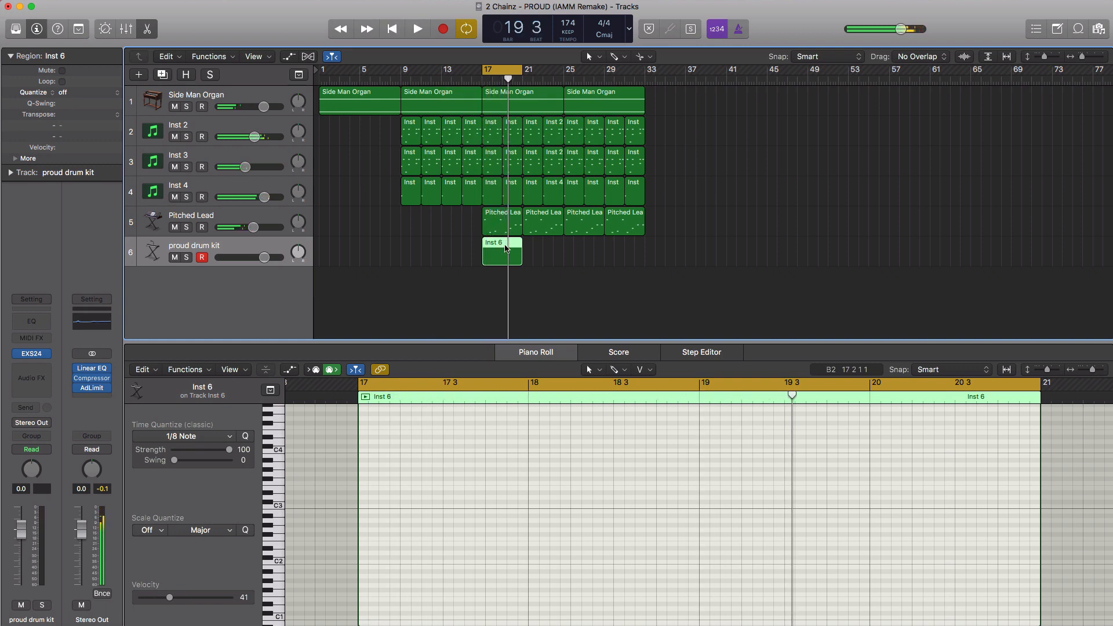
left_click(449, 583, "super")
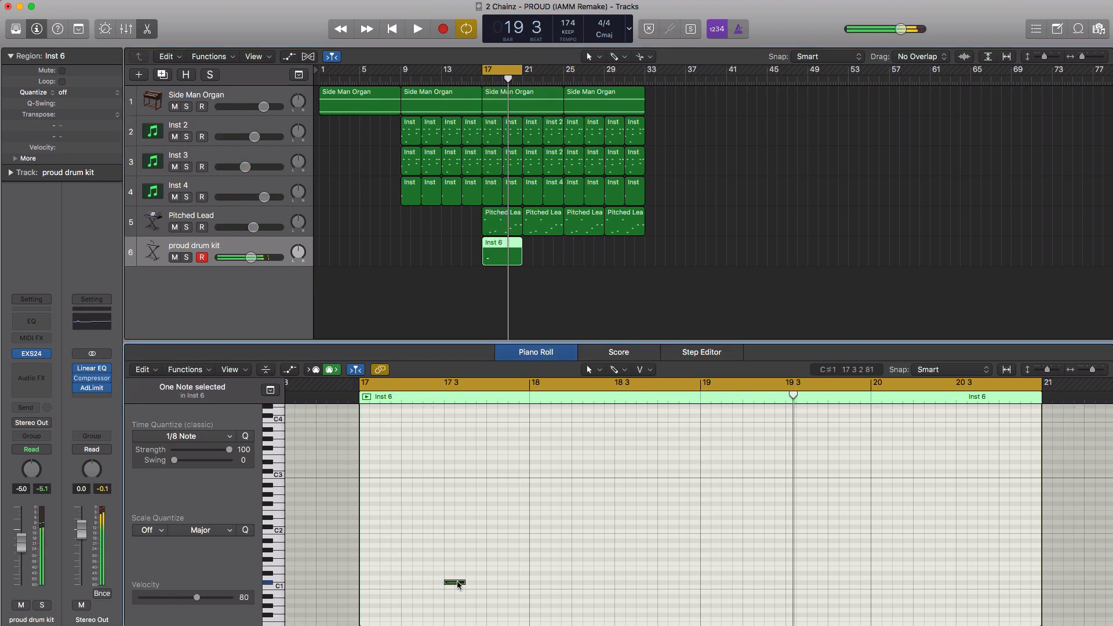
key("space")
left_click(455, 582)
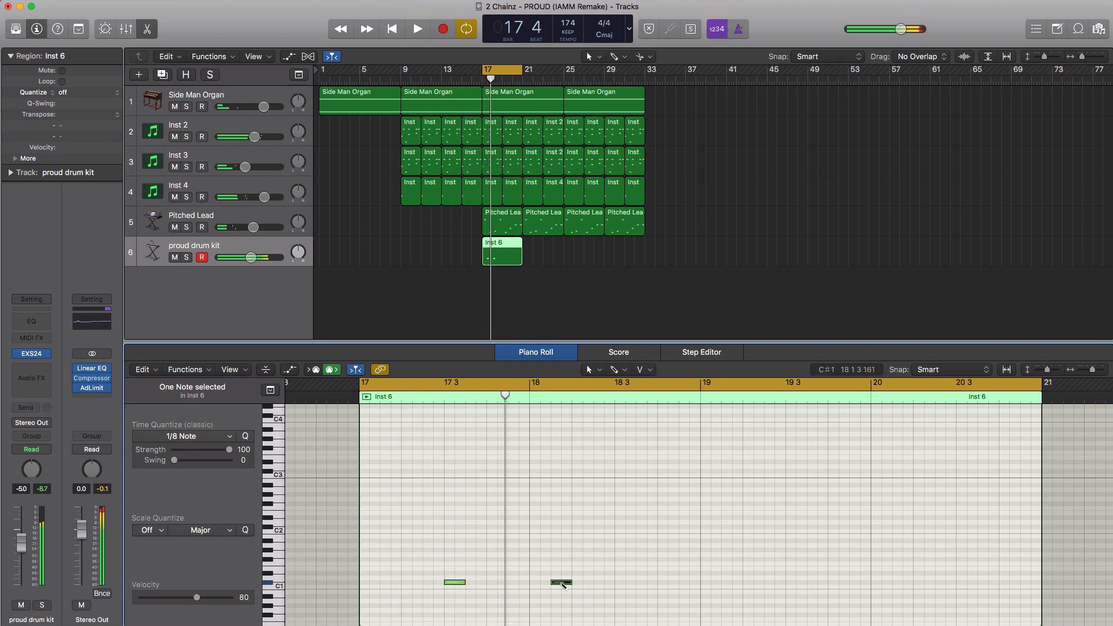
key("space")
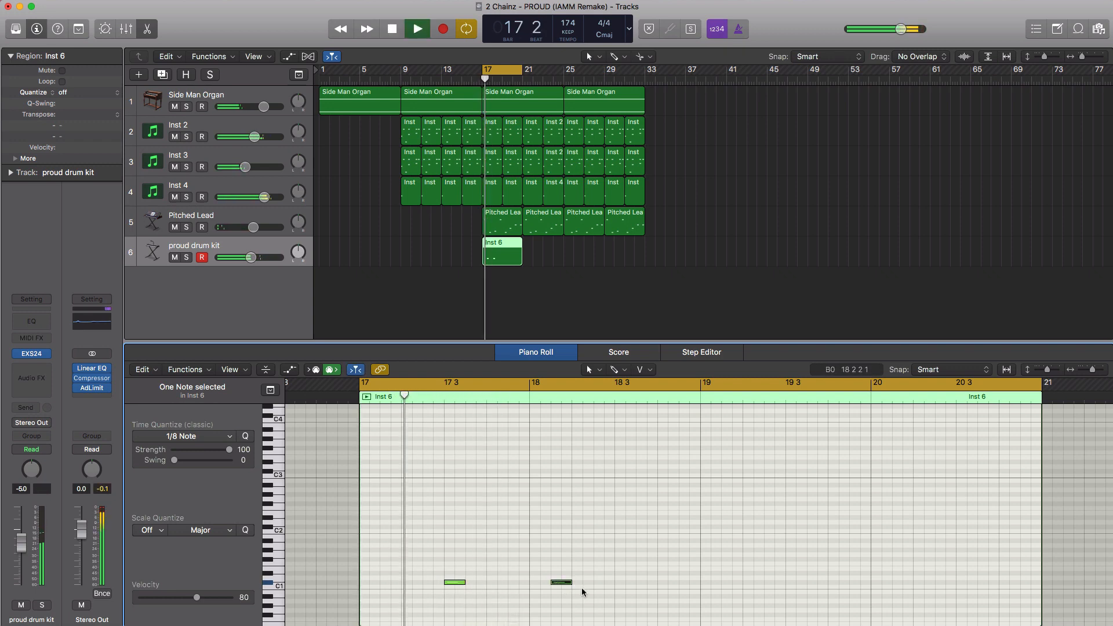
left_click(624, 583, "super")
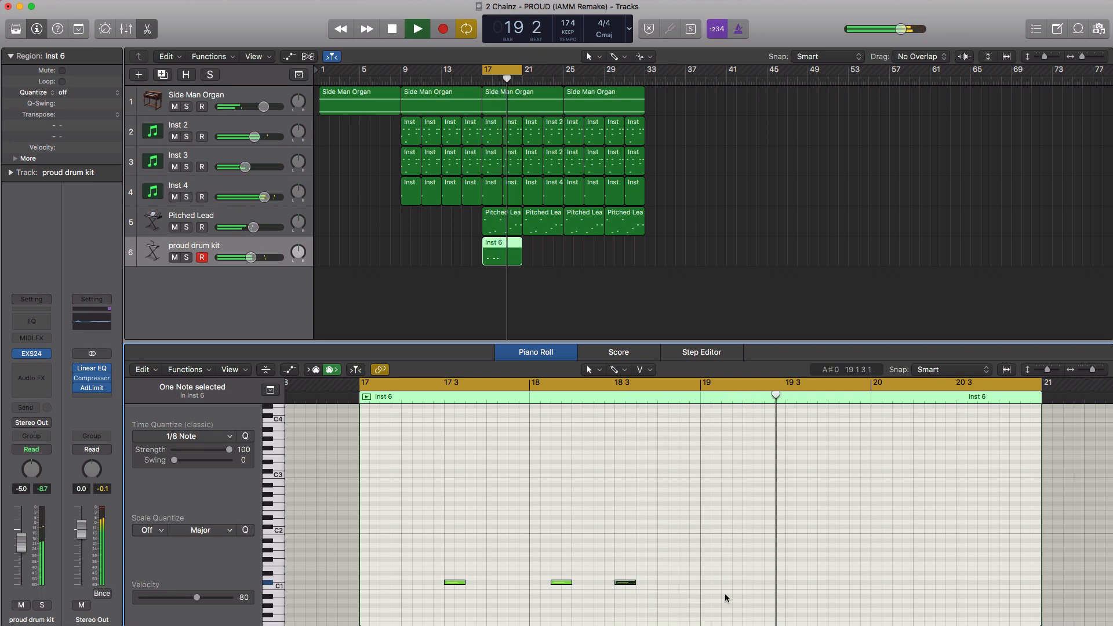
key("space")
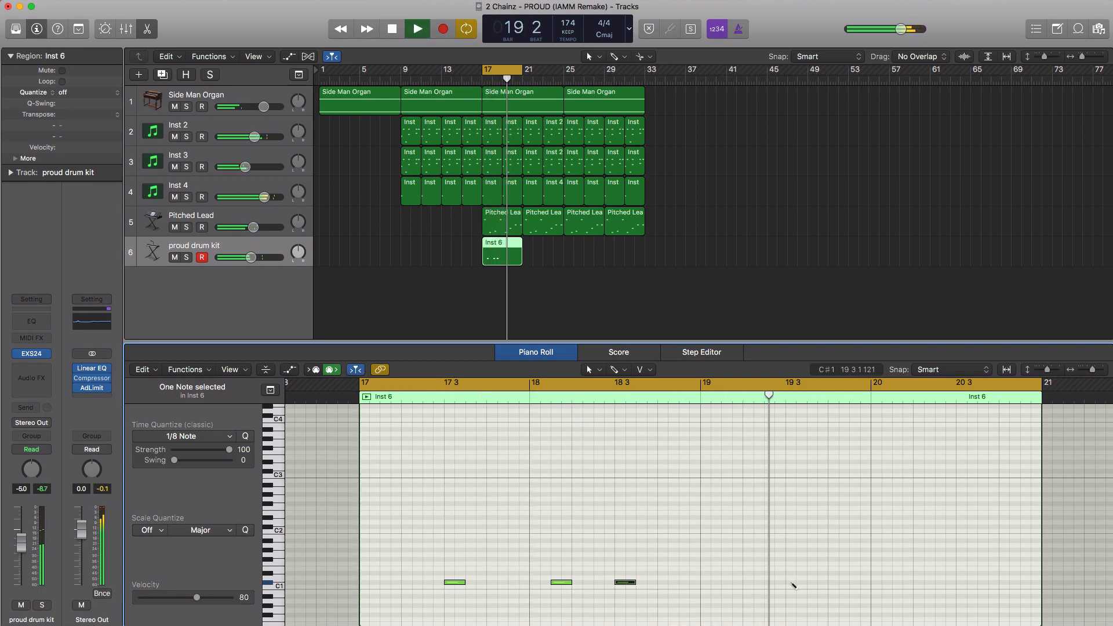
left_click(858, 583, "super")
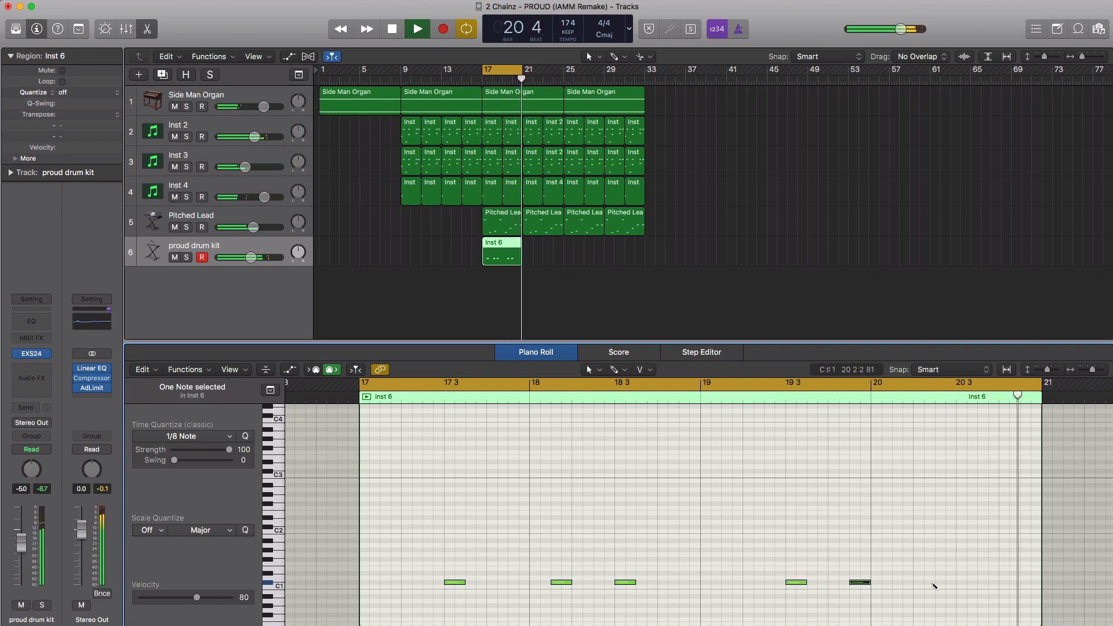
left_click(959, 583, "super")
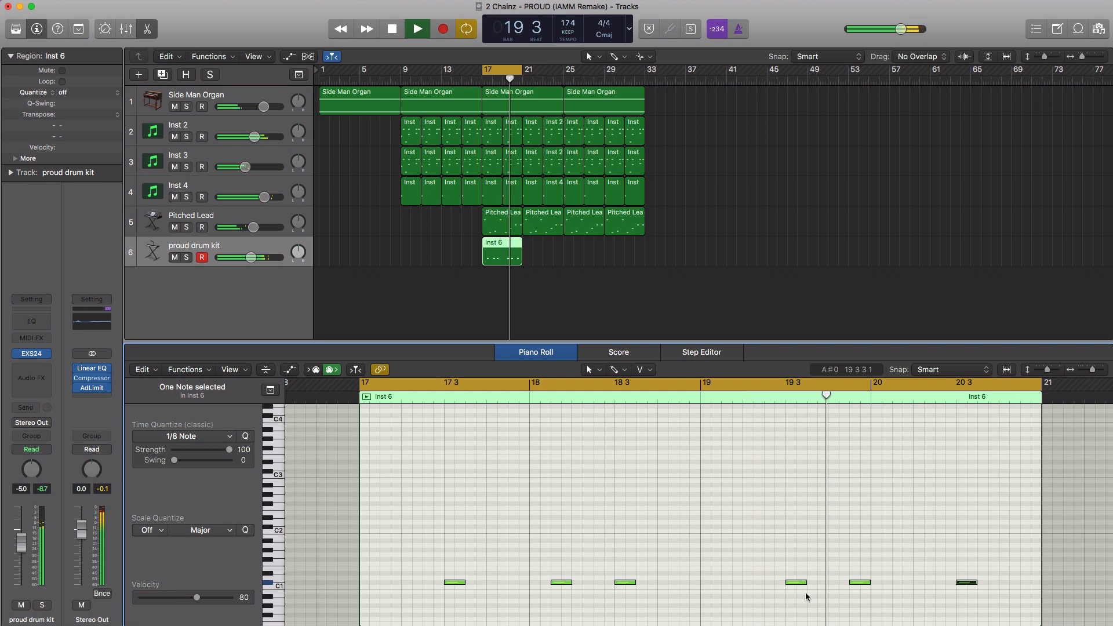
Step: Move the C#1 note at 19 4 3 to 20 1 3 and set the proud drum kit track's volume to -4.7 dB
key("space")
left_click_drag(864, 583, 907, 584)
key("space")
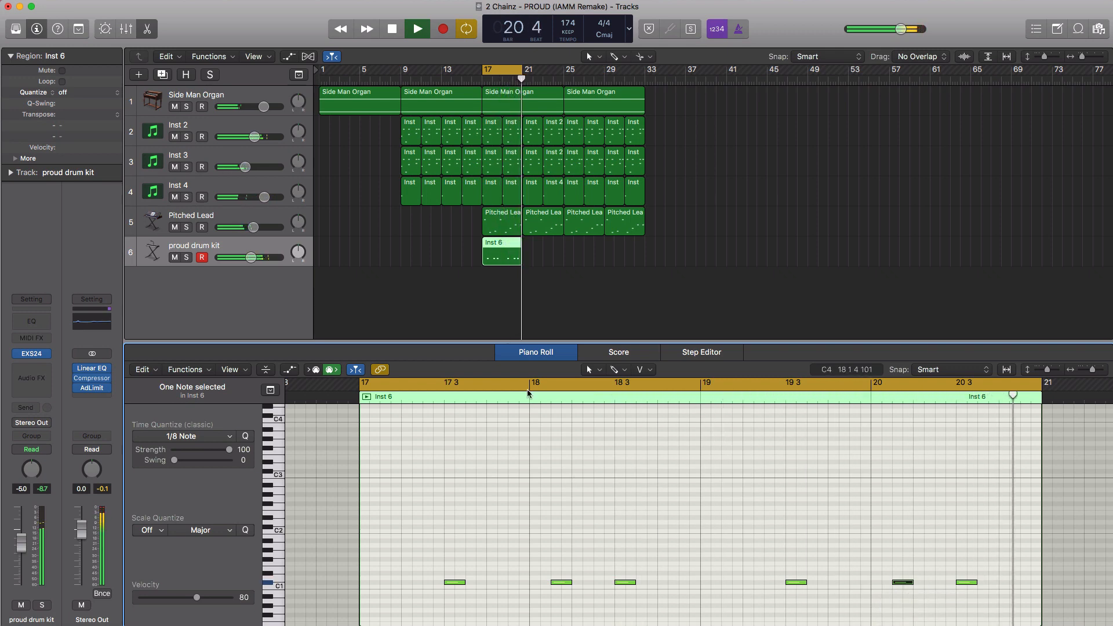
left_click_drag(251, 258, 252, 260)
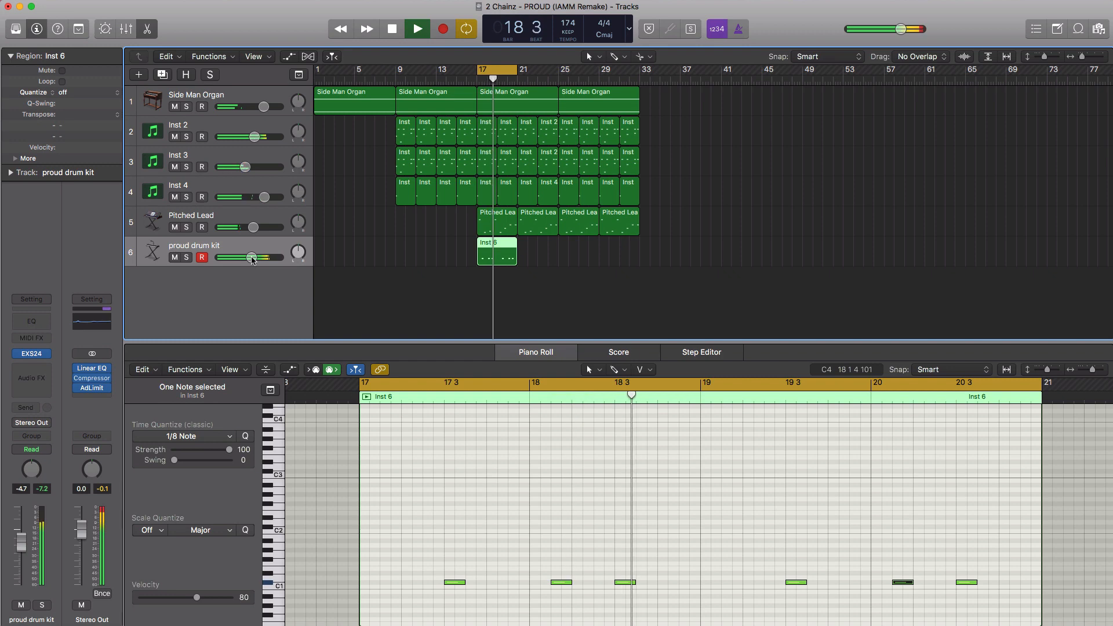
key("space")
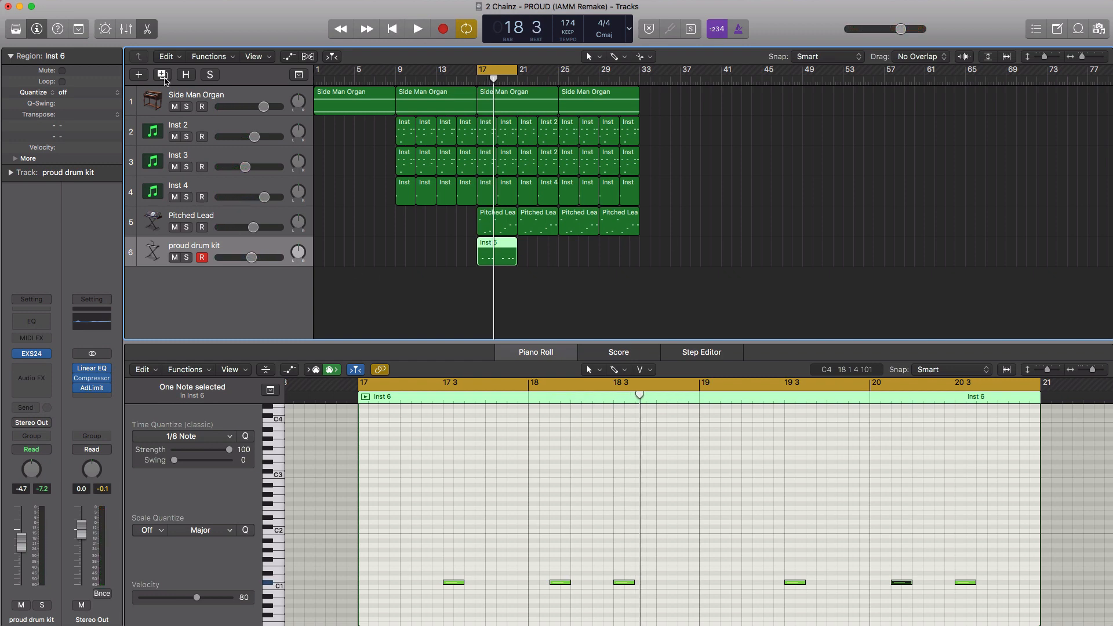
Step: Duplicate the proud drum kit track and create an empty MIDI region on the copy spanning bars 17 to 21
left_click(163, 76)
left_click(481, 283)
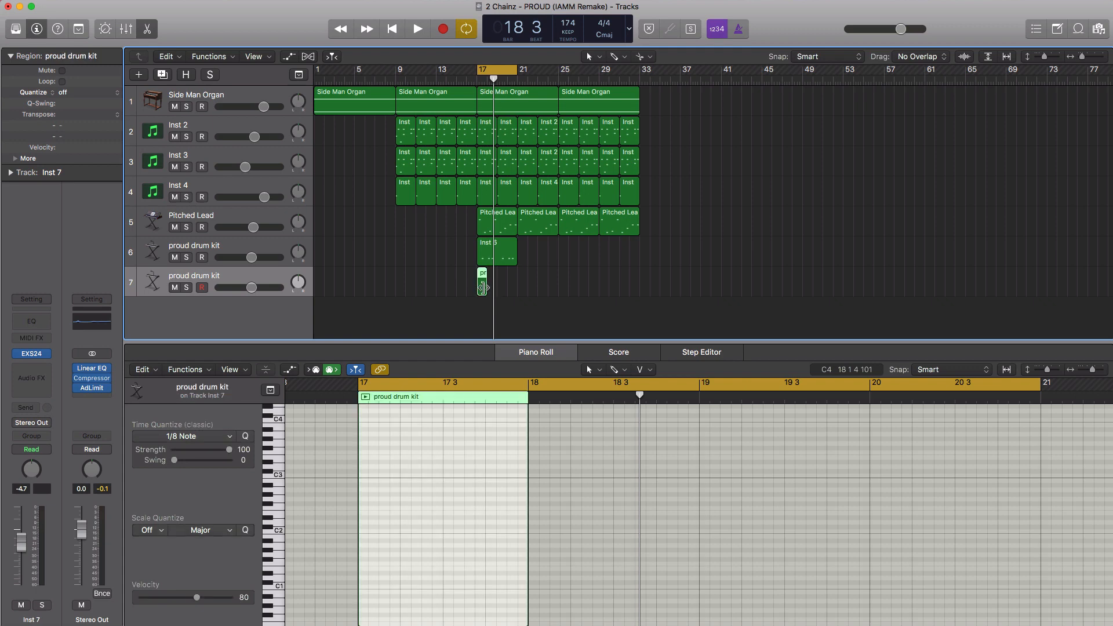
left_click_drag(490, 288, 507, 291)
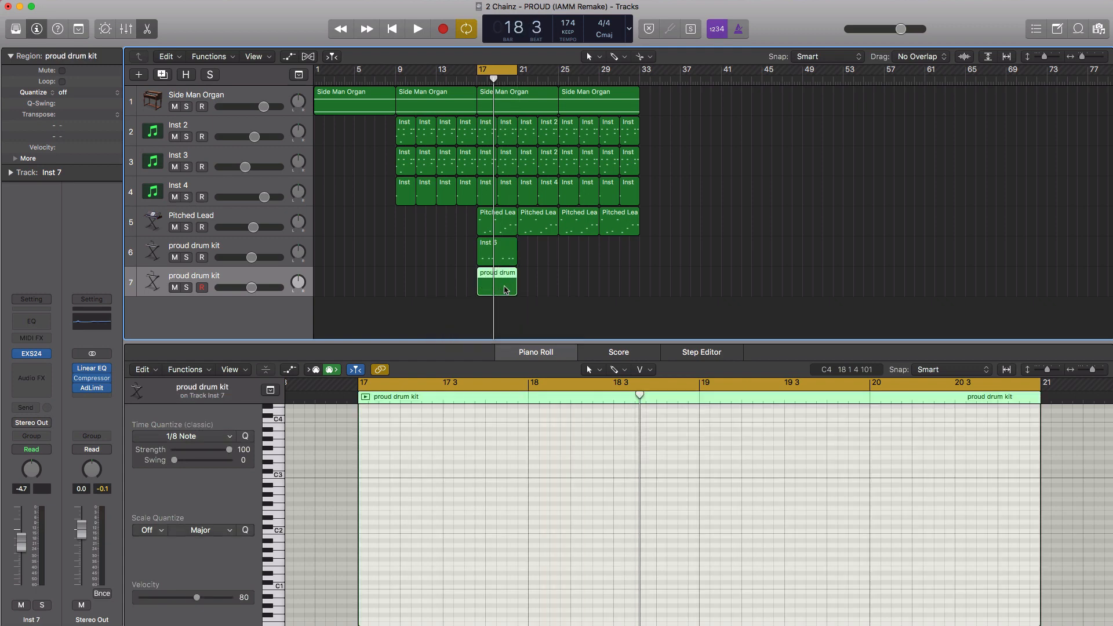
double_click(504, 290)
double_click(504, 290)
Step: Paint continuous D#1 eighth notes across the whole region from bar 17 to 21 with the Brush tool
left_click(608, 371)
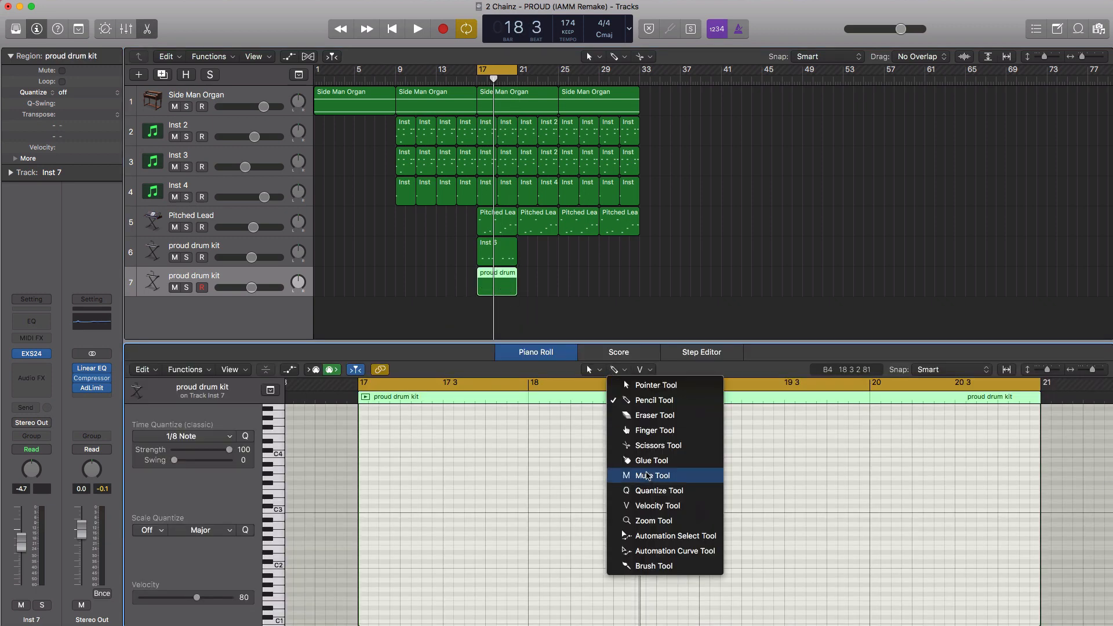
left_click(648, 566)
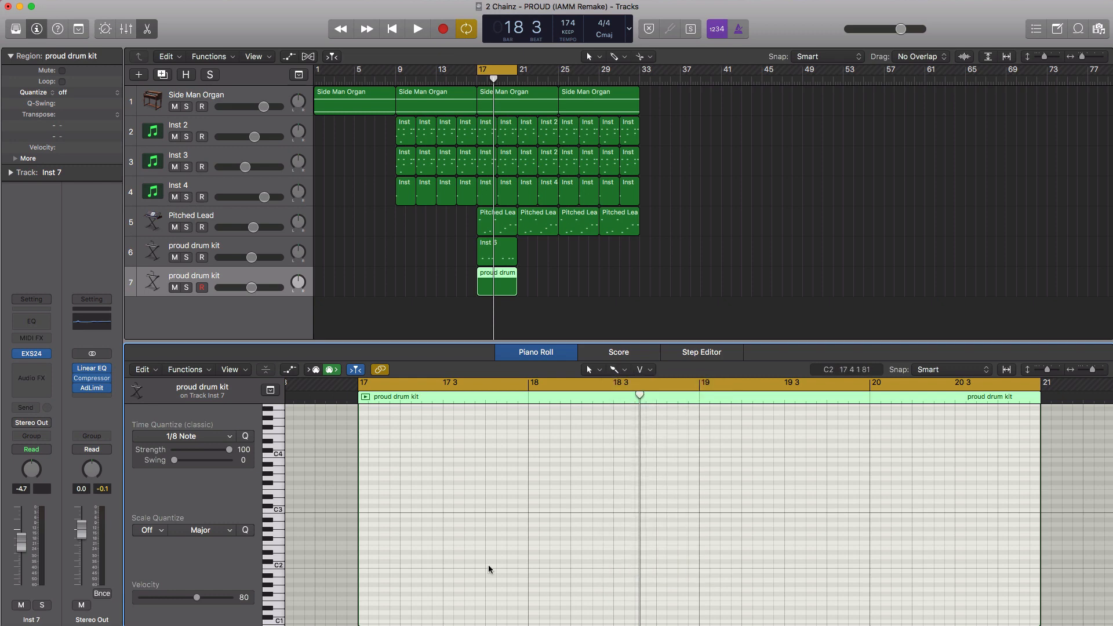
scroll(429, 566, "down", 3)
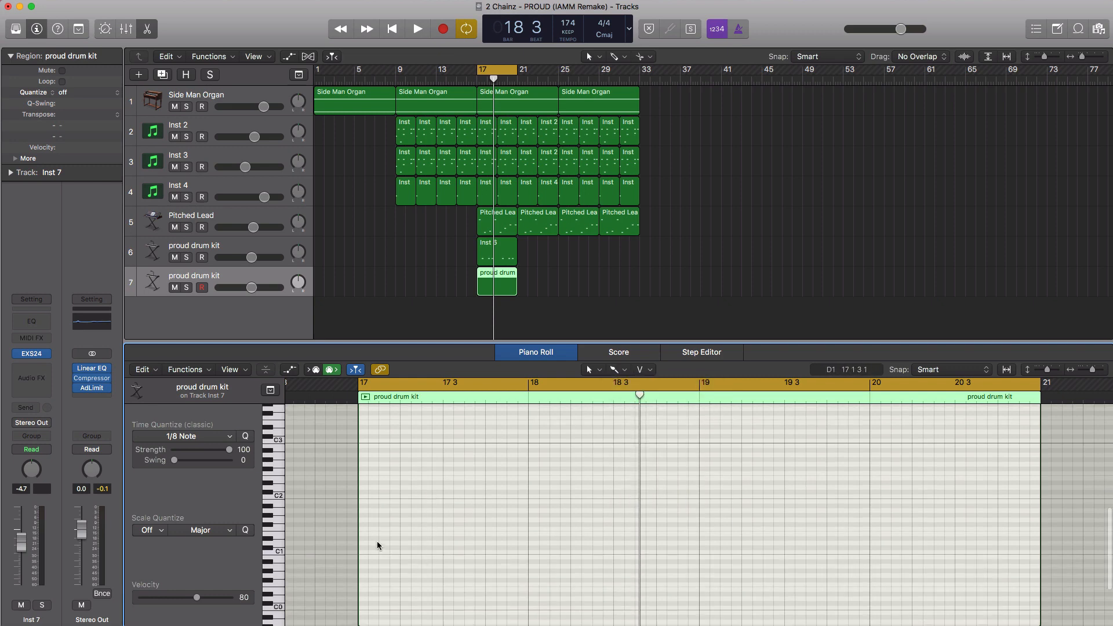
left_click_drag(366, 540, 428, 541)
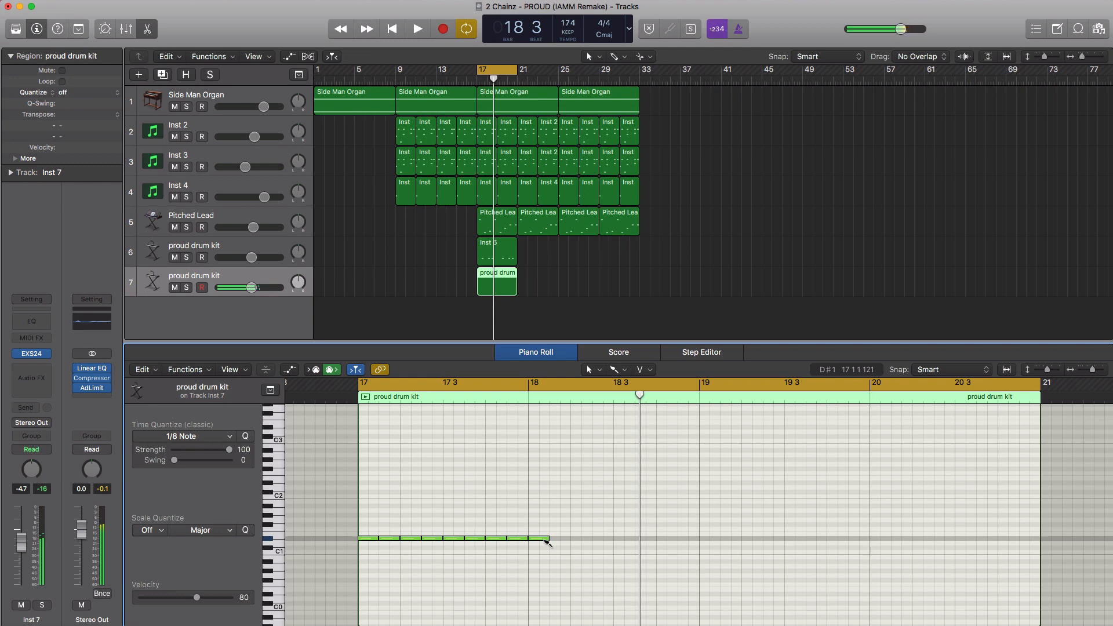
left_click_drag(733, 542, 761, 540)
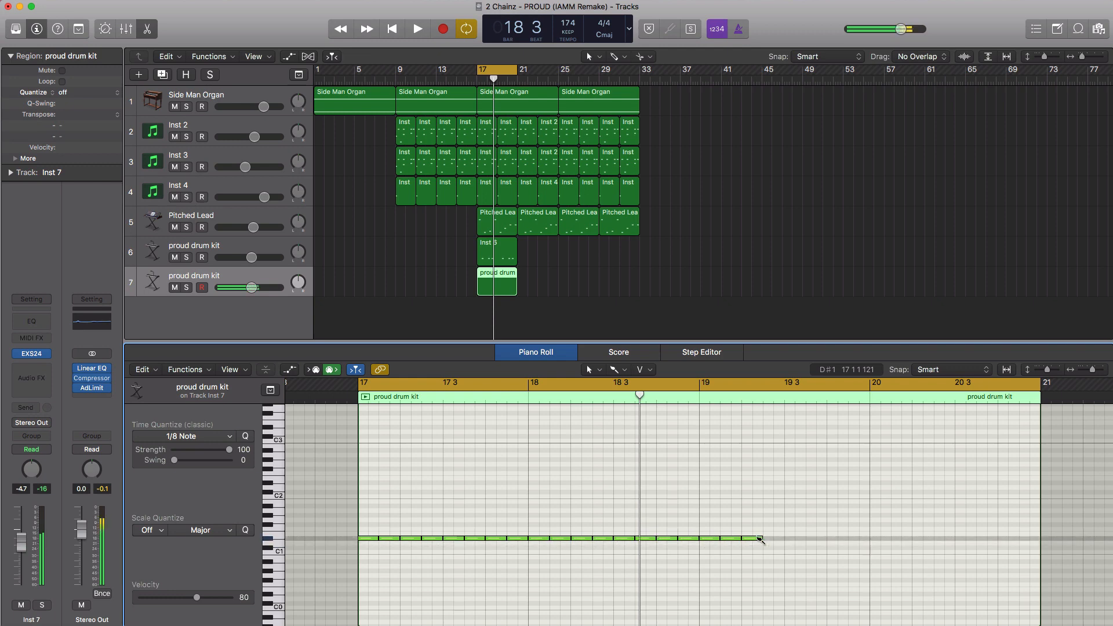
mouse_move(856, 542)
left_mouse_down()
mouse_move(1000, 544)
mouse_move(906, 542)
left_mouse_up()
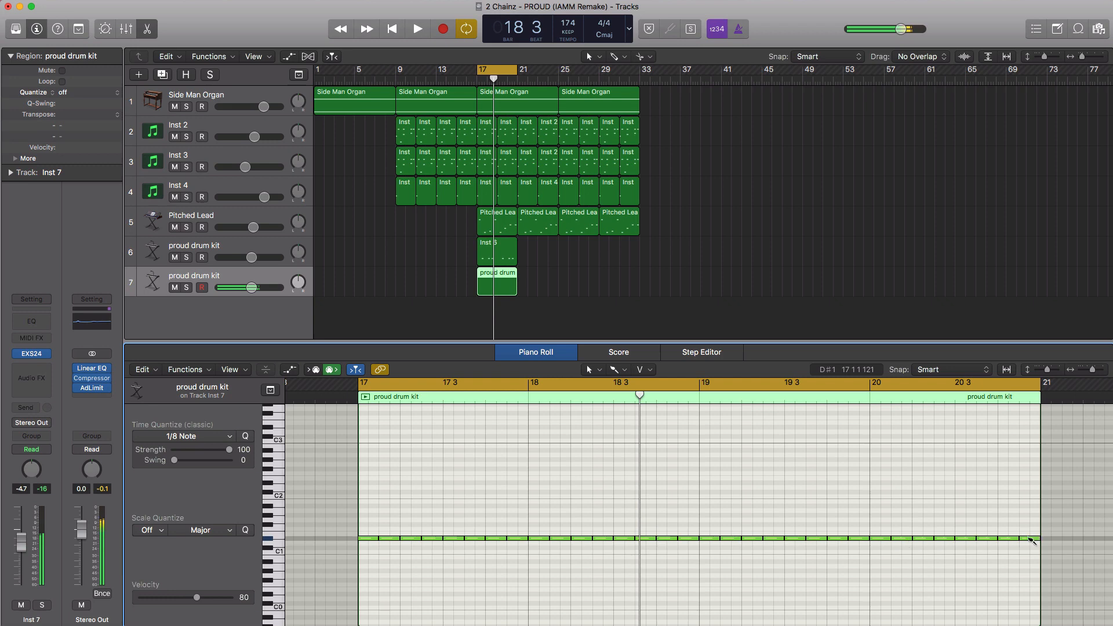
Step: During playback, set drum kit track 7's volume to -8.4 dB and raise Inst 2's volume slightly, saving the project
key("space")
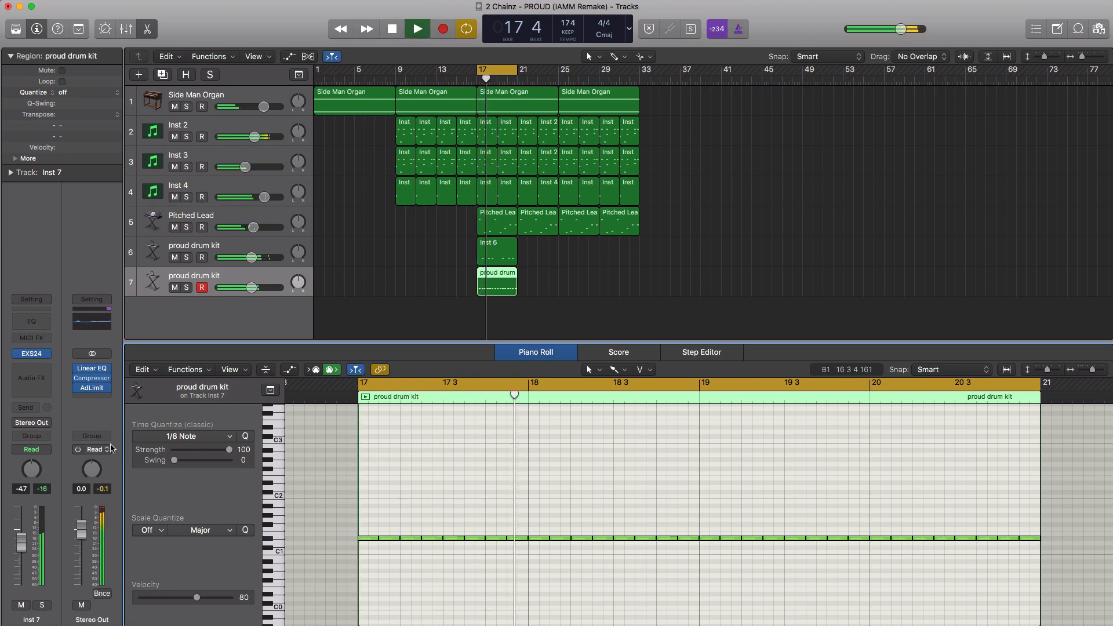
left_click_drag(252, 290, 245, 293)
left_click_drag(254, 136, 258, 138)
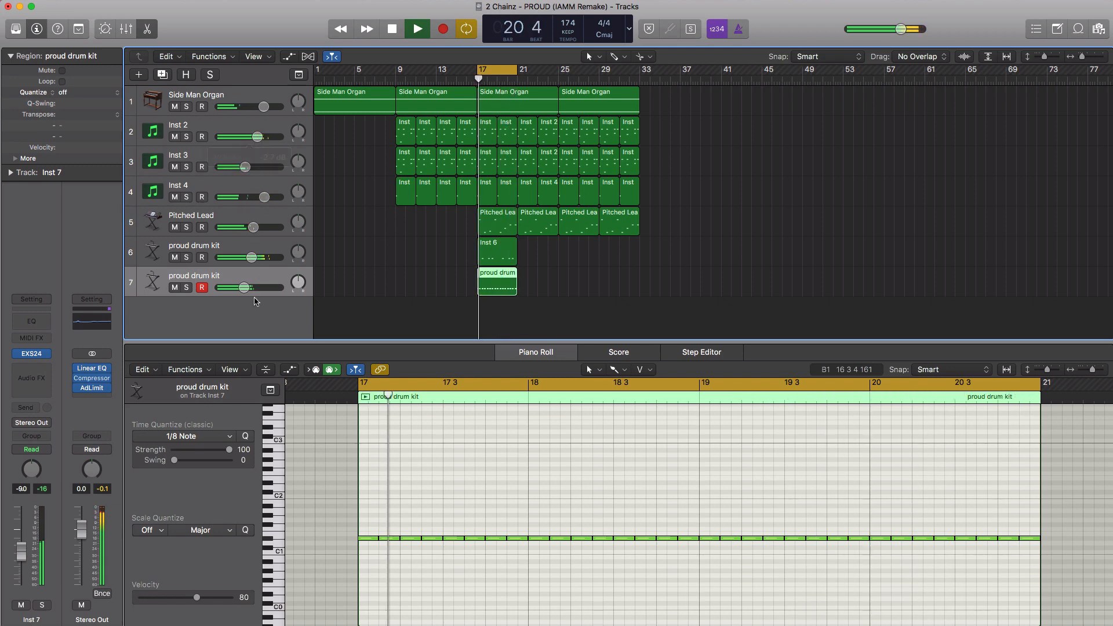
key("super+s")
left_click_drag(245, 287, 248, 288)
key("space")
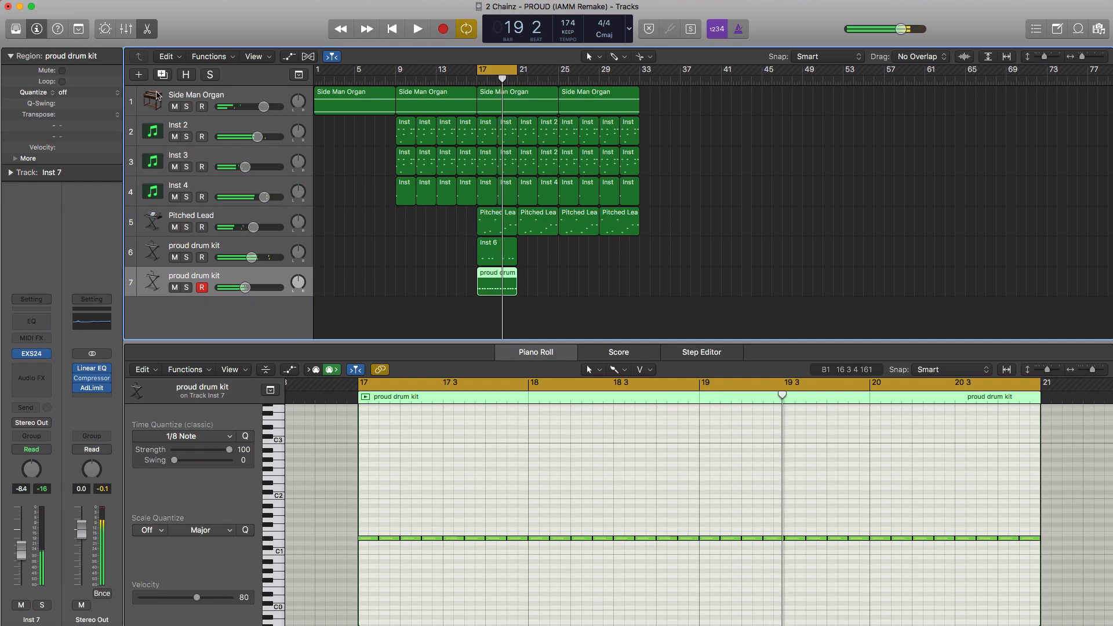
Step: Duplicate drum kit track 7 and create an empty MIDI region on the new track 8 from bar 17 to 21
left_click(162, 75)
left_click(478, 320)
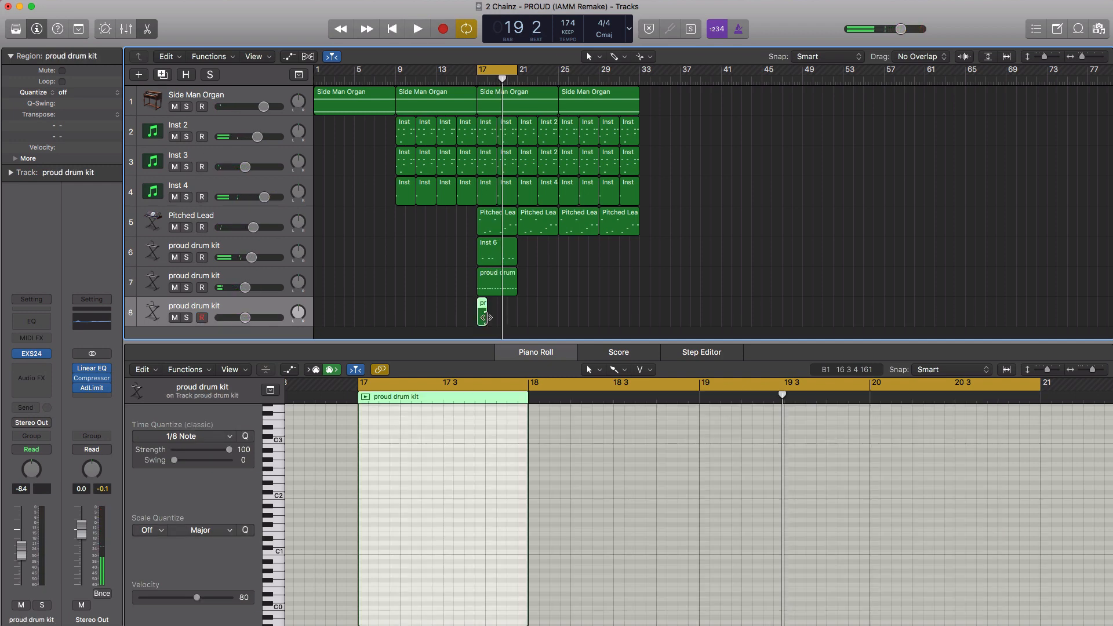
left_click_drag(487, 315, 517, 316)
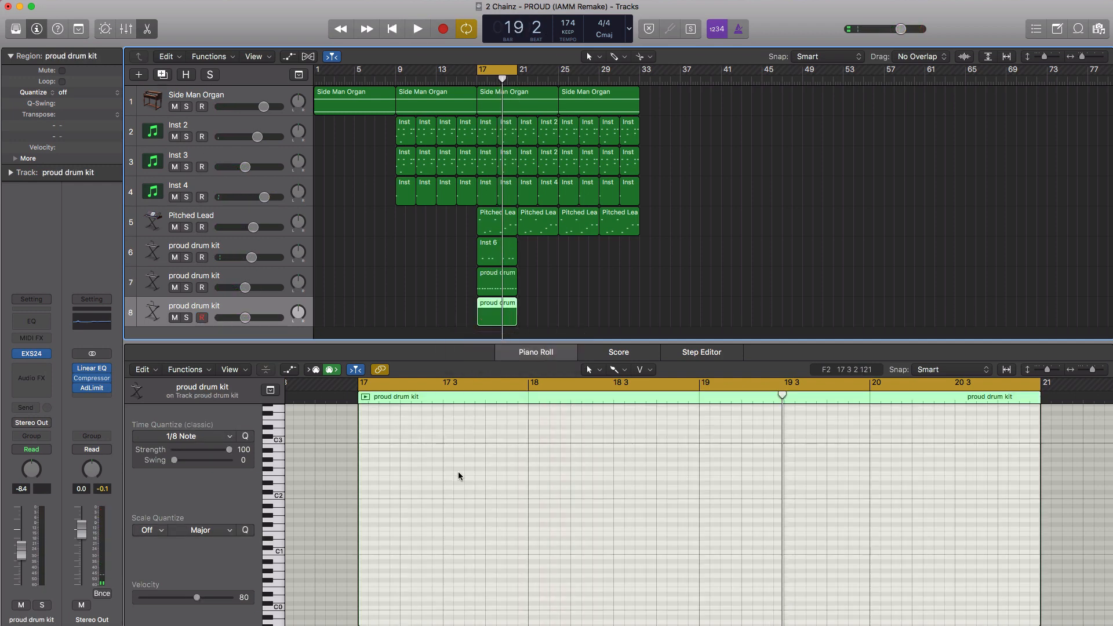
Step: Place an F#1 note at the start of each of bars 17, 18, 19 and 20 in track 8's region
scroll(432, 483, "down", 5)
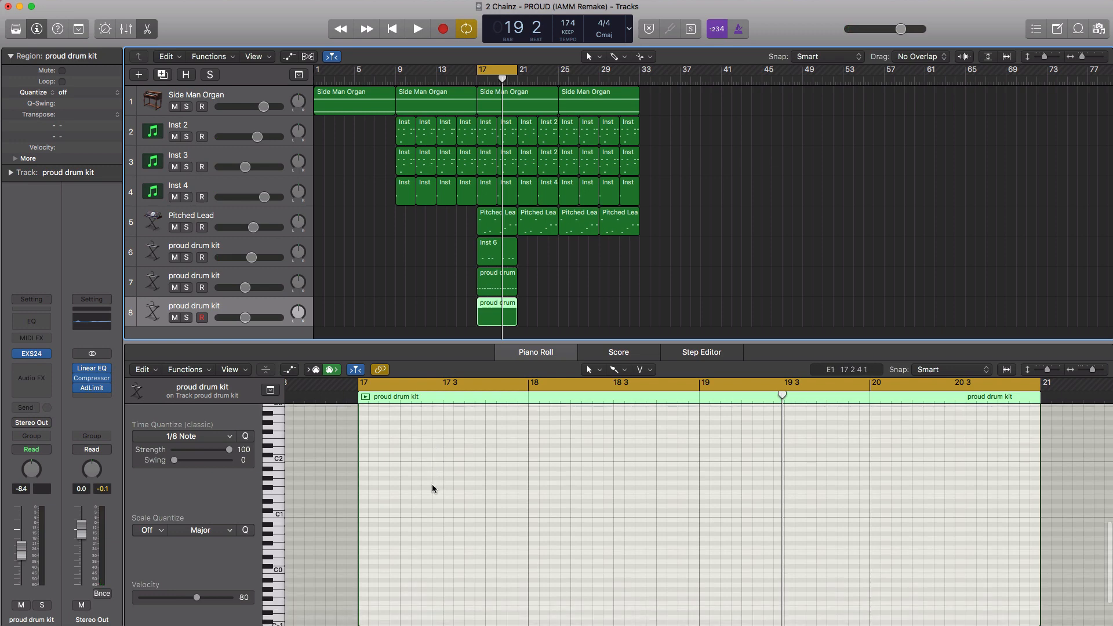
left_click(365, 495)
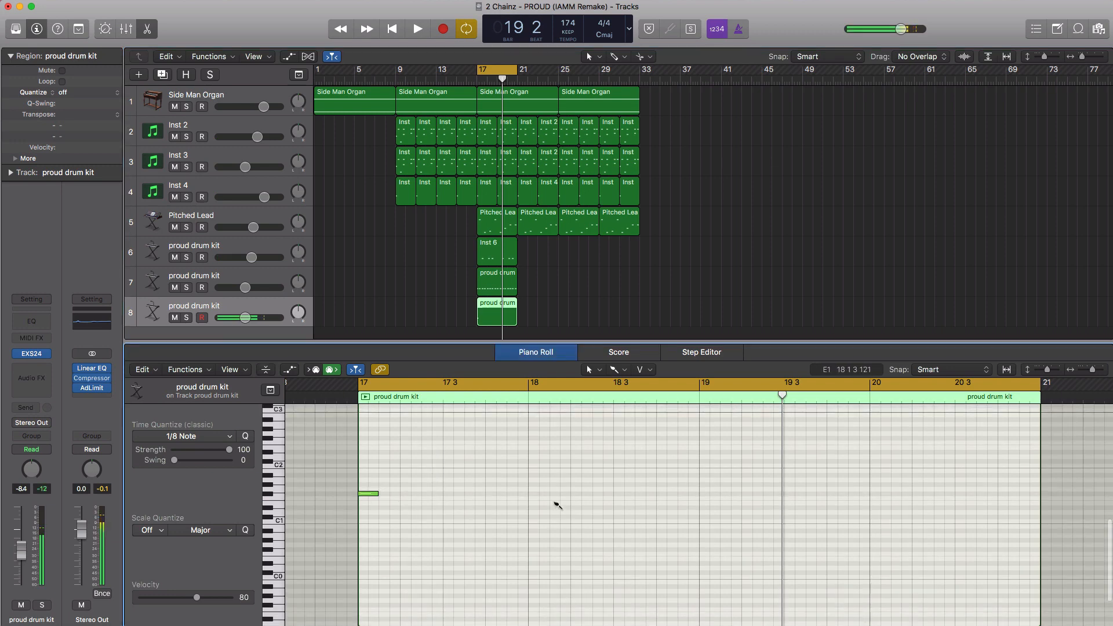
left_click(535, 494)
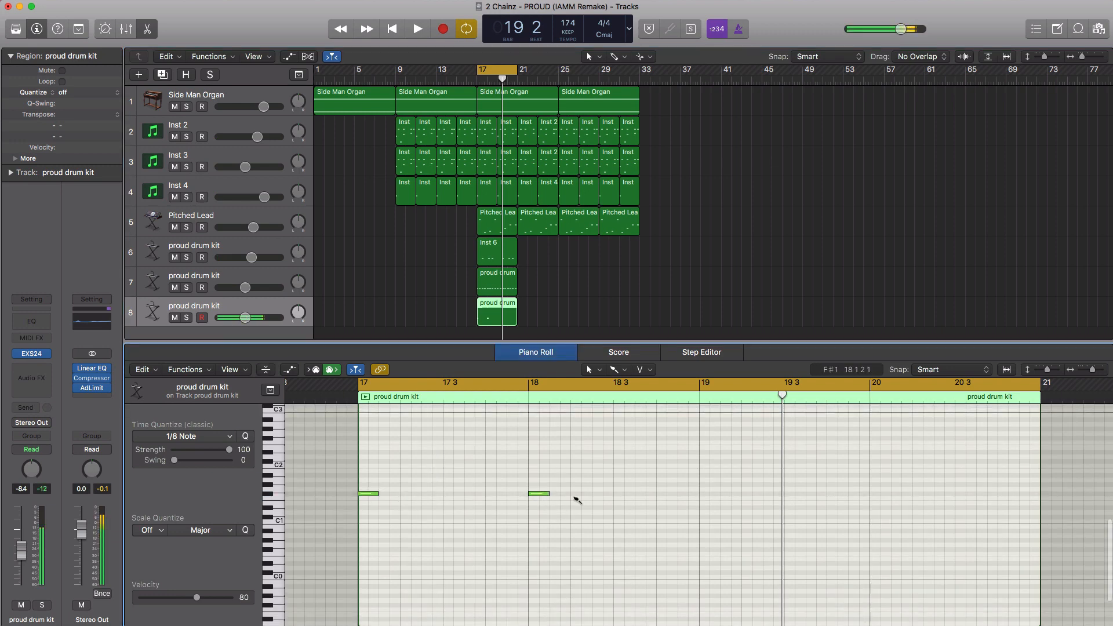
left_click(707, 495)
left_click(877, 496)
Step: Lower drum kit track 8's volume to -27.0 dB while playing the loop, and save the project
key("space")
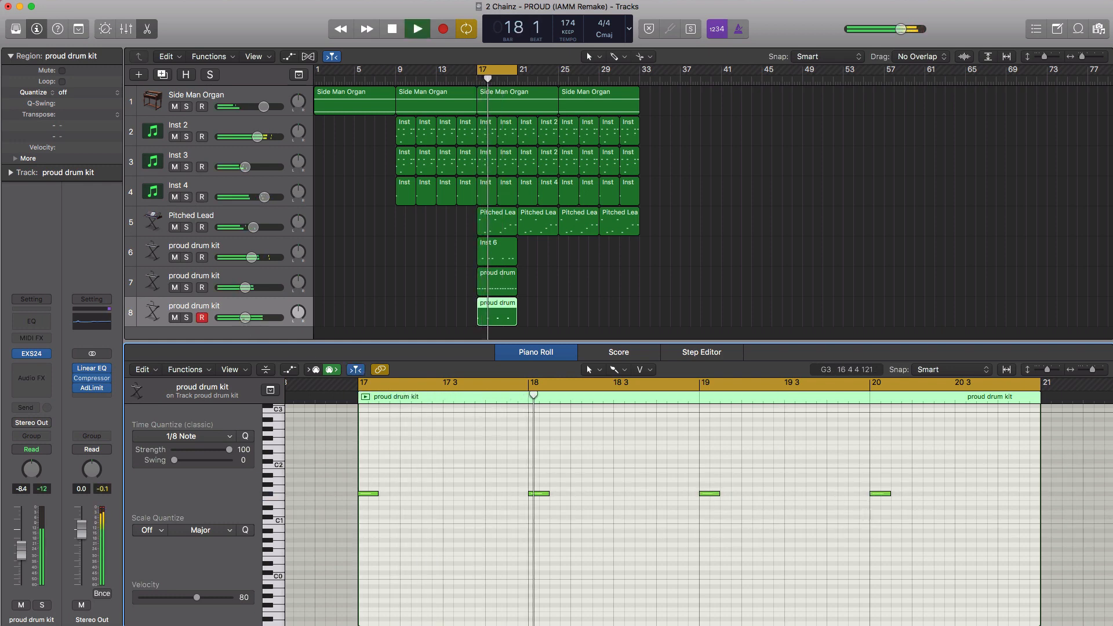
left_click_drag(243, 318, 227, 319)
left_click(227, 319)
left_click(226, 319)
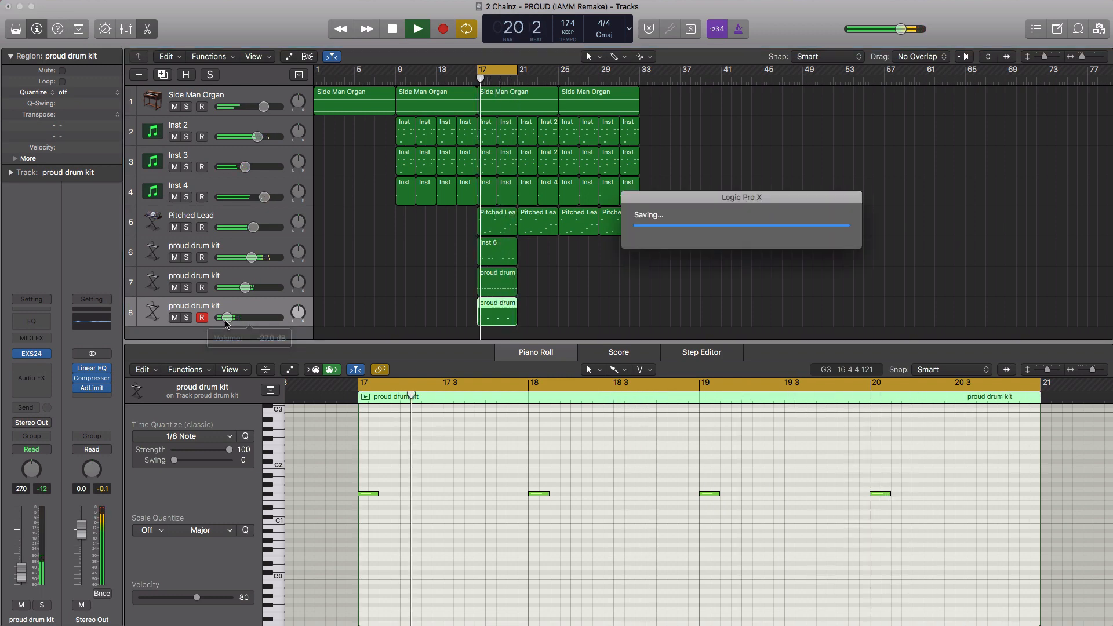
key("space")
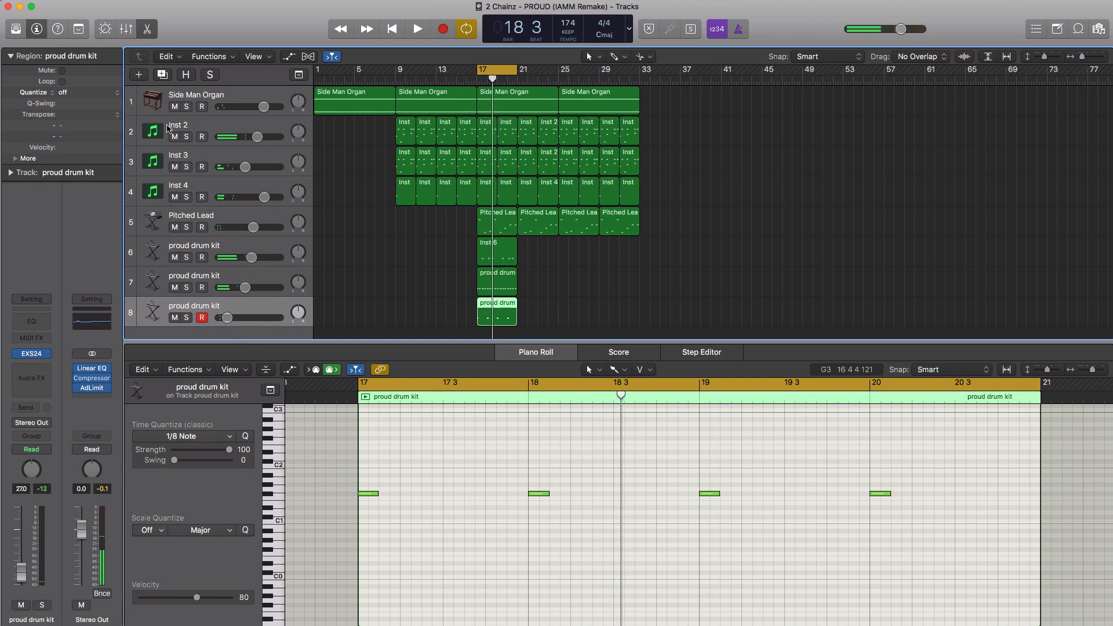
Step: Duplicate drum kit track 8 and copy the Inst 6 region from track 6 onto the new track 9 at bar 17
left_click(163, 75)
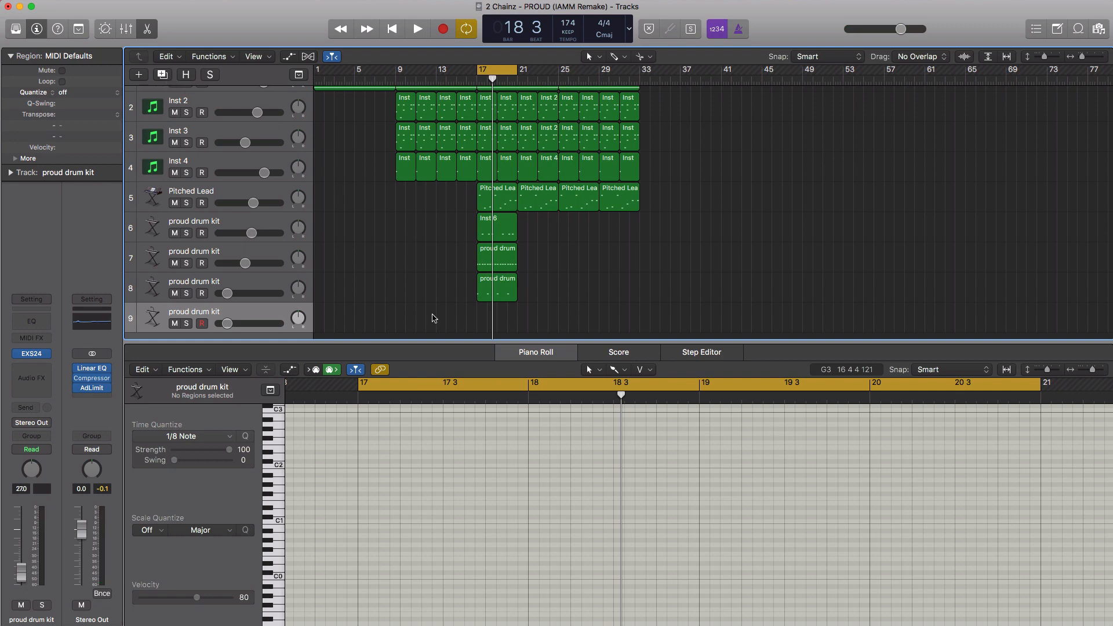
left_click(481, 313)
left_click_drag(486, 322, 516, 322)
left_click_drag(498, 231, 499, 315)
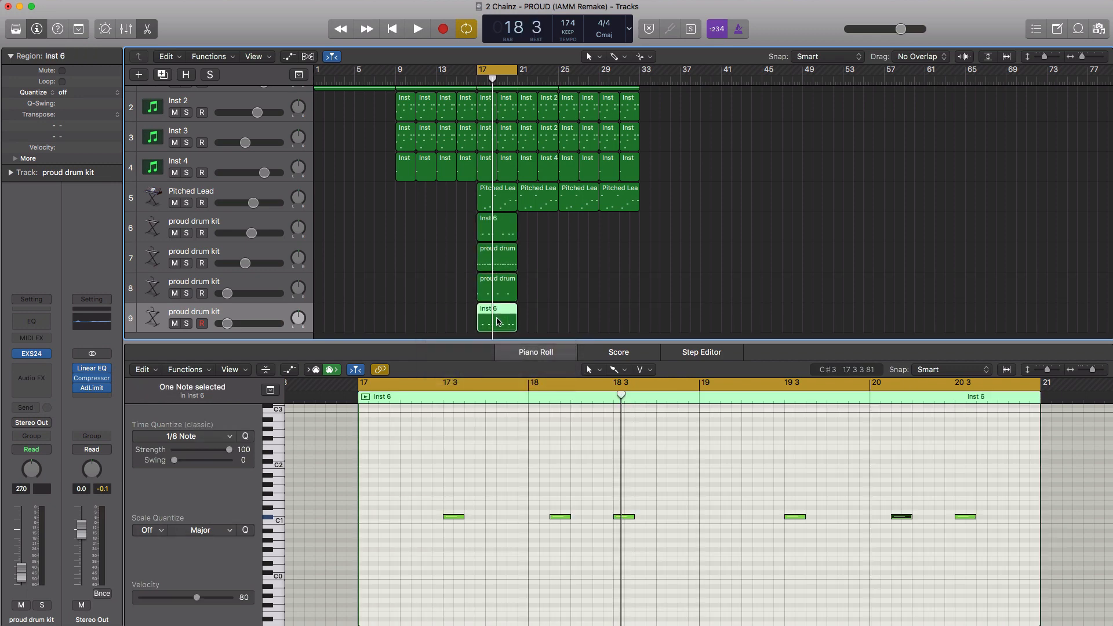
Step: Transpose all six notes of the copied Inst 6 region up to G#1 and set track 9's volume to -11.0 dB
key("space")
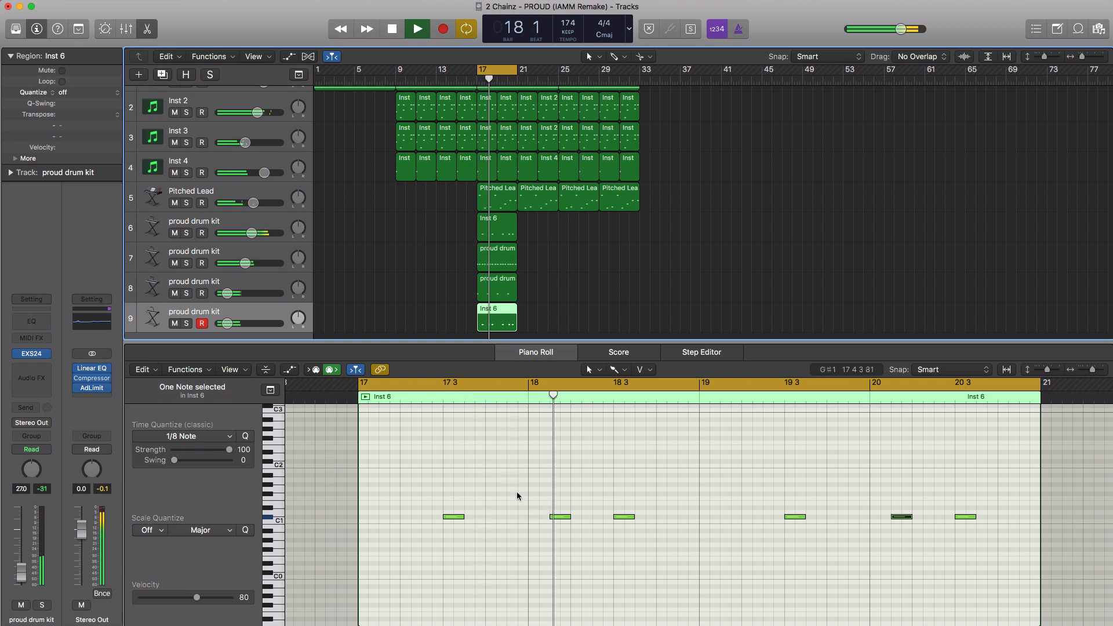
key("space")
mouse_move(415, 483)
left_mouse_down()
mouse_move(795, 558)
mouse_move(985, 551)
left_mouse_up()
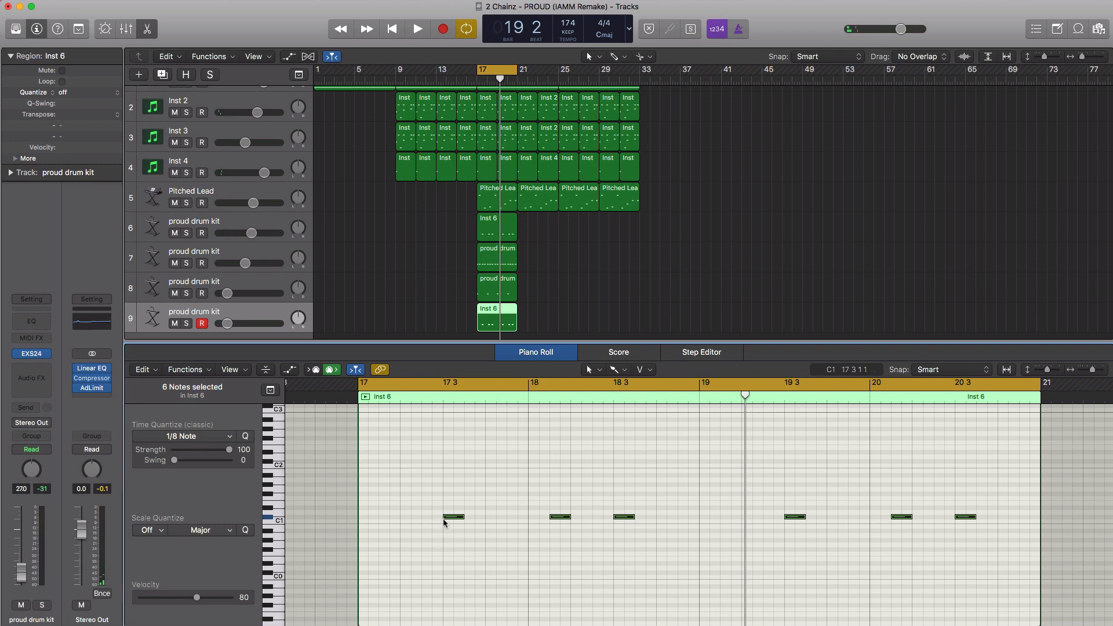
left_click_drag(450, 517, 448, 487)
key("shift+space")
left_click_drag(226, 323, 241, 323)
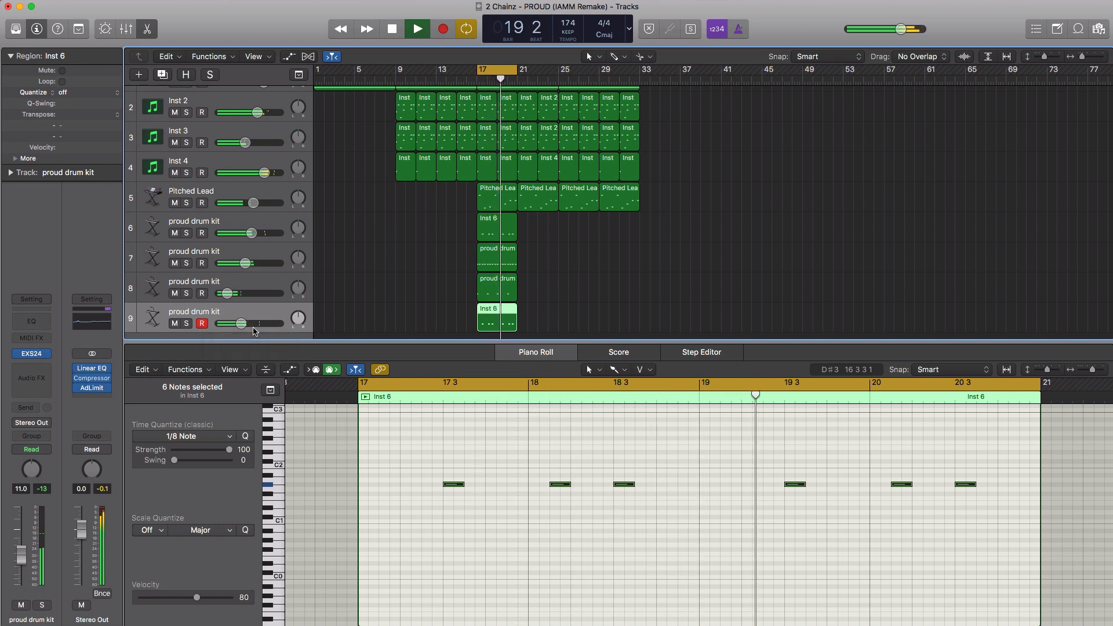
Step: Add a Tape Delay effect to drum kit track 9 and load its EDM Delay preset
key("space")
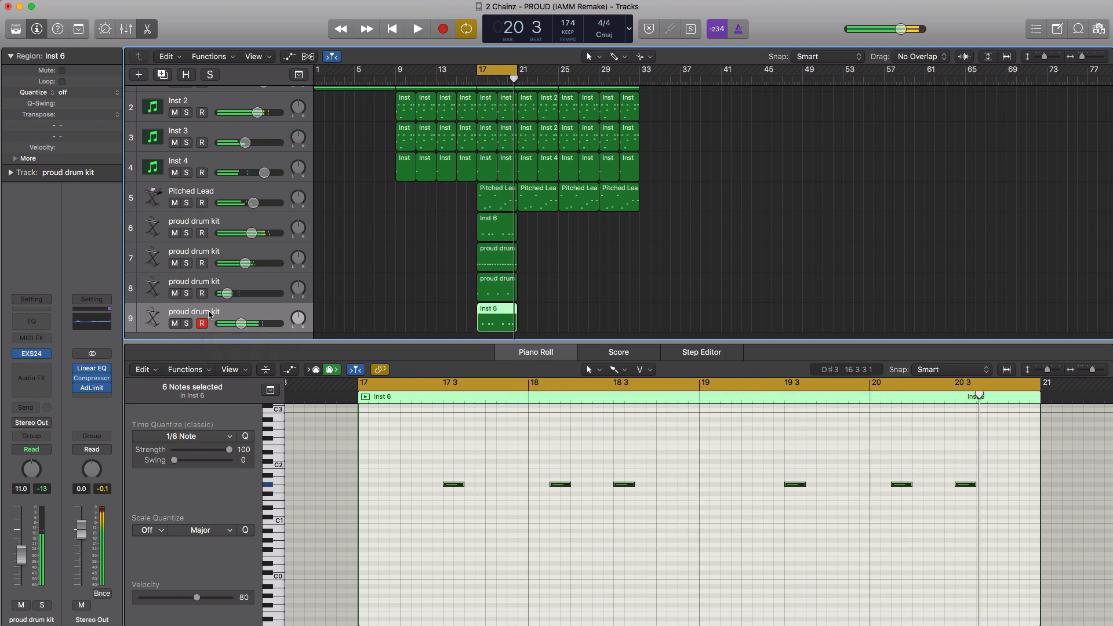
left_click(32, 371)
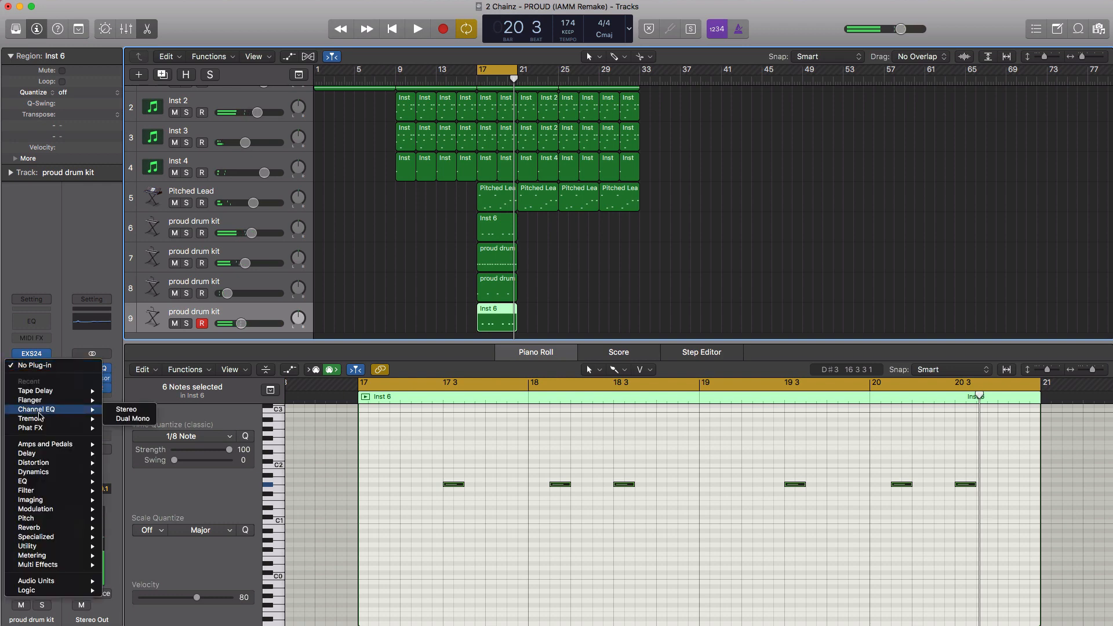
mouse_move(52, 395)
left_click(135, 393)
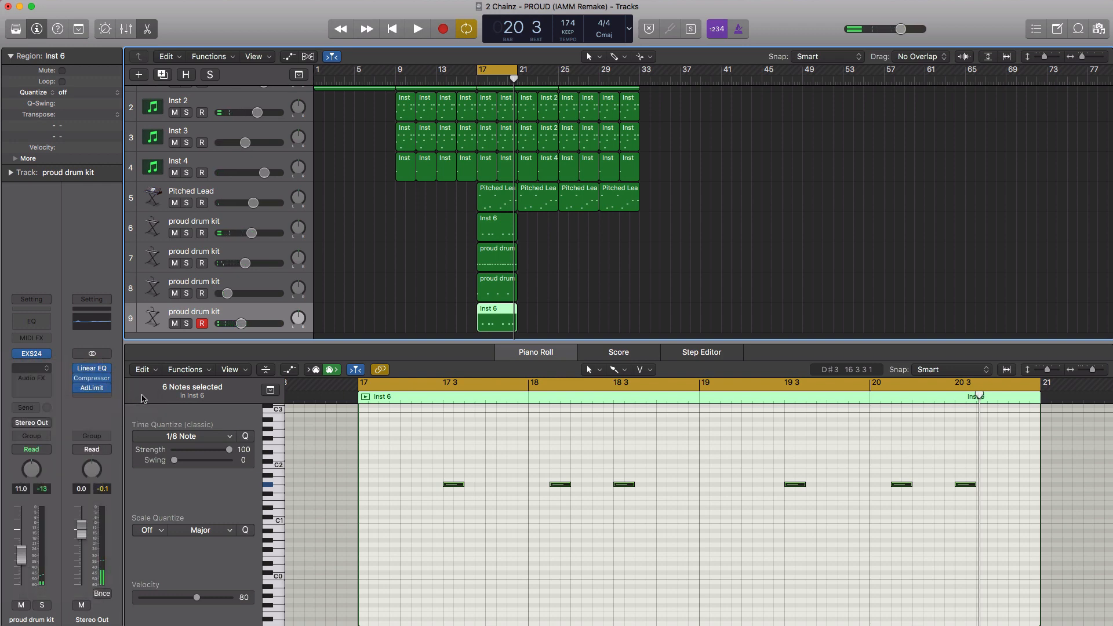
key("space")
left_click(115, 38)
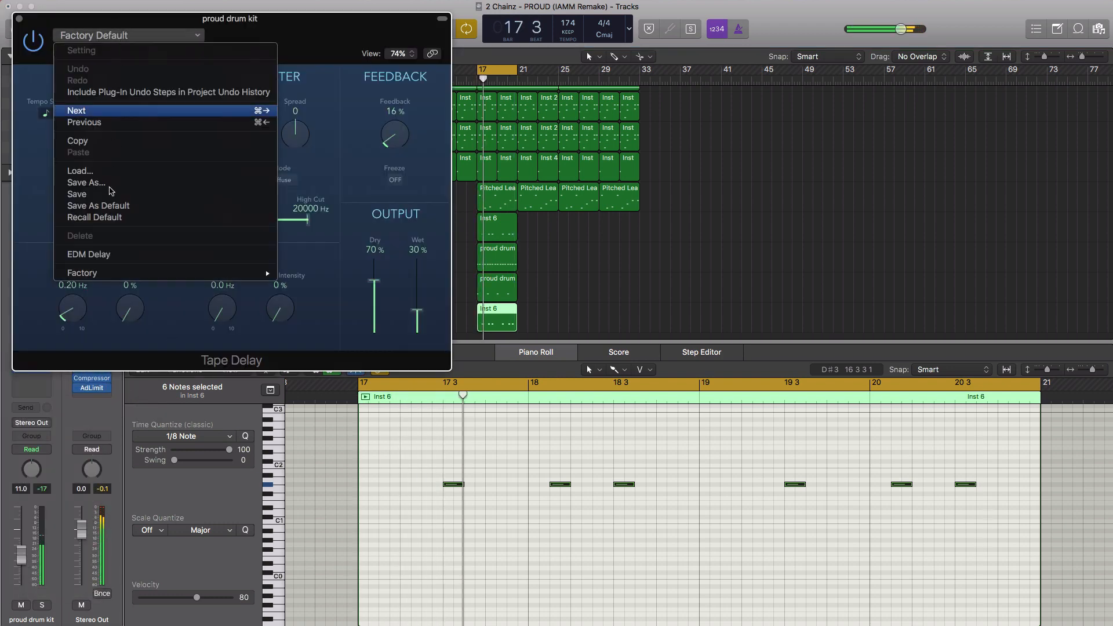
left_click(146, 259)
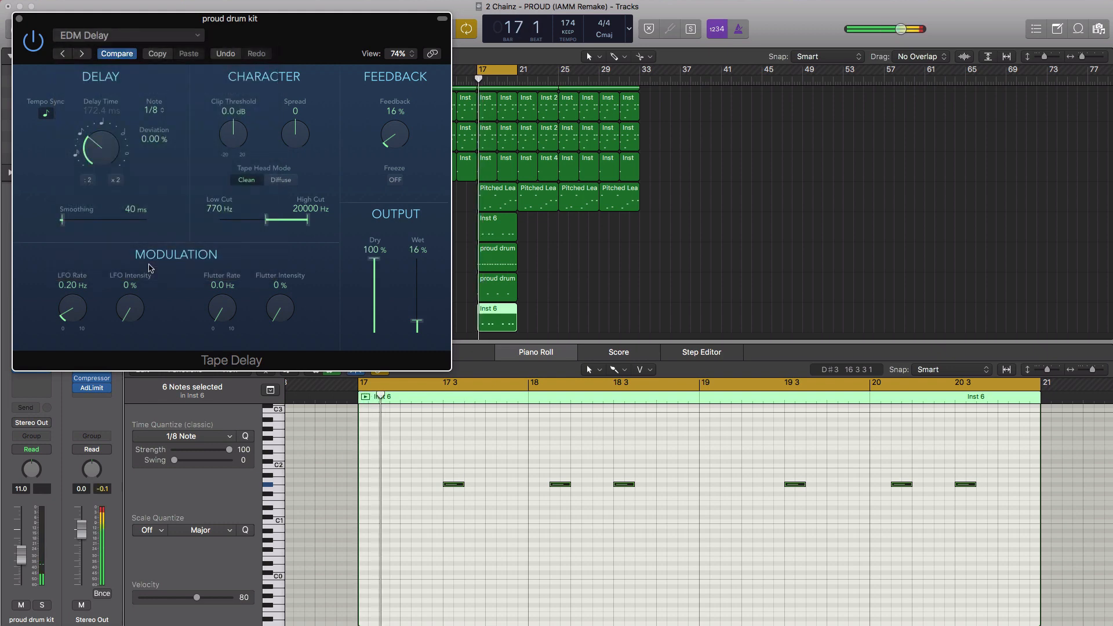
Step: Set the Tape Delay's feedback to 45% and its wet level to 30%
left_click_drag(385, 133, 380, 109)
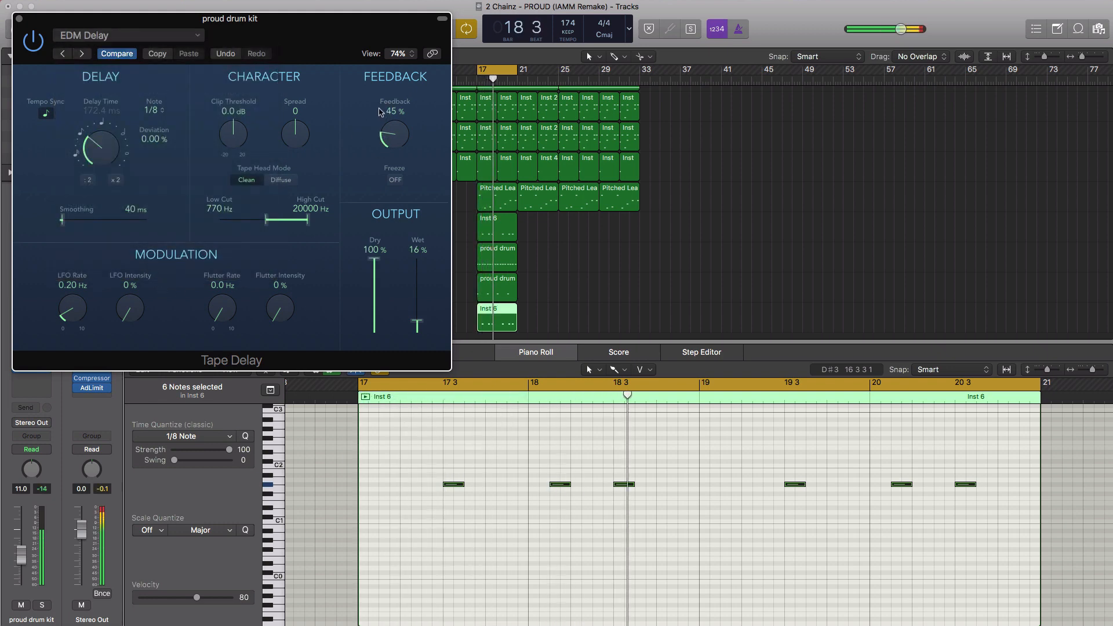
left_click_drag(417, 325, 420, 315)
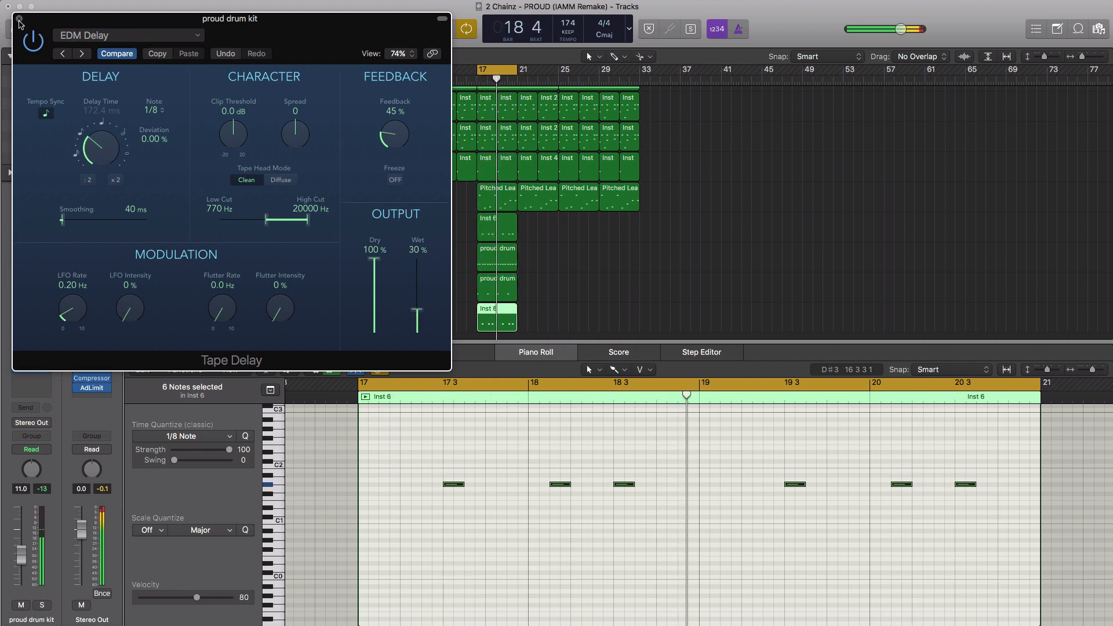
left_click(18, 19)
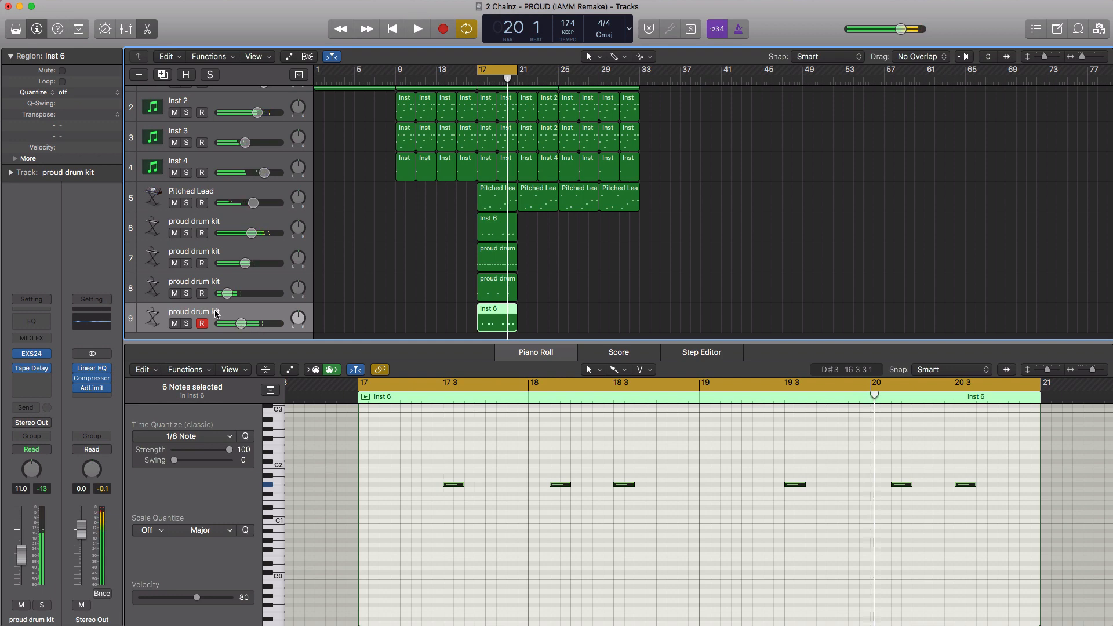
Step: Add a stereo Sample Delay to track 9 and set its left delay to 53 samples
left_click(37, 383)
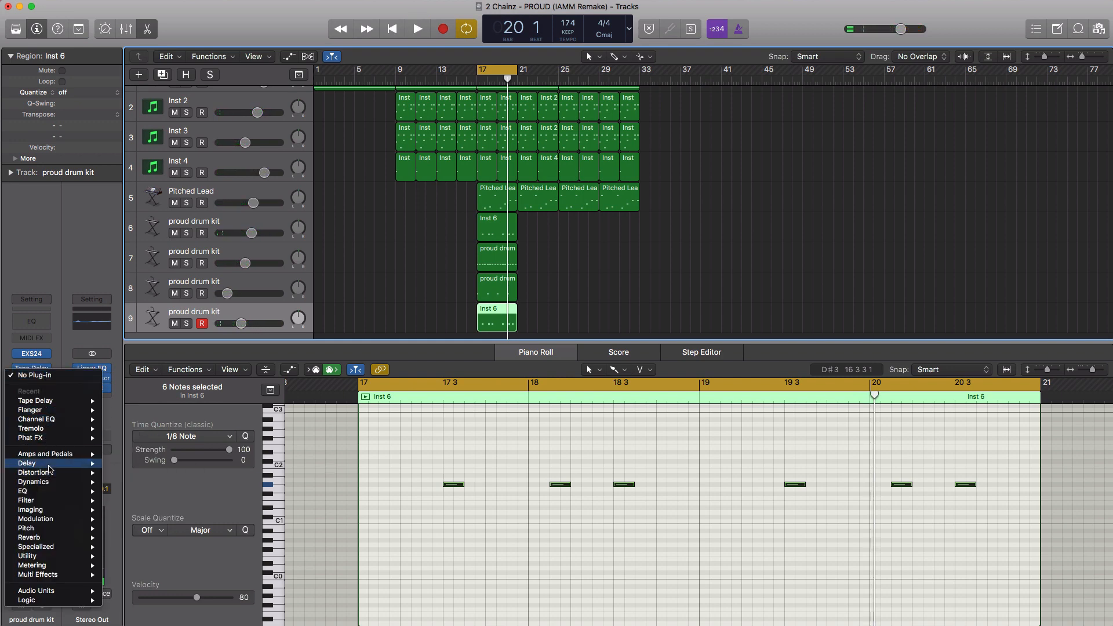
mouse_move(49, 466)
mouse_move(147, 491)
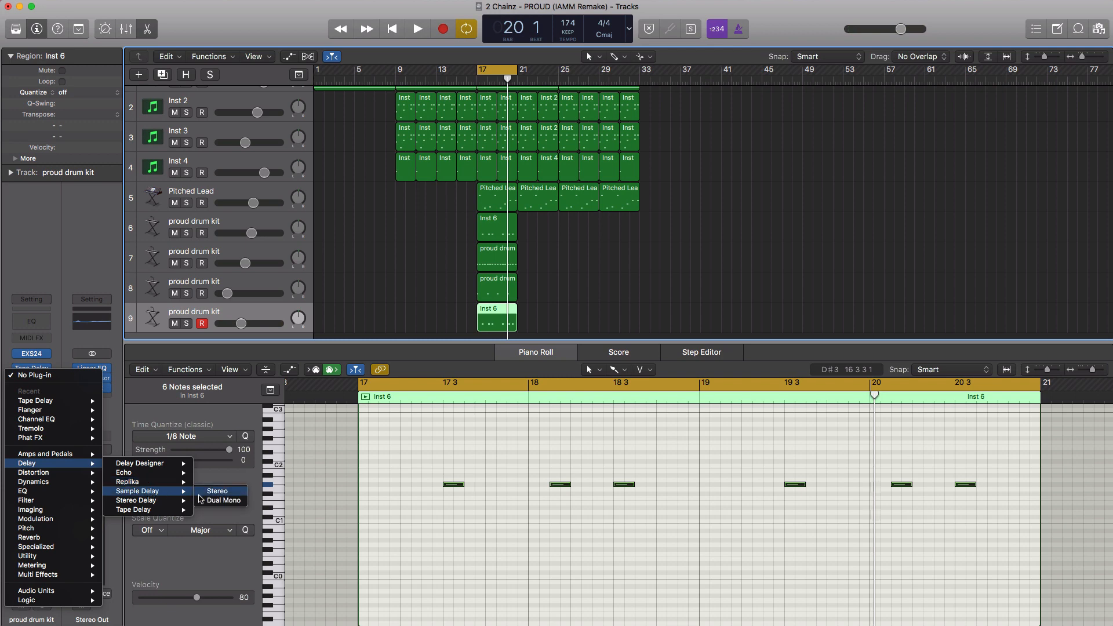
left_click(210, 492)
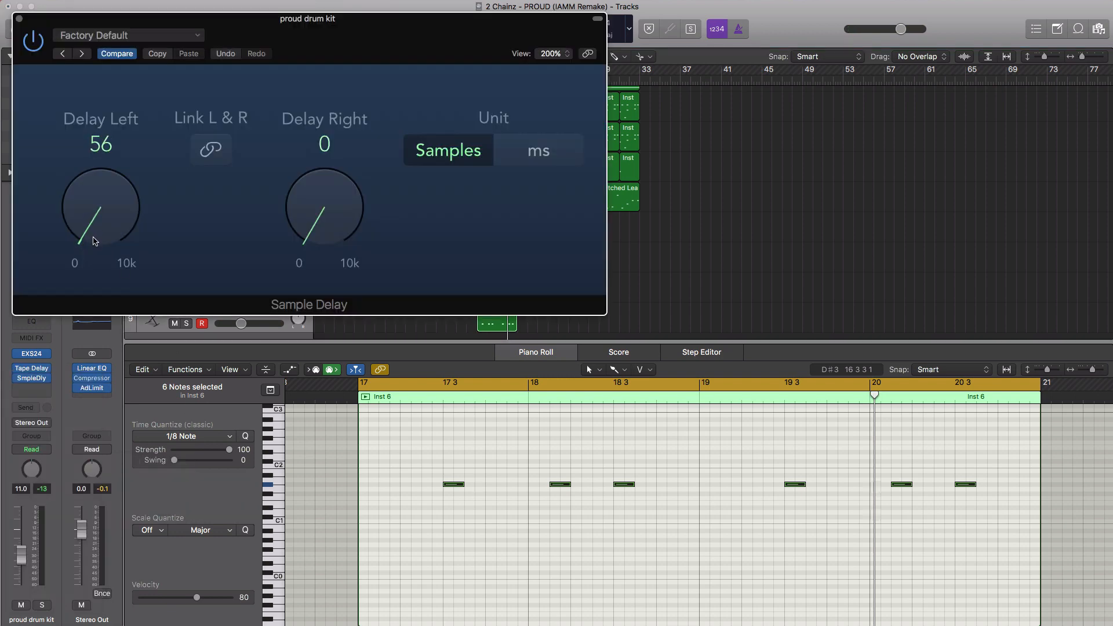
key("space")
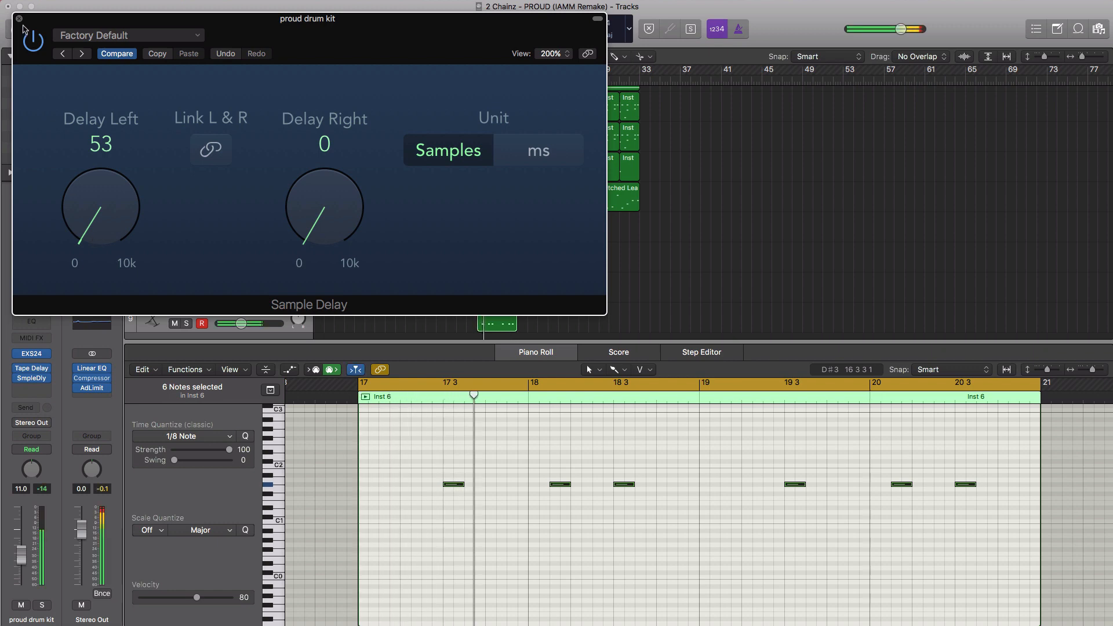
left_click(19, 19)
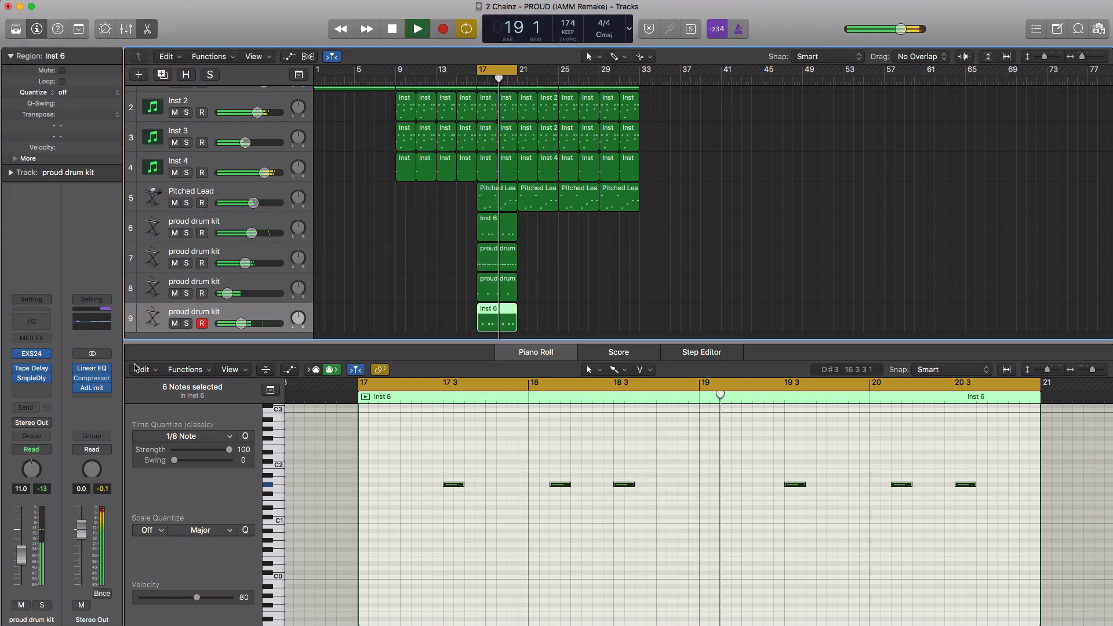
Step: Add Channel EQ to track 9 with a high cut near 2480 Hz and a -10 dB low shelf near 172 Hz, and lower its volume to -17.8 dB
key("space")
left_click(42, 323)
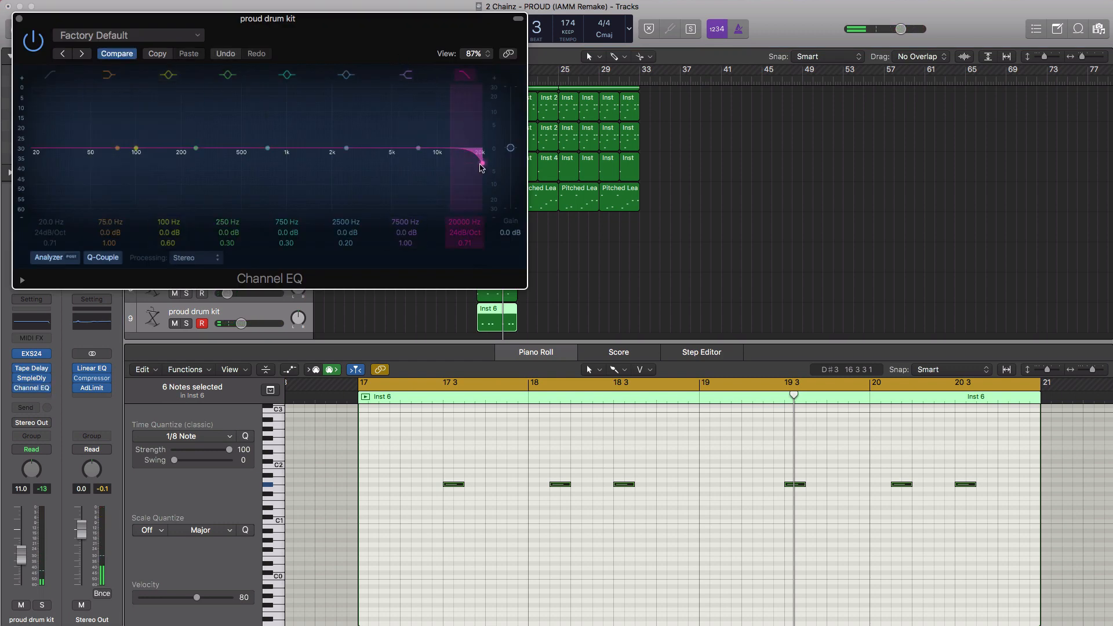
key("space")
left_click_drag(480, 168, 332, 171)
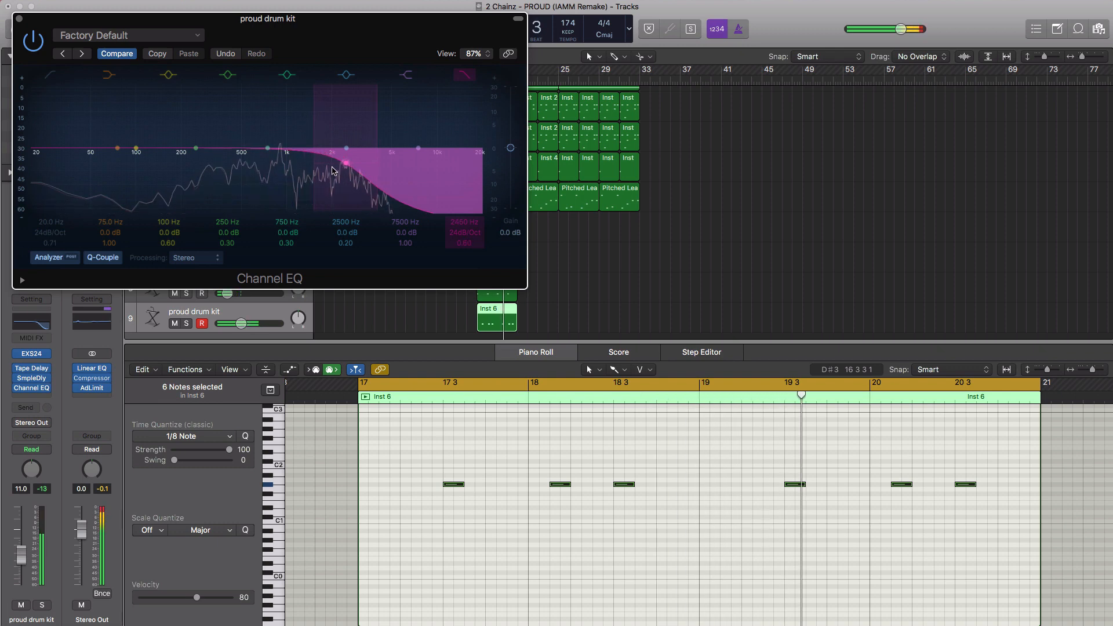
left_click_drag(129, 156, 179, 179)
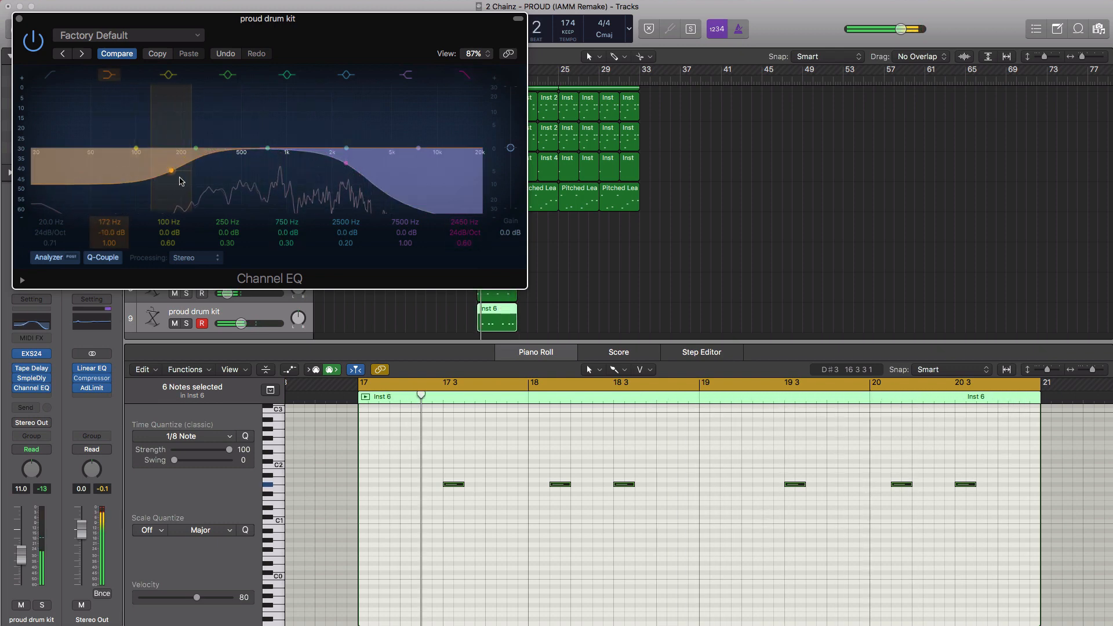
left_click(18, 19)
left_click_drag(242, 324, 229, 329)
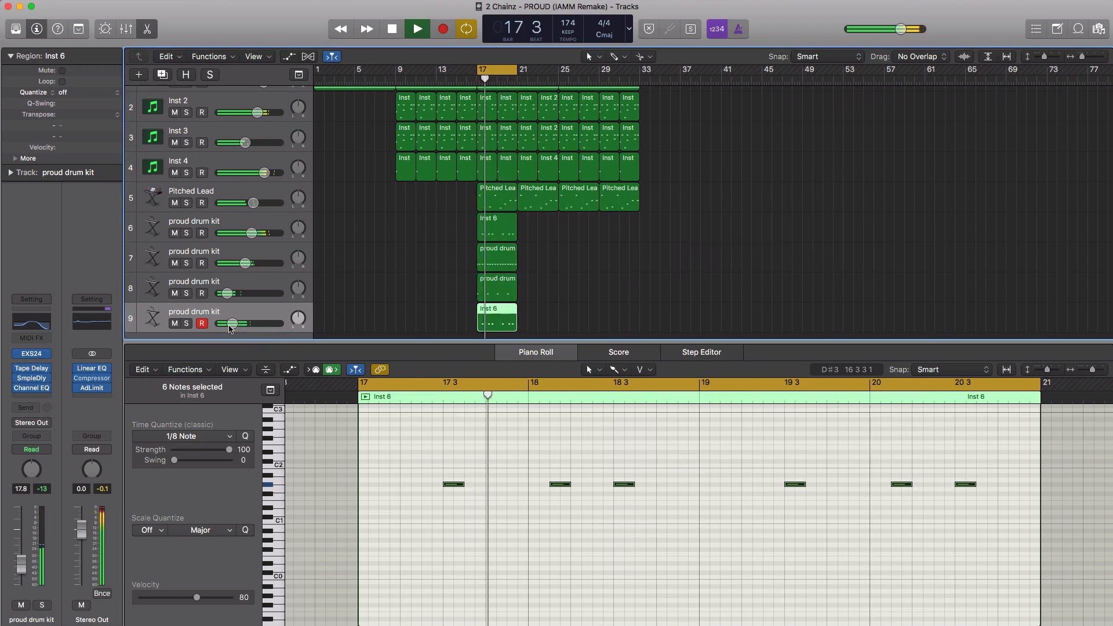
key("space")
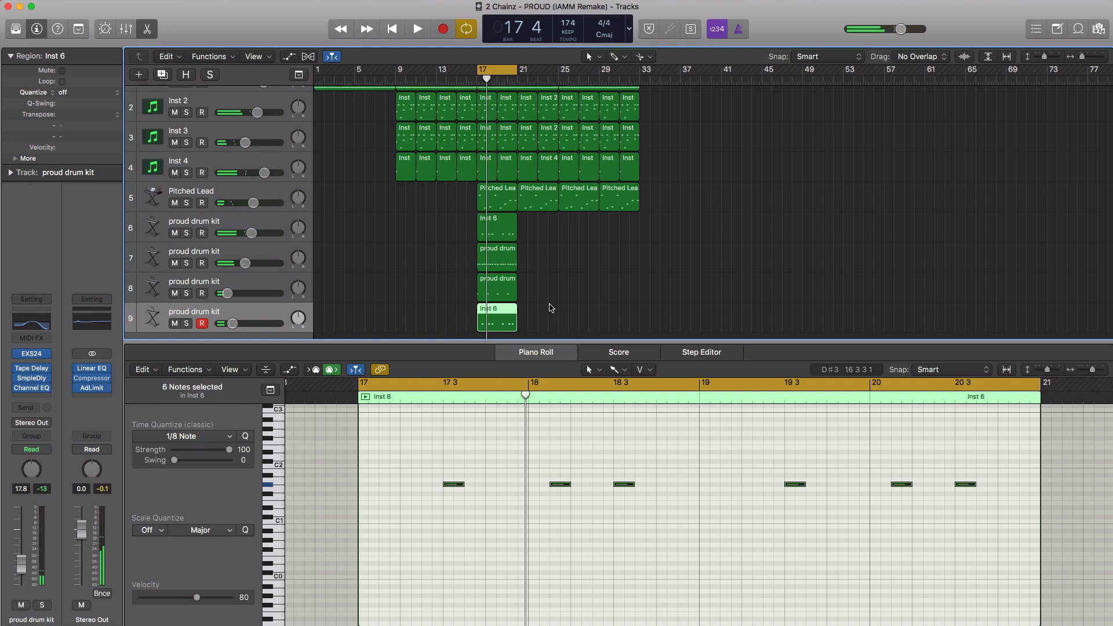
Step: Copy the regions on drum kit tracks 6–9 to fill bars 21–33, and set the cycle range to bars 25–33
left_click_drag(547, 329, 534, 239)
left_click_drag(596, 315, 580, 237)
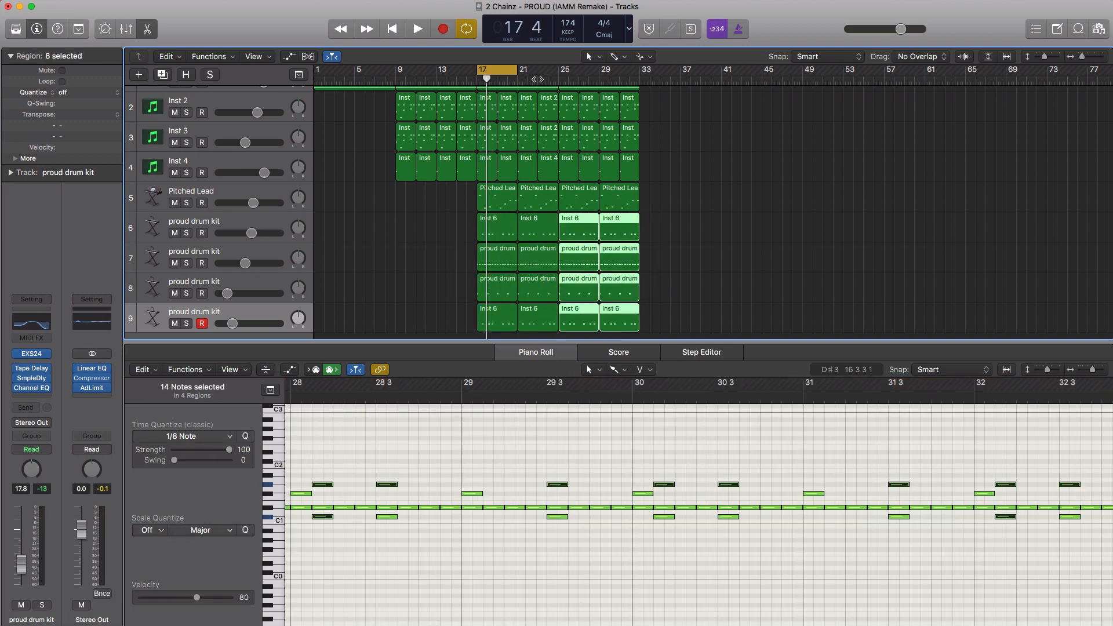
left_click_drag(510, 73, 640, 76)
Step: Duplicate drum kit track 8 and move the new empty track below track 9 as track 10
scroll(442, 266, "down", 2)
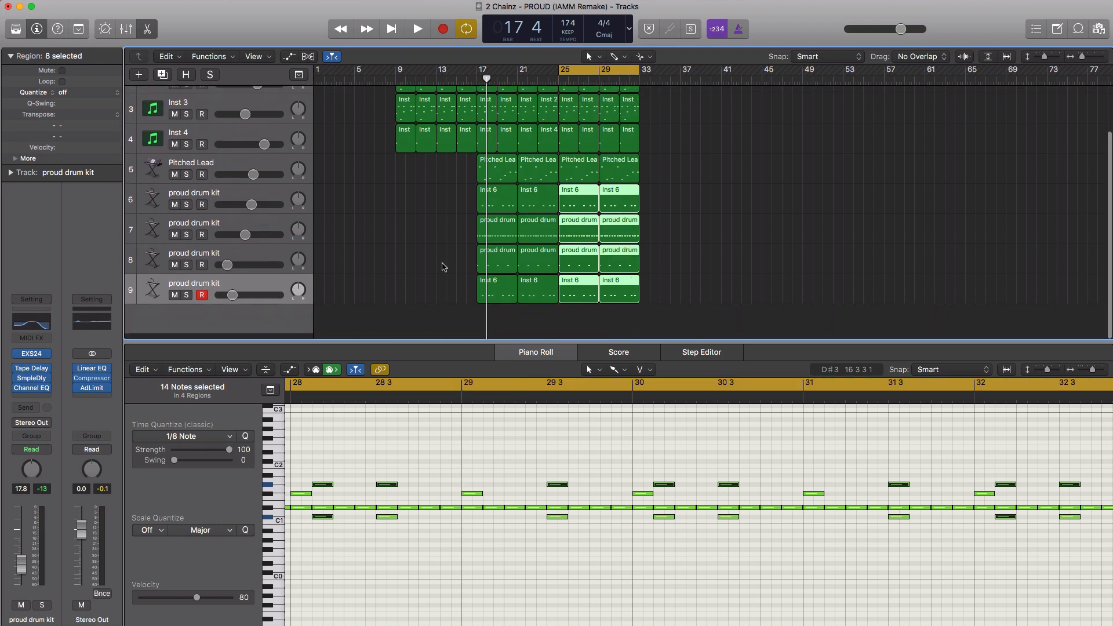
left_click(242, 264)
left_click(162, 75)
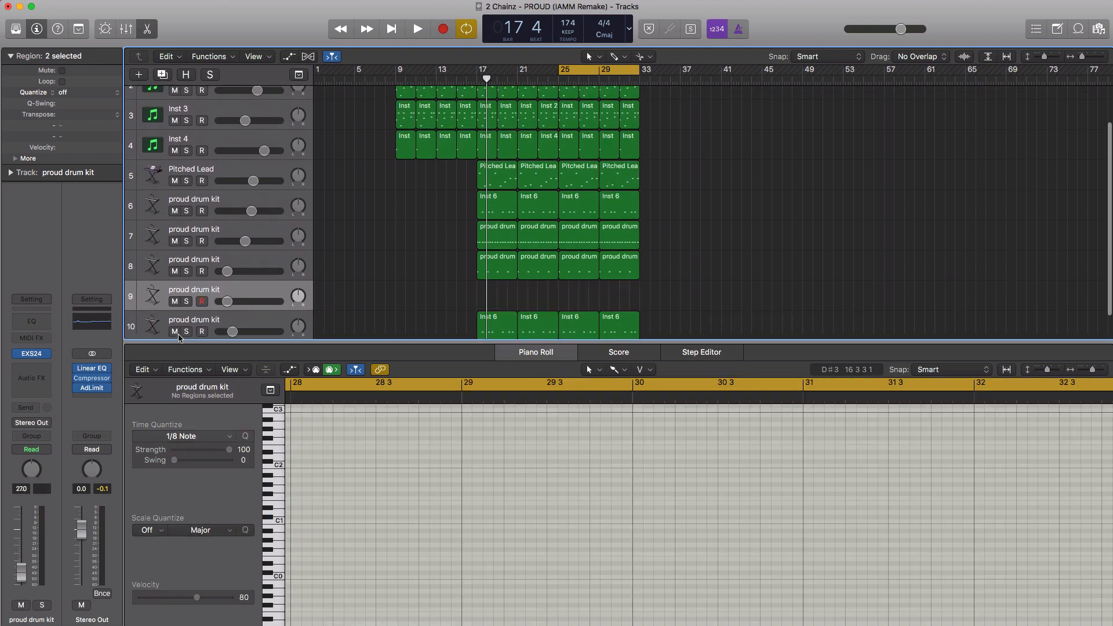
left_click_drag(204, 298, 219, 328)
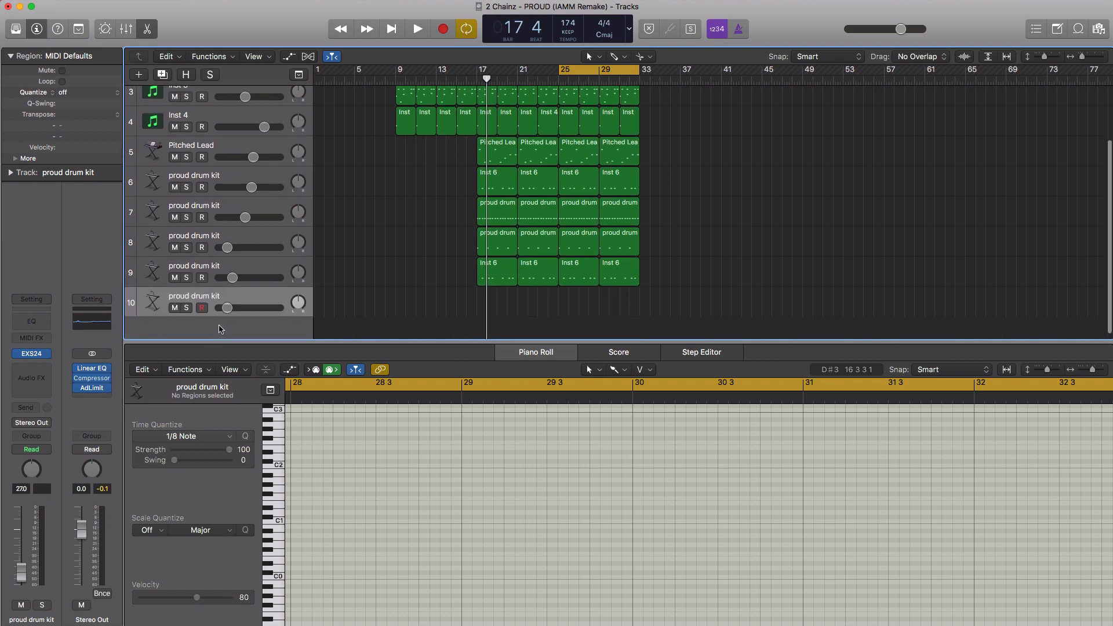
Step: Create a region on track 10 spanning bars 25–29 and open it for note editing
left_click(562, 311)
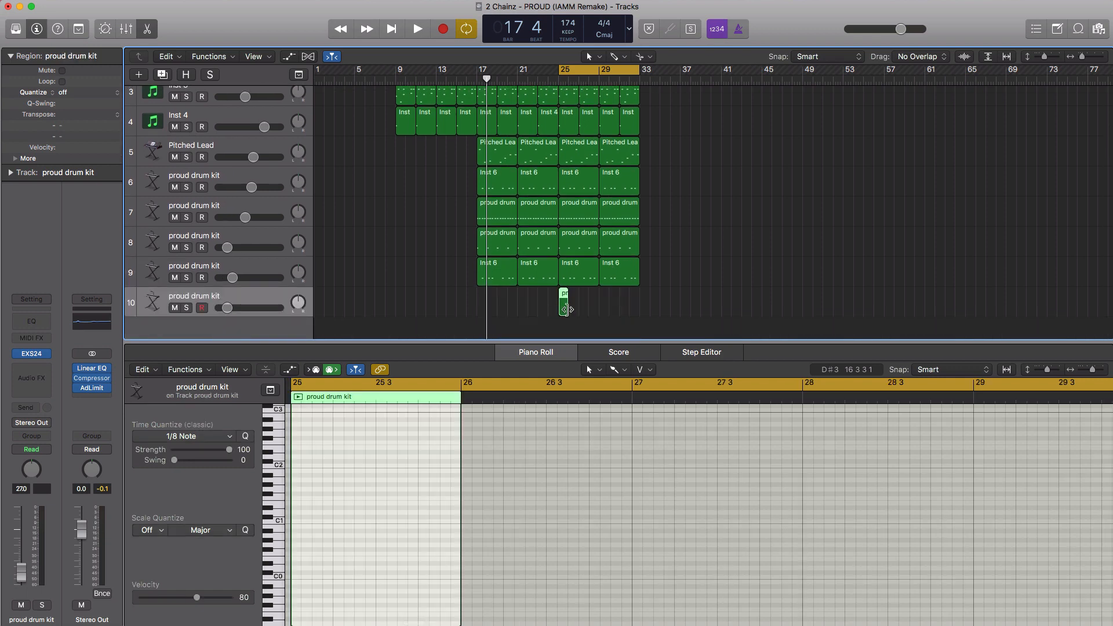
left_click_drag(566, 309, 600, 310)
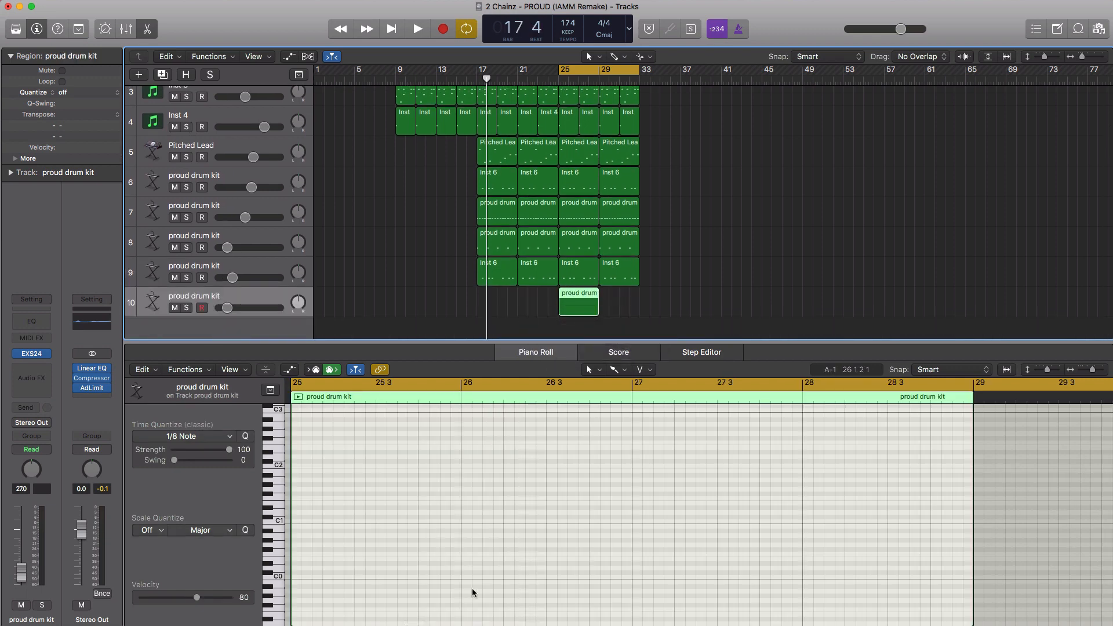
double_click(573, 309)
double_click(570, 375)
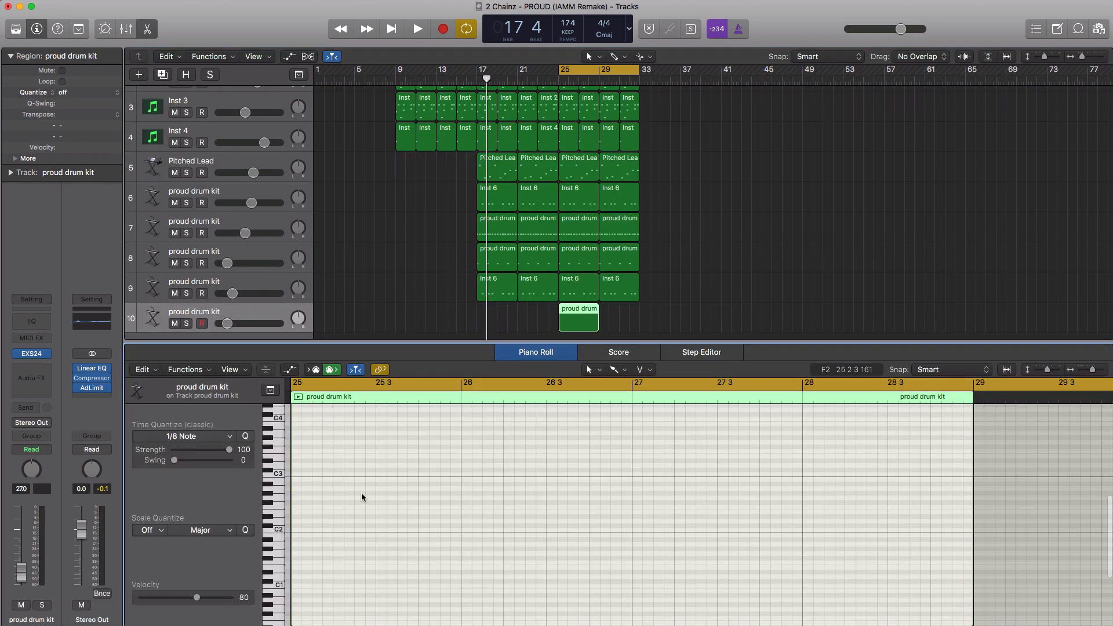
Step: Place a C1 note at the start of bar 25 in track 10's region, and raise the track's volume to -1.5 dB during playback
scroll(348, 515, "up", 3)
left_click(295, 579, "super")
key("space")
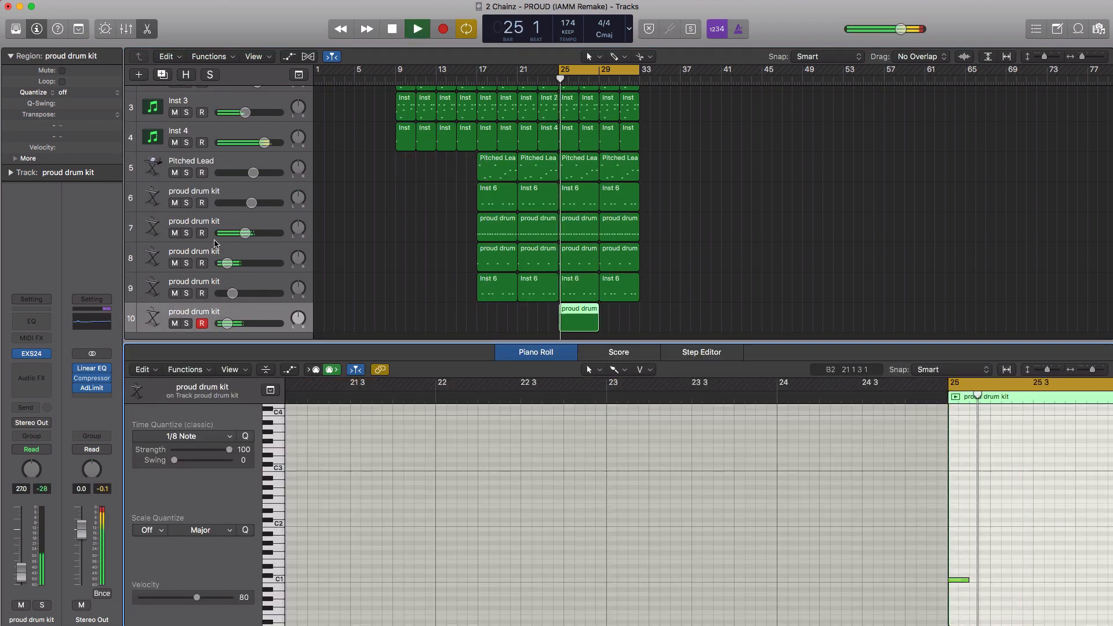
left_click_drag(227, 323, 273, 328)
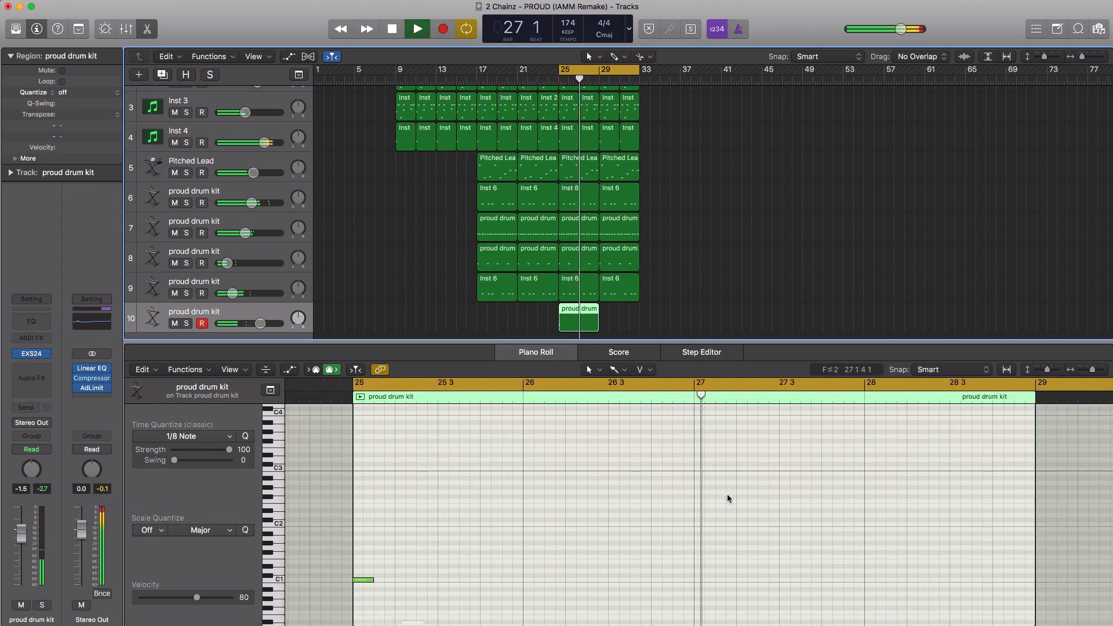
key("space")
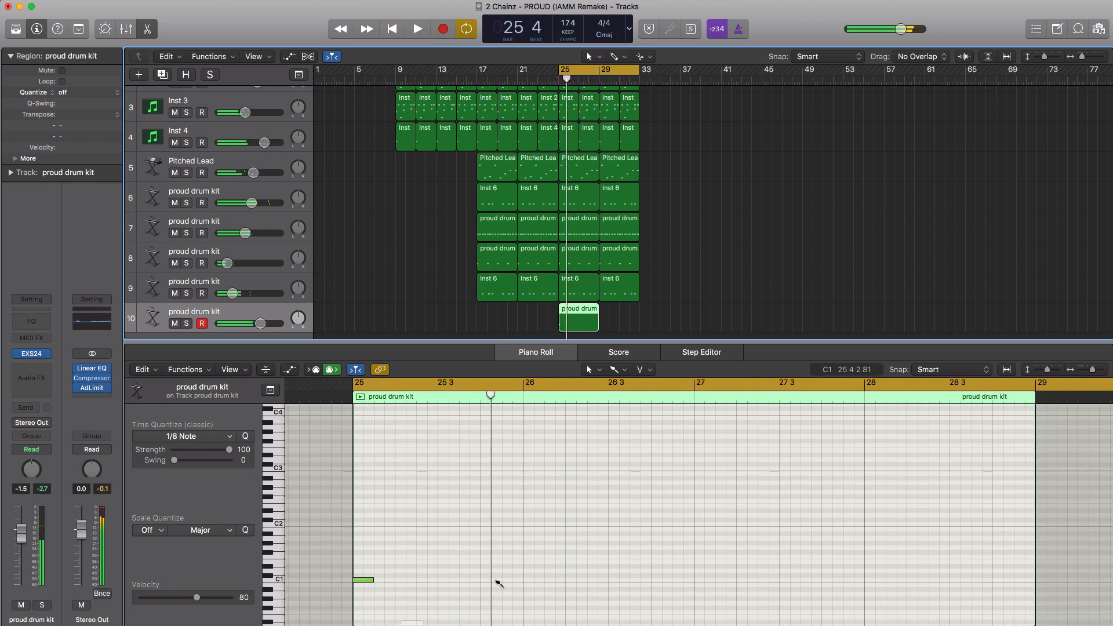
Step: Add C1 notes on beat 4 of bar 25 and its offbeat, the last eighth of bar 26, the start of bar 27 and beat 2 of bar 28
left_click(492, 580)
left_click(512, 580)
key("space")
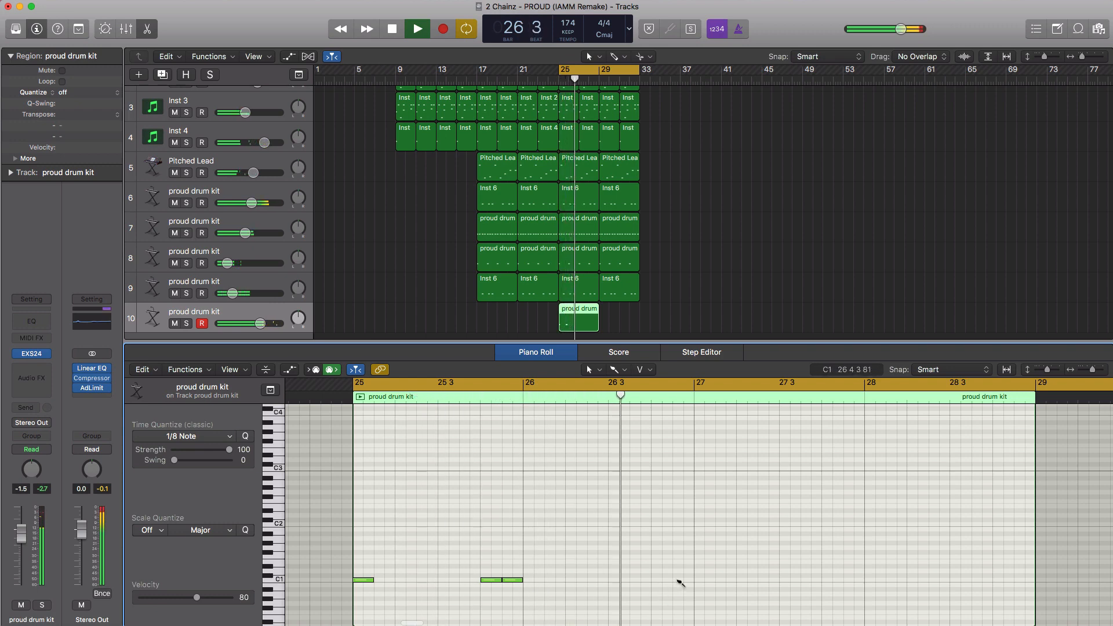
left_click(681, 579)
left_click(702, 580)
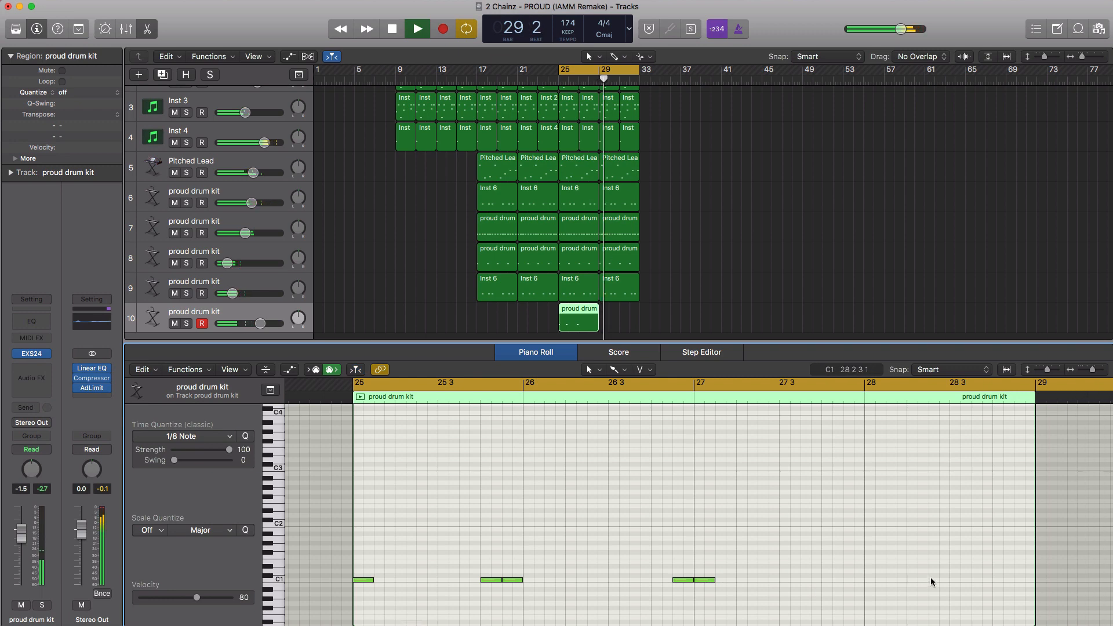
left_click(914, 580)
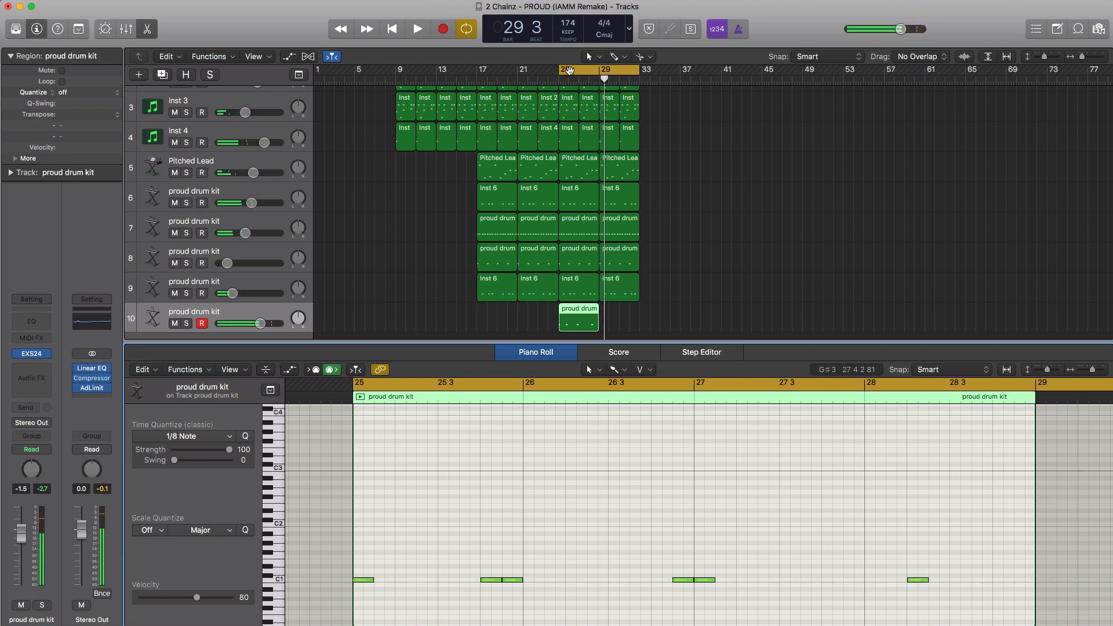
Step: Shorten the cycle range to bars 25–29 and add C1 notes on beat 3 of bar 28, its offbeat and the bar's last eighth
left_click_drag(637, 70, 594, 72)
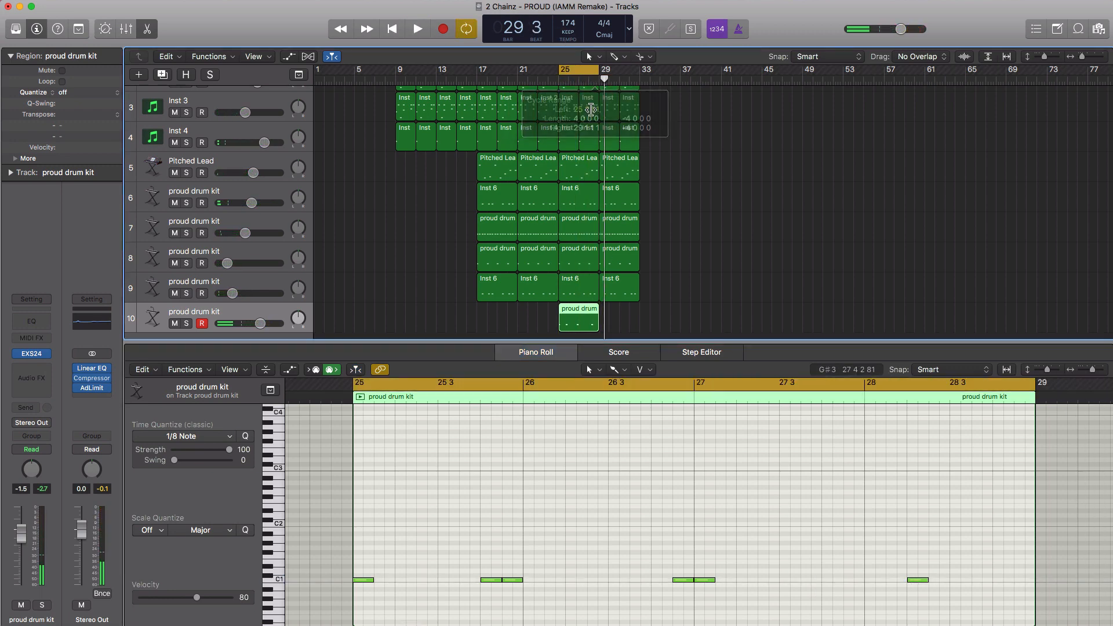
key("space")
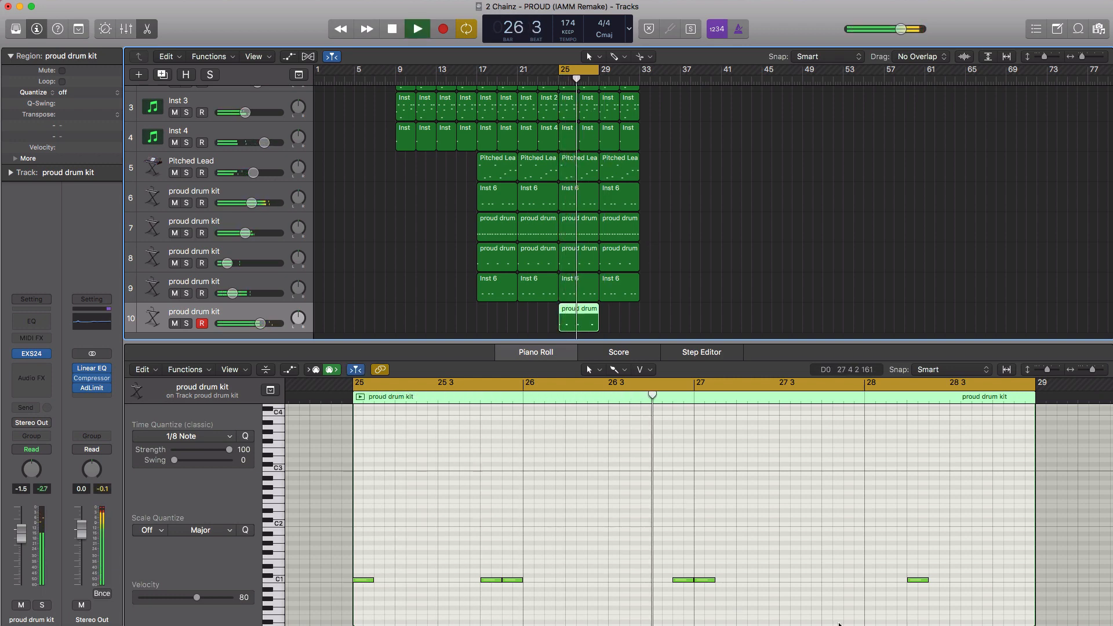
left_click(958, 580)
left_click(978, 579)
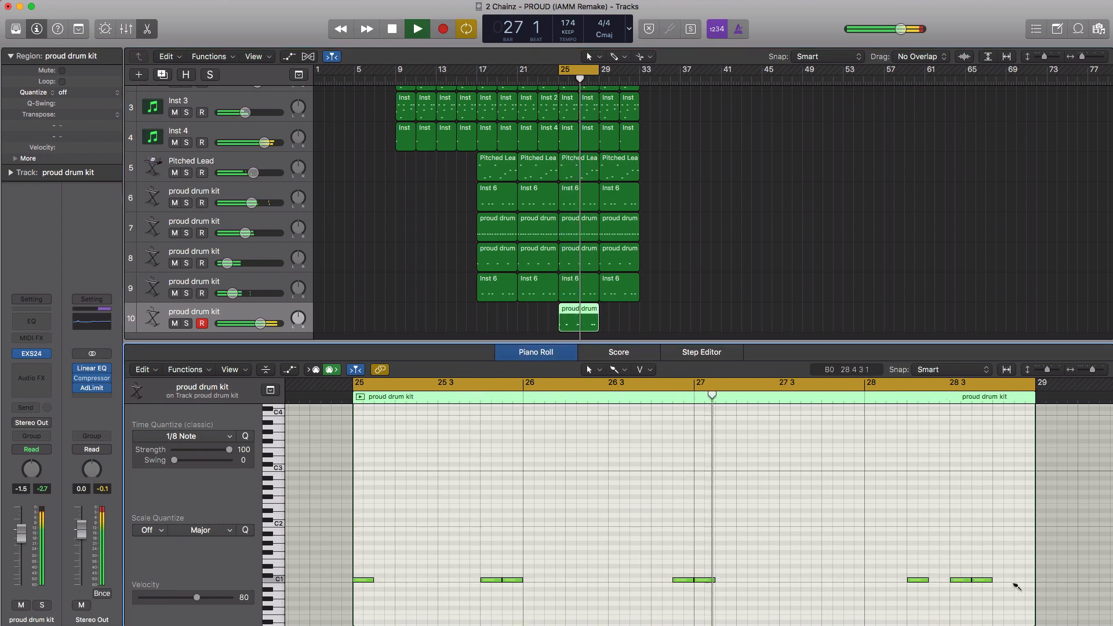
left_click(1015, 579)
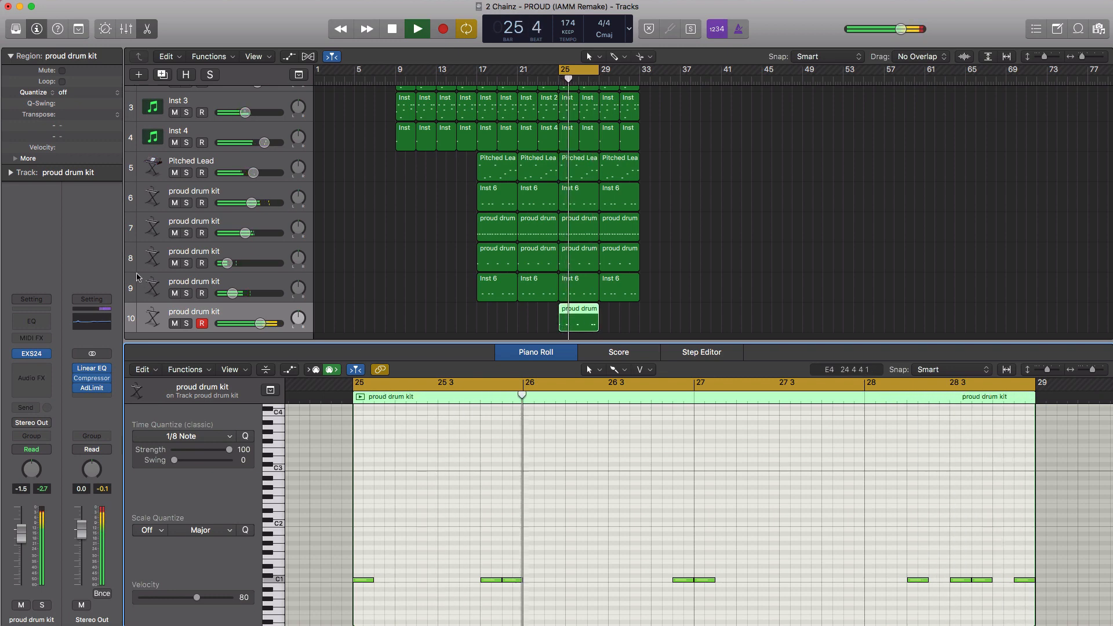
Step: Set track 10's volume to -0.6 dB during playback and close the note editor
left_click_drag(260, 323, 264, 322)
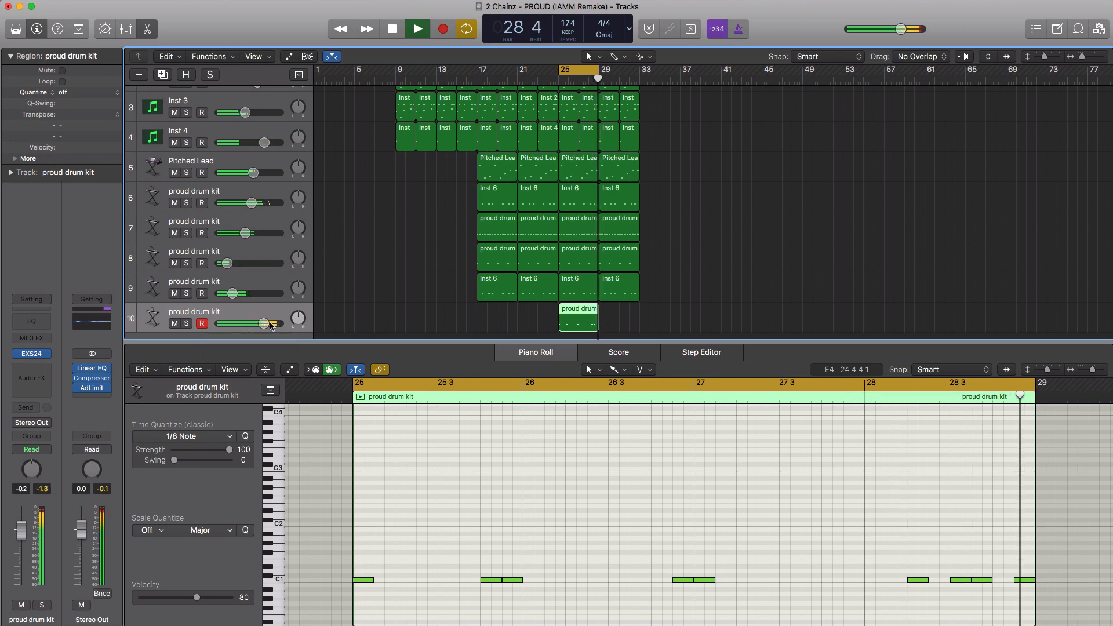
left_click_drag(269, 326, 262, 323)
key("x")
key("x")
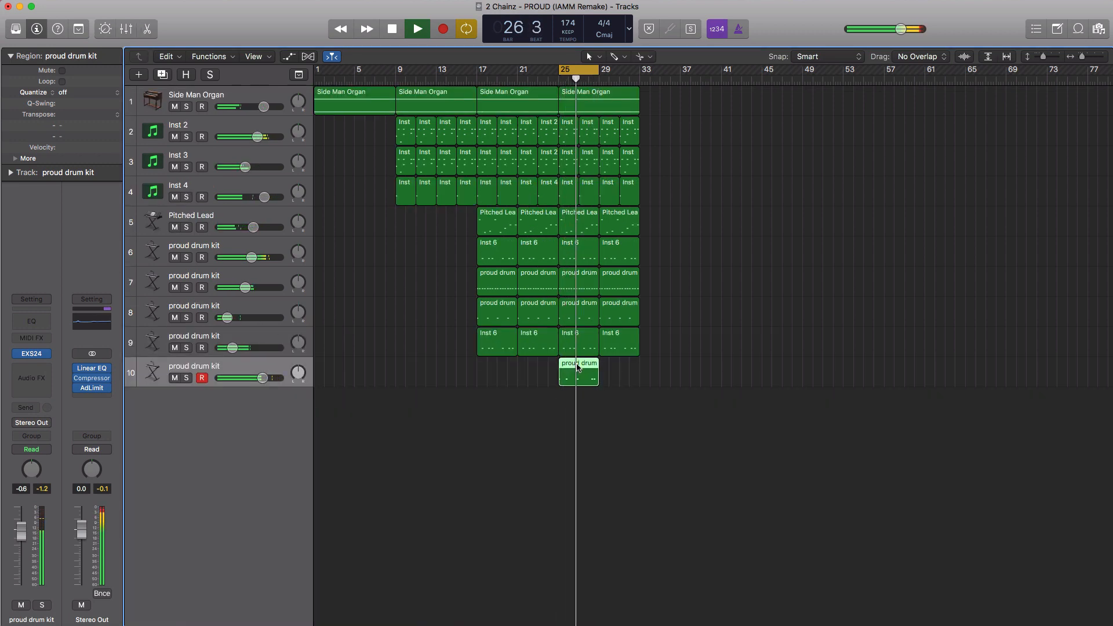
Step: Copy the bars 25–33 regions across bars 33–49, place track 10's part only in bars 33–49, and copy tracks 1–4 to bars 49–57
left_click_drag(578, 365, 618, 364)
left_click_drag(673, 412, 654, 110)
left_click_drag(771, 380, 655, 98)
left_click_drag(581, 391, 574, 106)
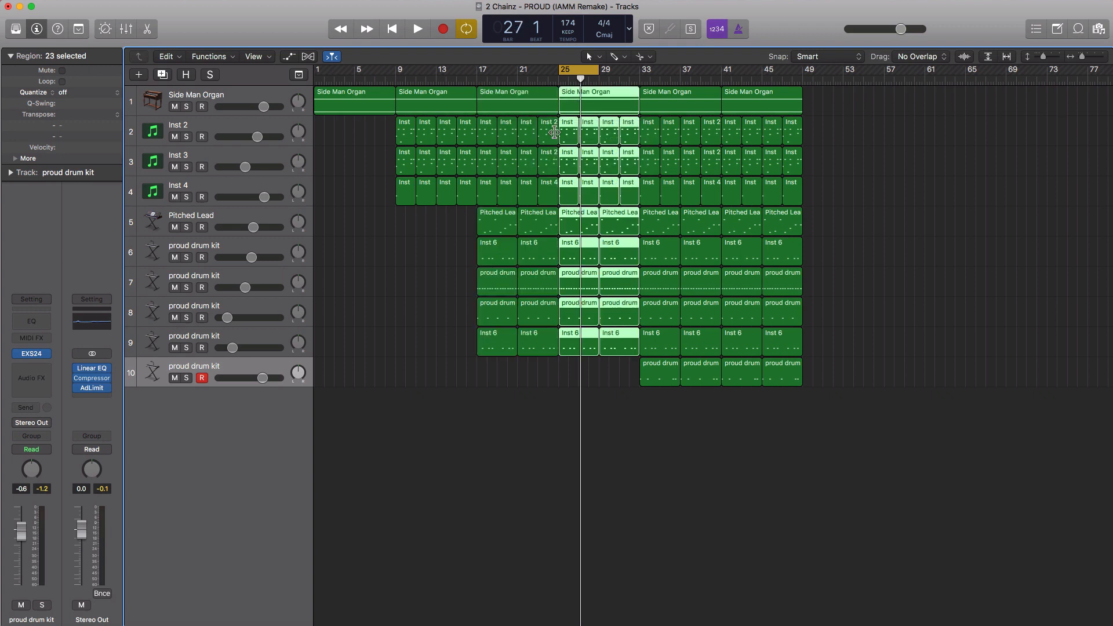
left_click_drag(462, 220, 815, 103)
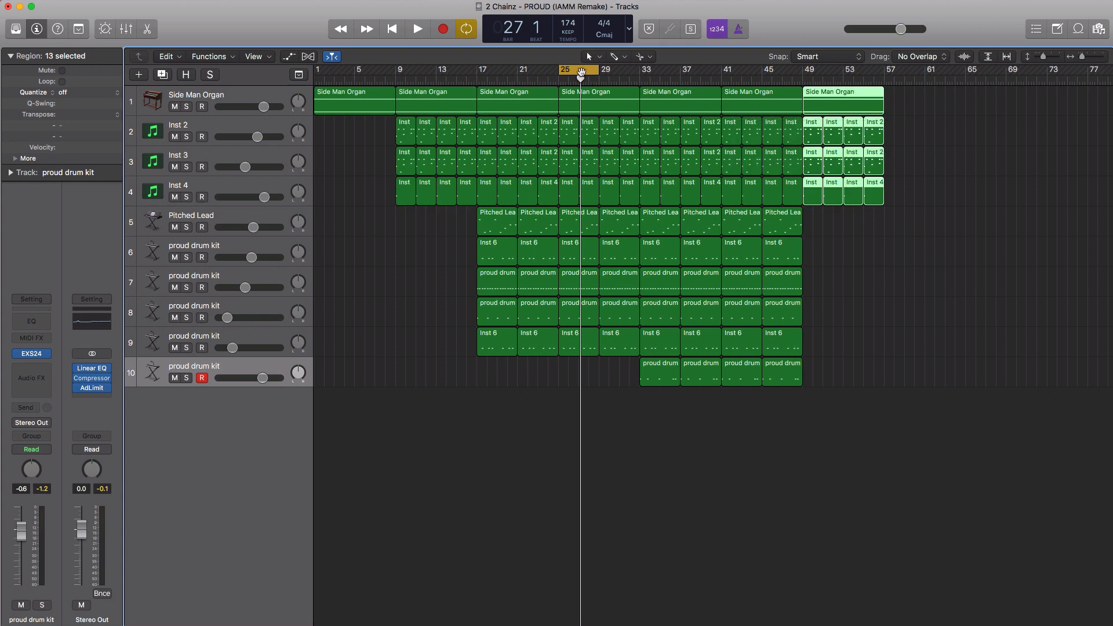
Step: Play the whole arrangement from bar 1 with cycling off, slightly lowering the Side Man Organ and Pitched Lead volumes, and deselect all regions
key("Return")
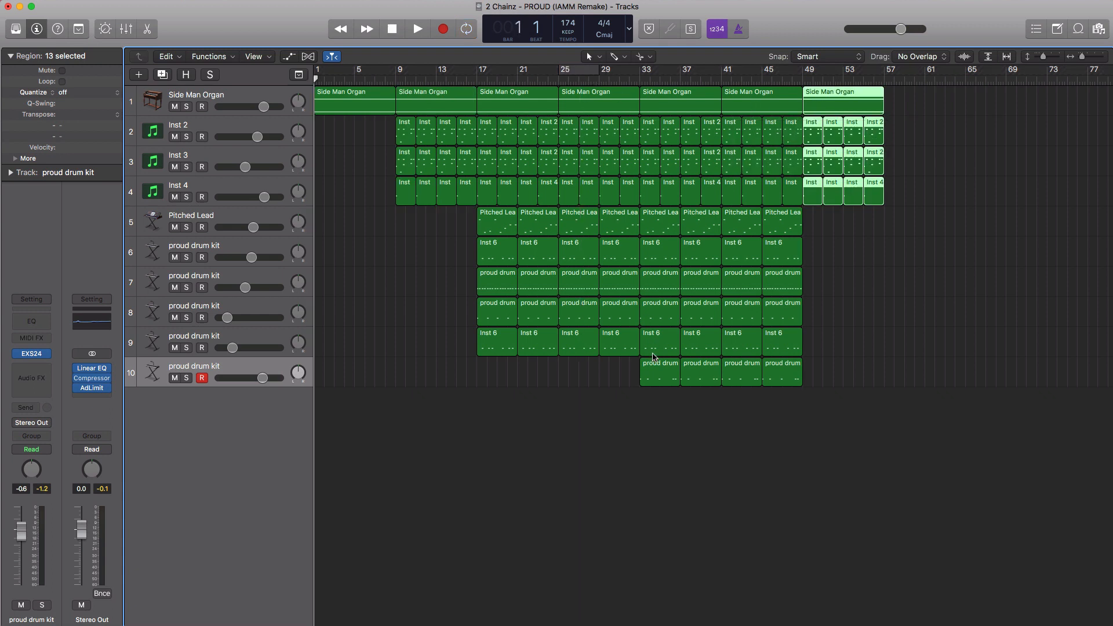
scroll(653, 358, "down", 3)
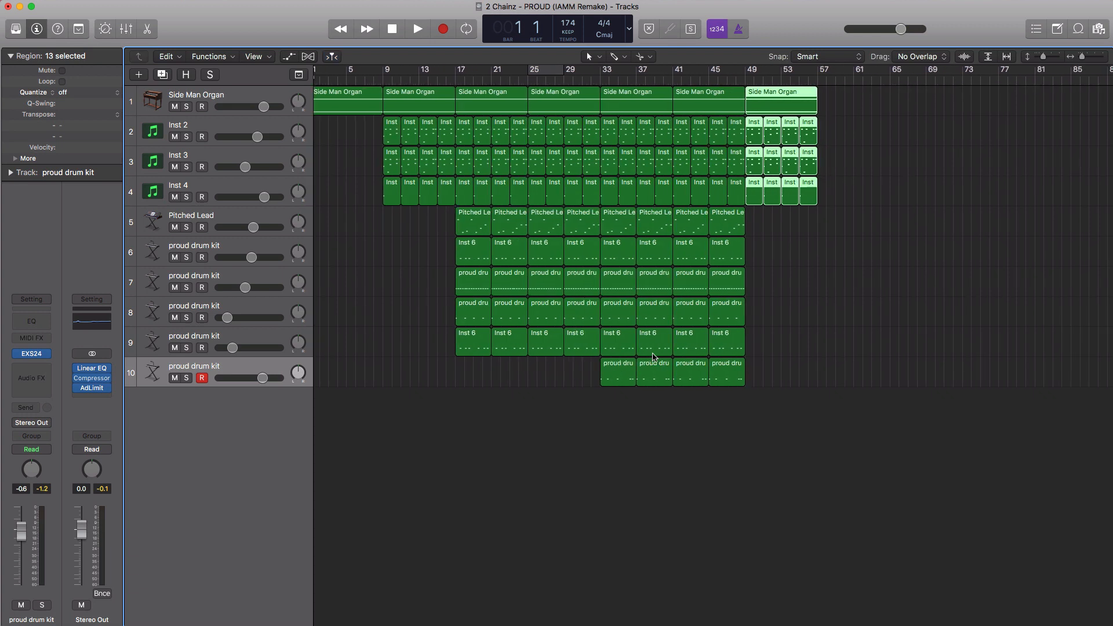
scroll(650, 405, "down", 2)
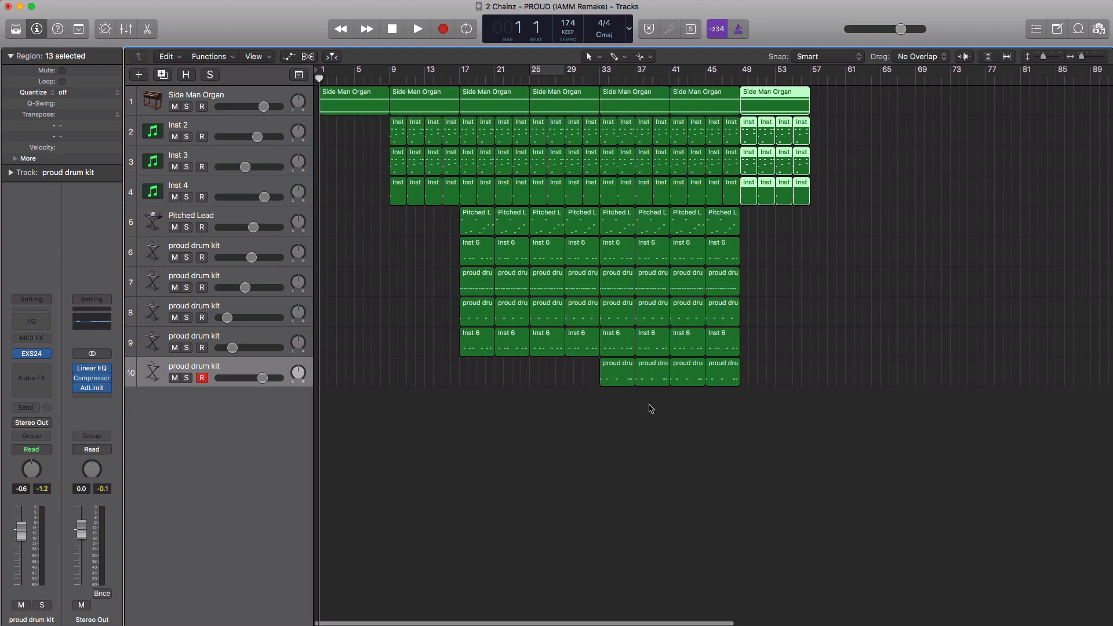
key("space")
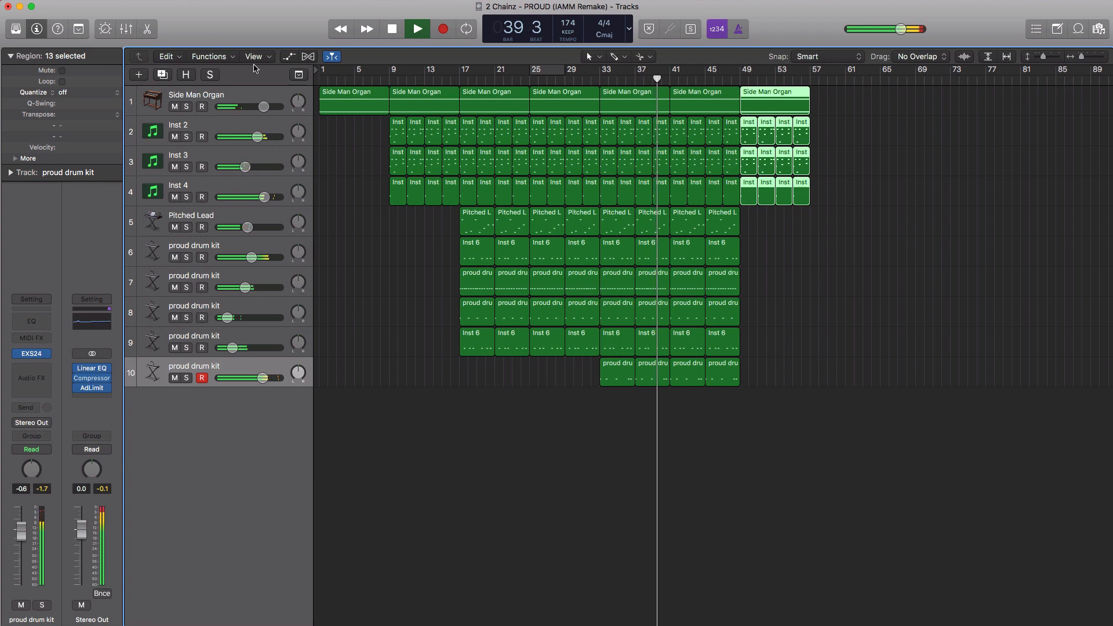
left_click_drag(263, 107, 261, 107)
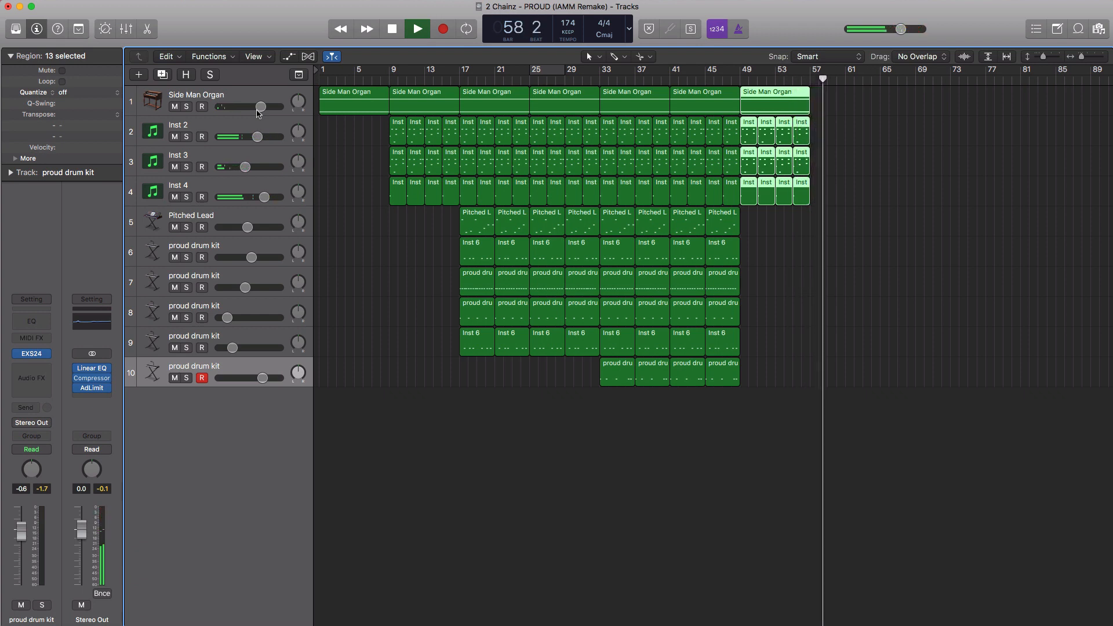
key("space")
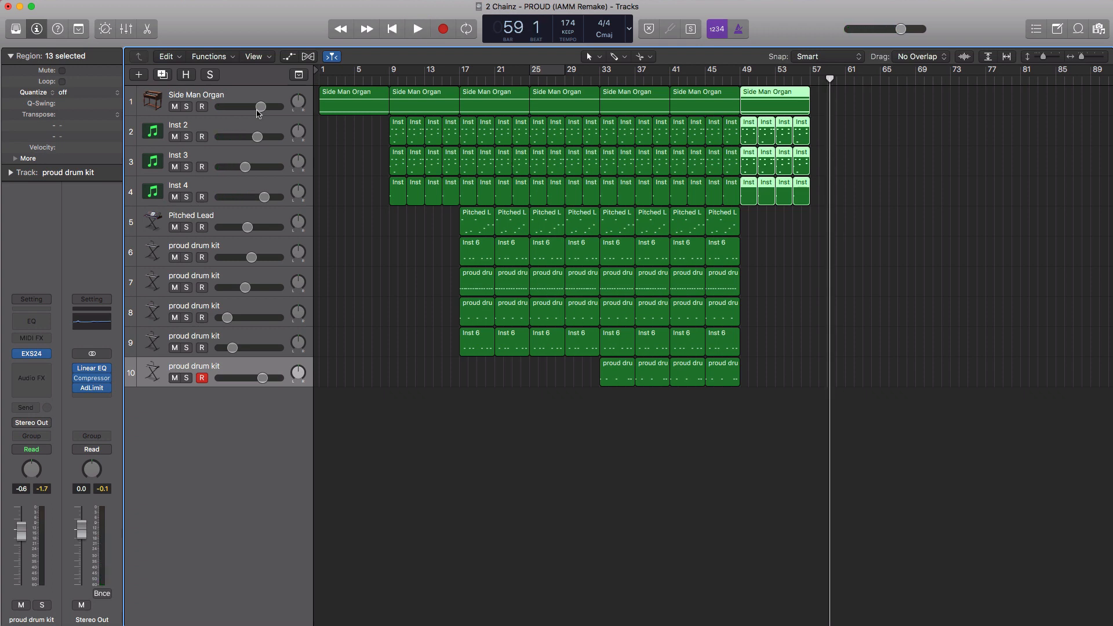
left_click(672, 542)
key("super+Right")
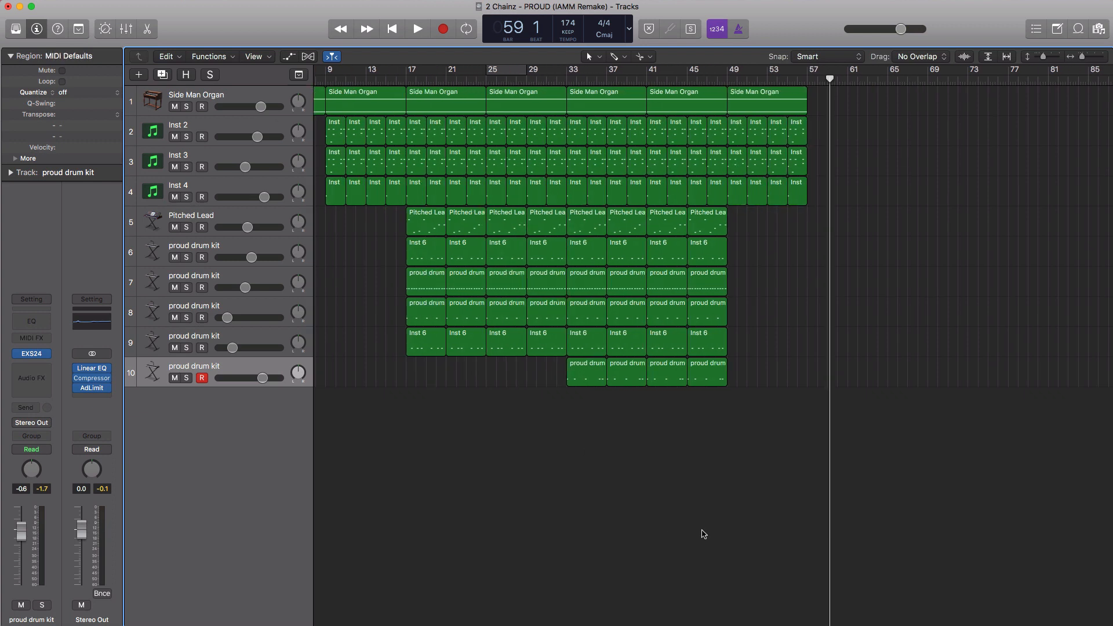